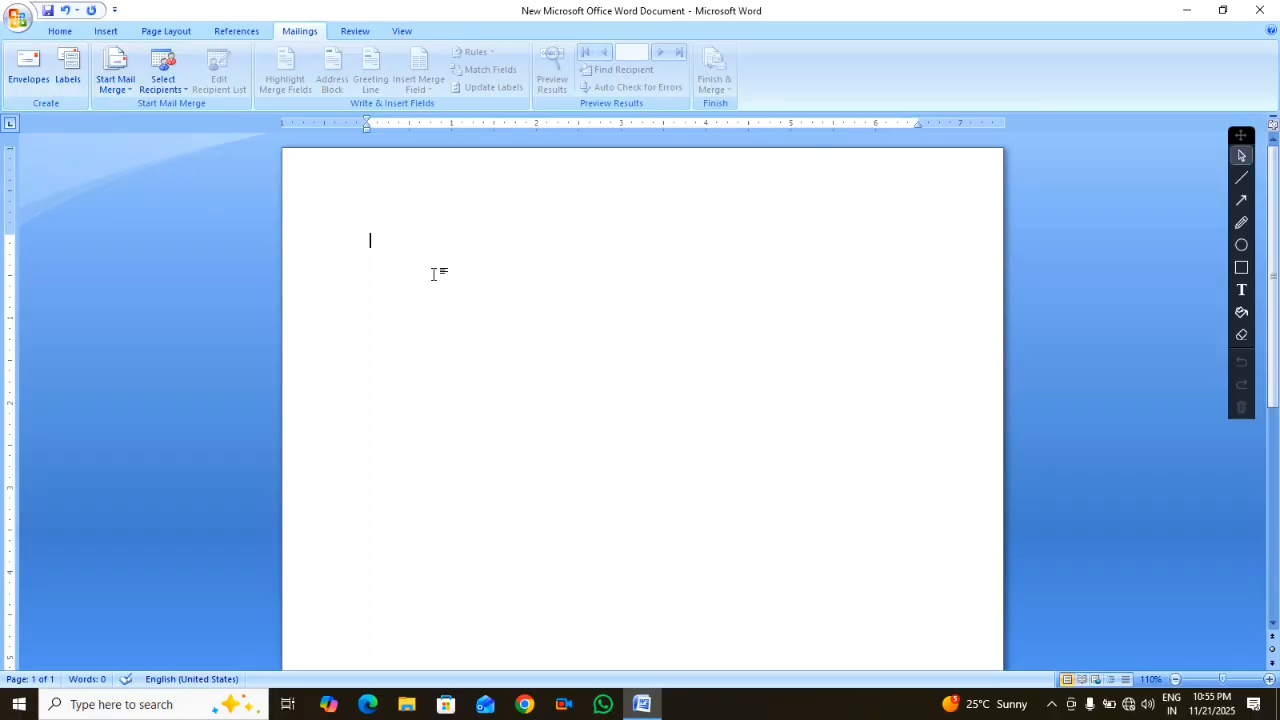
# Generate three sample paragraphs with =rand() and add an empty line above them
pyautogui.write('=rand()')
pyautogui.press('Return')
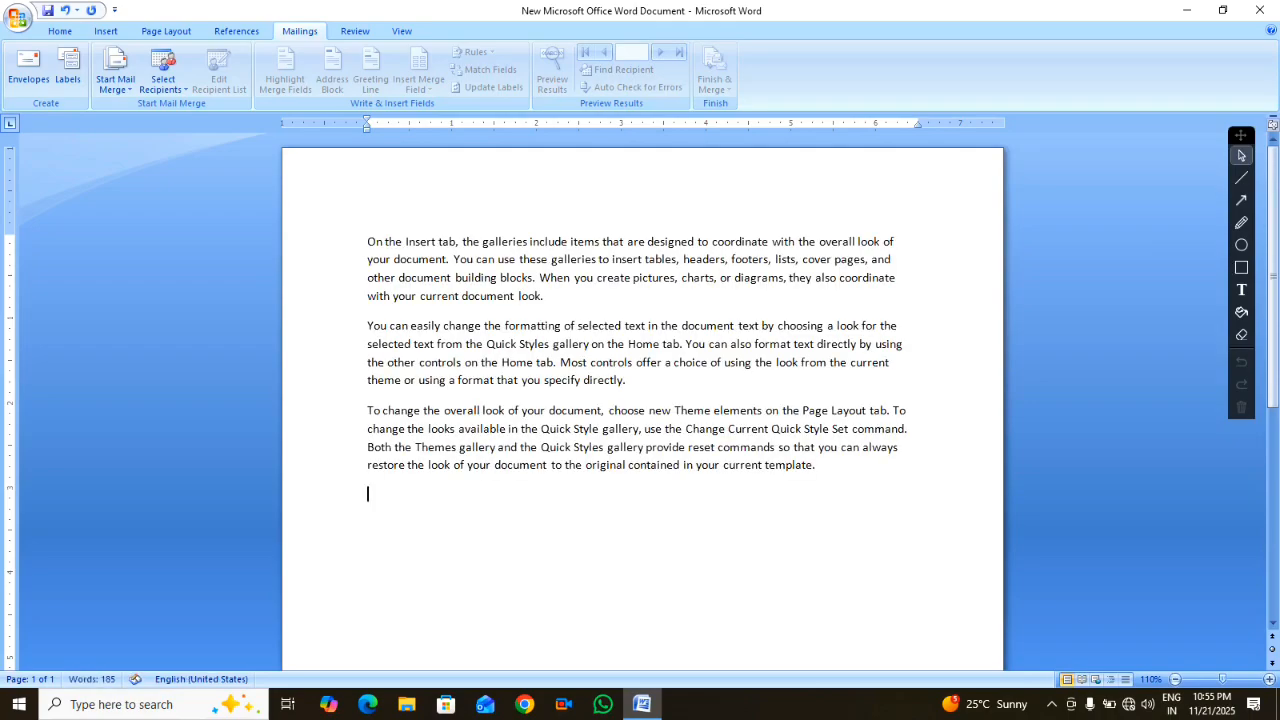
pyautogui.hotkey('ctrl', 'Home')
pyautogui.press('Return')
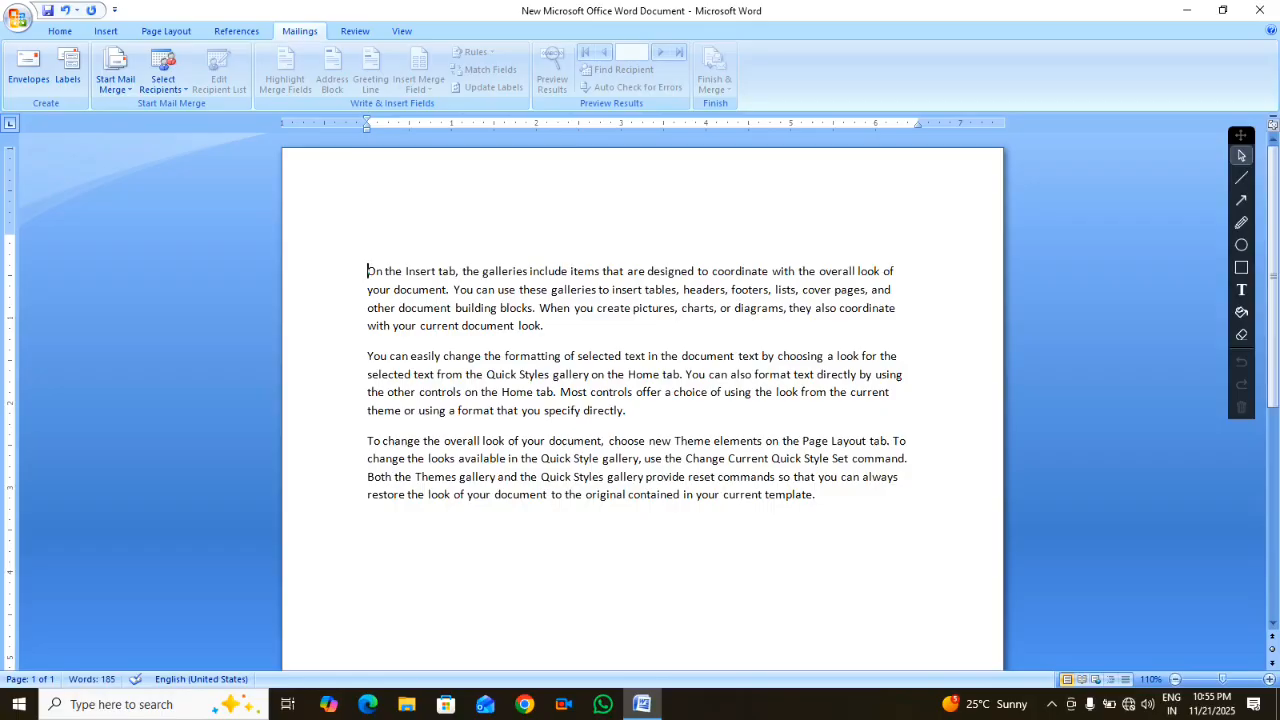
pyautogui.press('Up')
# Type the recipient block on separate lines: To, The director/ manager, the centre's name, its street address
pyautogui.write('To')
pyautogui.press('Return')
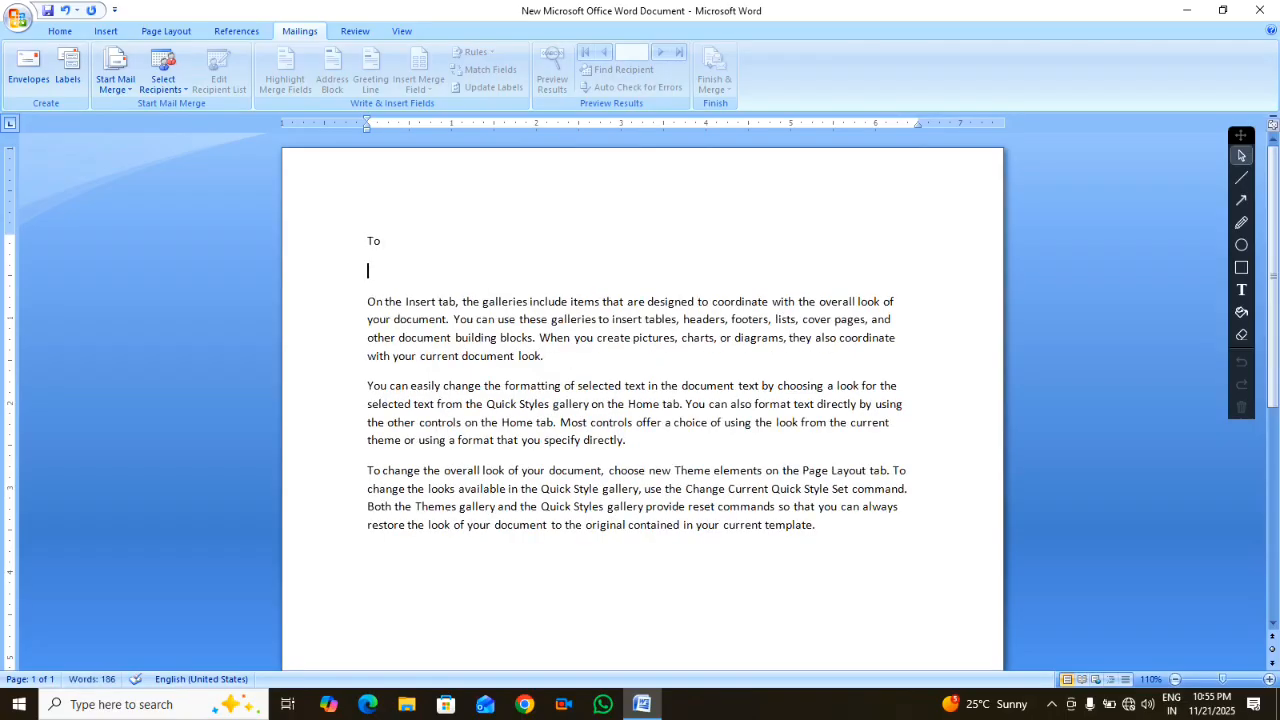
pyautogui.write('The directo')
pyautogui.press('BackSpace')
pyautogui.write('r/ manager')
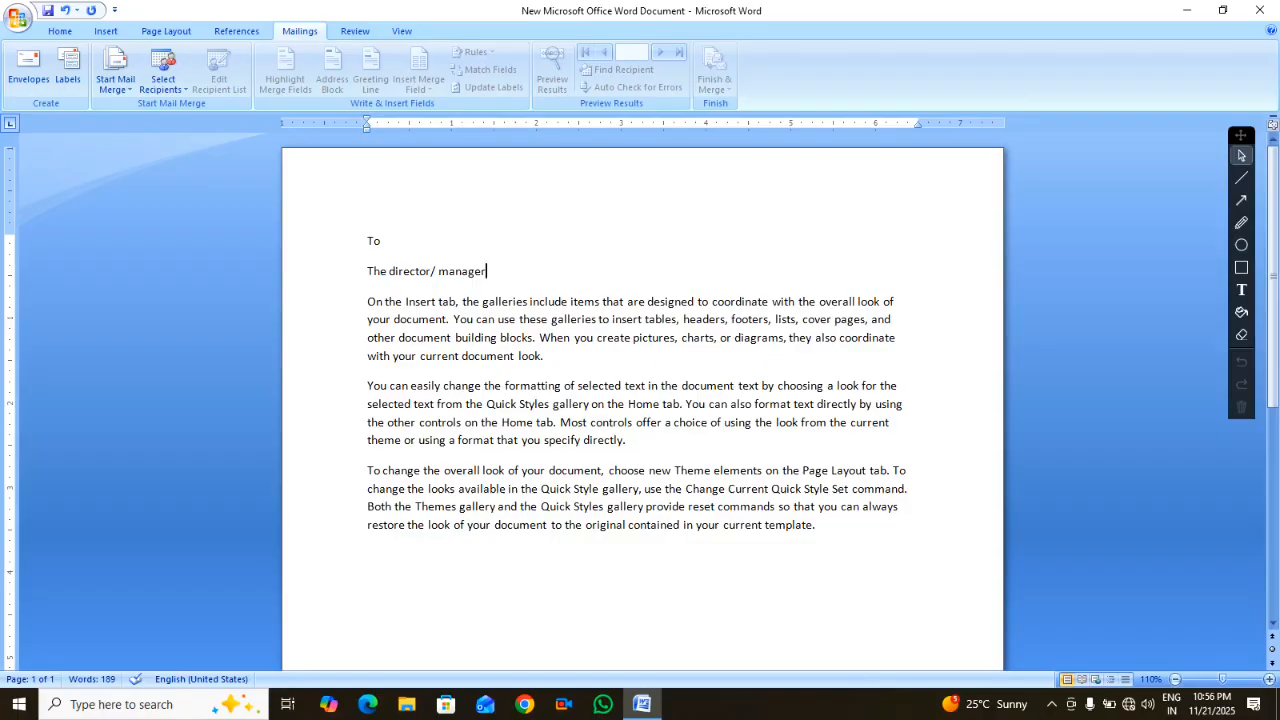
pyautogui.press('Return')
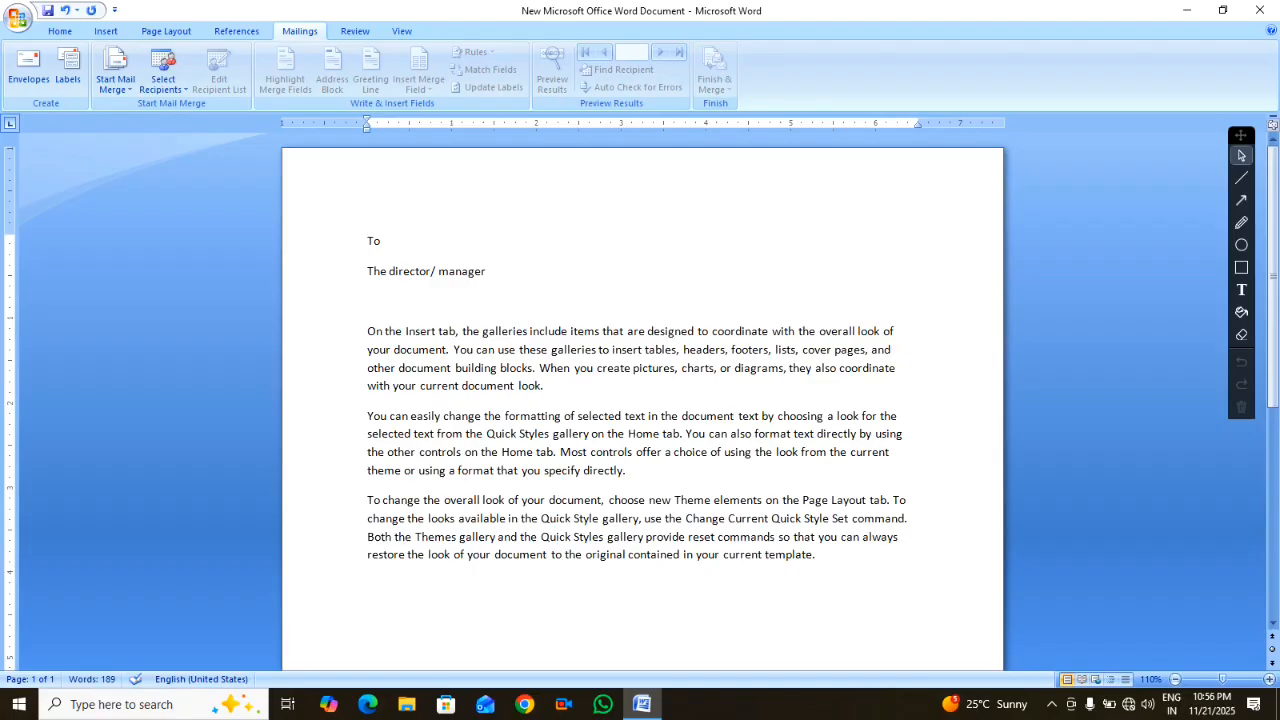
pyautogui.write('pramatma Prasad ')
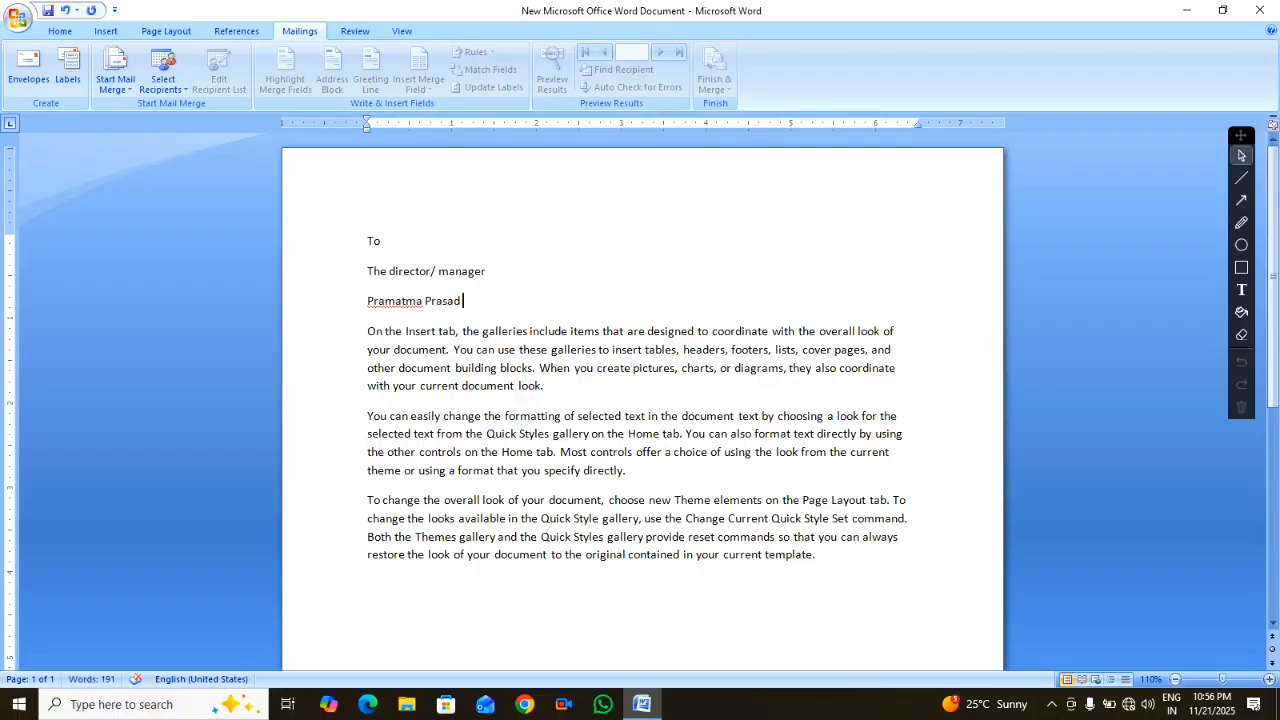
pyautogui.write('computer cente')
pyautogui.write('r')
pyautogui.press('Return')
pyautogui.write('tu')
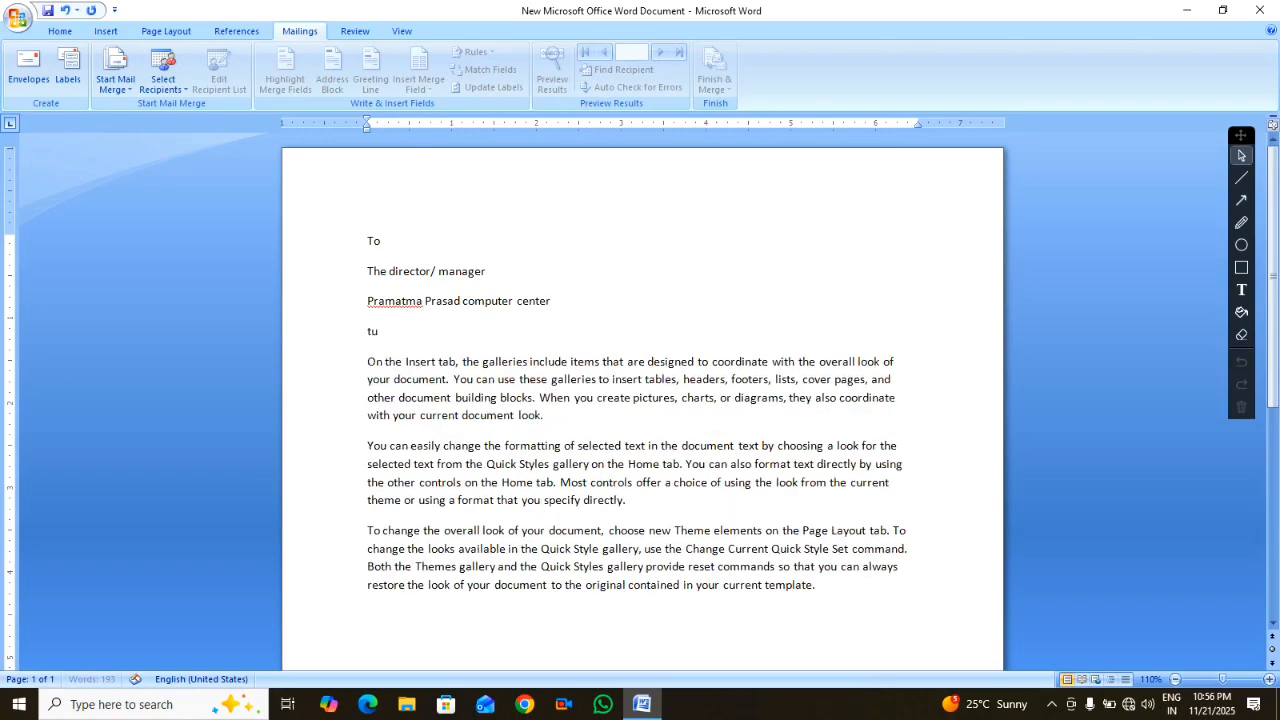
pyautogui.write('lshiyapur chauraha')
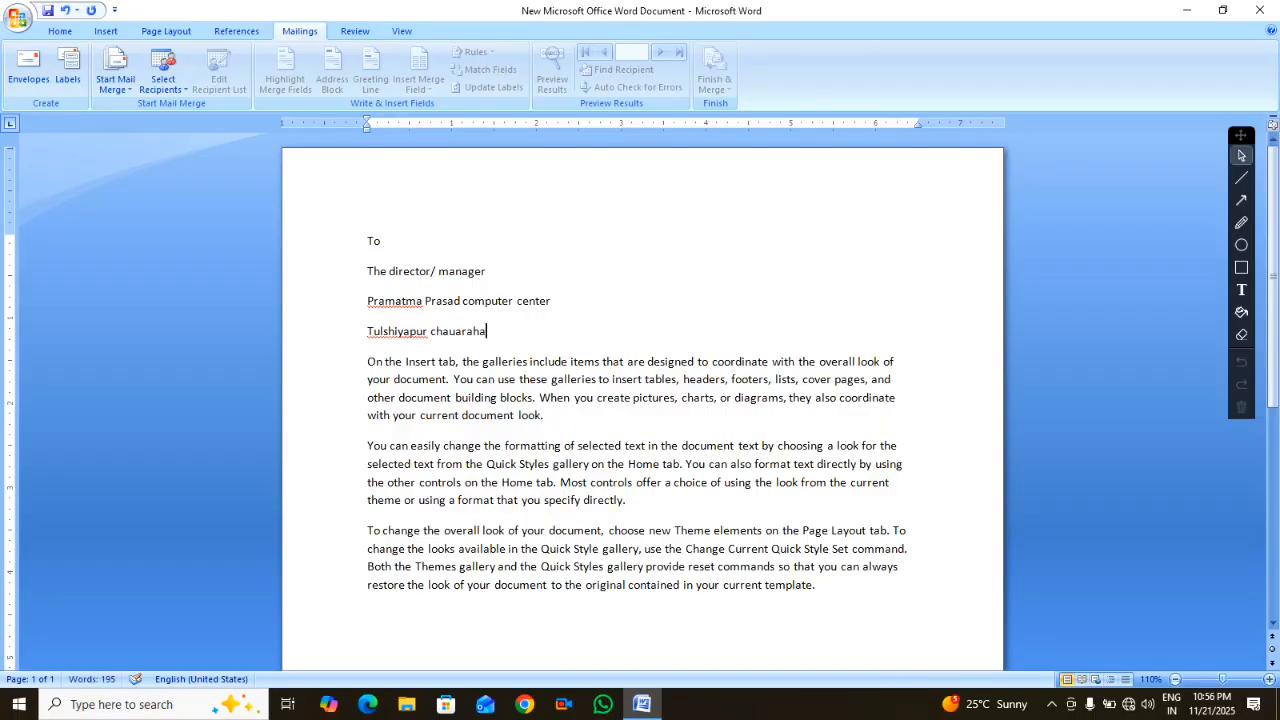
pyautogui.write(' barhni, siddharth nagar')
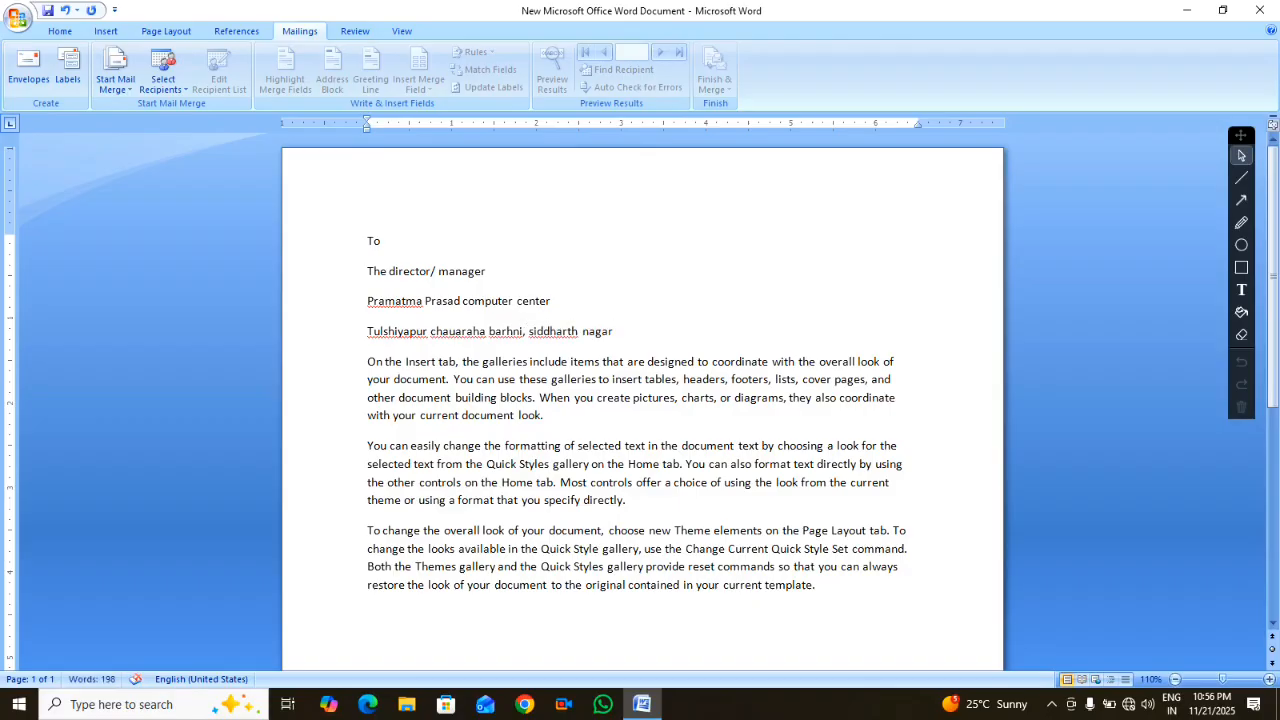
# Give the three address lines 1.0 line spacing with no space after each paragraph
pyautogui.click(369, 270)
pyautogui.moveTo(369, 270); pyautogui.dragTo(620, 331)
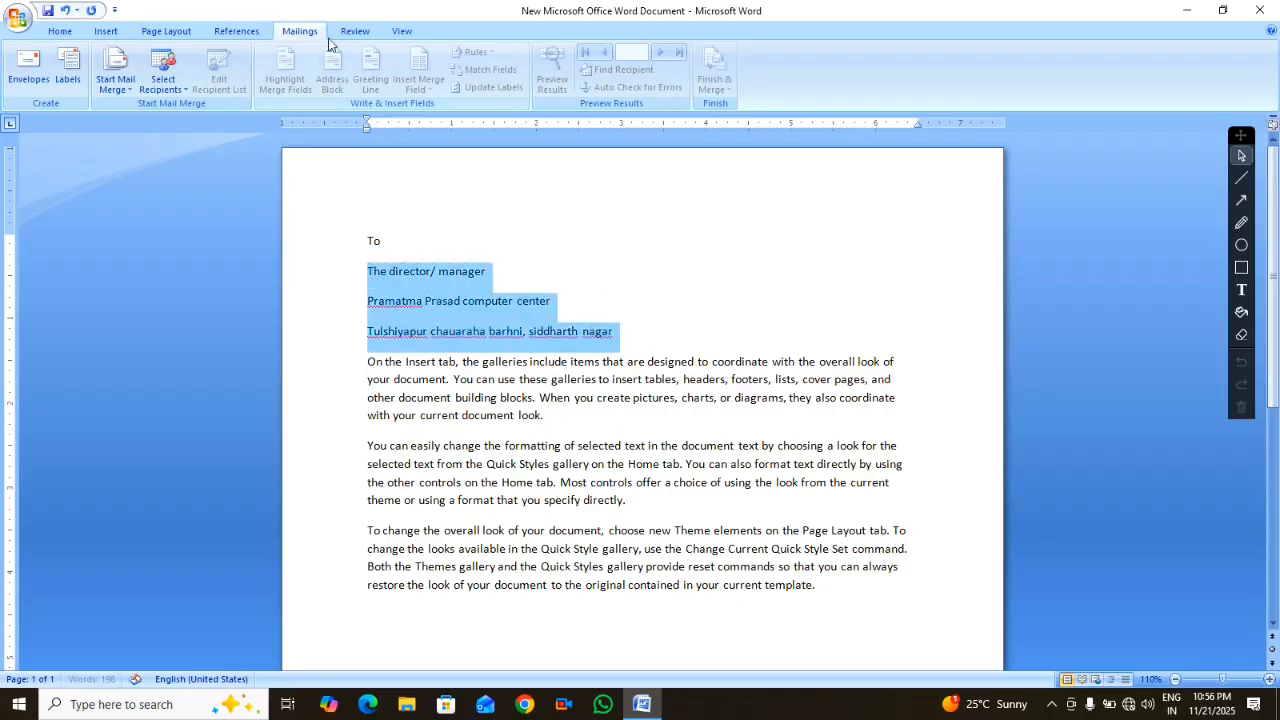
pyautogui.click(60, 31)
pyautogui.click(431, 82)
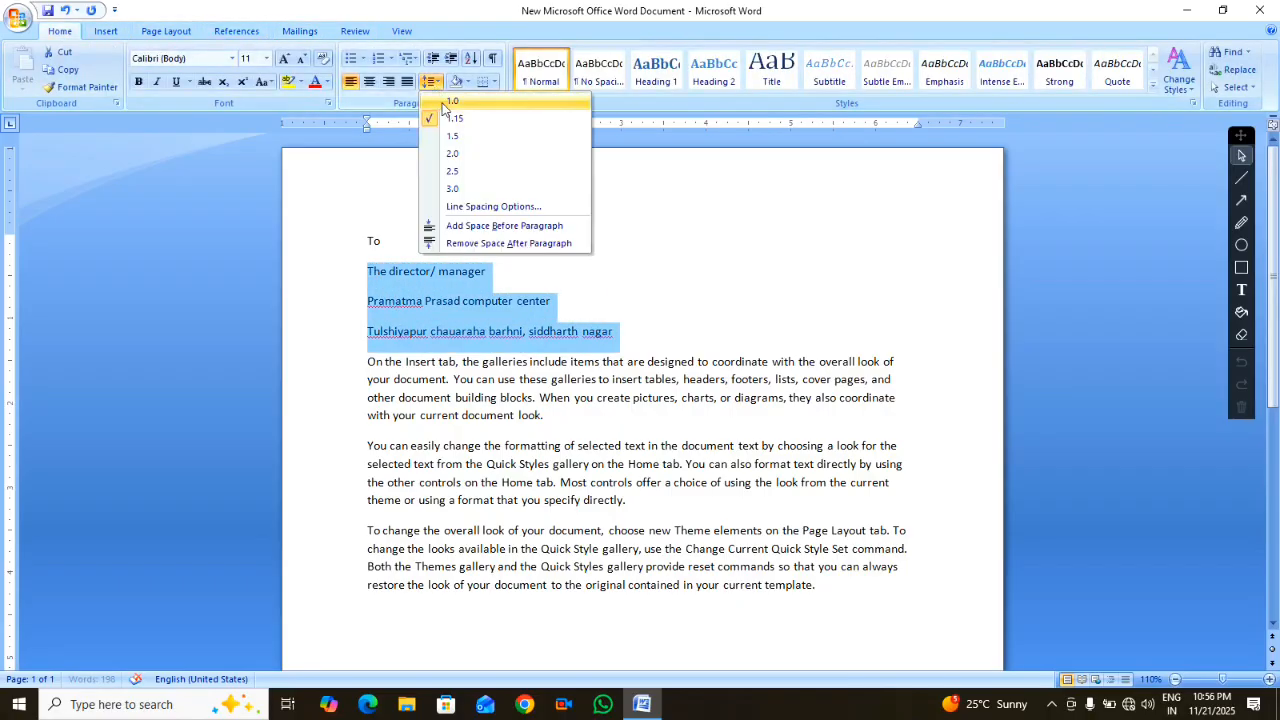
pyautogui.click(447, 102)
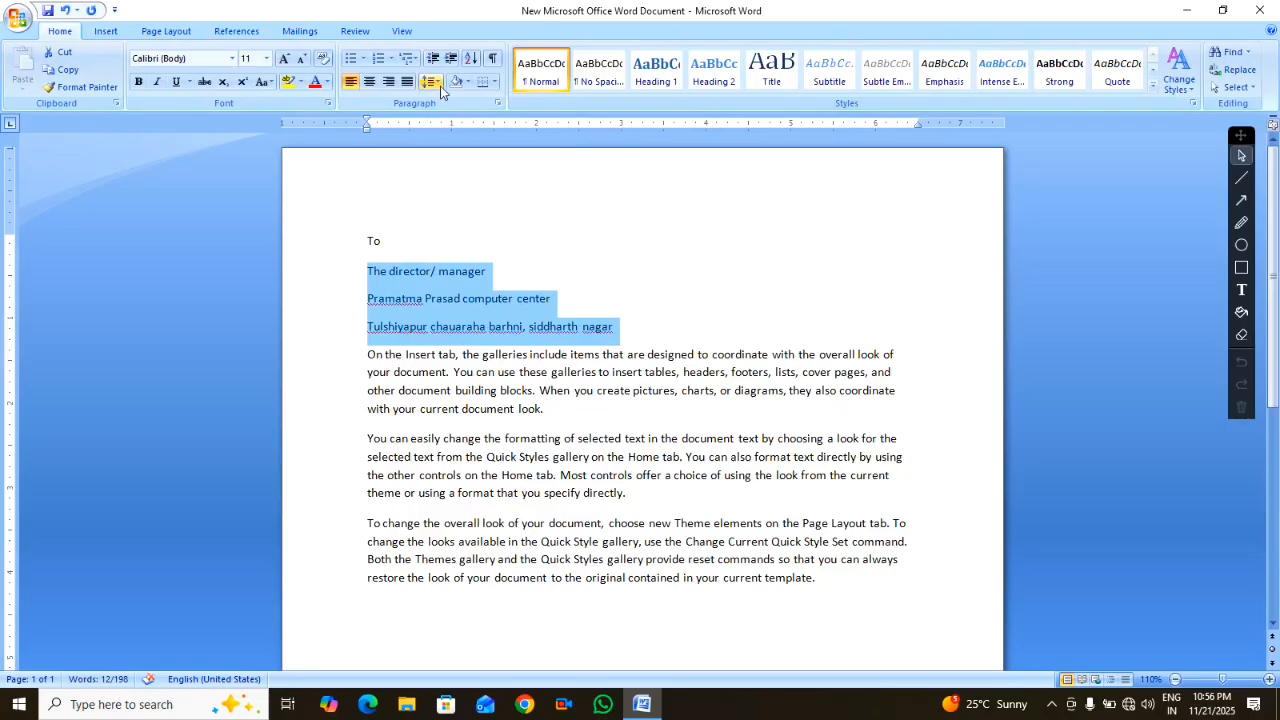
pyautogui.click(441, 84)
pyautogui.click(480, 248)
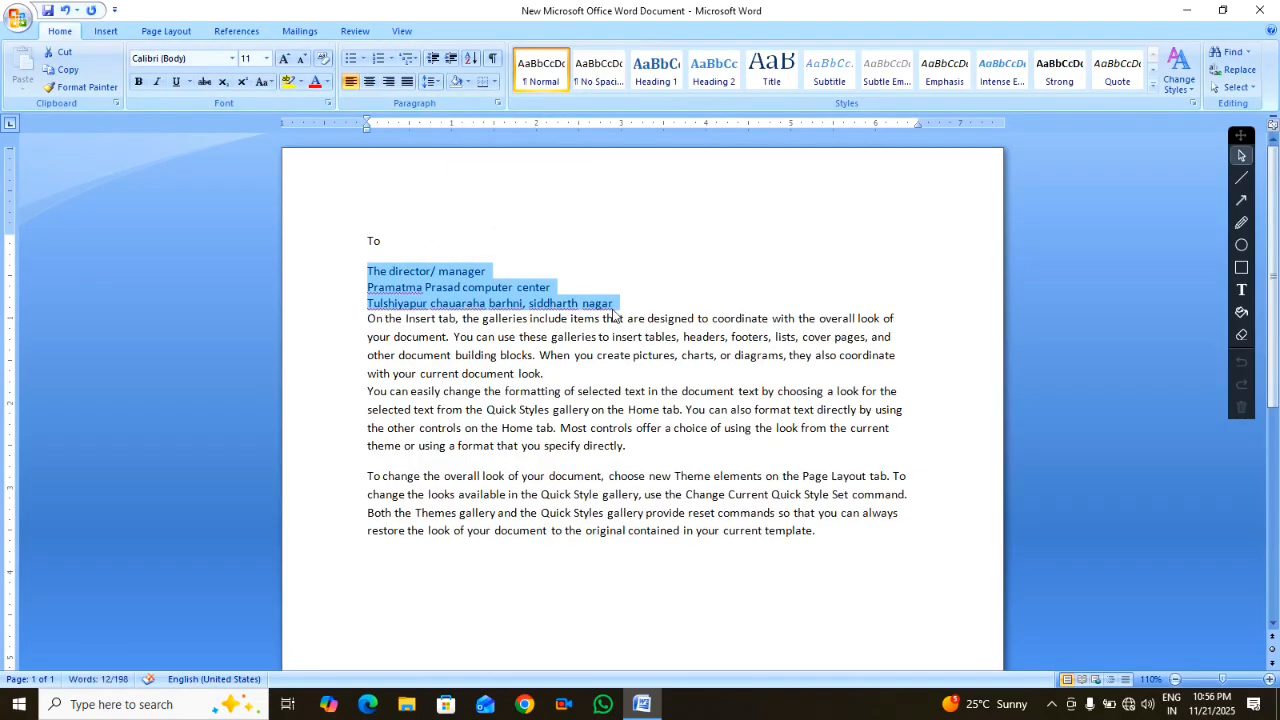
# Add the salutation 'Dear sir/ man' on a new line above the body text
pyautogui.click(368, 319)
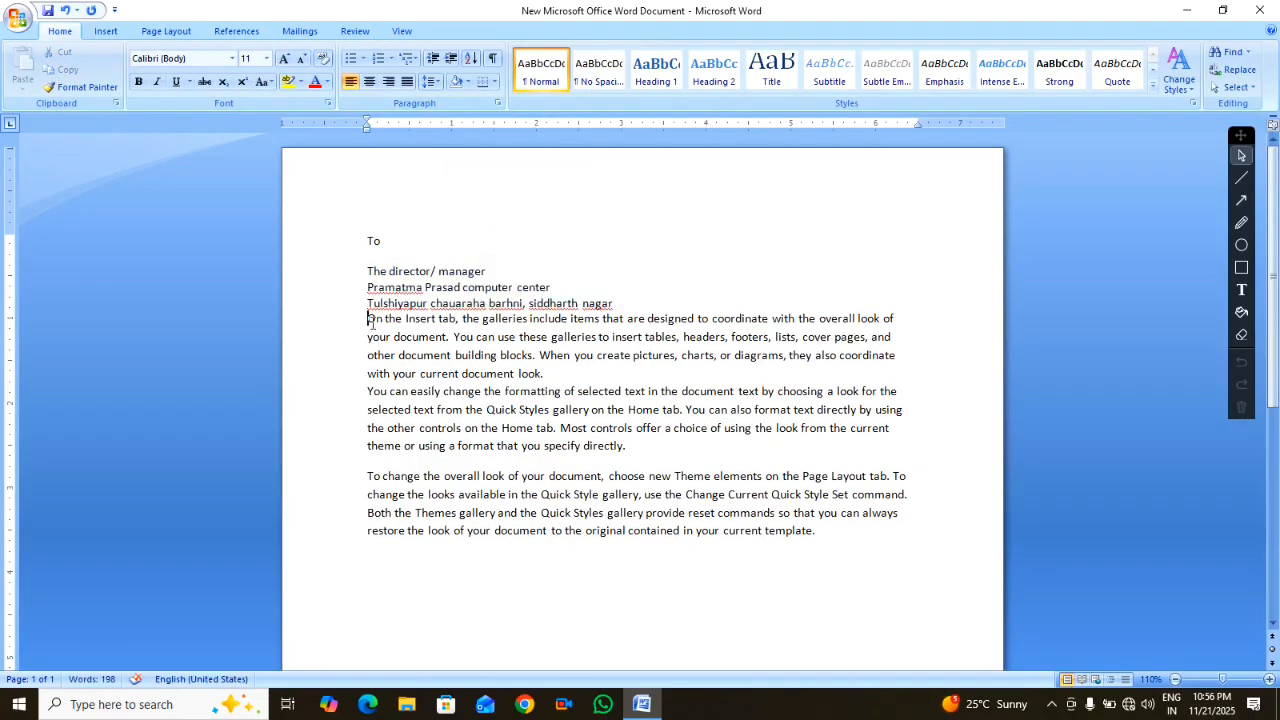
pyautogui.press('Return')
pyautogui.press('Return')
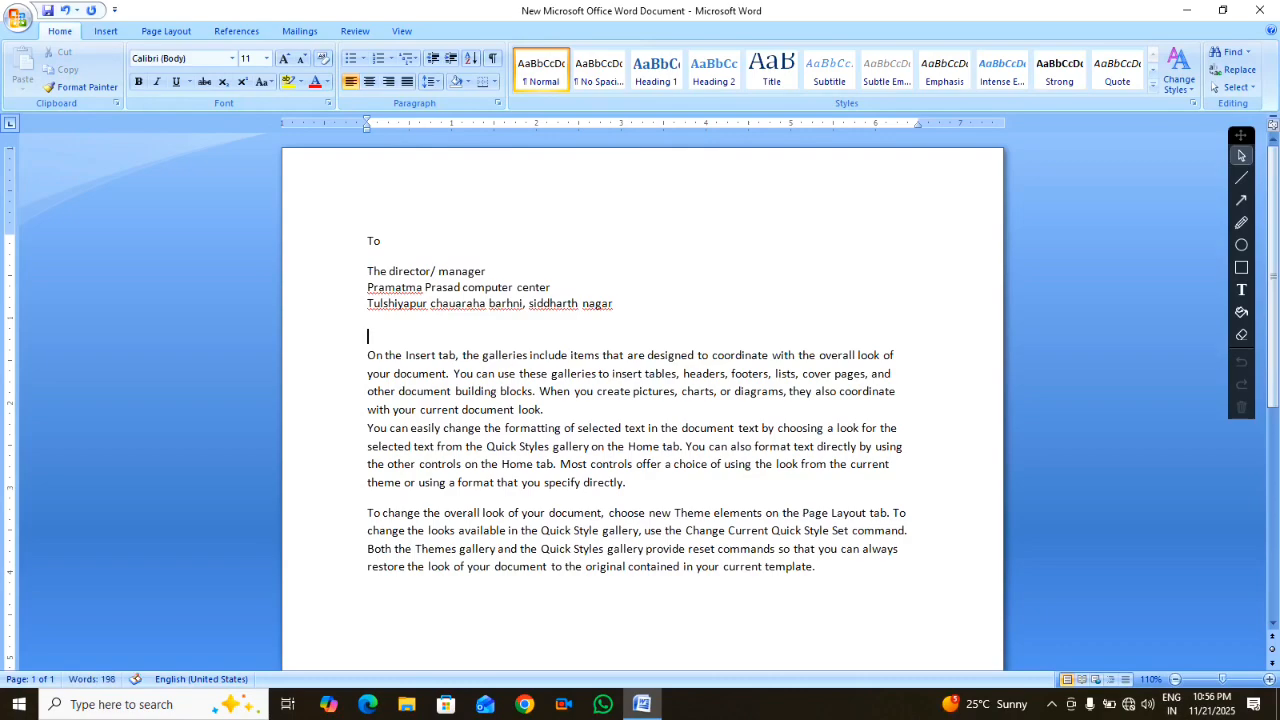
pyautogui.write('Dear sir/ man')
# Append 'Date 12/12/2025' after 'directly.' and edit it to read 12/1/2026
pyautogui.click(368, 358)
pyautogui.moveTo(368, 358); pyautogui.dragTo(628, 486)
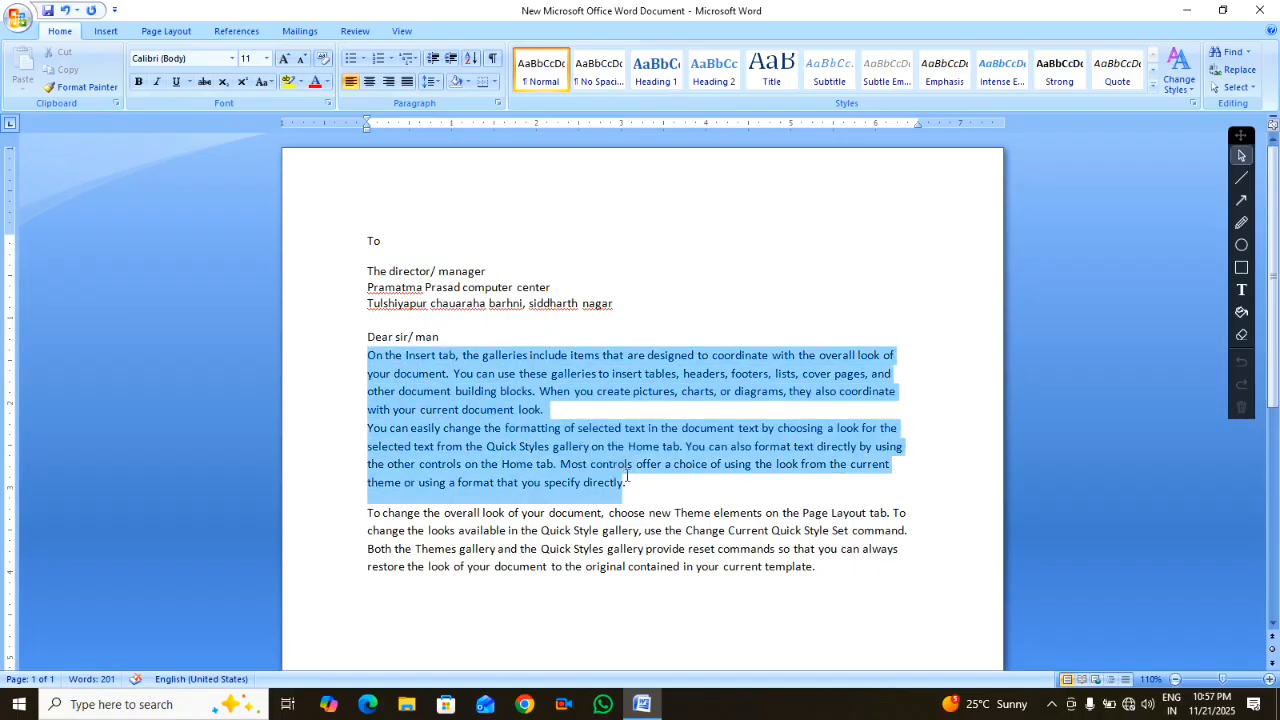
pyautogui.click(657, 483)
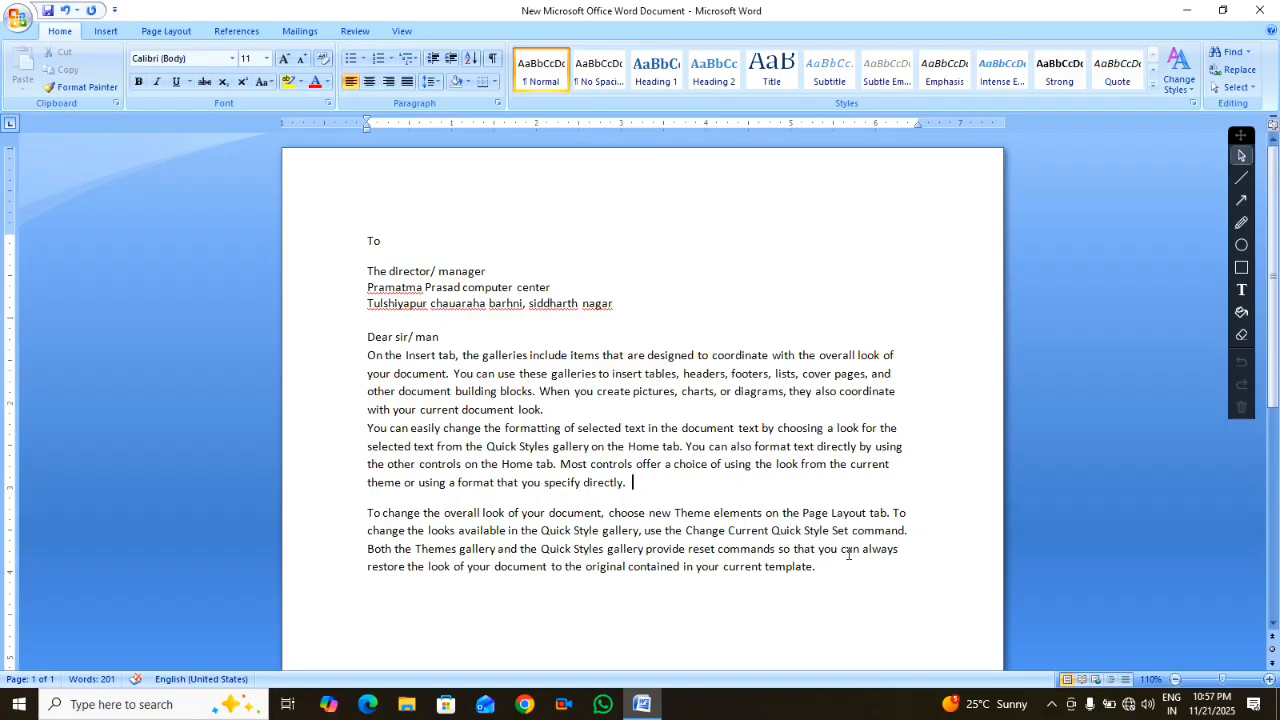
pyautogui.write('Date 12/12/202')
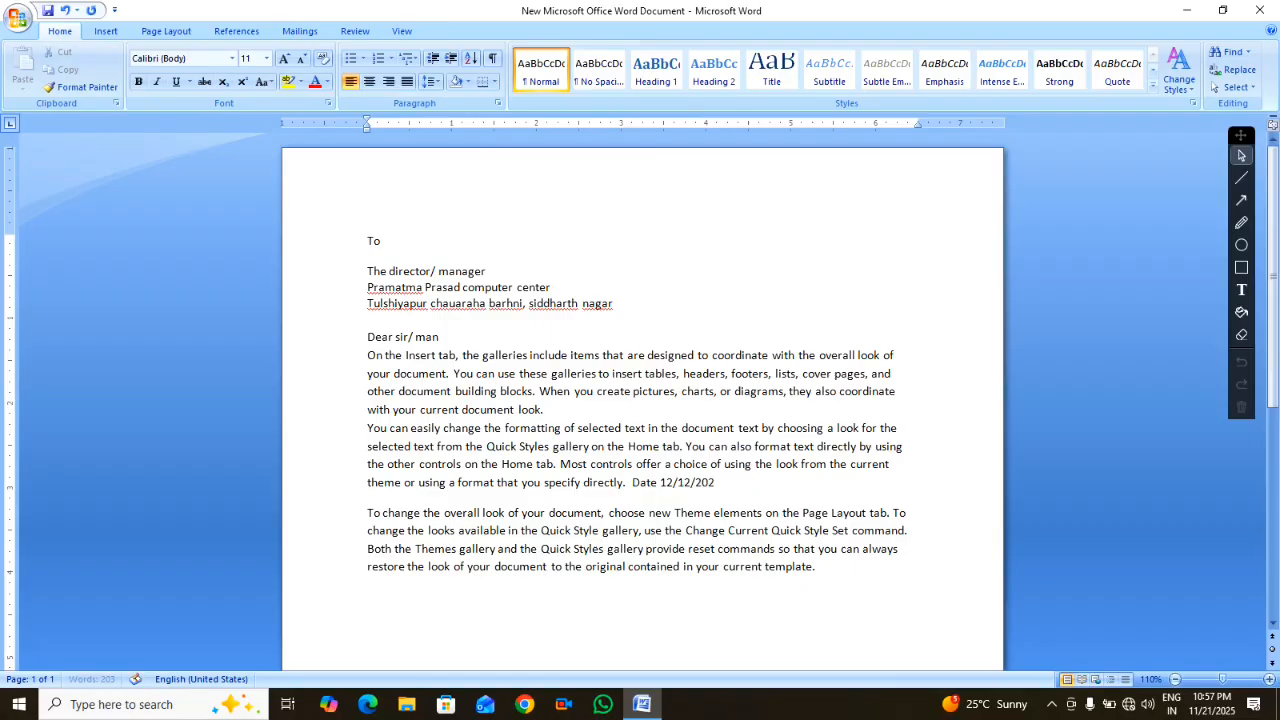
pyautogui.write('5')
pyautogui.press('BackSpace')
pyautogui.write('6')
pyautogui.press('Left')
pyautogui.press('Left')
pyautogui.press('Left')
pyautogui.press('Left')
pyautogui.press('Left')
pyautogui.press('BackSpace')
# Add a closing line 'Date : 12/12/2025' with a dotted 'your' signature space on the right
pyautogui.click(780, 486)
pyautogui.click(298, 32)
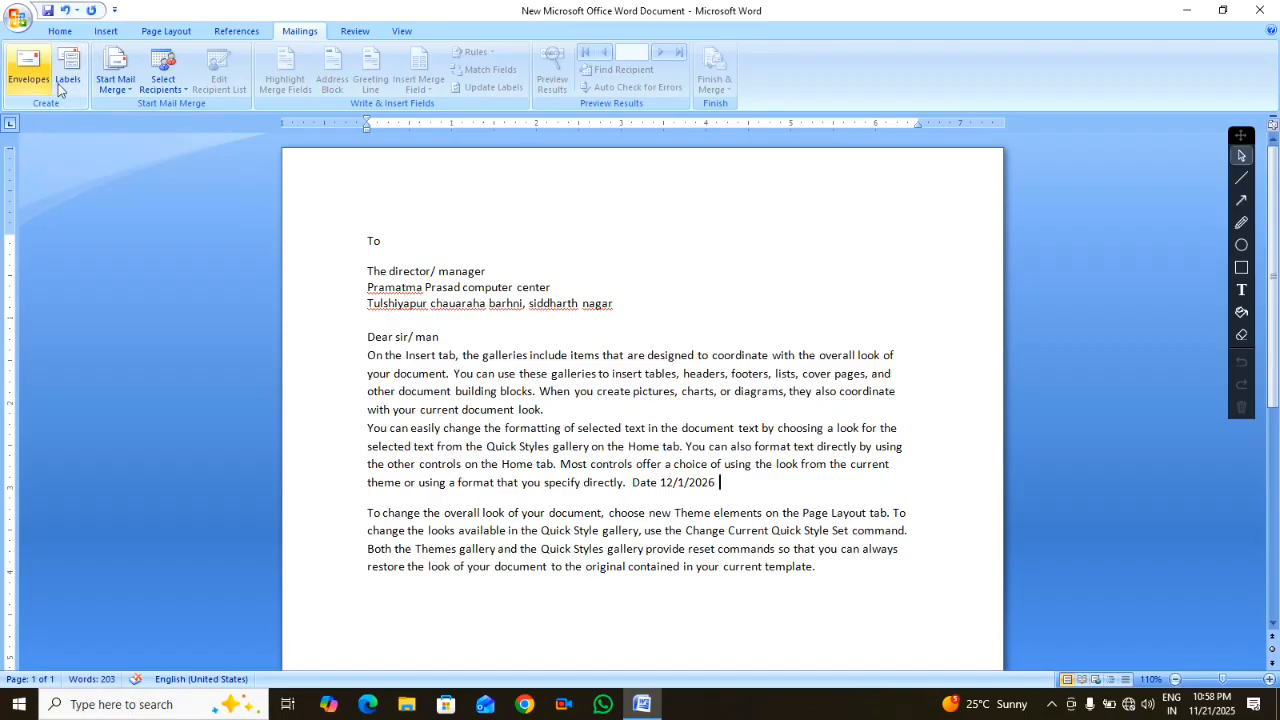
pyautogui.moveTo(624, 310); pyautogui.dragTo(367, 287)
pyautogui.click(731, 482)
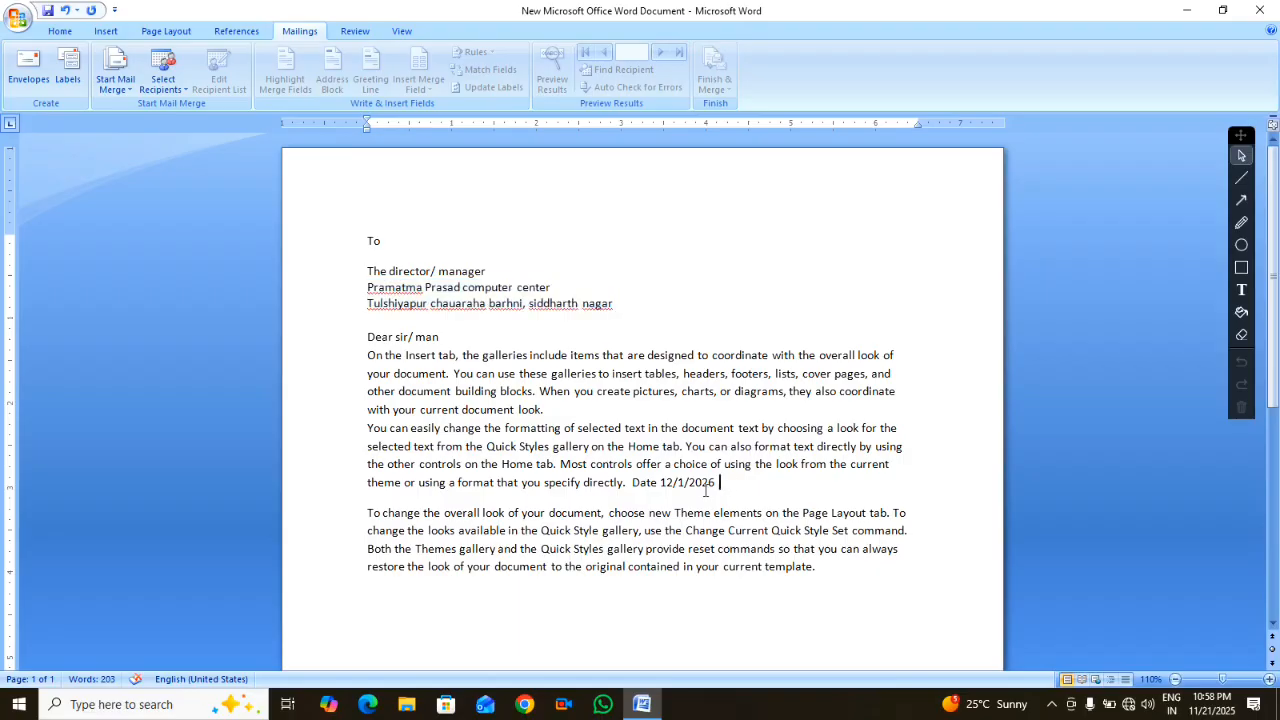
pyautogui.click(594, 619)
pyautogui.write('Date : 12/12/2025')
pyautogui.hotkey('ctrl', 's')
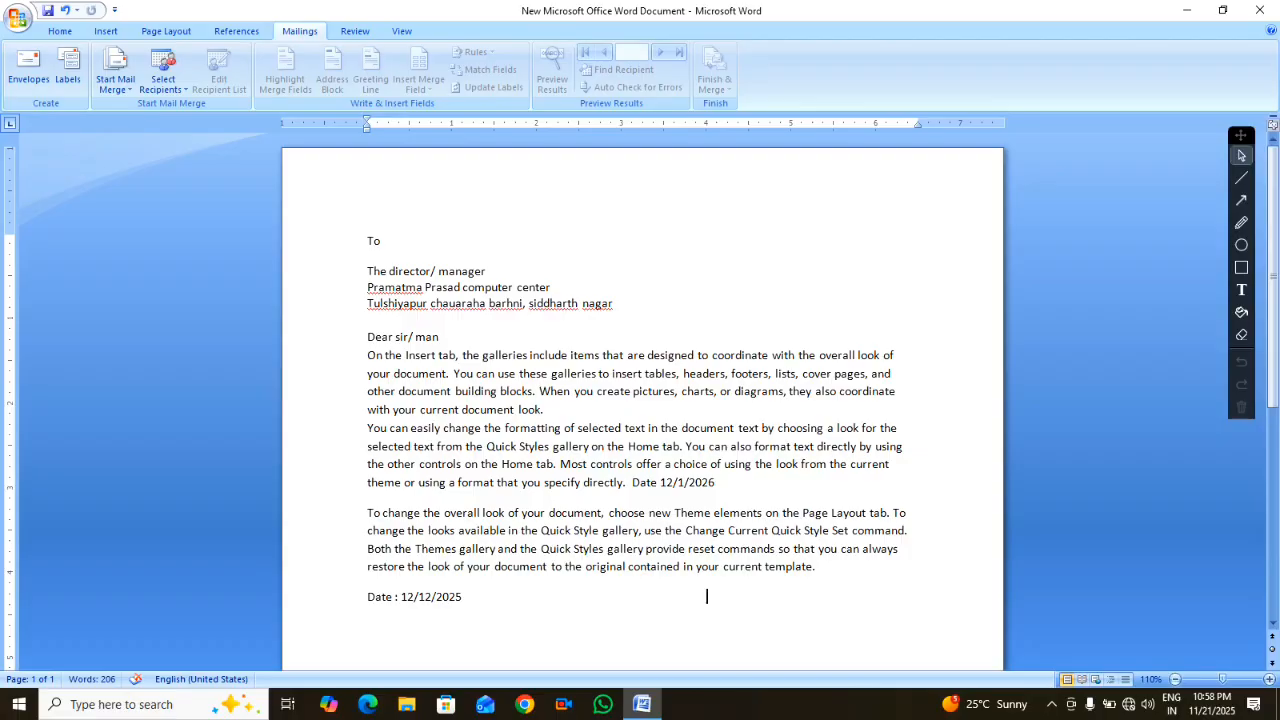
pyautogui.write('your ................')
# Open Envelopes and Labels with the letter's four-line recipient block as the delivery address
pyautogui.scroll(-8, 482, 495)
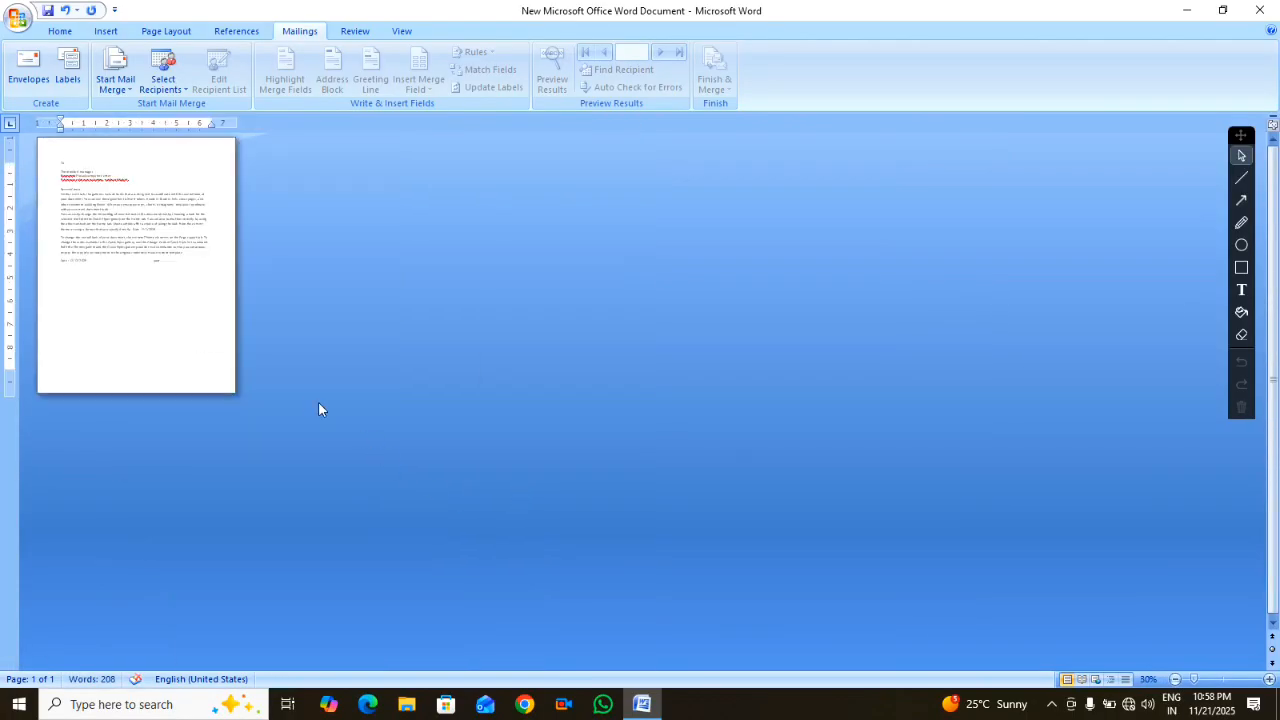
pyautogui.scroll(4, 318, 409)
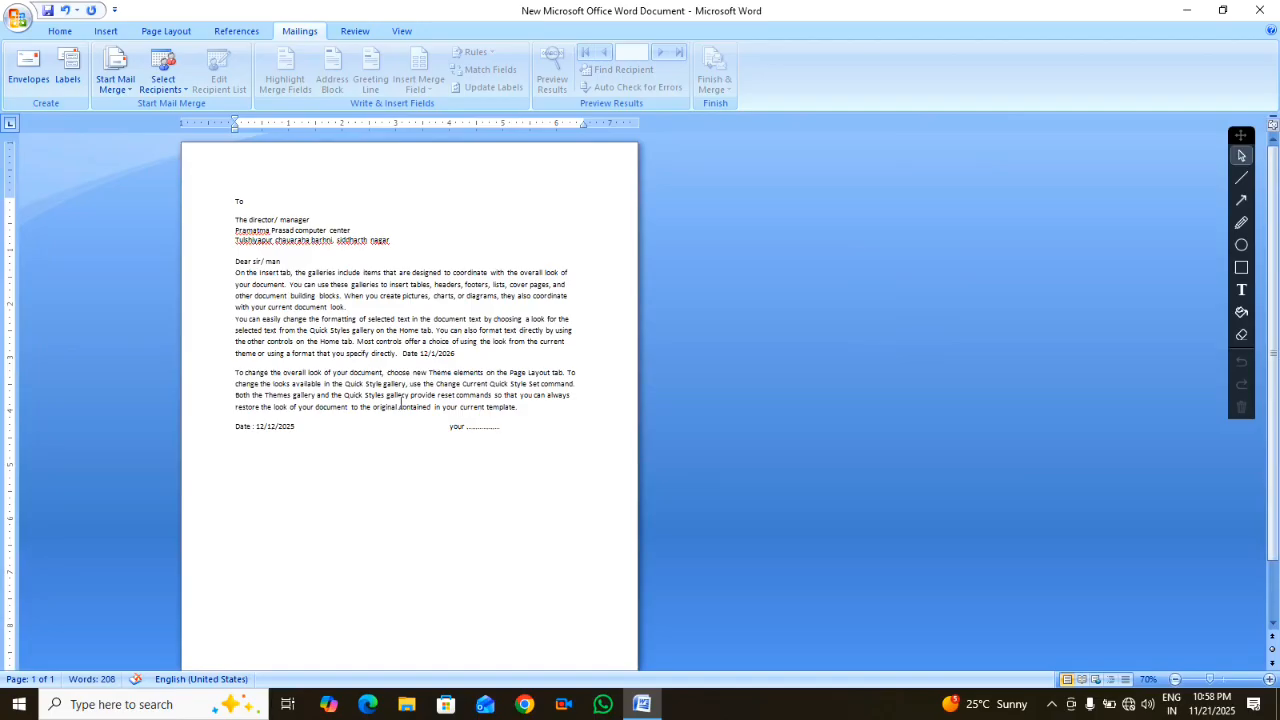
pyautogui.scroll(-3, 400, 405)
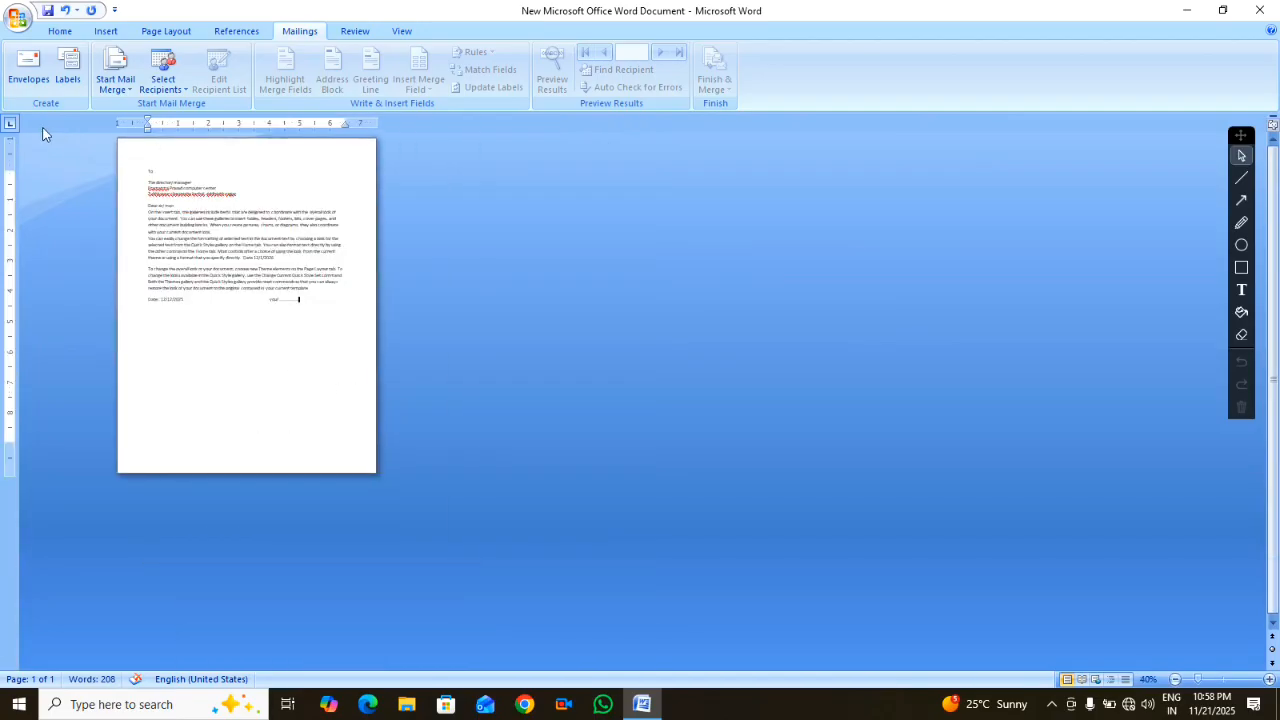
pyautogui.click(29, 74)
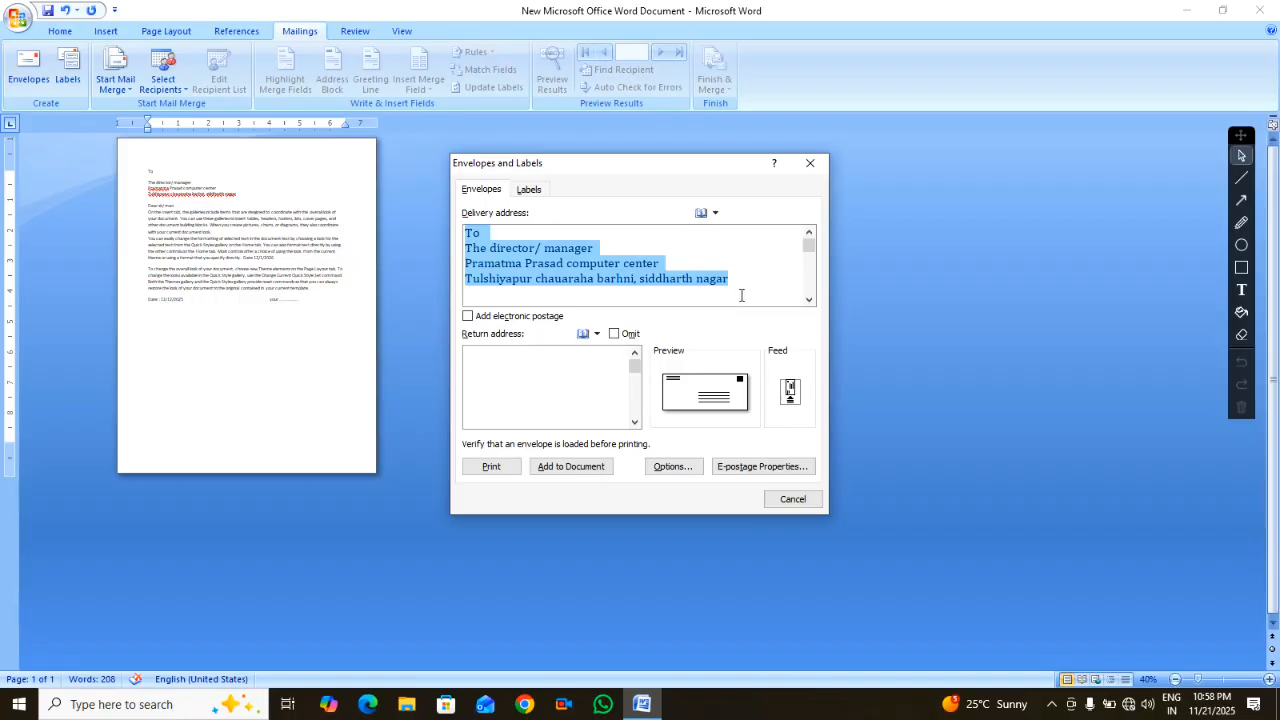
pyautogui.moveTo(742, 291); pyautogui.dragTo(472, 236)
pyautogui.click(550, 288)
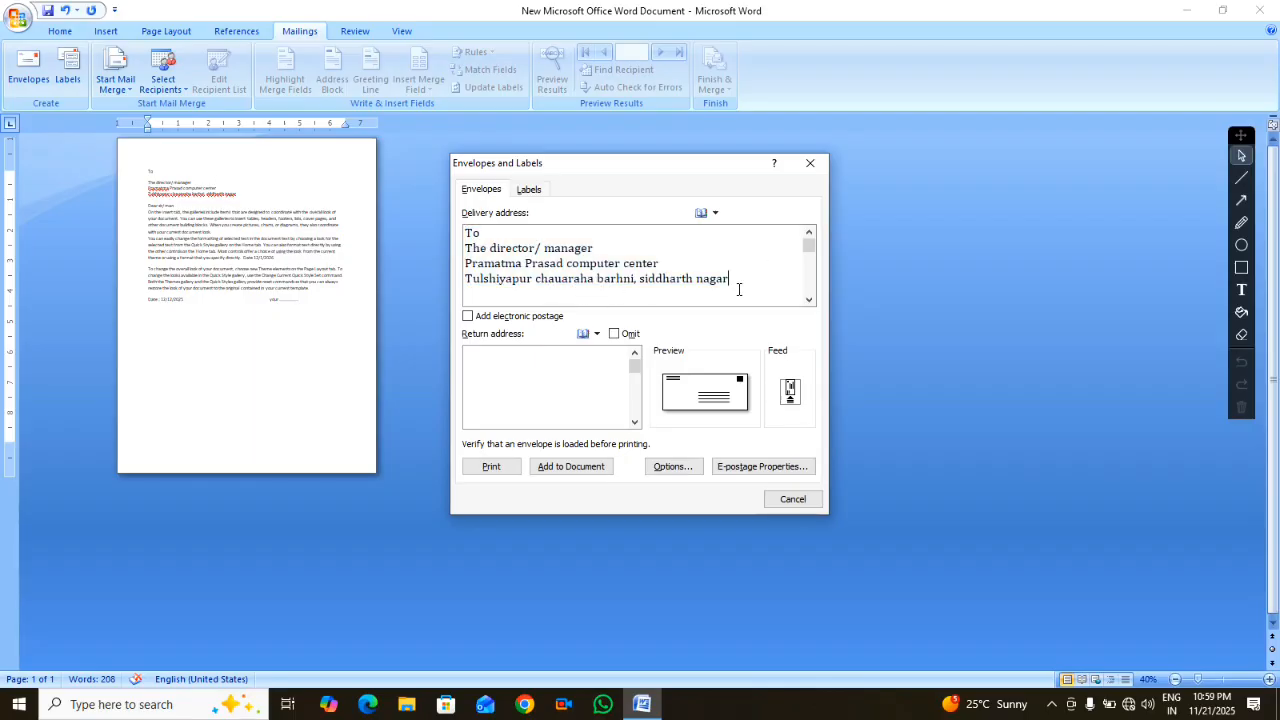
pyautogui.moveTo(740, 284); pyautogui.dragTo(463, 233)
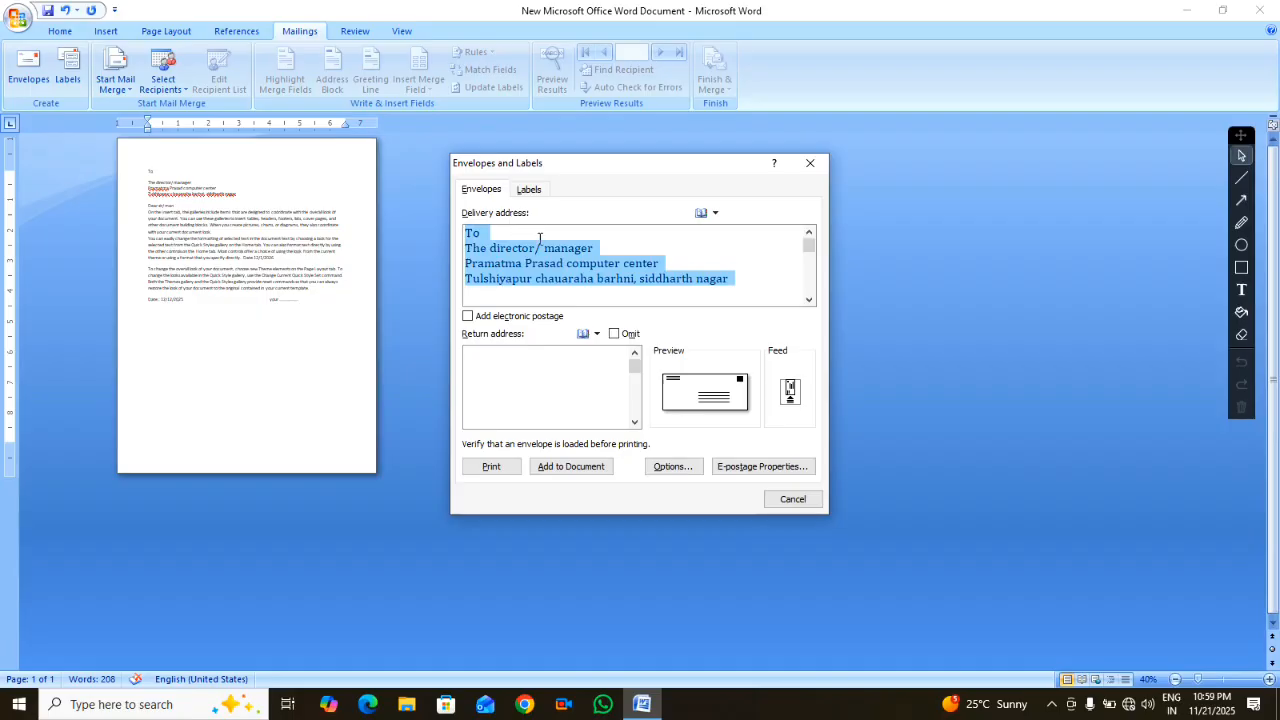
pyautogui.click(505, 369)
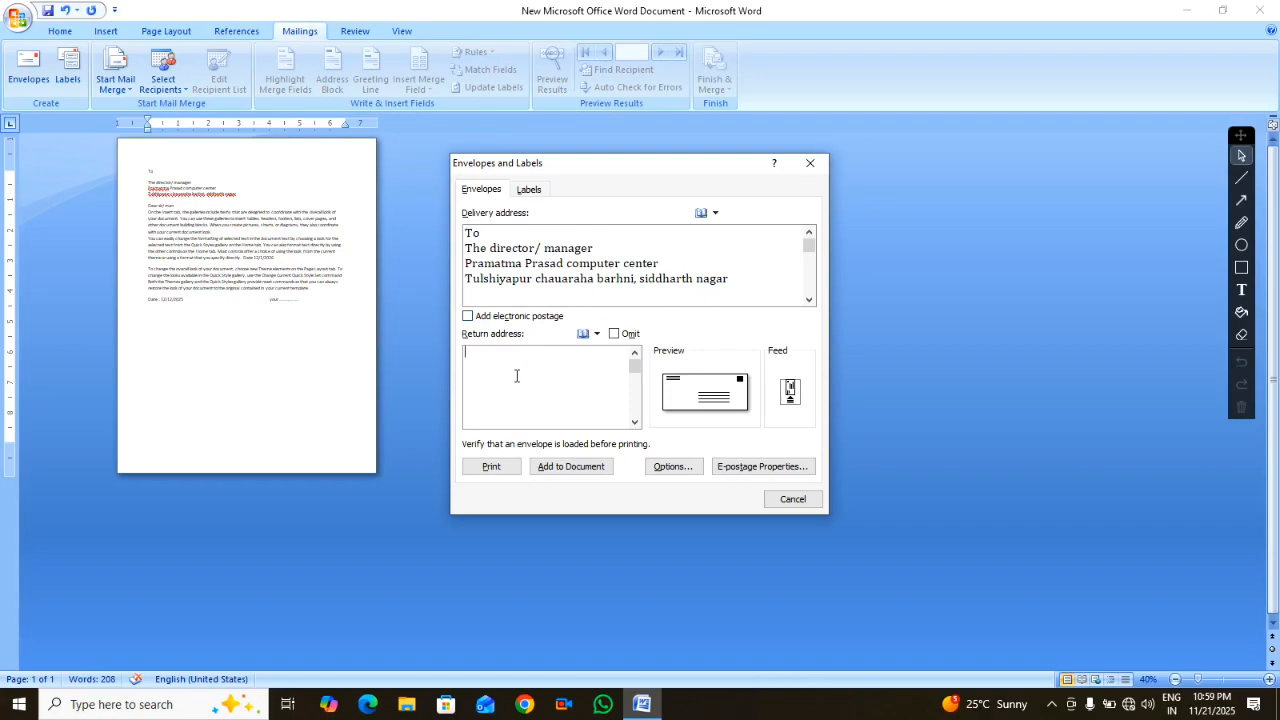
# Enter a two-line return address: the sender's locality, then the town with its PIN code
pyautogui.write('barhni , siddharth nagar')
pyautogui.press('Return')
pyautogui.write('kas')
pyautogui.write('ushal')
pyautogui.write(' , 27220')
pyautogui.write('0')
# Add the envelope to the document as its own page, saving the return address as default
pyautogui.click(576, 473)
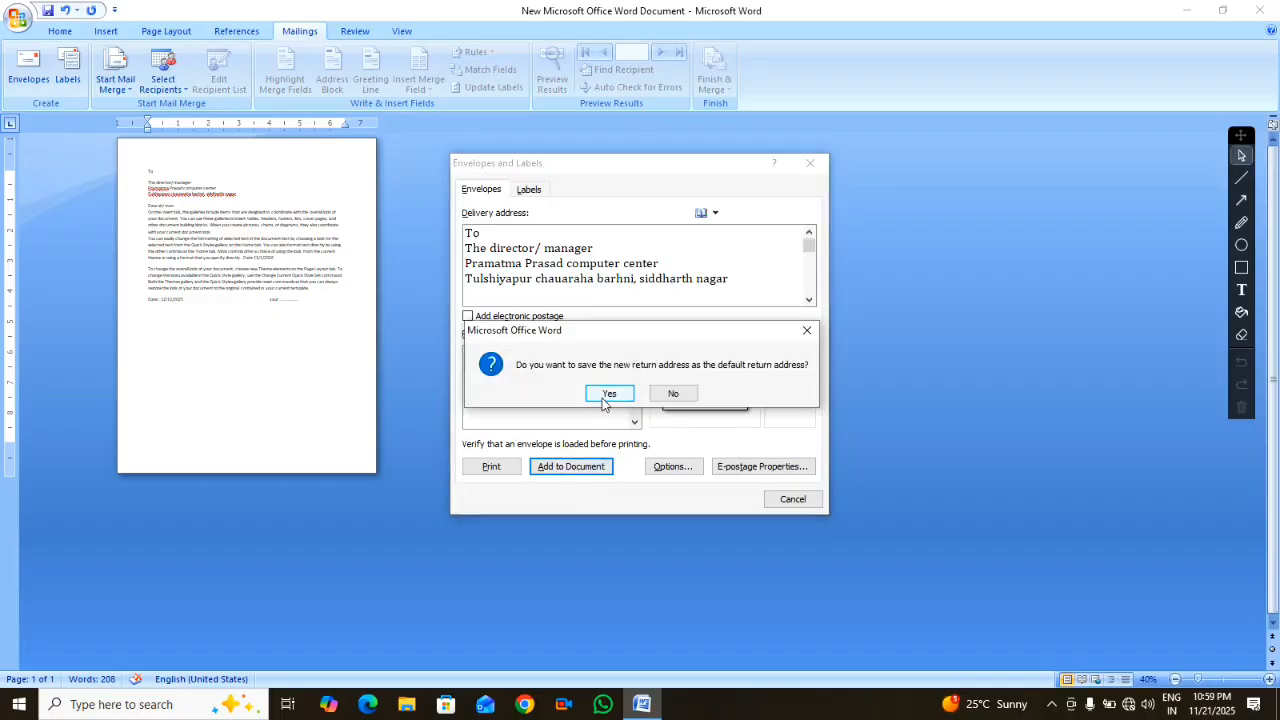
pyautogui.click(590, 393)
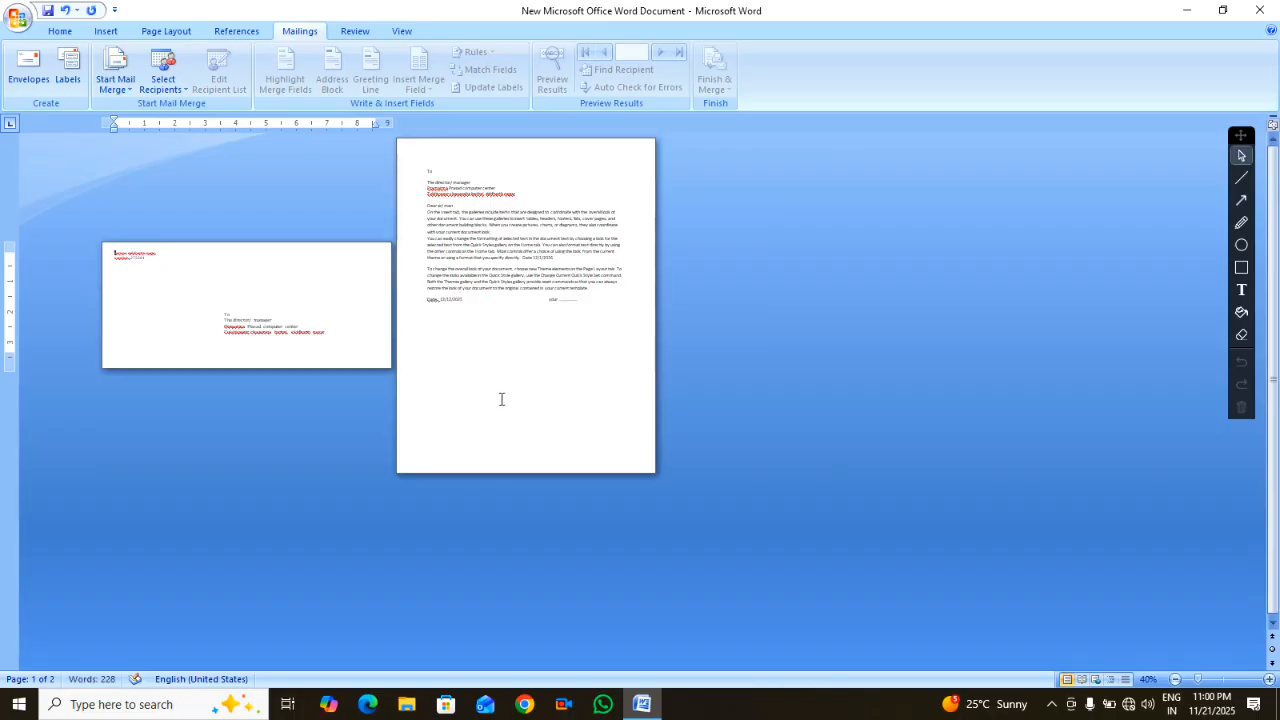
pyautogui.moveTo(444, 206); pyautogui.dragTo(497, 374)
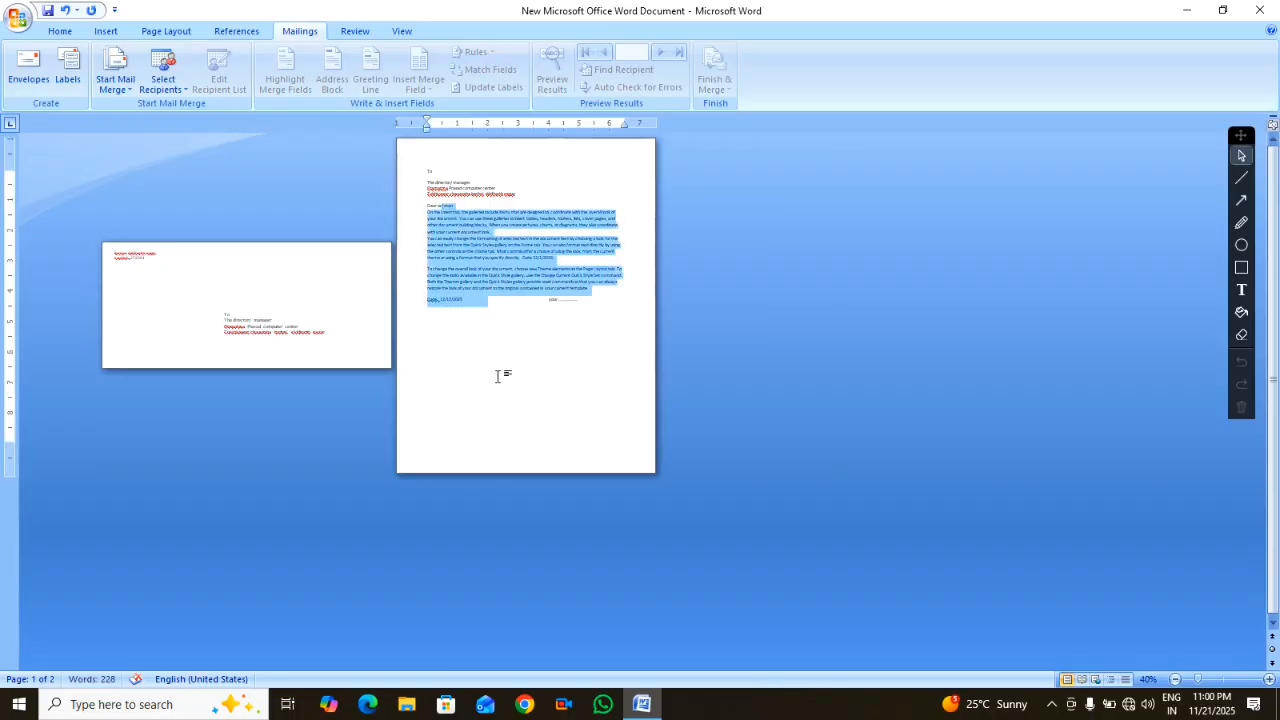
pyautogui.doubleClick(499, 379)
pyautogui.click(452, 376)
pyautogui.scroll(13, 524, 310)
pyautogui.doubleClick(530, 303)
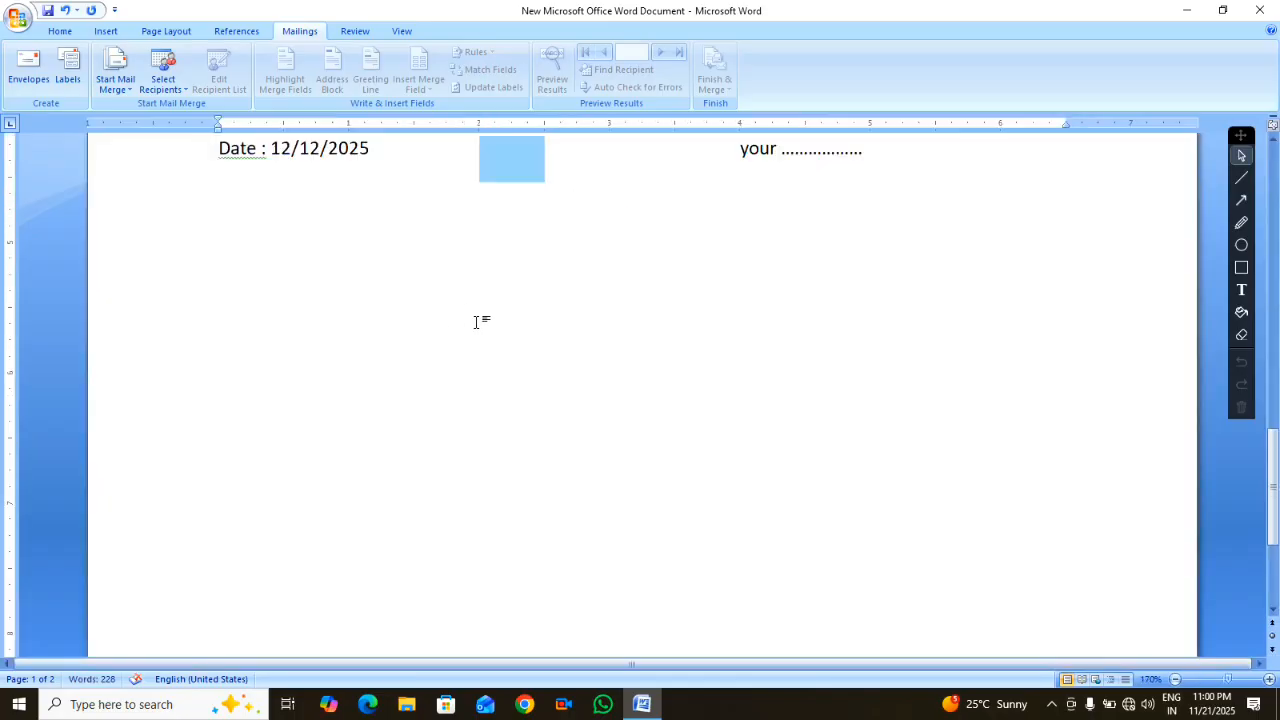
pyautogui.scroll(-5, 475, 322)
pyautogui.scroll(-2, 515, 390)
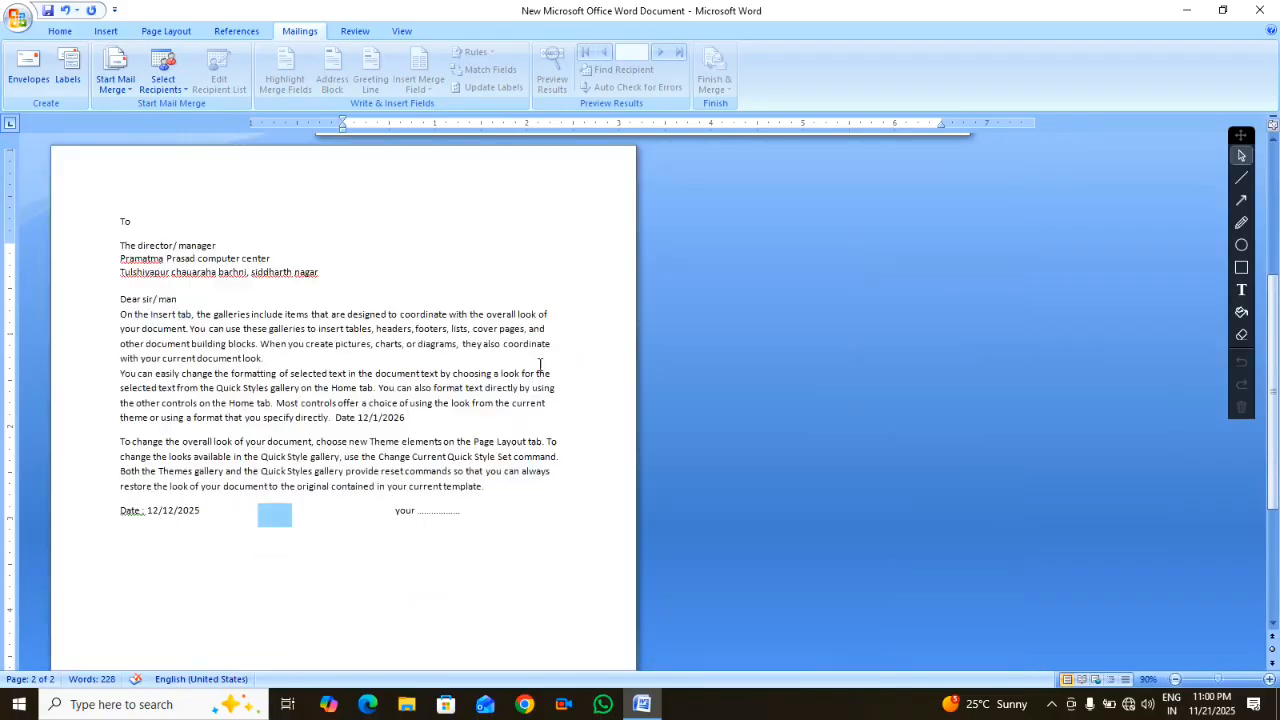
pyautogui.scroll(-2, 499, 459)
pyautogui.scroll(-1, 499, 459)
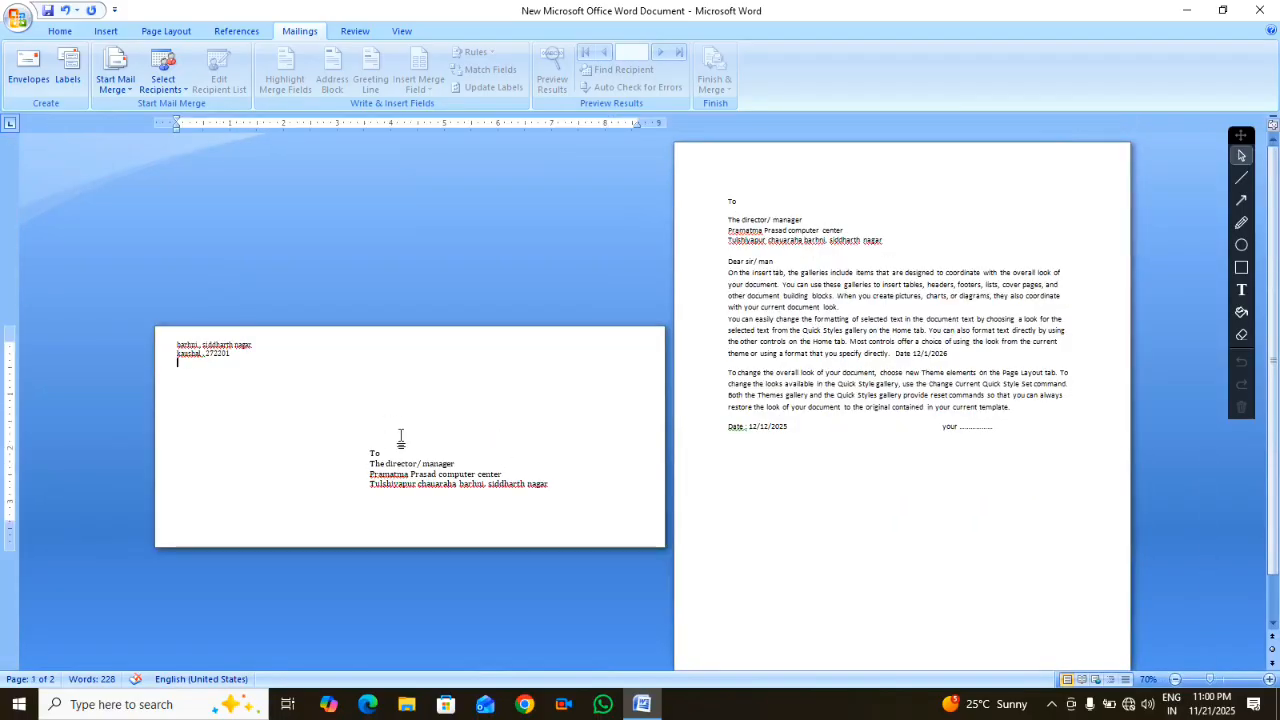
pyautogui.scroll(2, 265, 415)
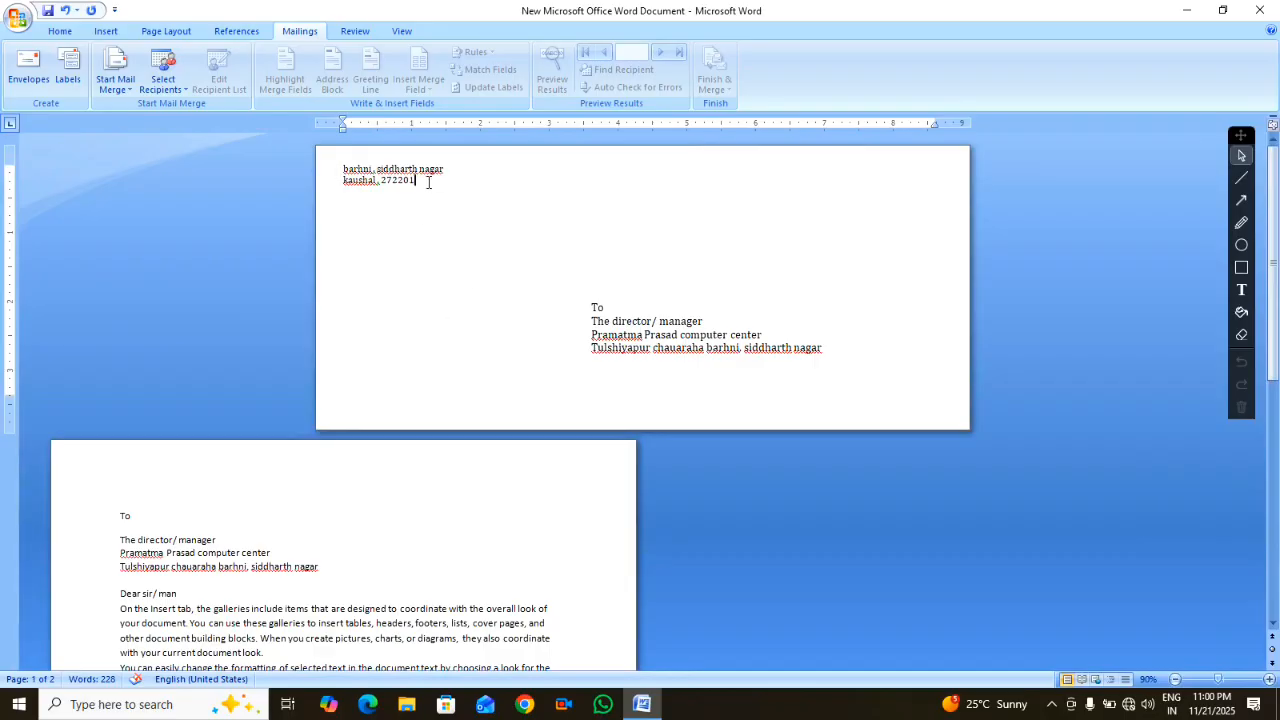
pyautogui.moveTo(428, 182); pyautogui.dragTo(346, 163)
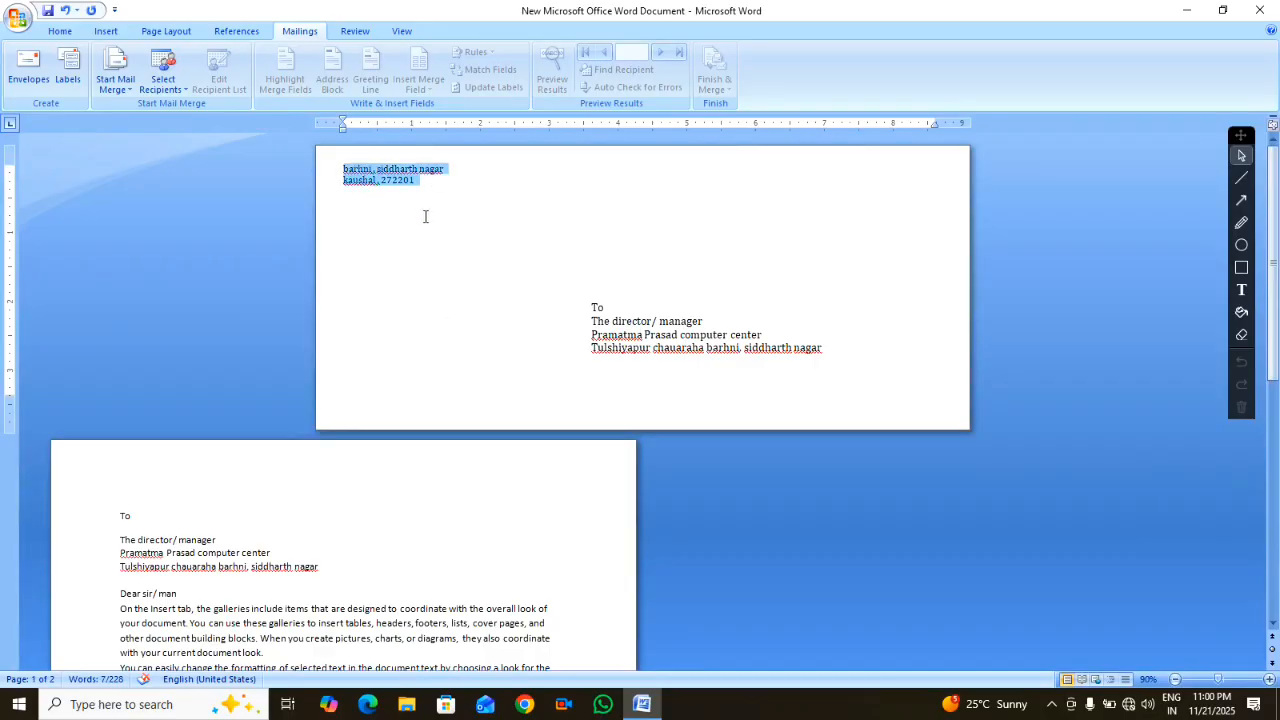
# Type an extra line 'yyfwyffewhfve' under the delivery address, then select The director/ manager line
pyautogui.click(591, 308)
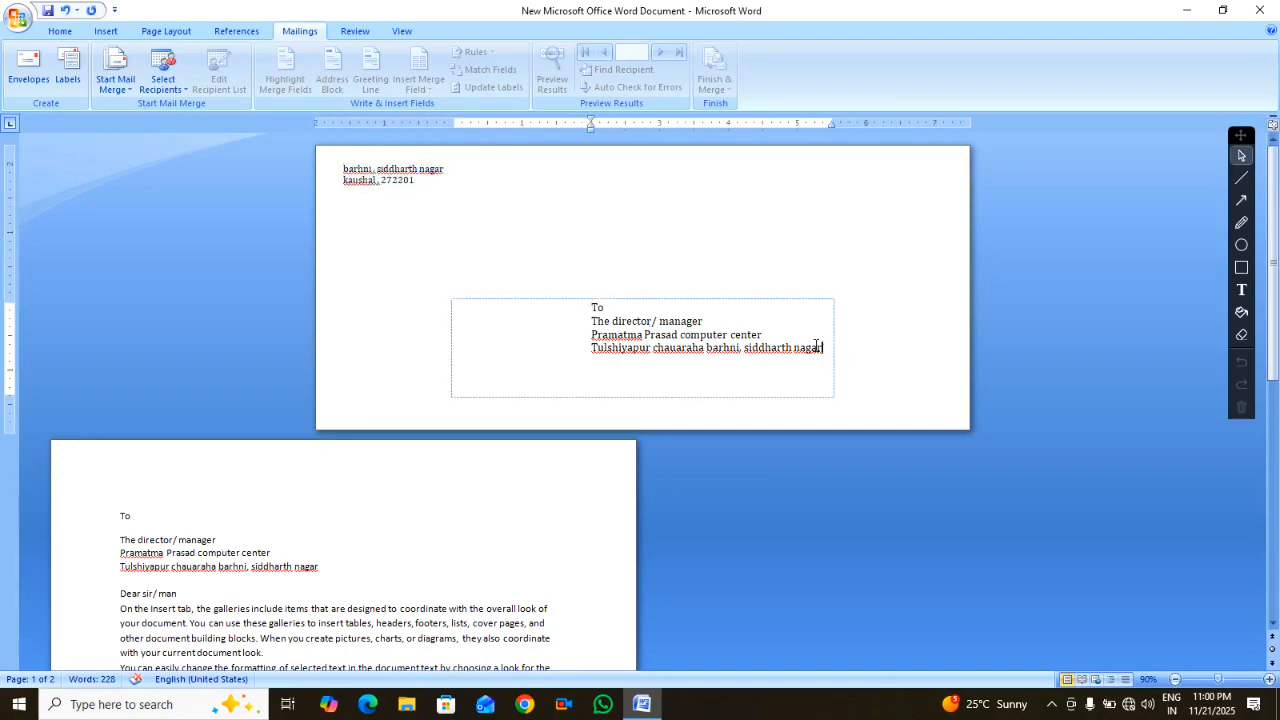
pyautogui.press('Return')
pyautogui.write('yyfwyffewhfve')
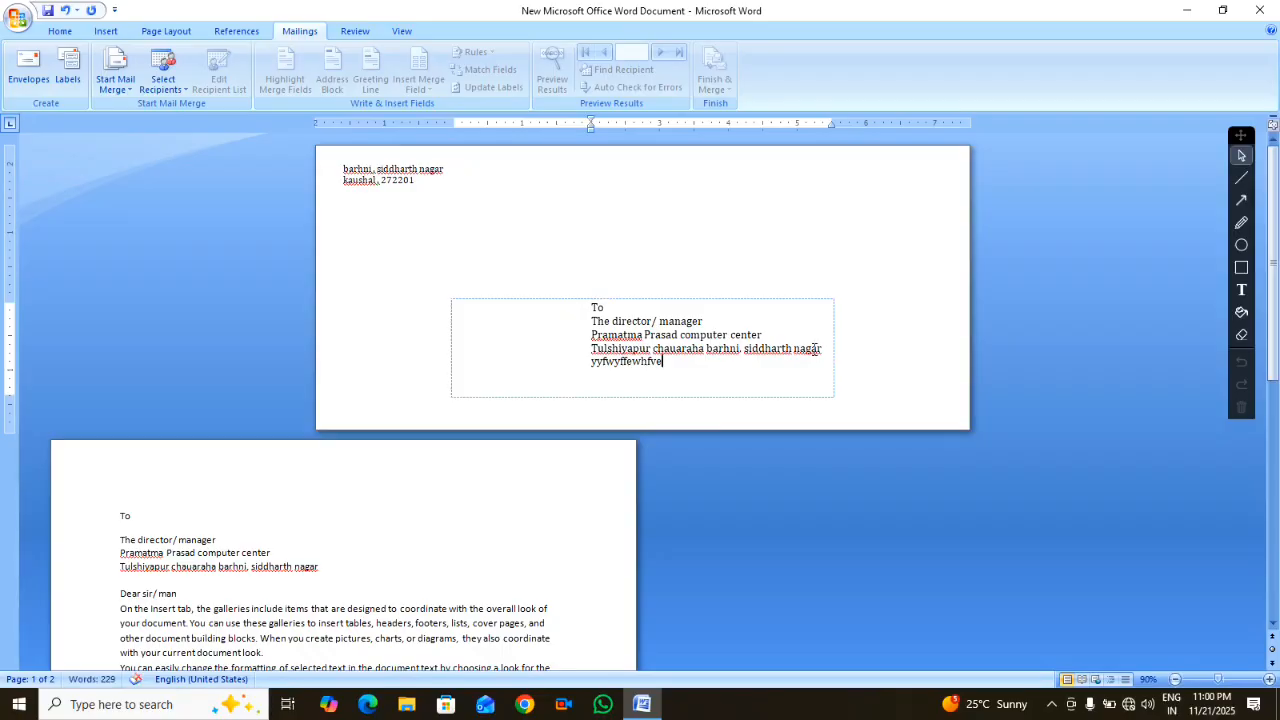
pyautogui.hotkey('ctrl', 'a')
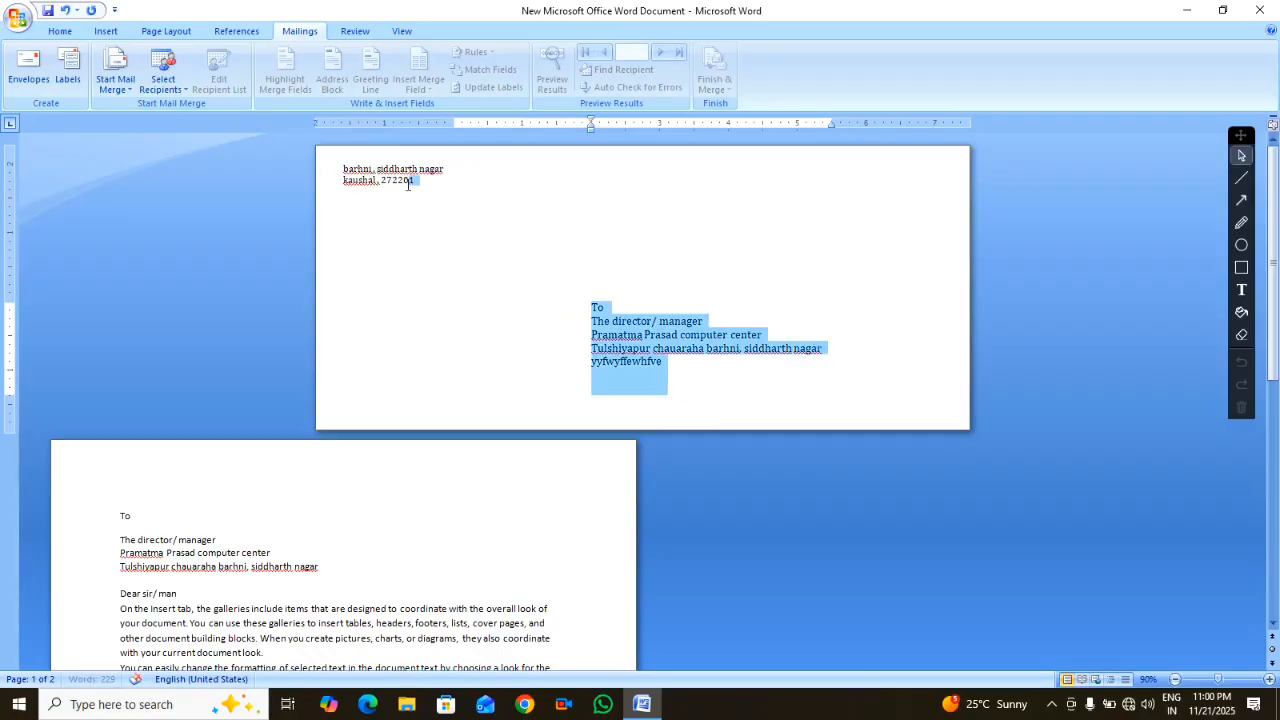
pyautogui.click(565, 328)
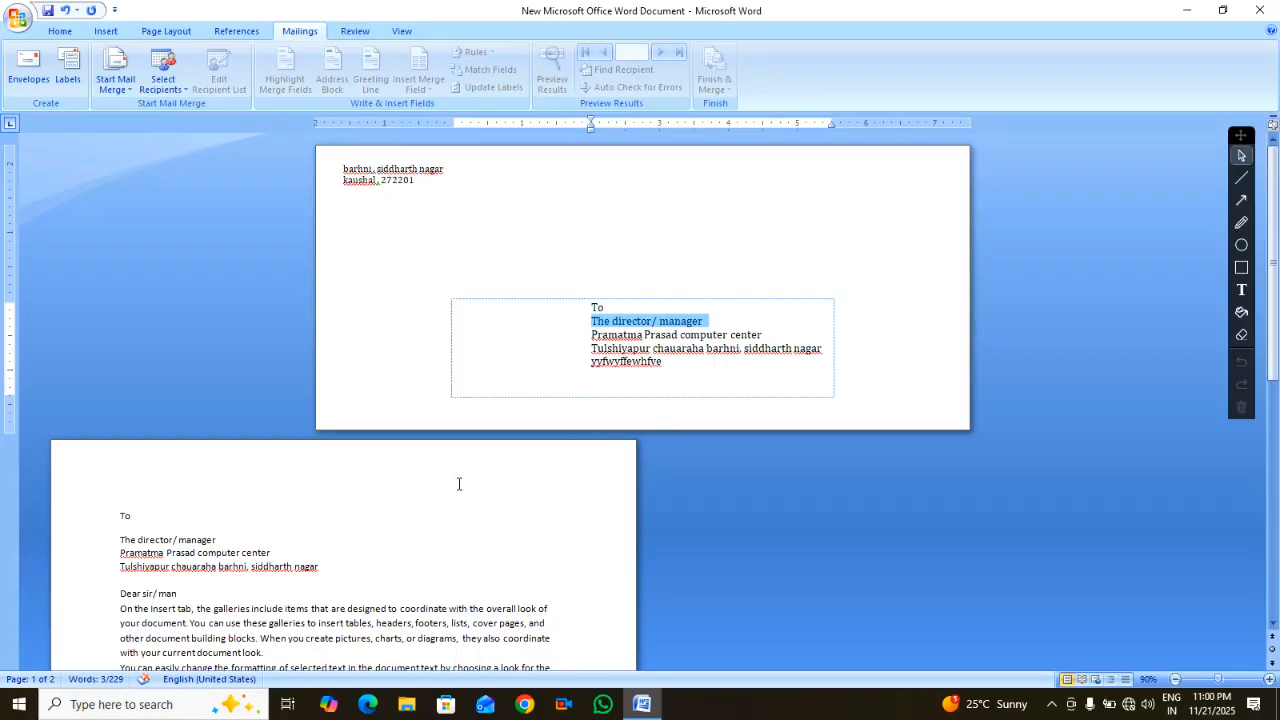
pyautogui.scroll(-3, 459, 484)
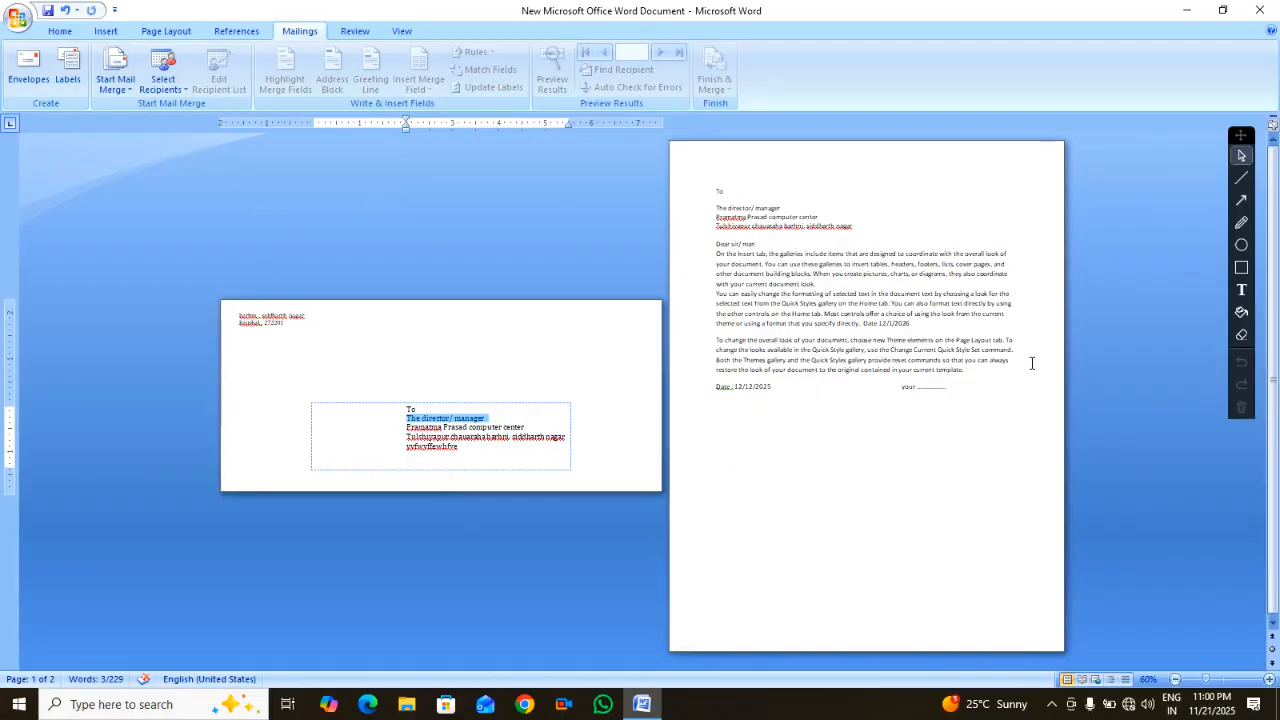
# Replace the label address with the centre's name in capitals and generate the Labels1 document
pyautogui.click(64, 83)
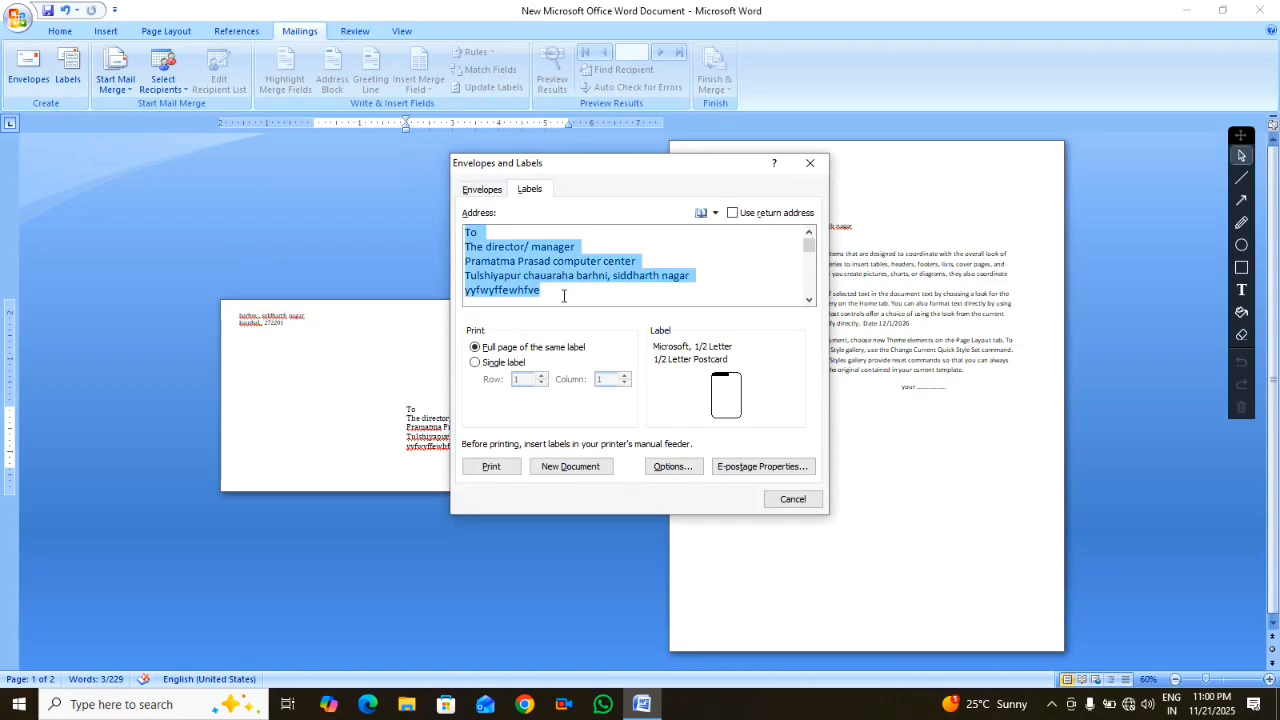
pyautogui.press('Delete')
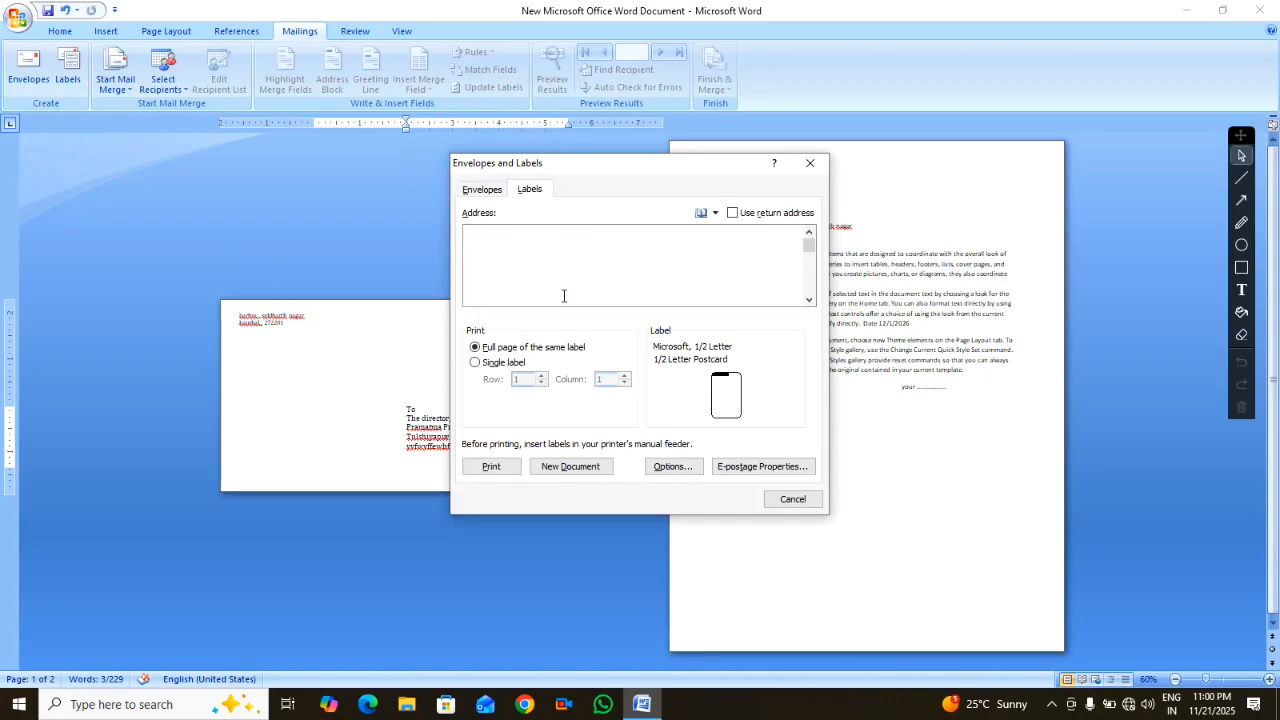
pyautogui.write('PRAMATMA PRASAD COMPUT')
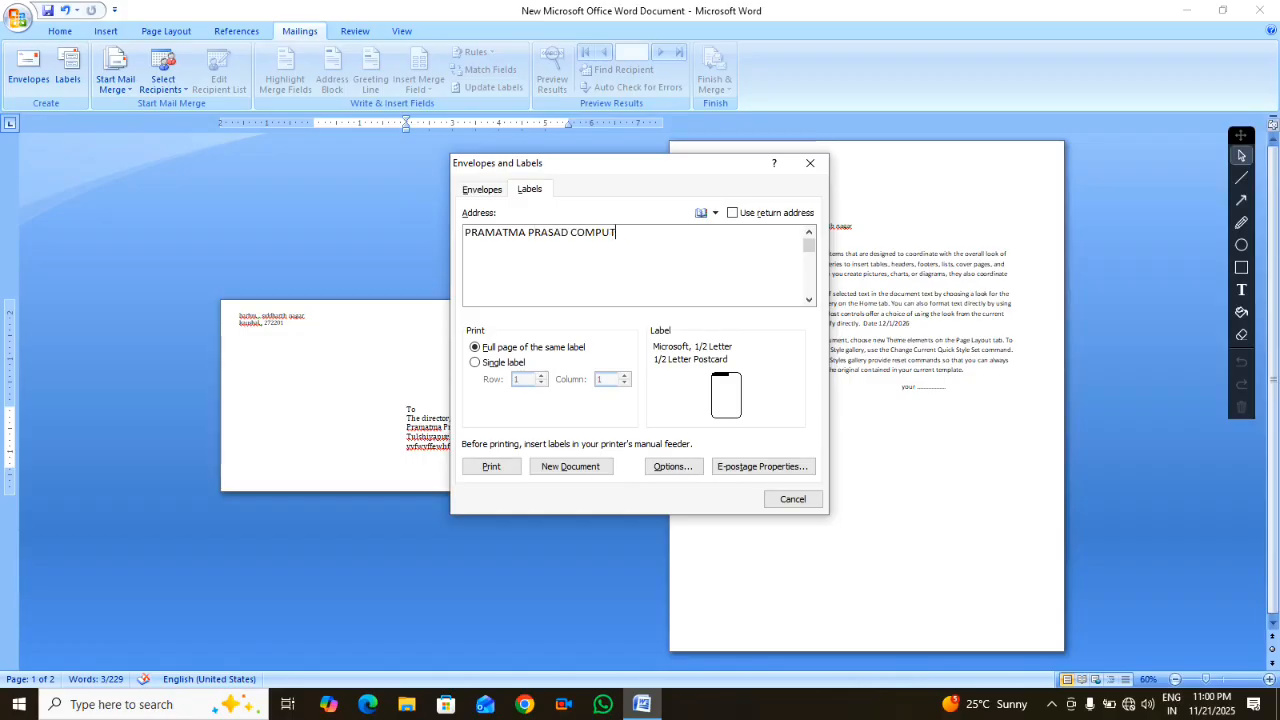
pyautogui.write('ER CEENTE')
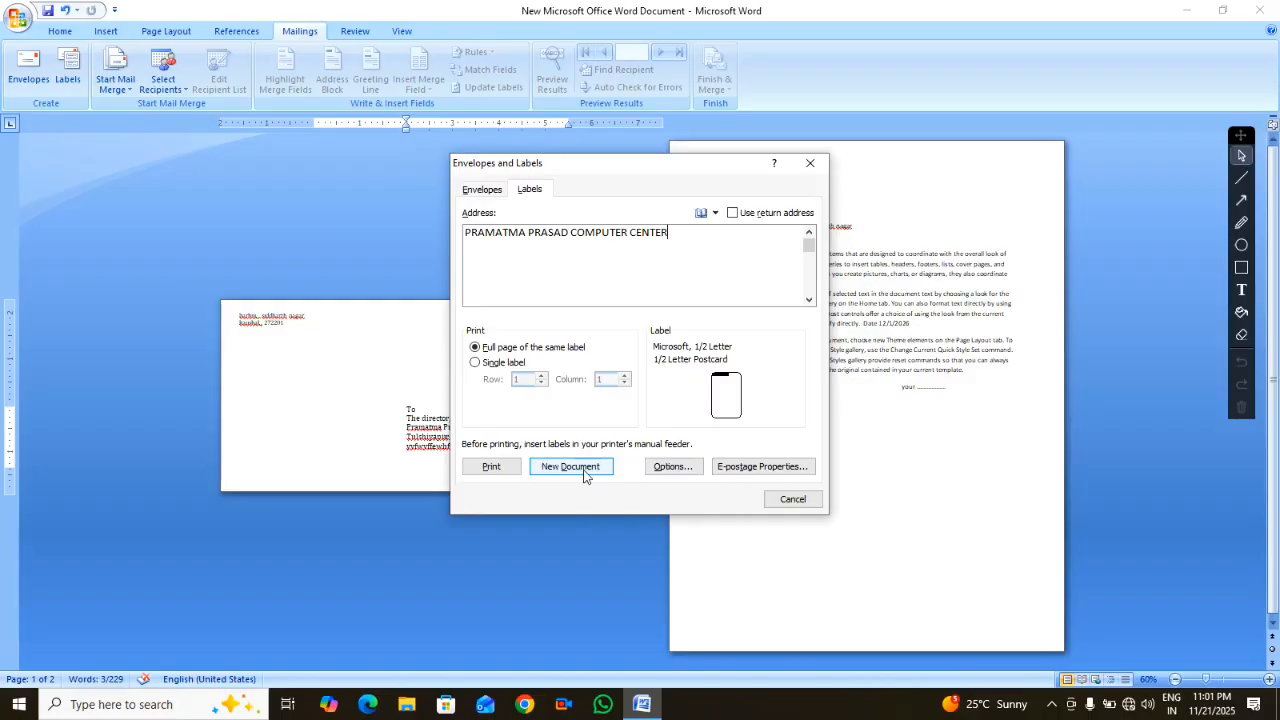
pyautogui.click(584, 470)
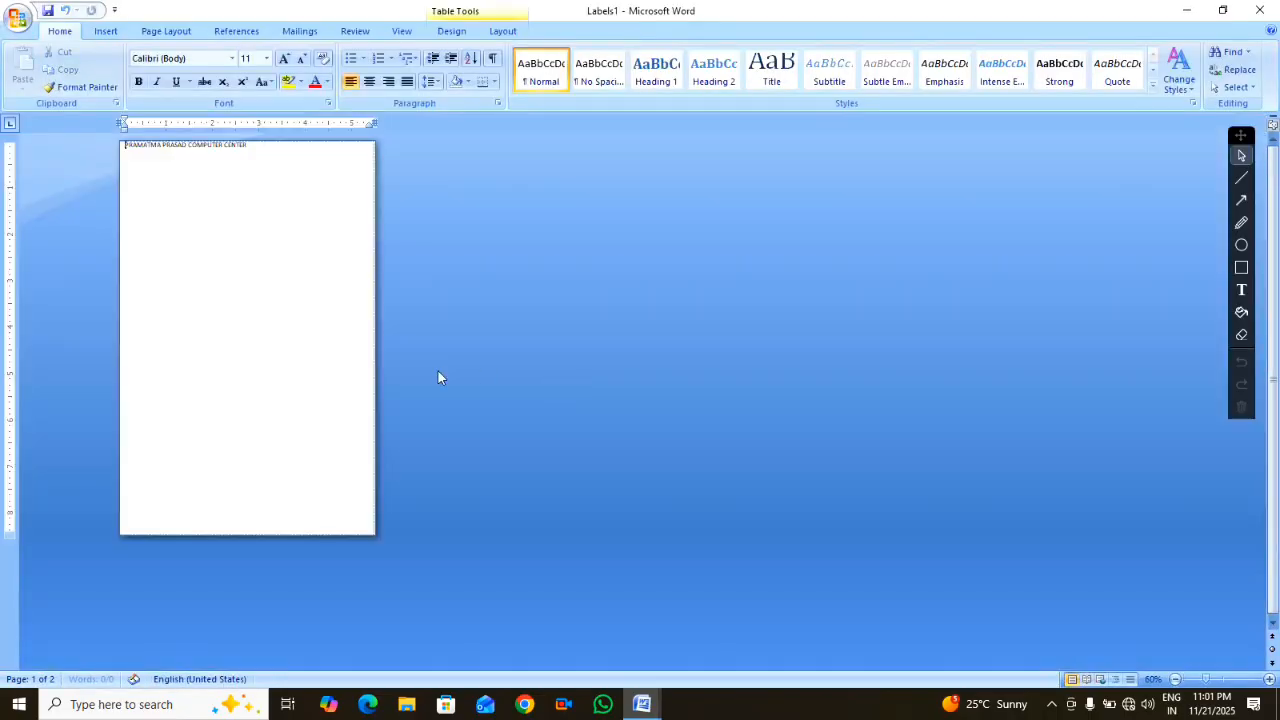
# Close Labels1 without saving, returning to the letter with its envelope page
pyautogui.keyDown('ctrl'); pyautogui.scroll(5, 300, 340); pyautogui.keyUp('ctrl')
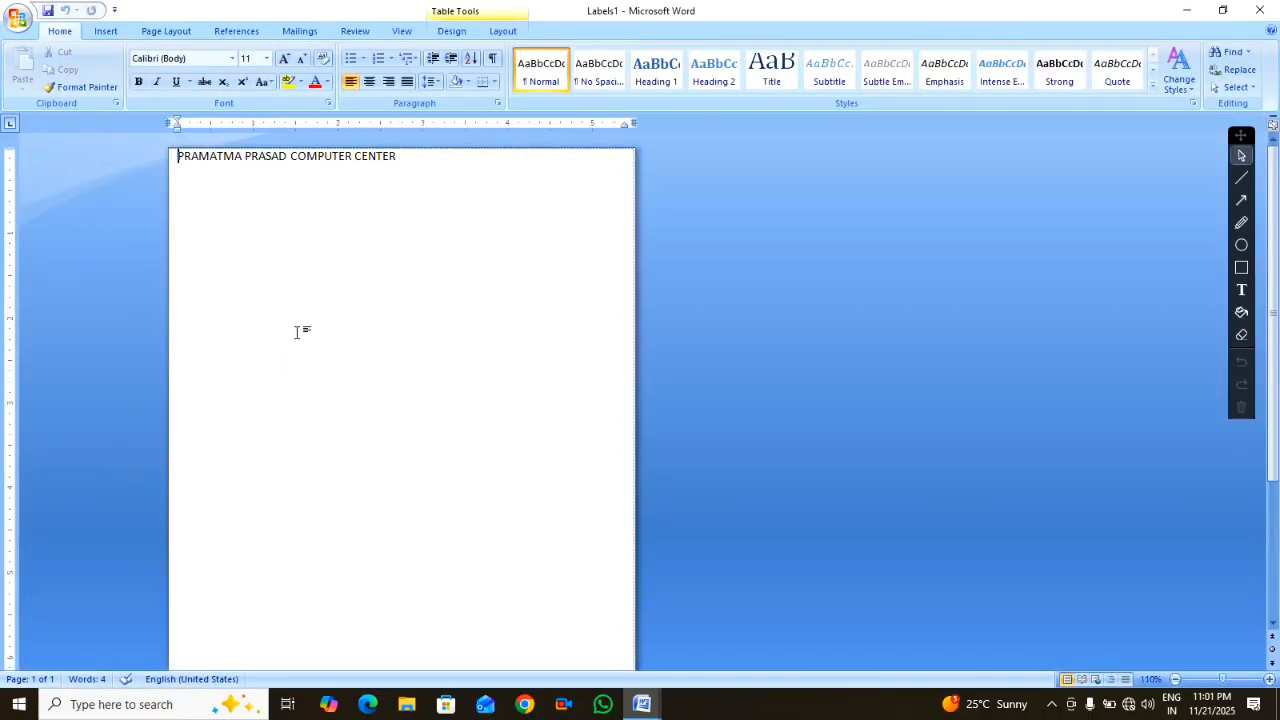
pyautogui.keyDown('ctrl'); pyautogui.scroll(-6, 296, 340); pyautogui.keyUp('ctrl')
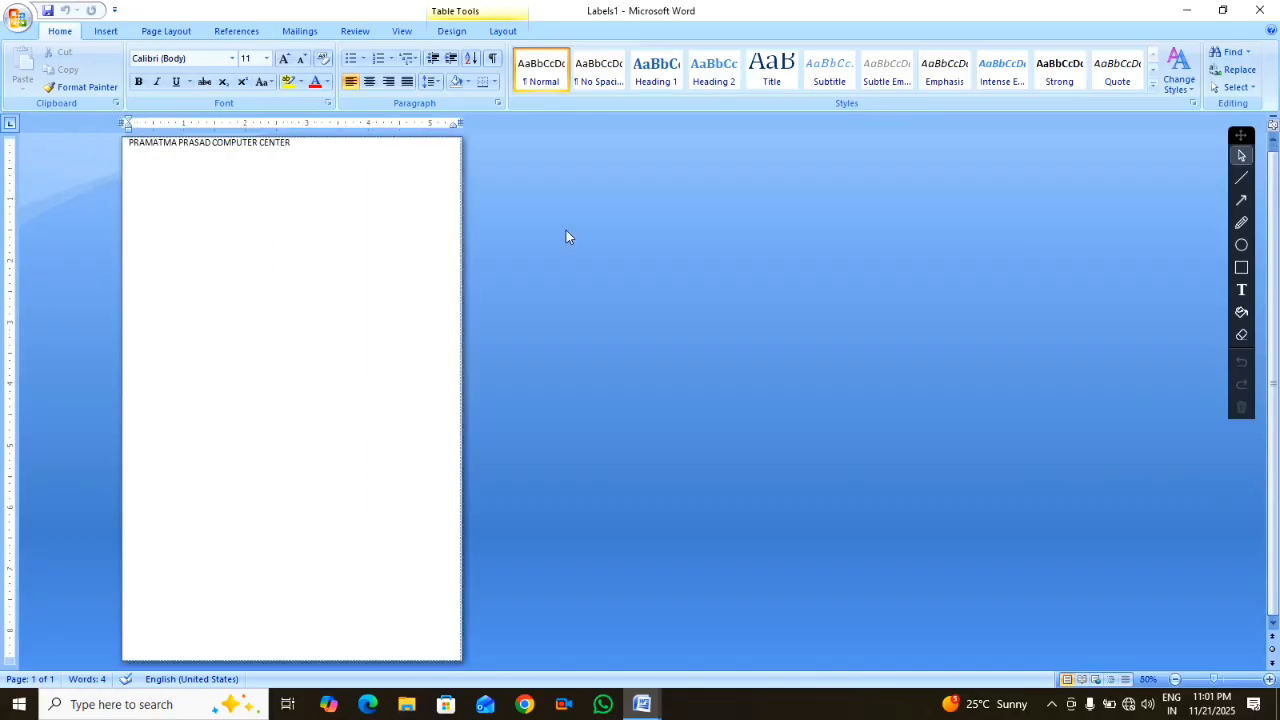
pyautogui.click(1262, 9)
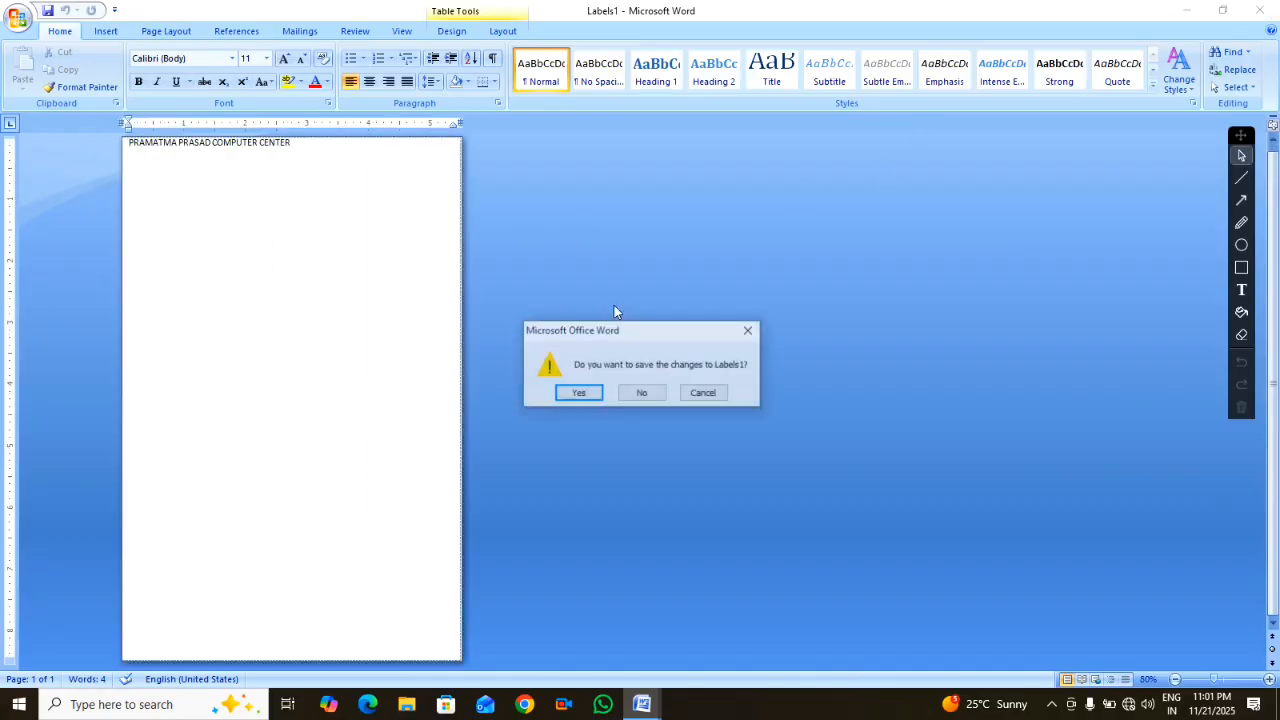
pyautogui.click(646, 393)
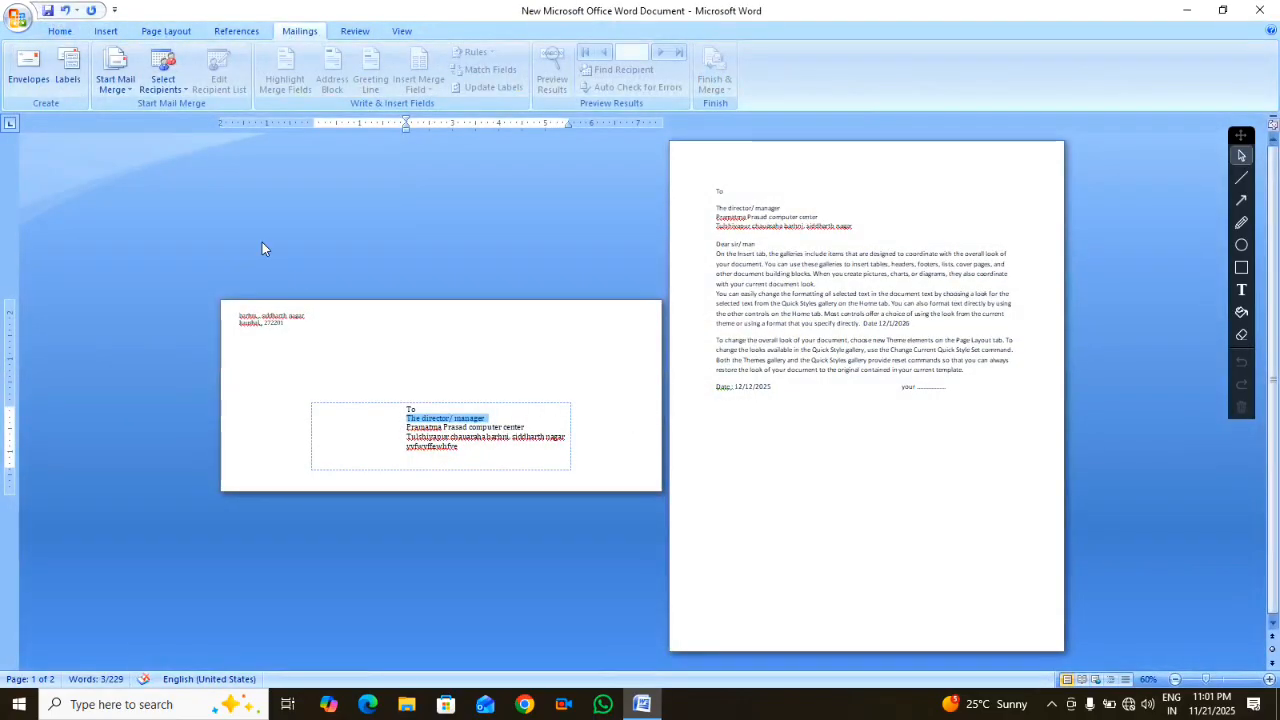
# Replace the label address with the computer center's capitalised postal address, then open Label Options
pyautogui.click(67, 75)
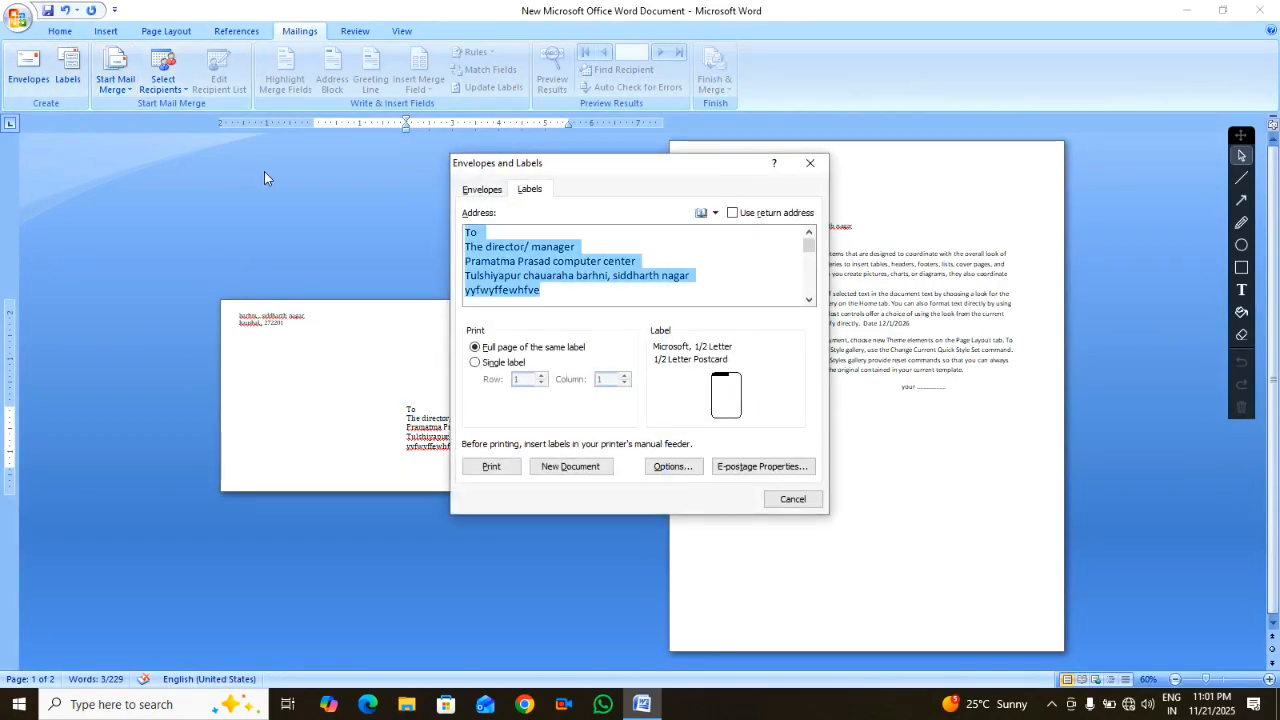
pyautogui.write('P')
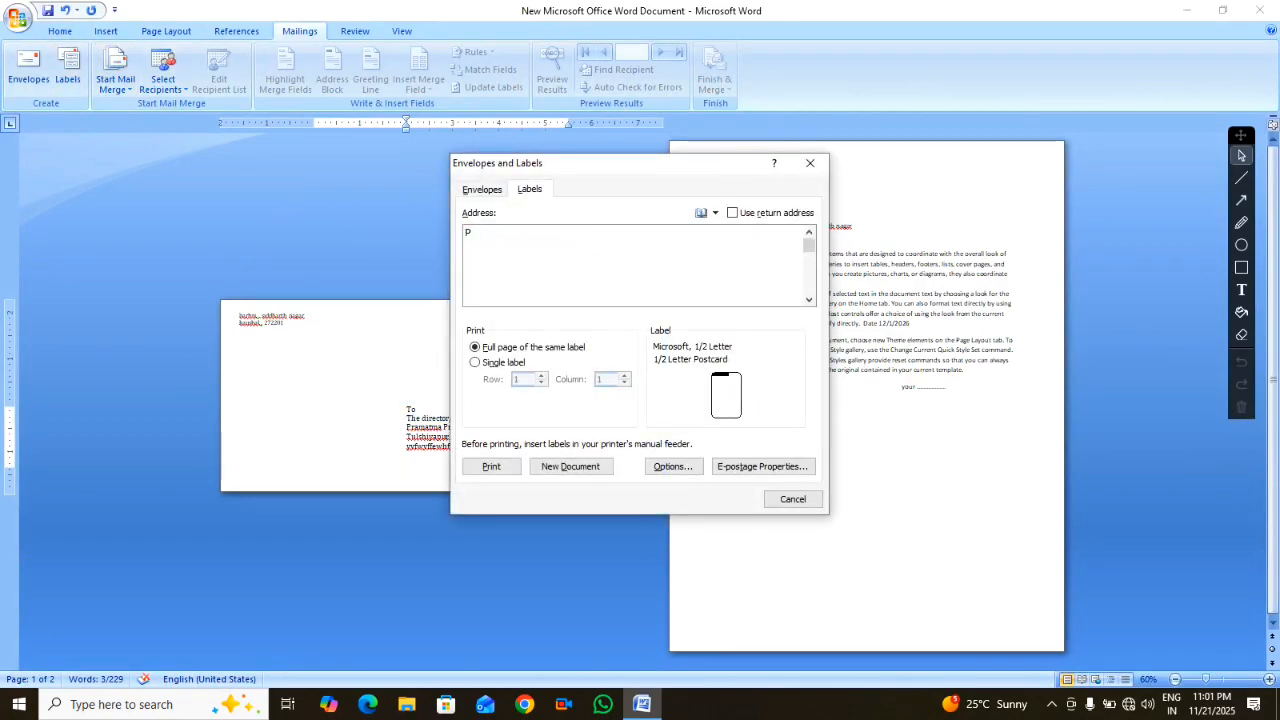
pyautogui.write('RAMAT')
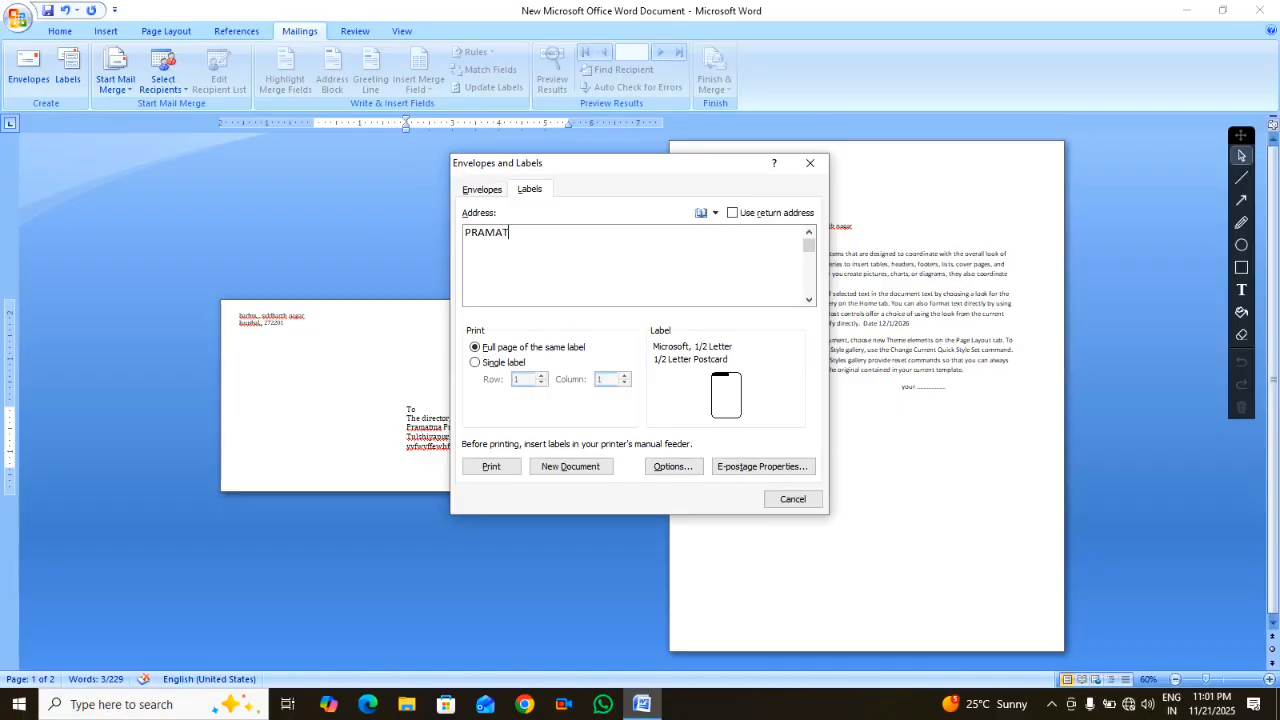
pyautogui.write('MA PRASAD COMPUTER CENTER TULSHIYAPUR')
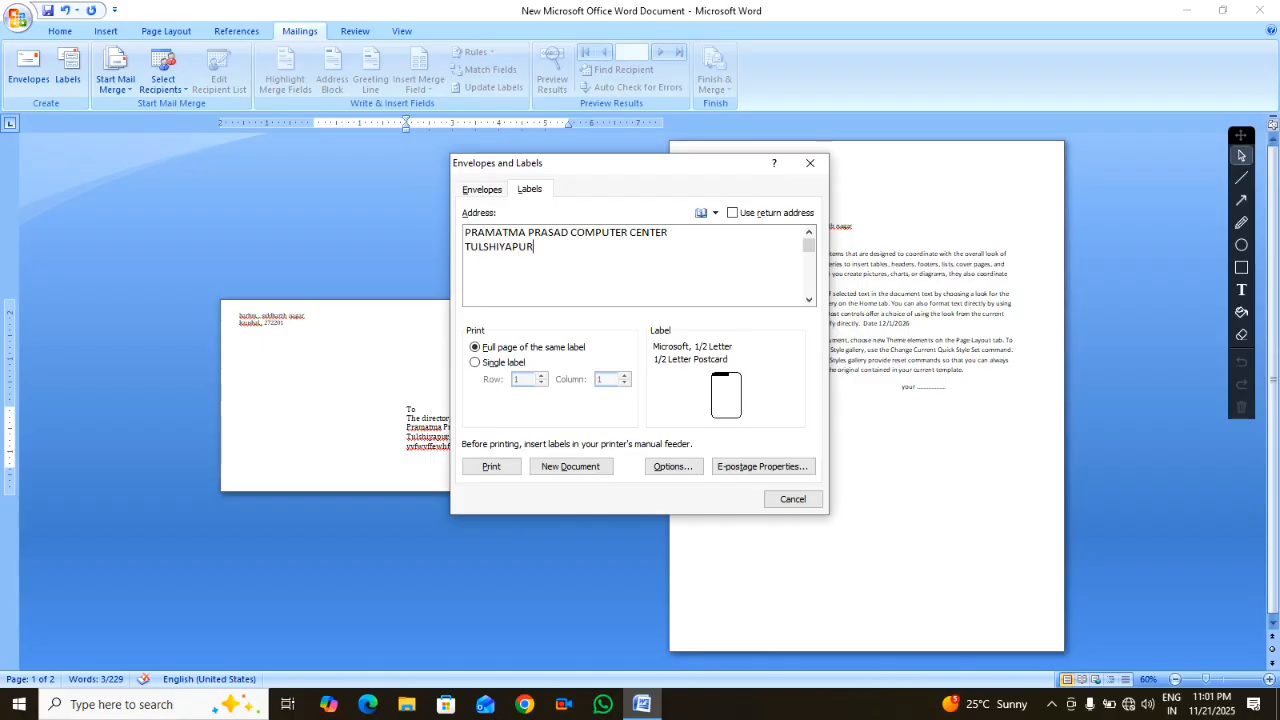
pyautogui.write(' CHAURAHA KHAN ')
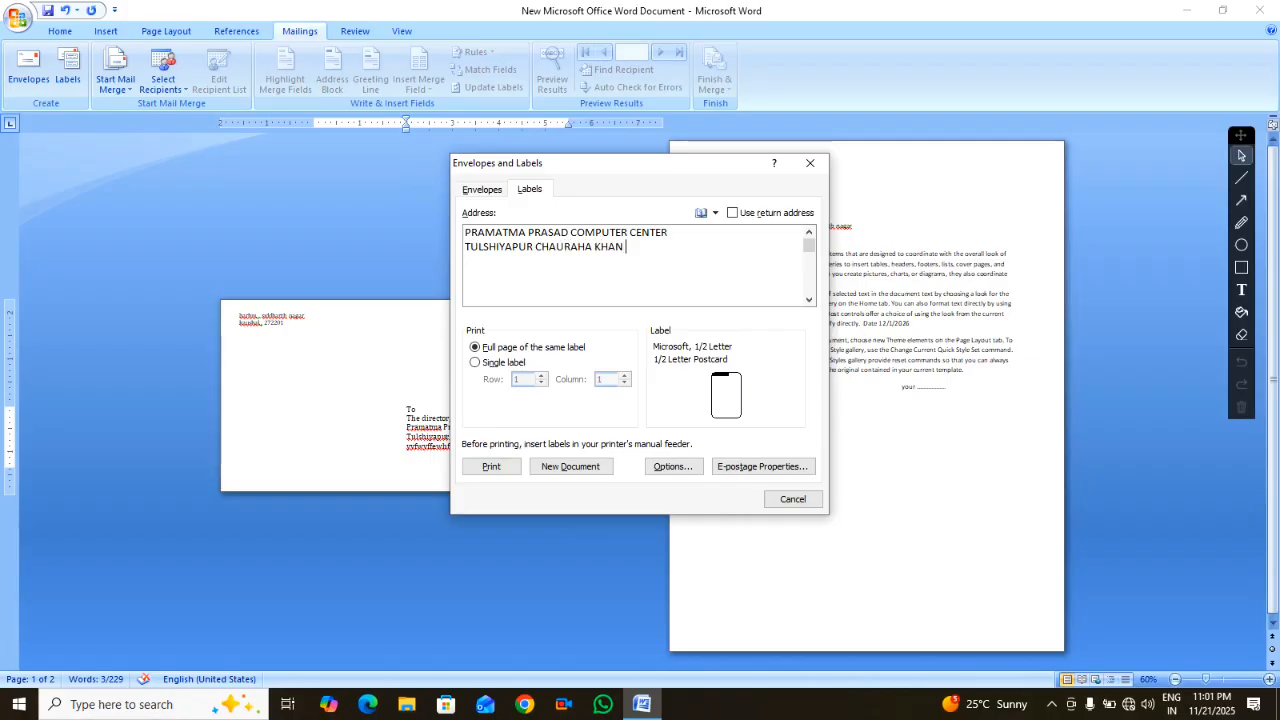
pyautogui.write('LATEEF MARKET')
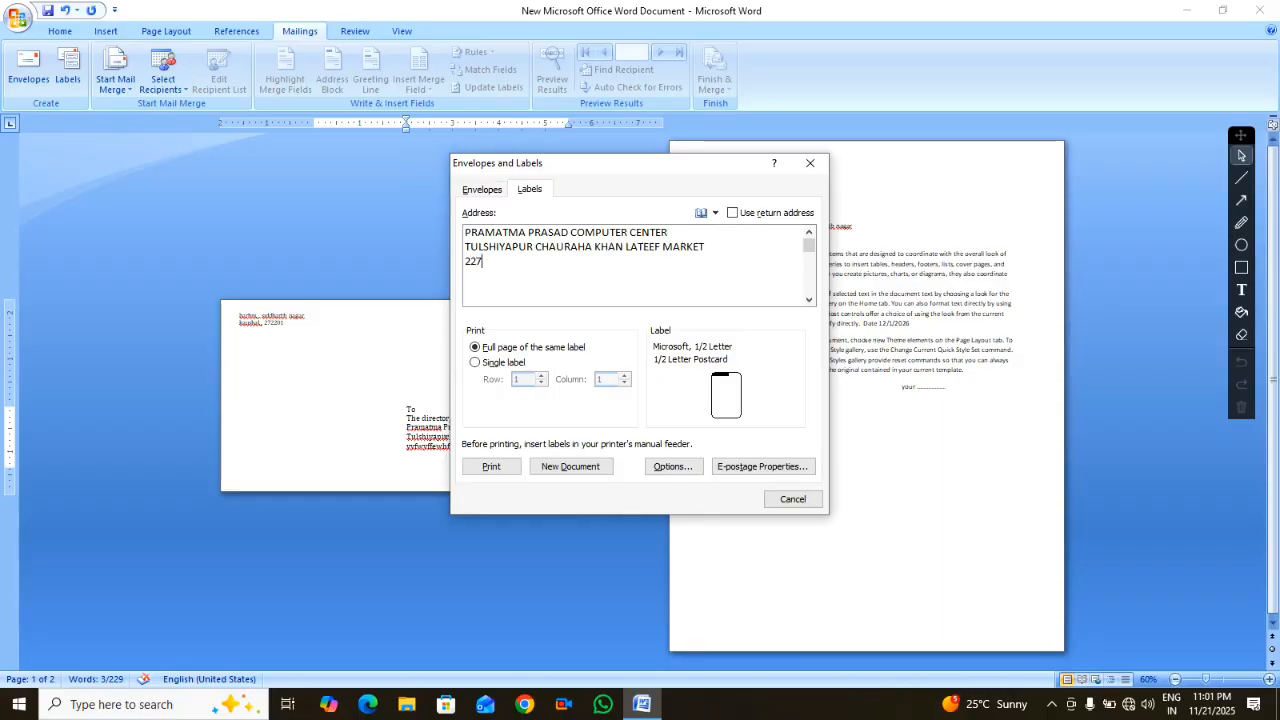
pyautogui.press('BackSpace')
pyautogui.press('BackSpace')
pyautogui.write('72201 BAR')
pyautogui.write('HNI,')
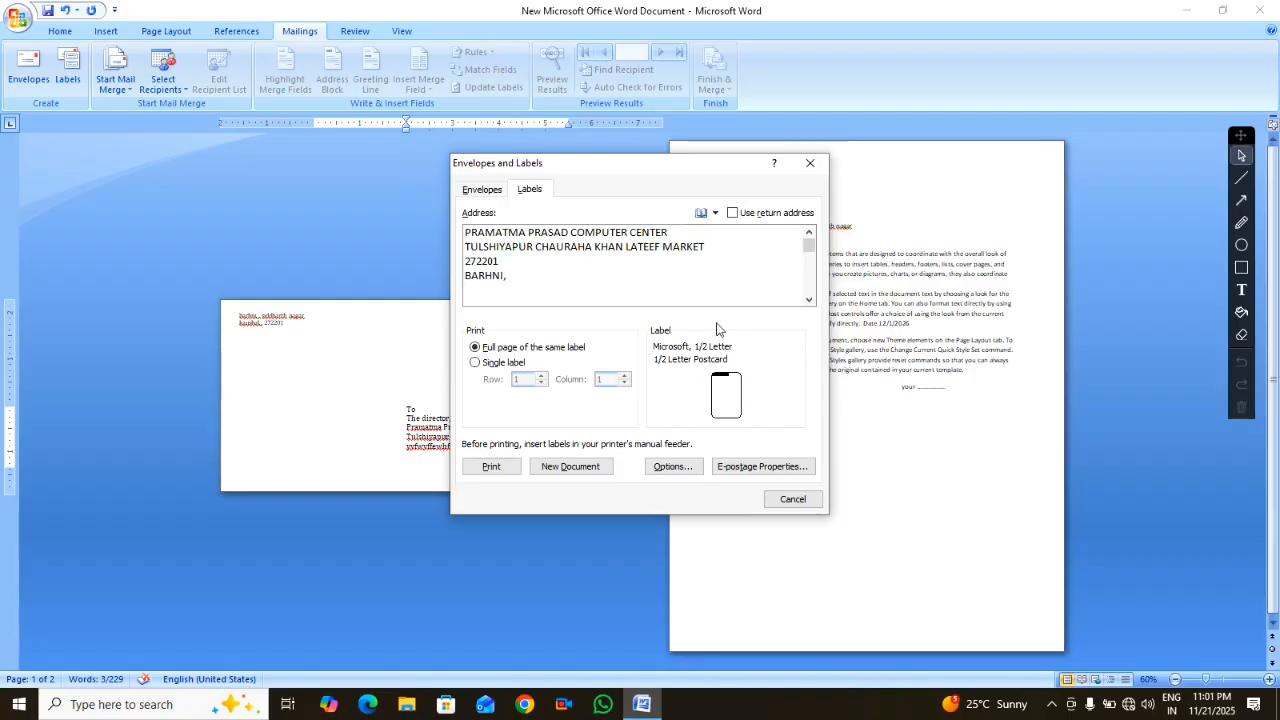
pyautogui.moveTo(558, 280); pyautogui.dragTo(468, 233)
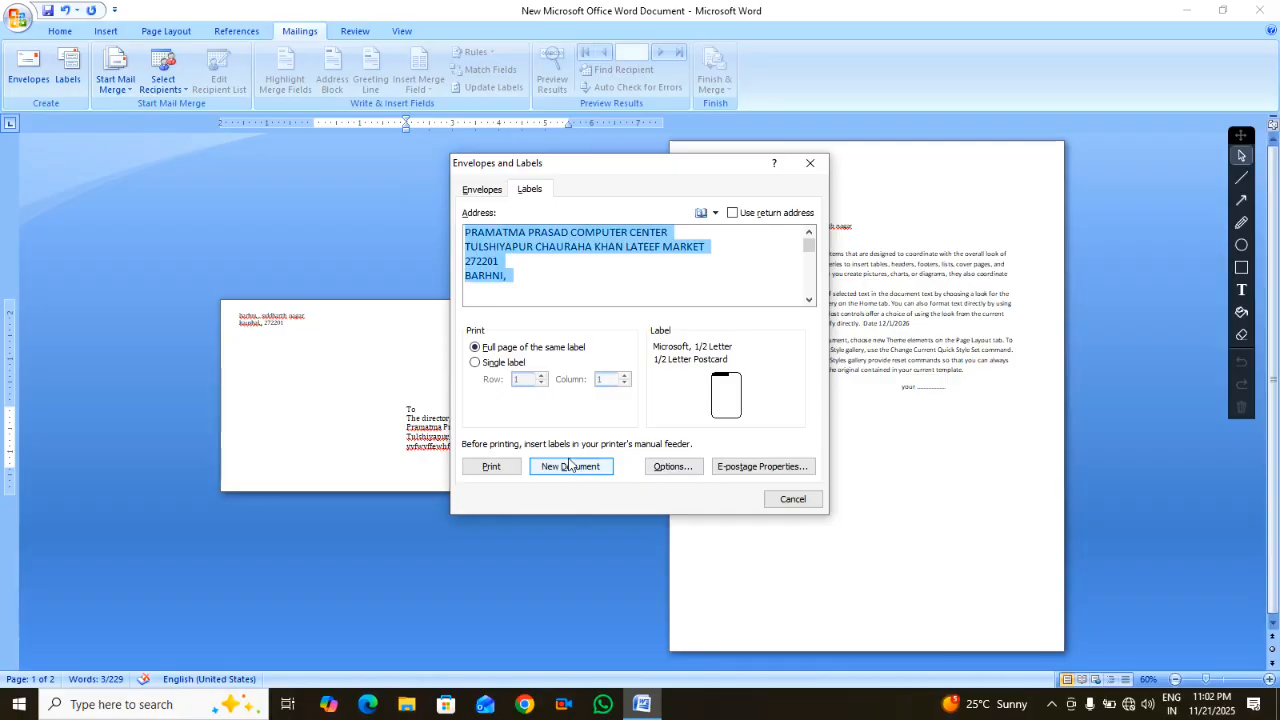
pyautogui.click(671, 470)
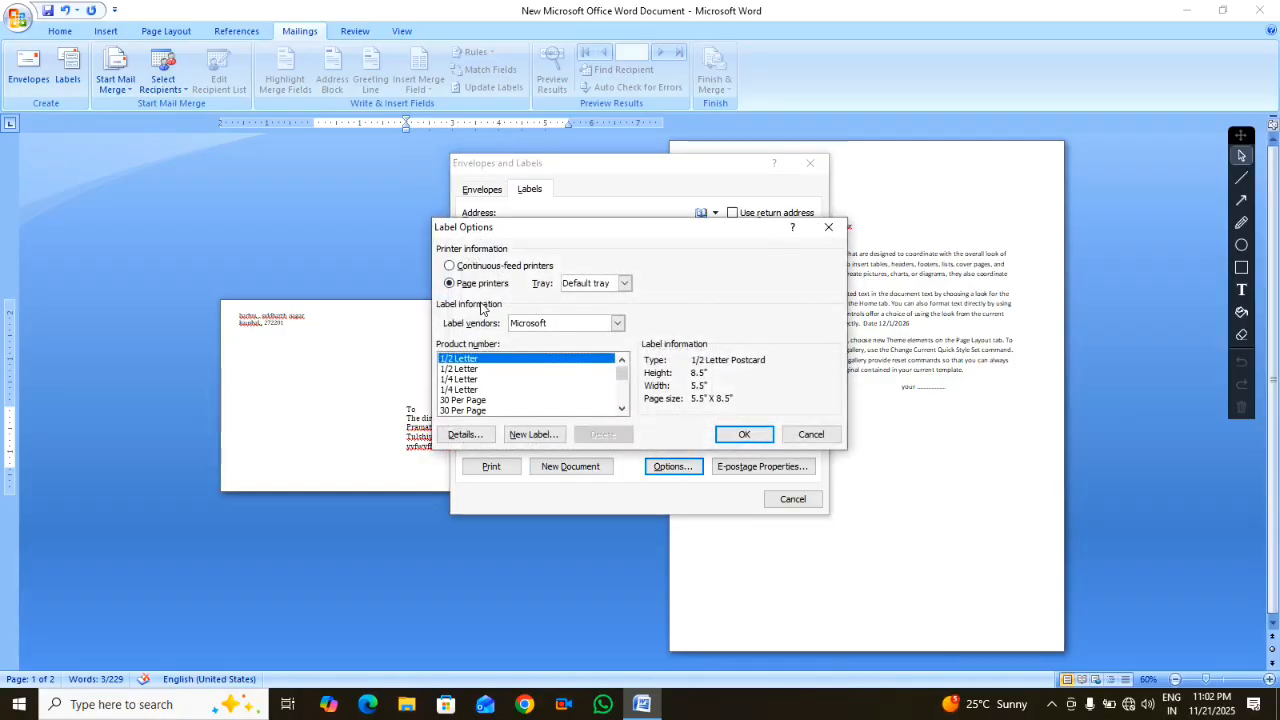
# Choose Microsoft's 30 Per Page address label (2.63" x 1") in Label Options
pyautogui.click(466, 380)
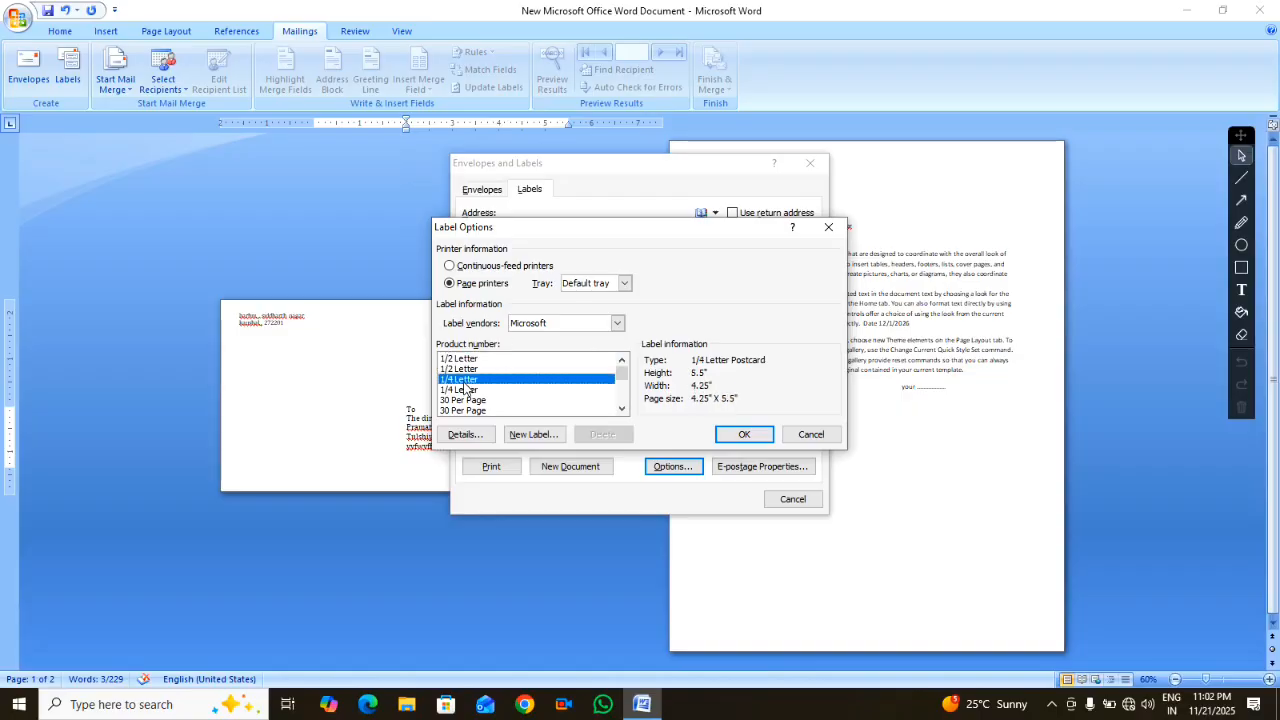
pyautogui.click(462, 369)
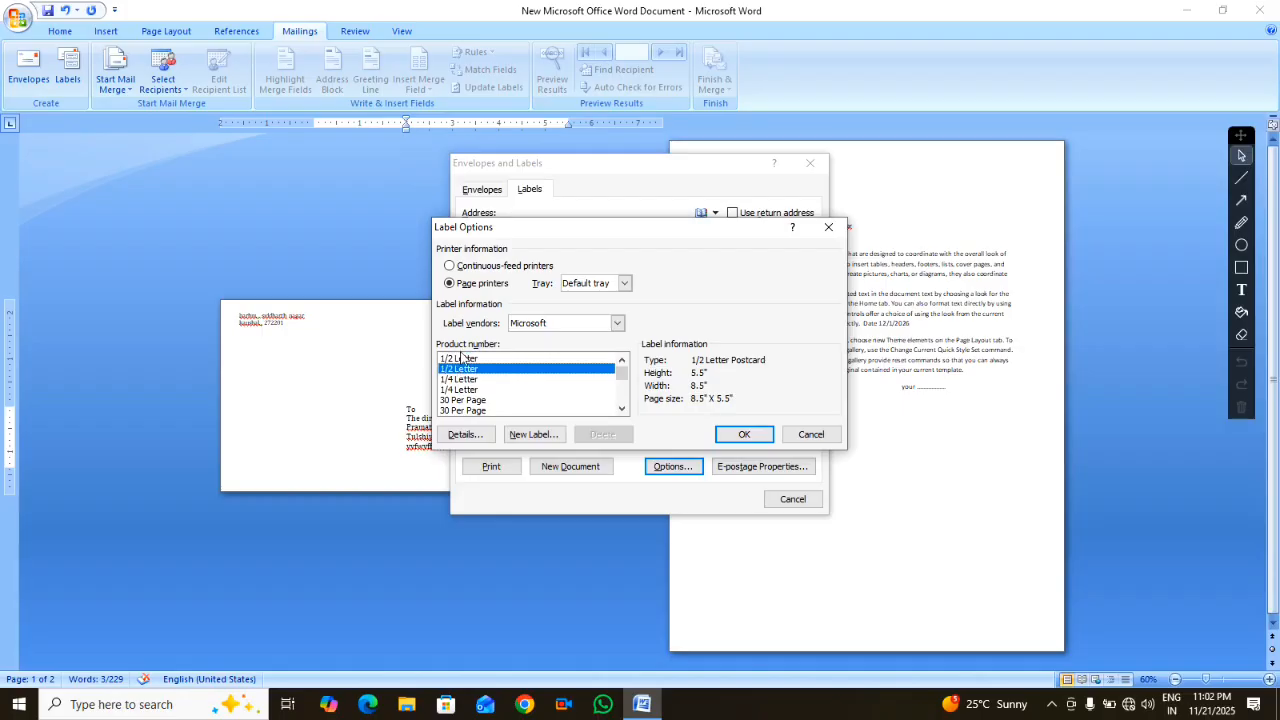
pyautogui.click(462, 359)
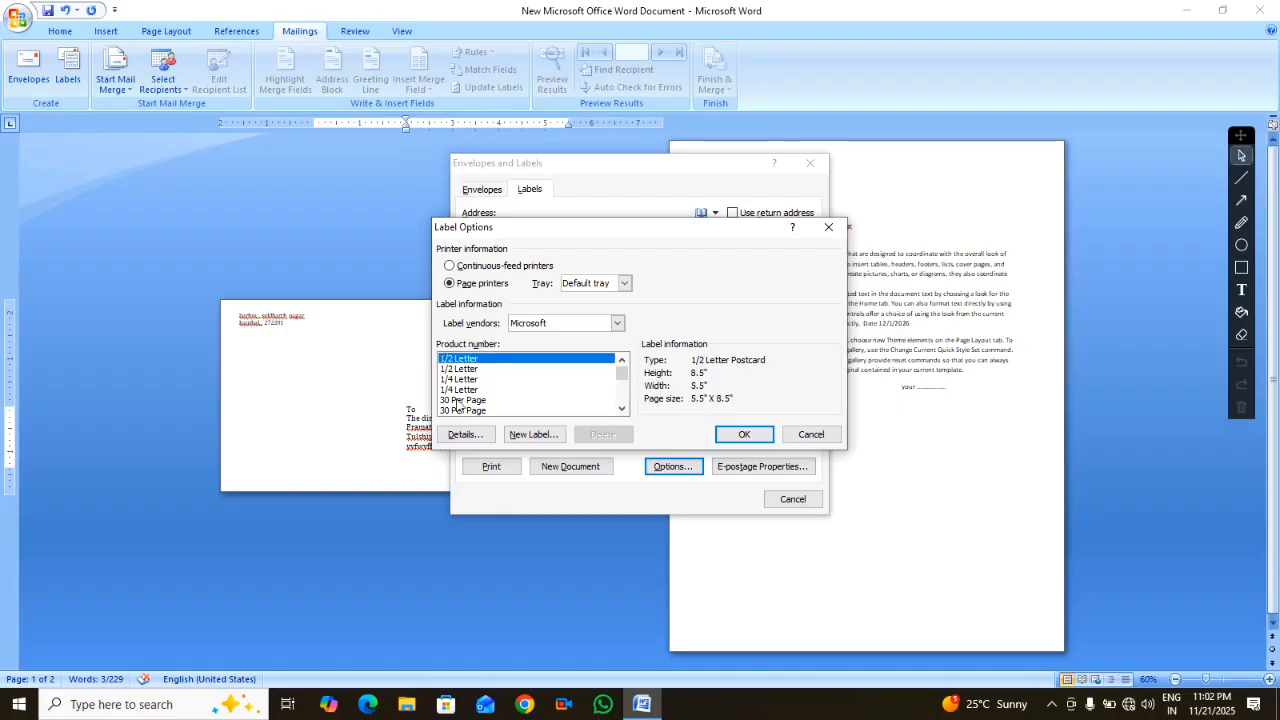
pyautogui.click(456, 401)
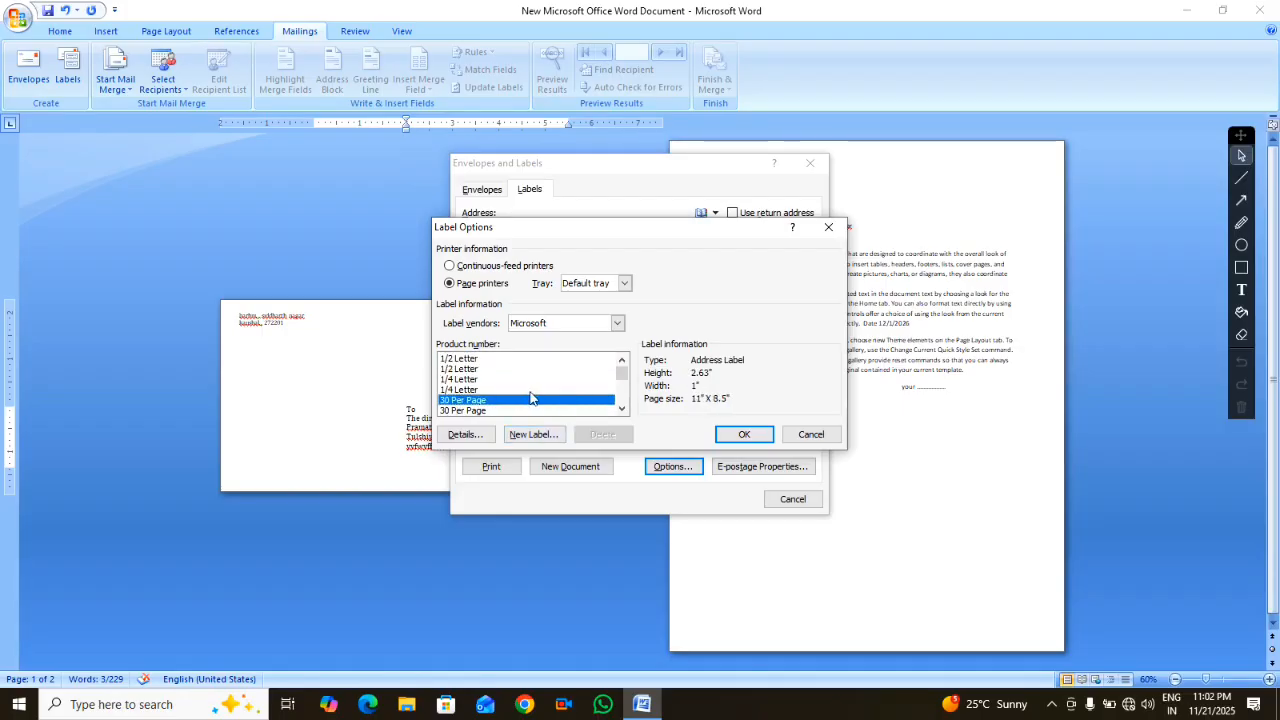
pyautogui.scroll(-1, 476, 412)
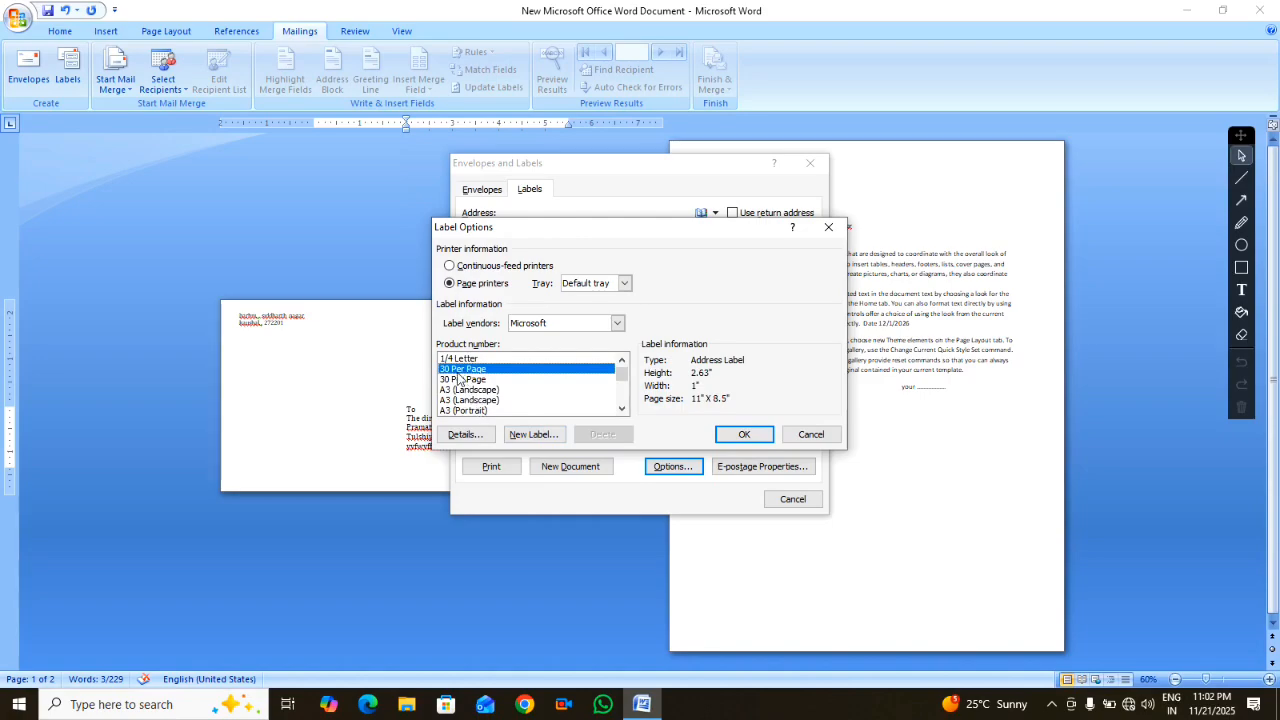
# Confirm the 30 Per Page size and generate a new sheet of address labels
pyautogui.click(735, 436)
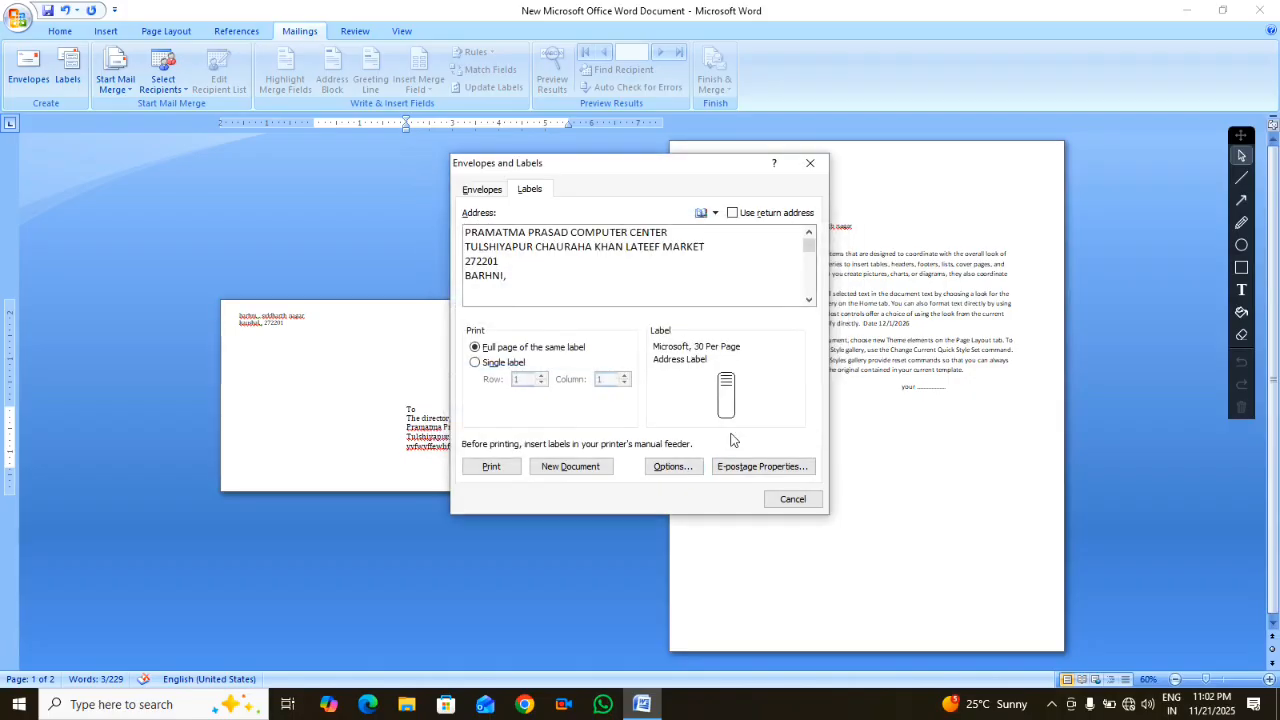
pyautogui.click(571, 467)
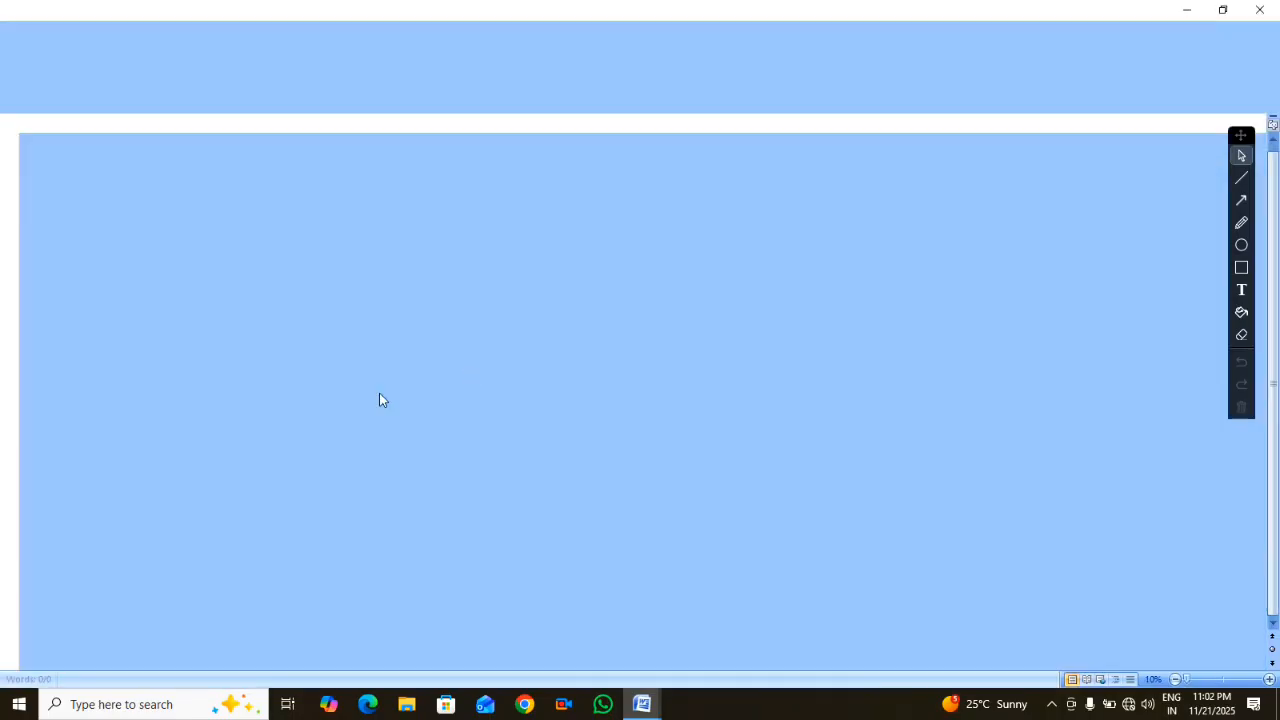
pyautogui.scroll(7, 502, 430)
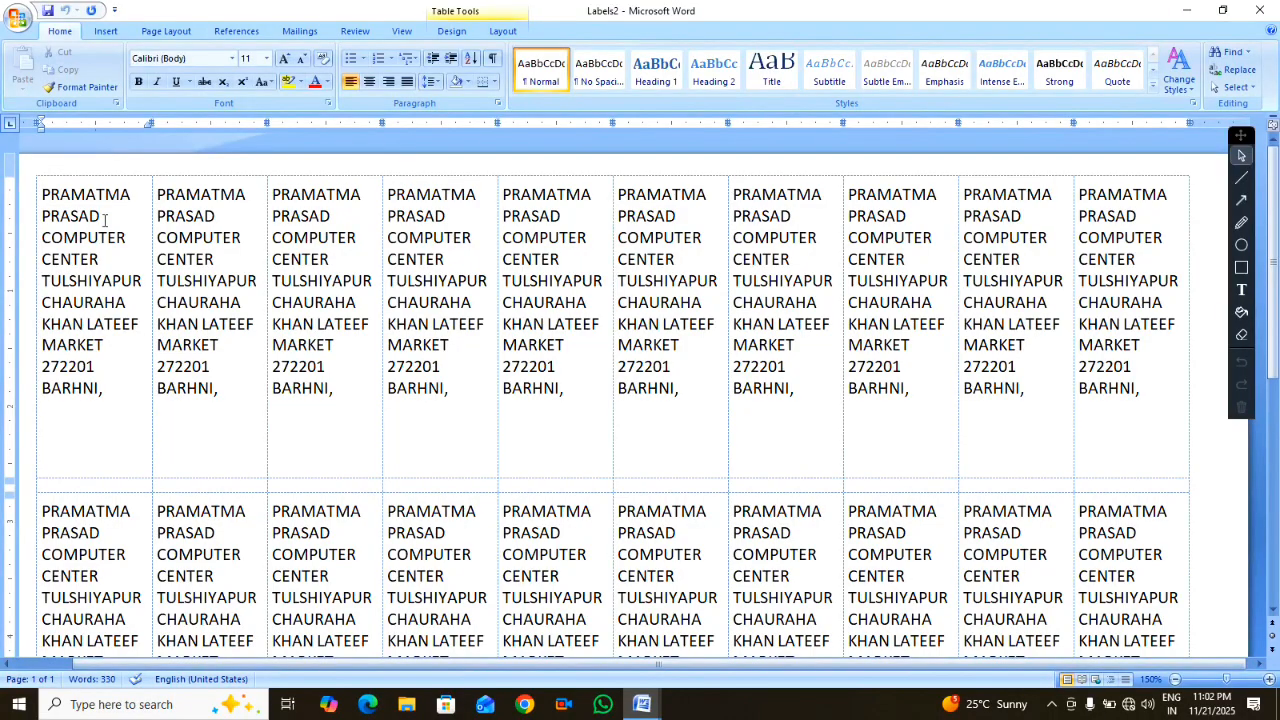
pyautogui.click(228, 280)
pyautogui.click(306, 279)
pyautogui.click(434, 301)
pyautogui.click(579, 303)
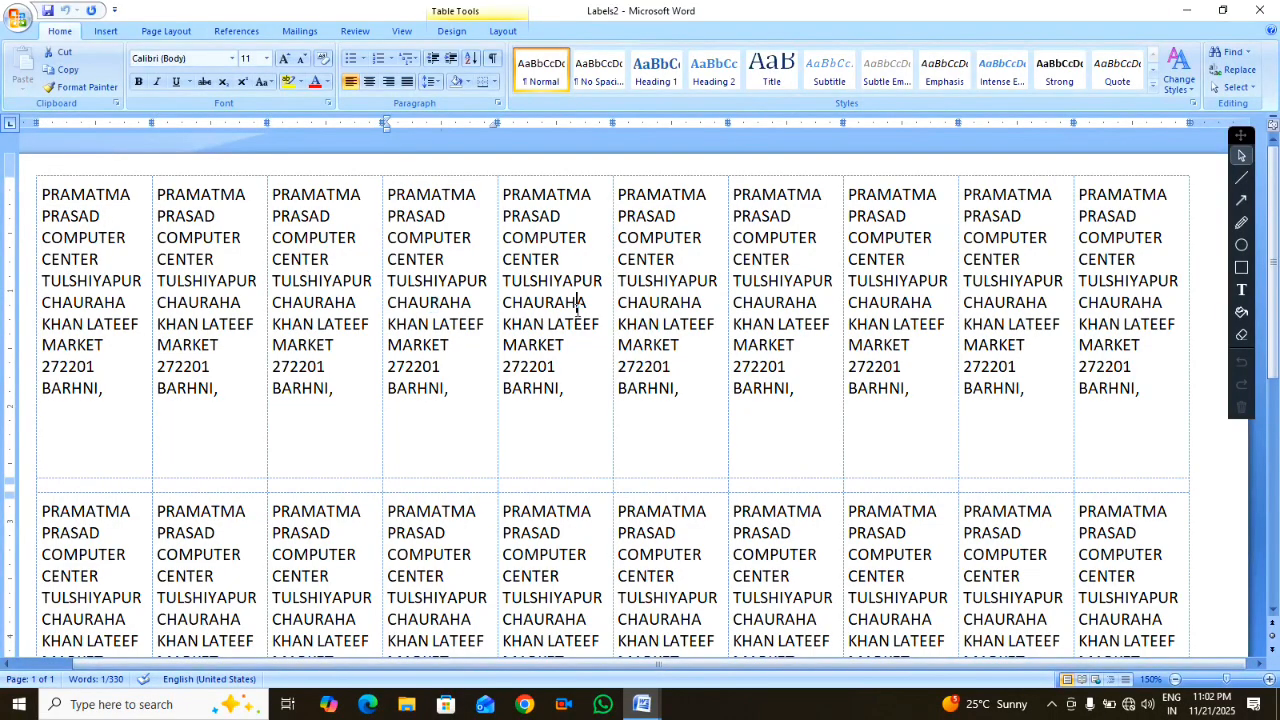
pyautogui.click(671, 303)
pyautogui.click(806, 306)
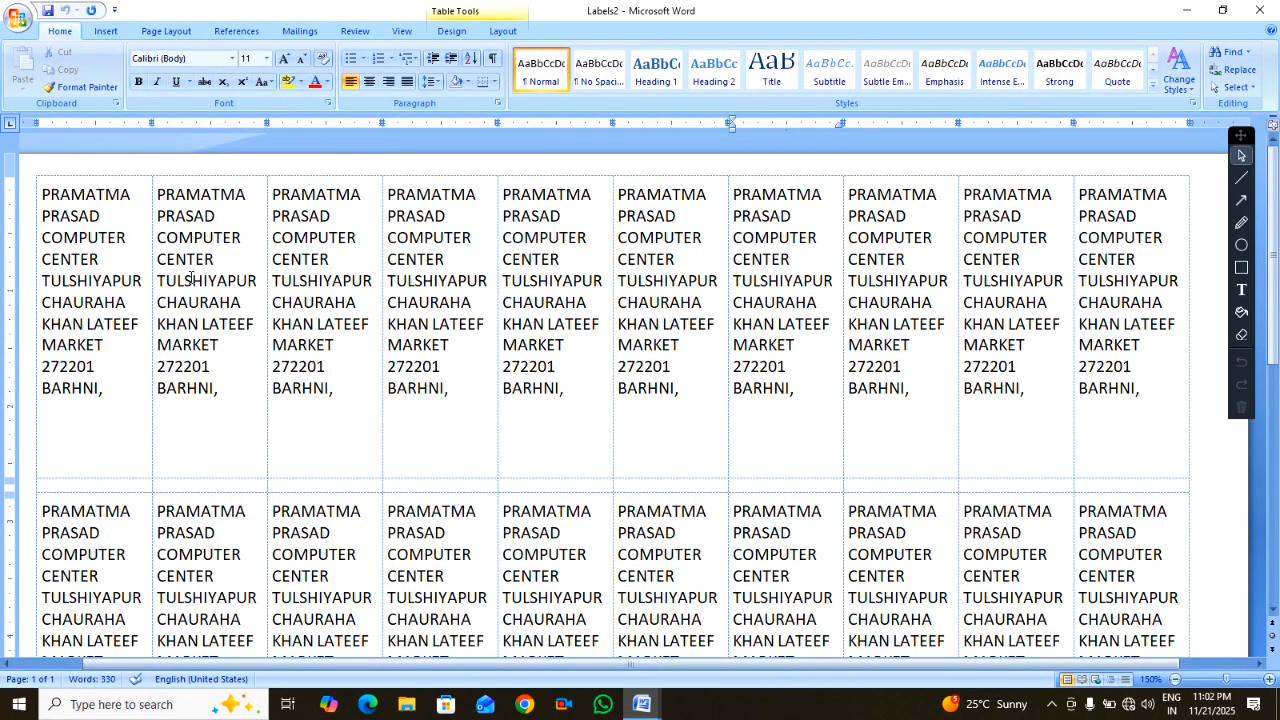
# Select address lines in several labels, previewing bullet choices without applying any
pyautogui.scroll(6, 48, 180)
pyautogui.moveTo(196, 190); pyautogui.dragTo(358, 200)
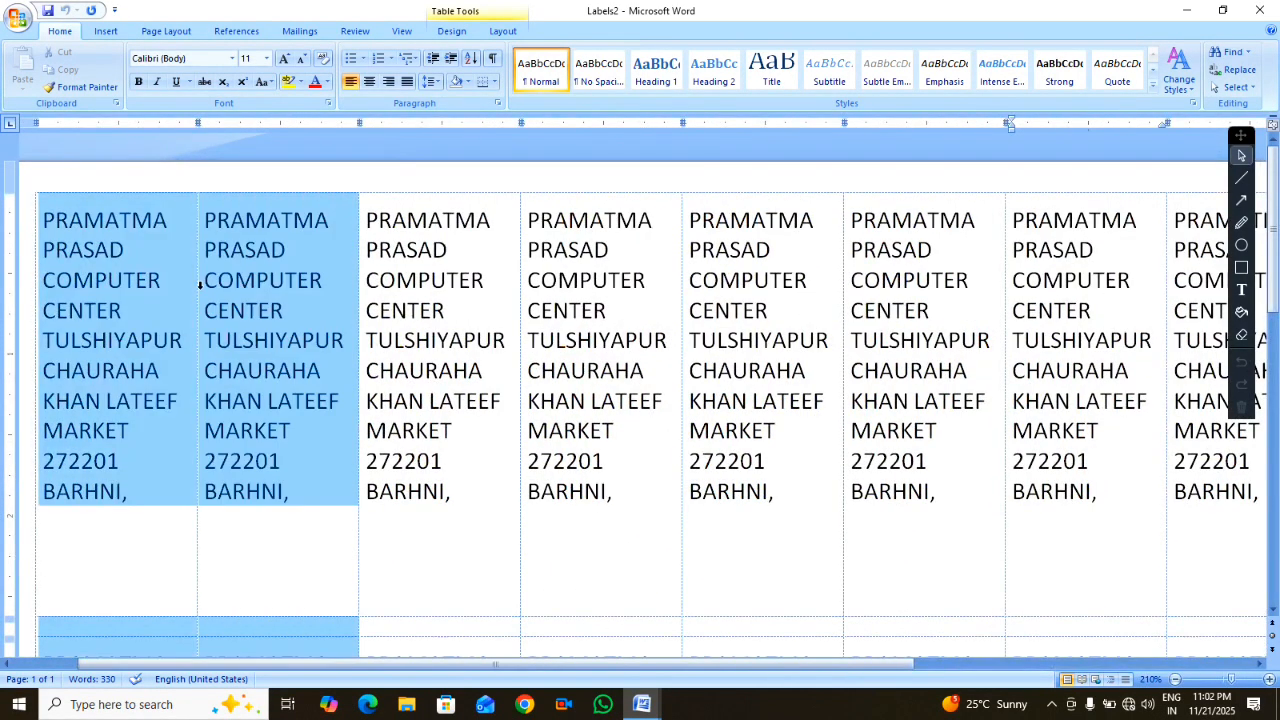
pyautogui.click(363, 277)
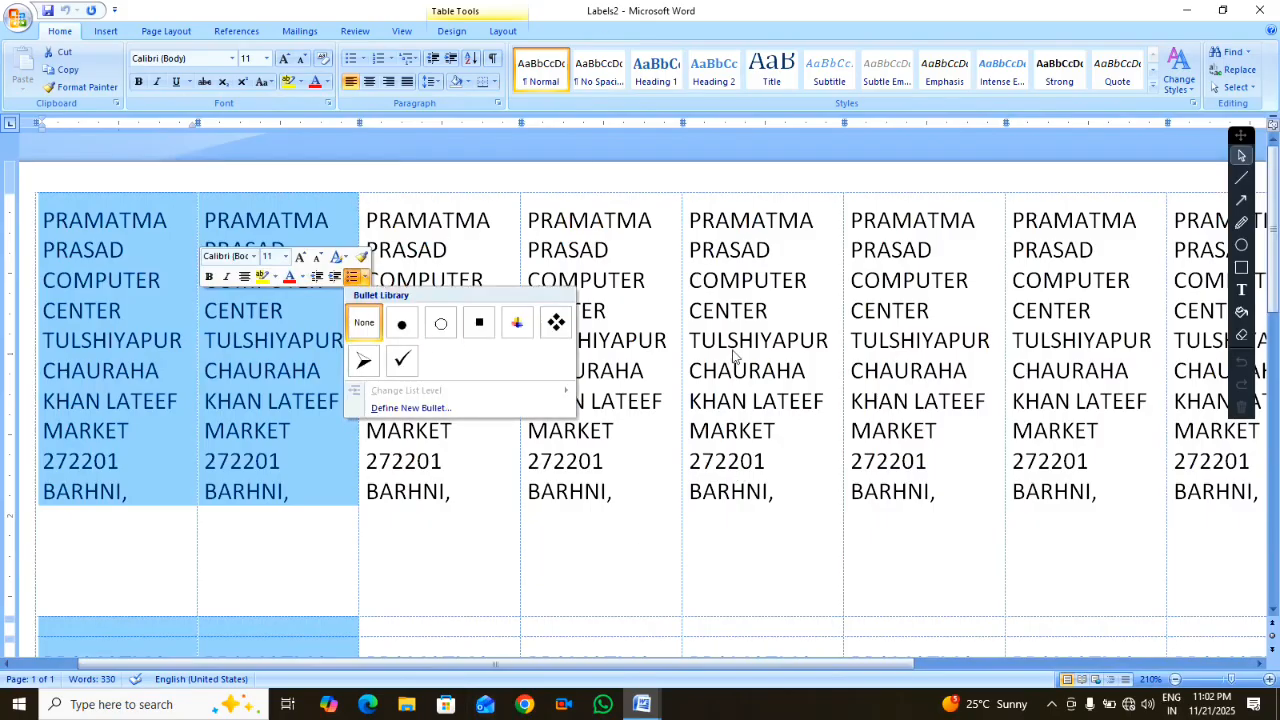
pyautogui.click(786, 586)
pyautogui.moveTo(718, 257); pyautogui.dragTo(811, 422)
pyautogui.moveTo(944, 276); pyautogui.dragTo(955, 403)
pyautogui.moveTo(1066, 252); pyautogui.dragTo(1077, 424)
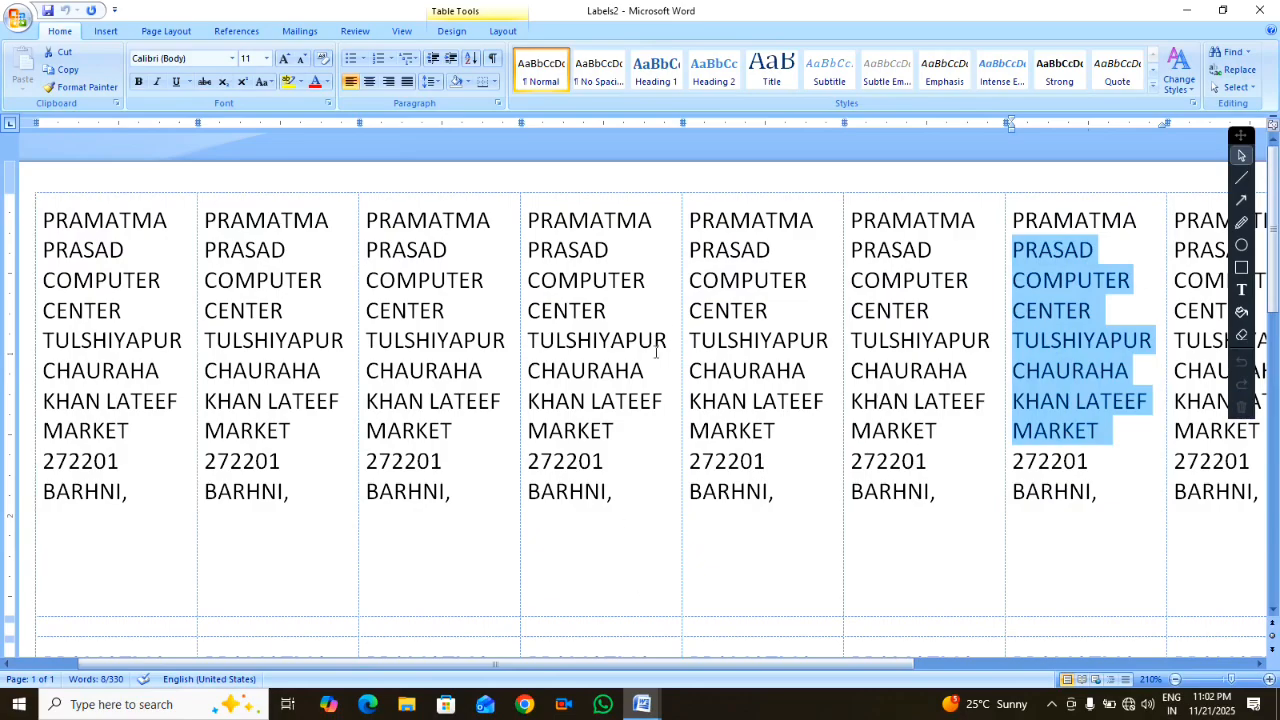
# Scroll through the Labels2 sheet and close it without saving
pyautogui.keyDown('ctrl'); pyautogui.scroll(-7, 720, 554); pyautogui.keyUp('ctrl')
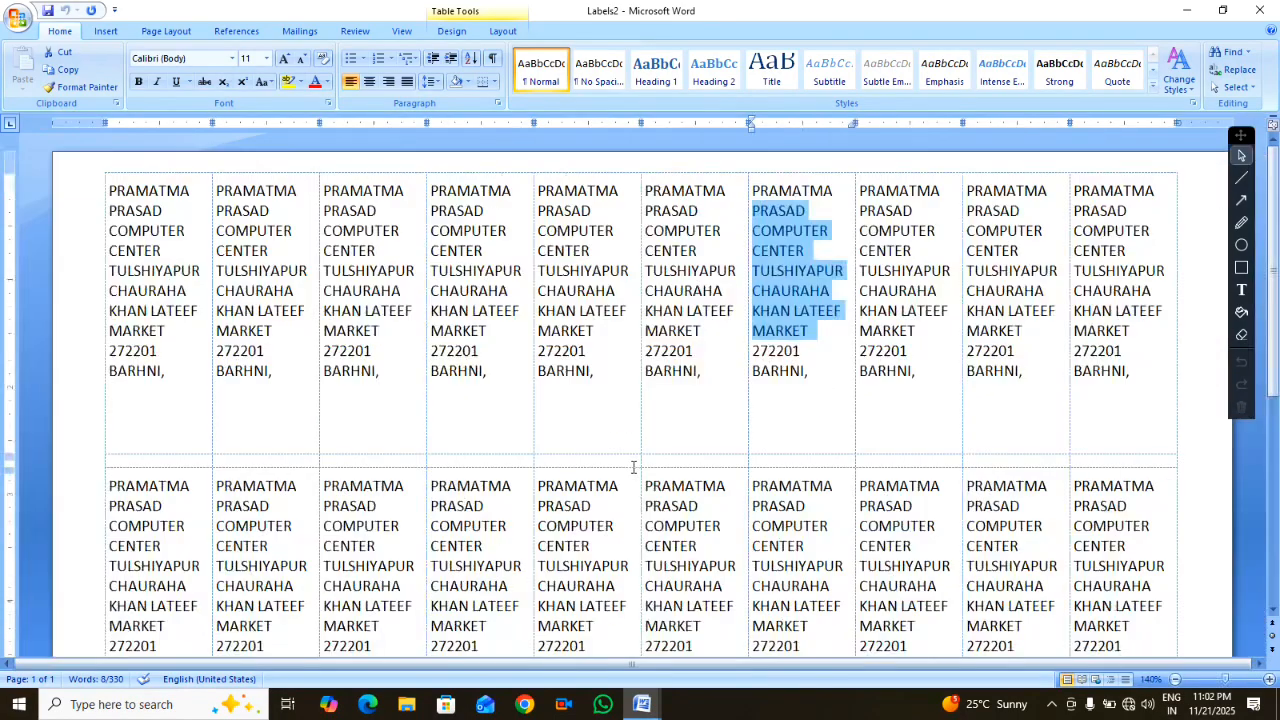
pyautogui.keyDown('ctrl'); pyautogui.scroll(-4, 634, 468); pyautogui.keyUp('ctrl')
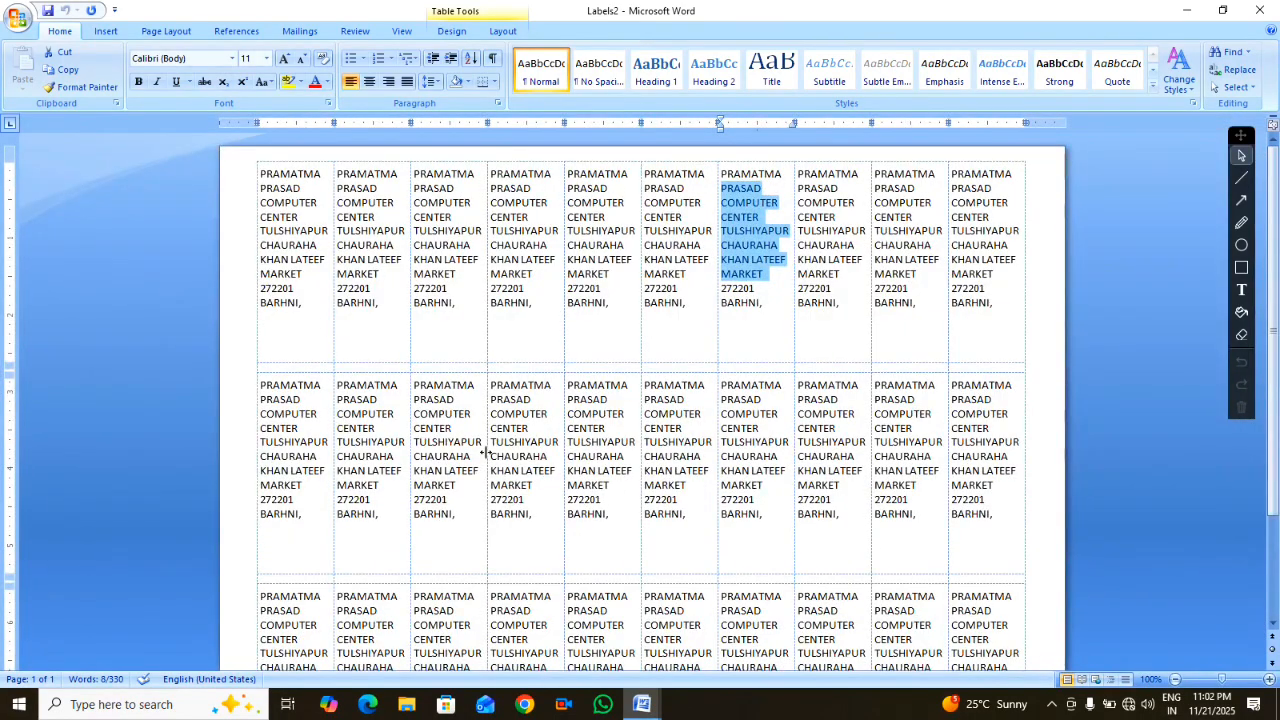
pyautogui.keyDown('ctrl'); pyautogui.scroll(-4, 530, 462); pyautogui.keyUp('ctrl')
pyautogui.keyDown('ctrl'); pyautogui.scroll(-1, 528, 446); pyautogui.keyUp('ctrl')
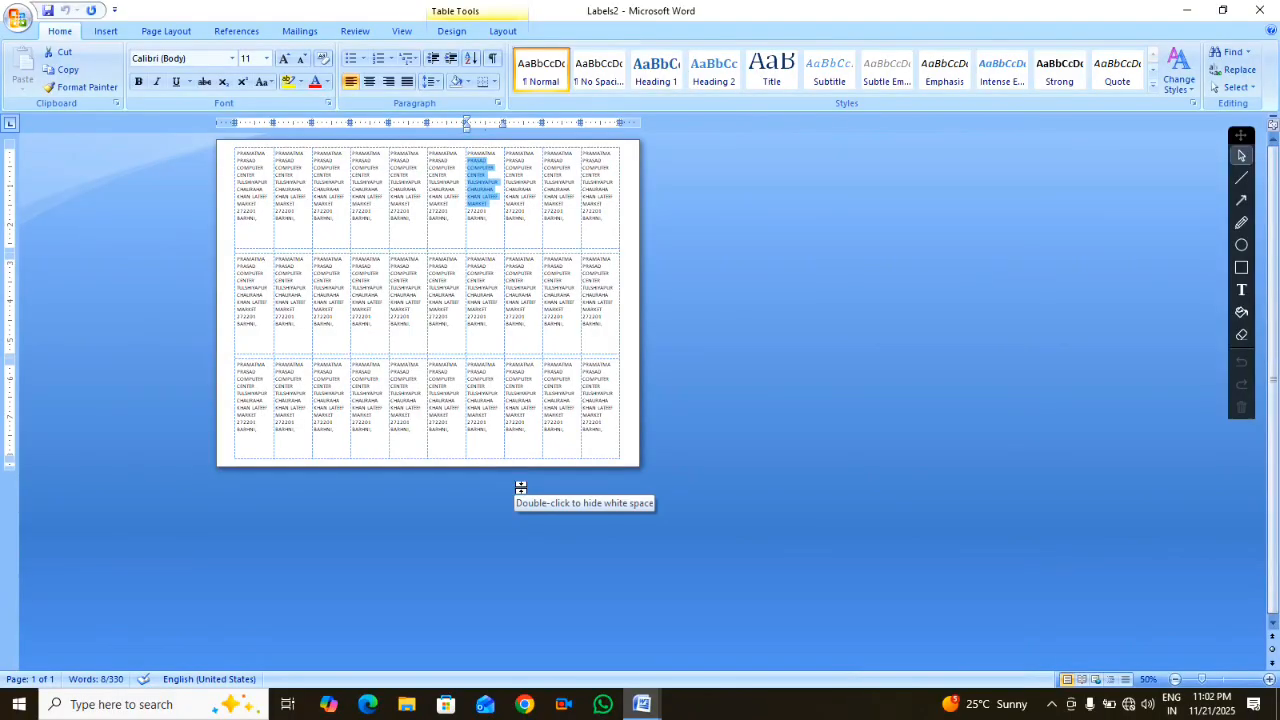
pyautogui.keyDown('ctrl'); pyautogui.scroll(4, 690, 401); pyautogui.keyUp('ctrl')
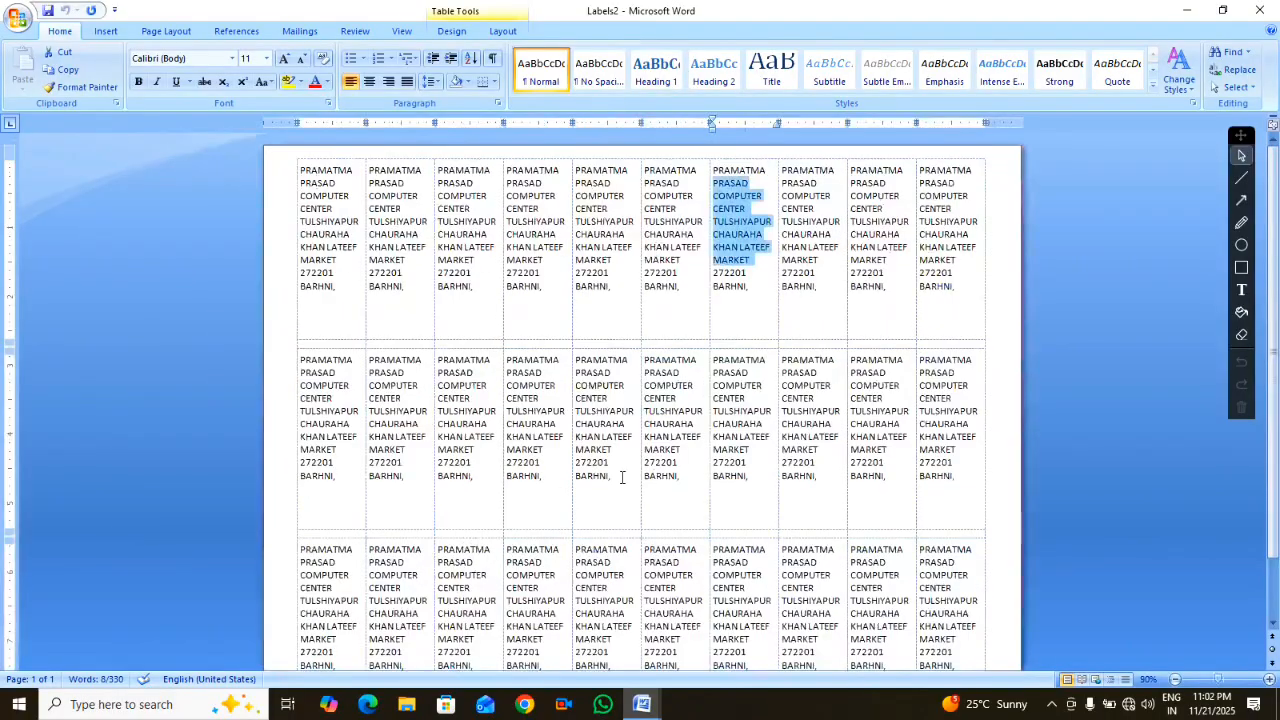
pyautogui.click(1264, 12)
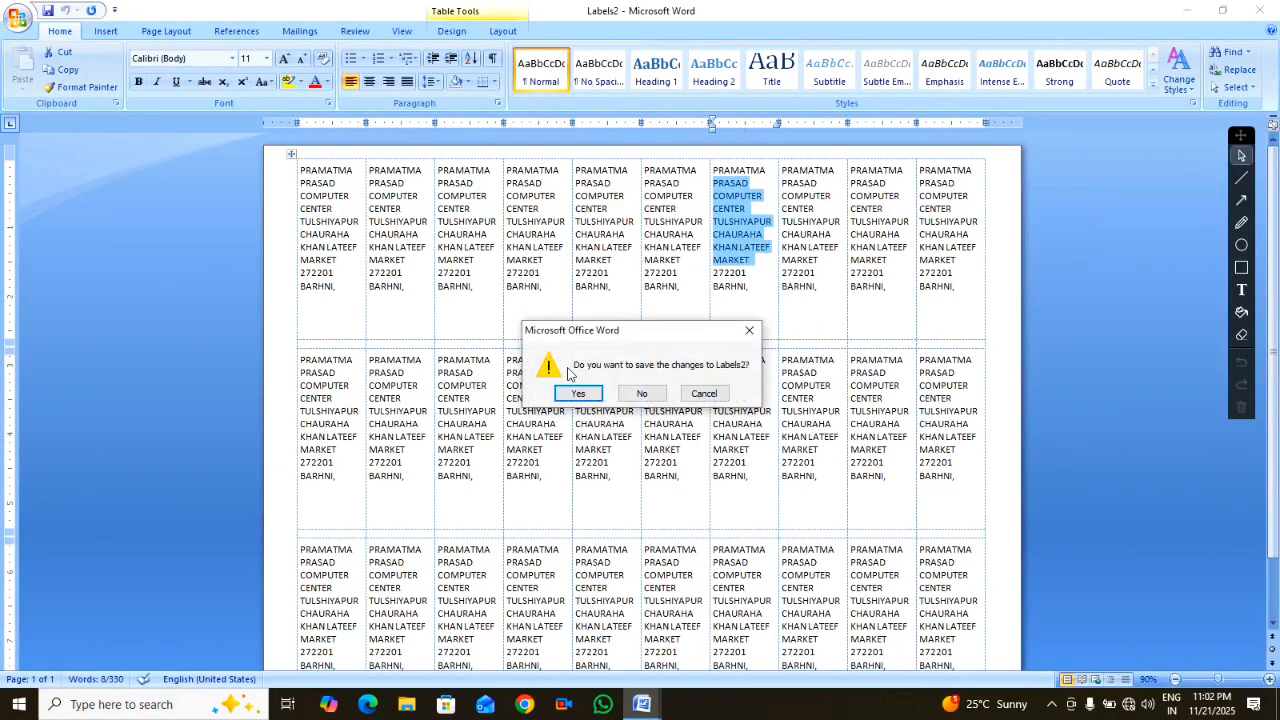
pyautogui.click(641, 394)
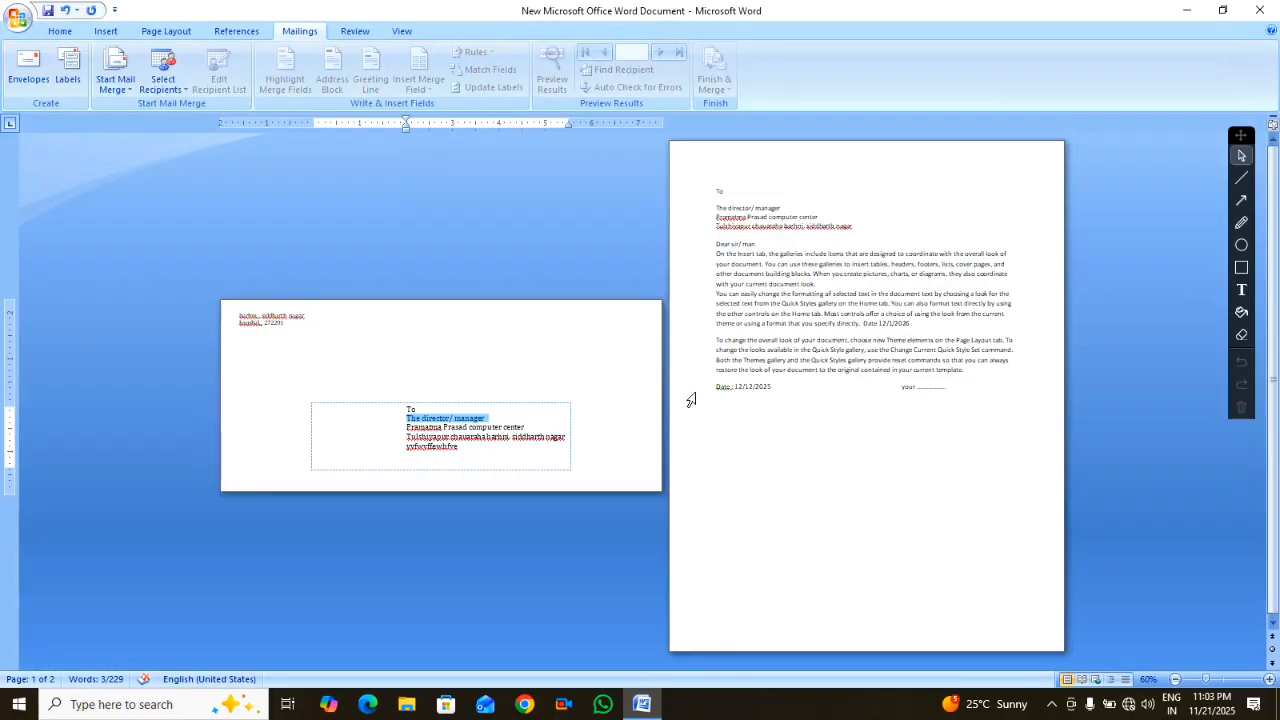
# Create a new blank document, Document3, with Ctrl+N
pyautogui.click(521, 455)
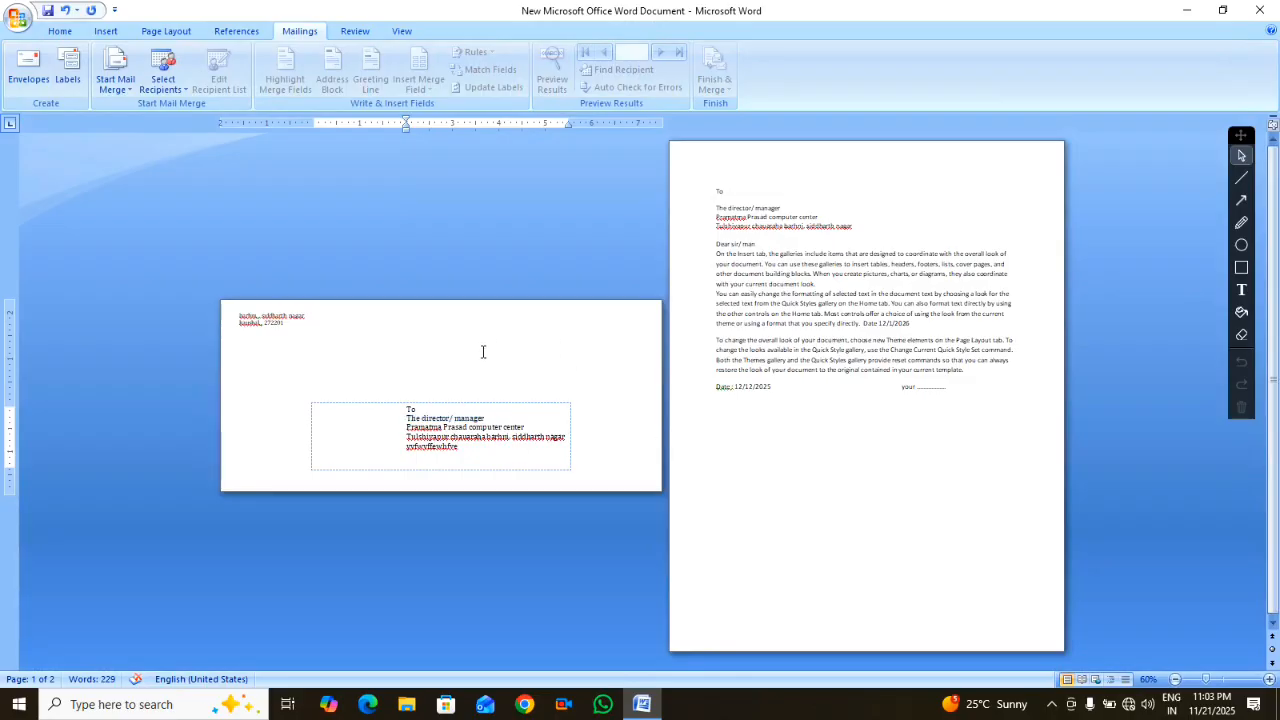
pyautogui.click(440, 368)
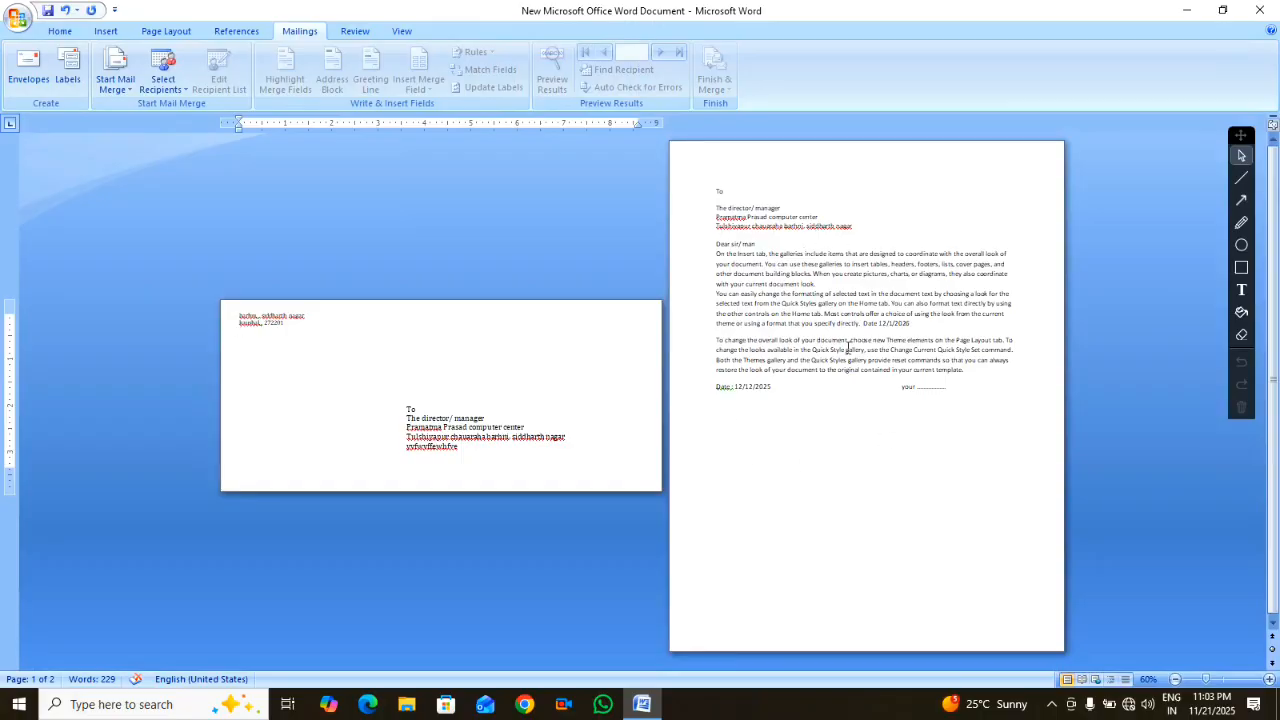
pyautogui.moveTo(763, 362); pyautogui.dragTo(848, 384)
pyautogui.moveTo(819, 264); pyautogui.dragTo(858, 324)
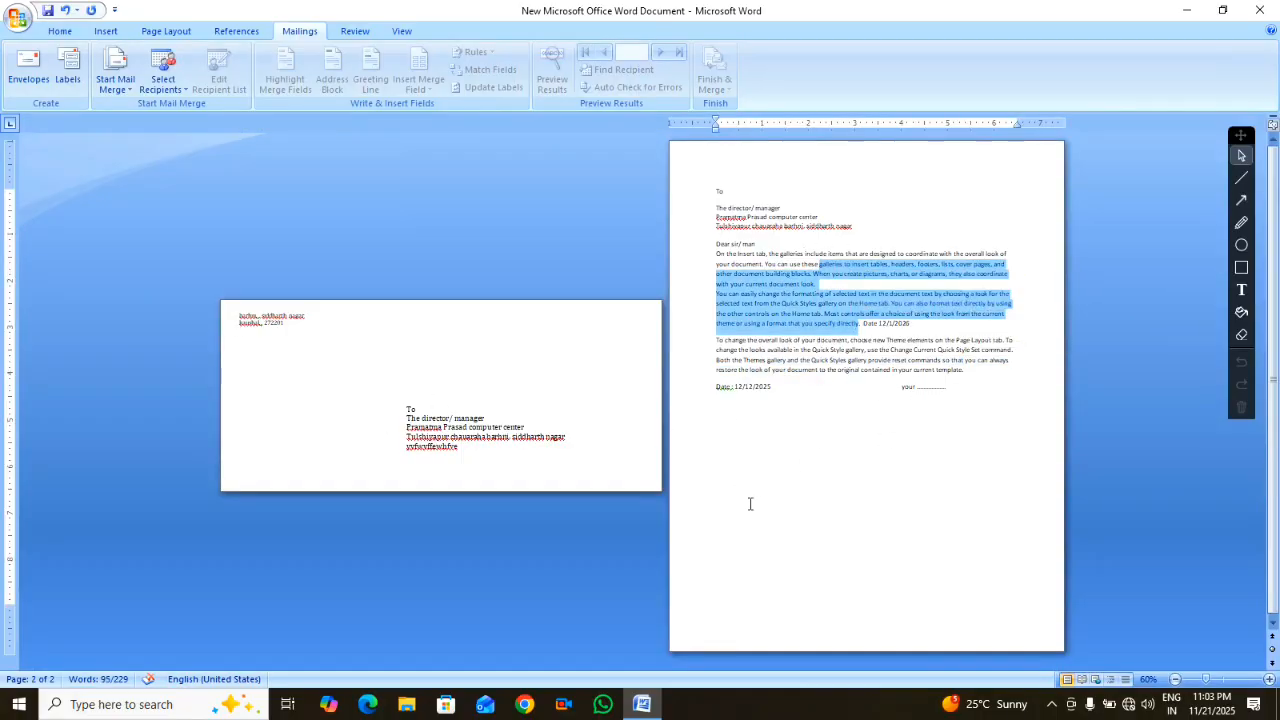
pyautogui.click(742, 457)
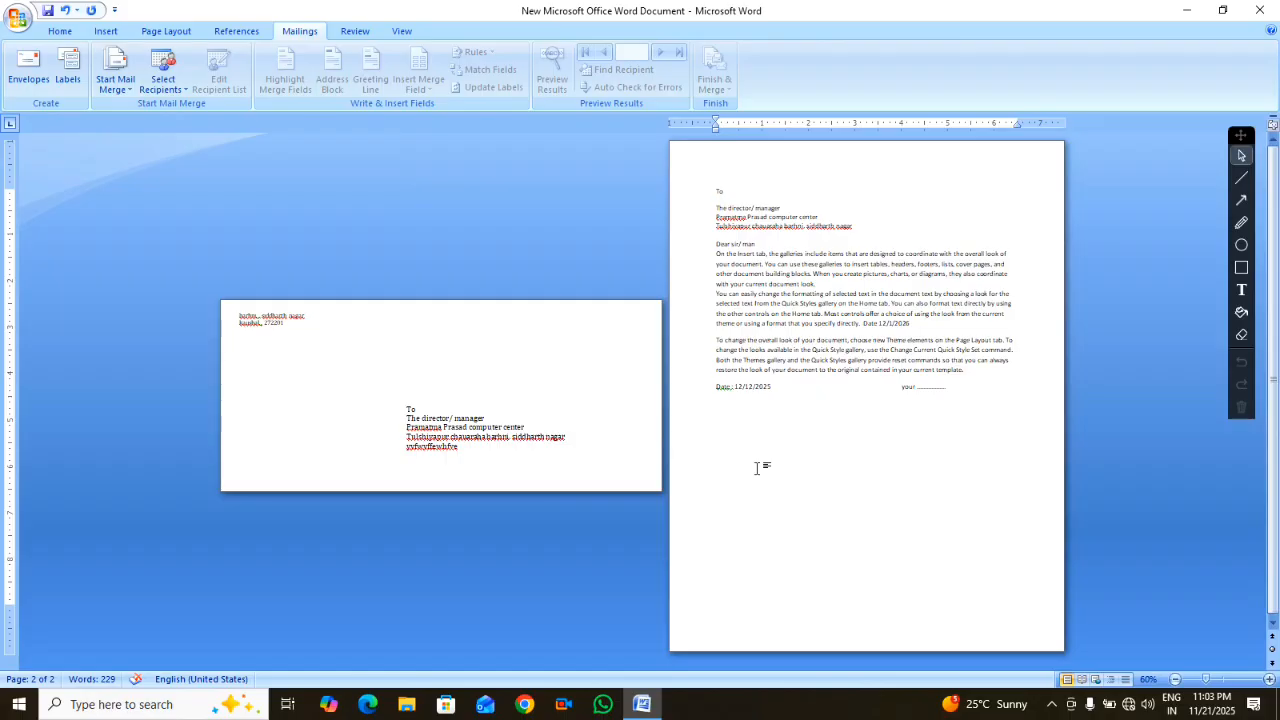
pyautogui.hotkey('ctrl', 'n')
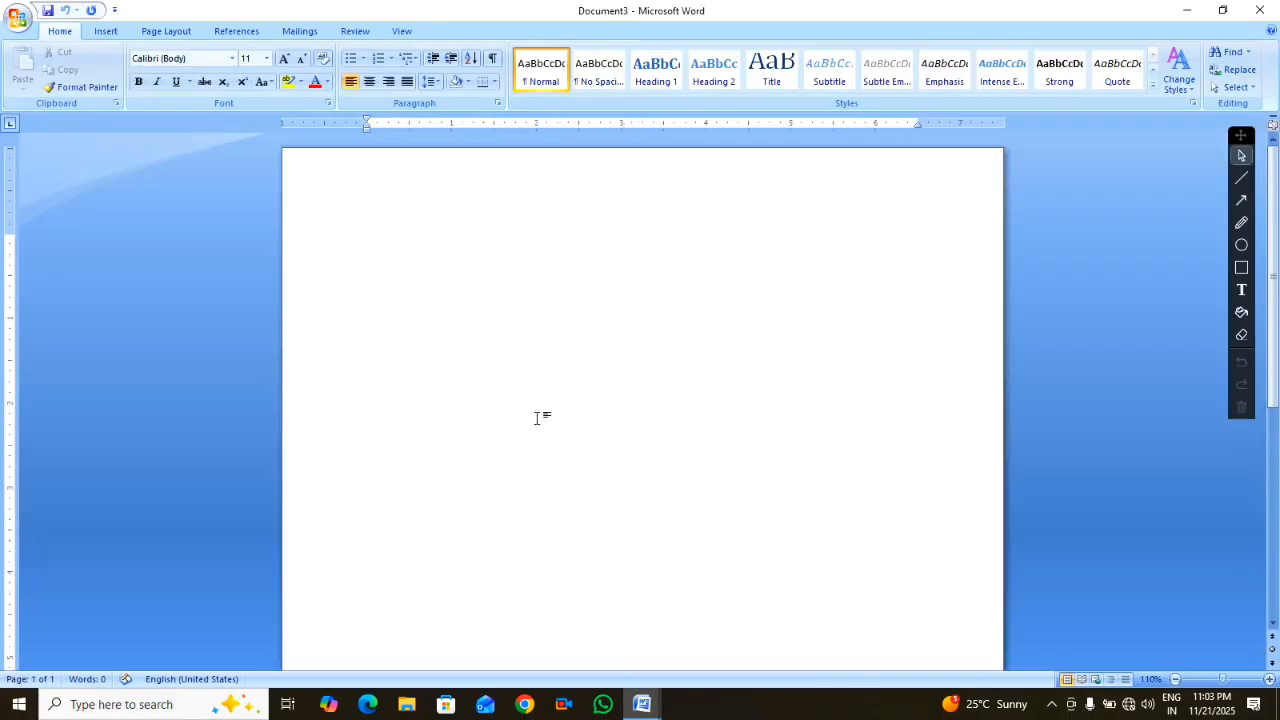
# Turn Document3 into a mail-merge letter via Start Mail Merge > Letters
pyautogui.click(299, 31)
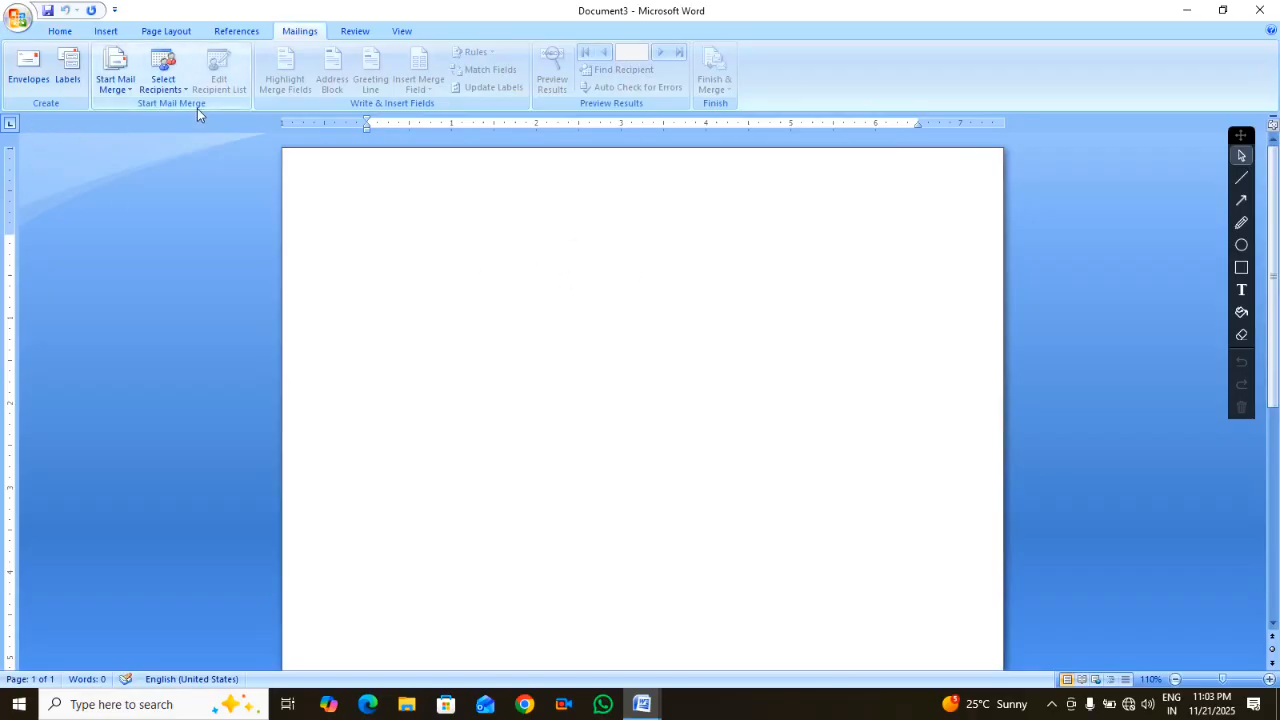
pyautogui.click(128, 90)
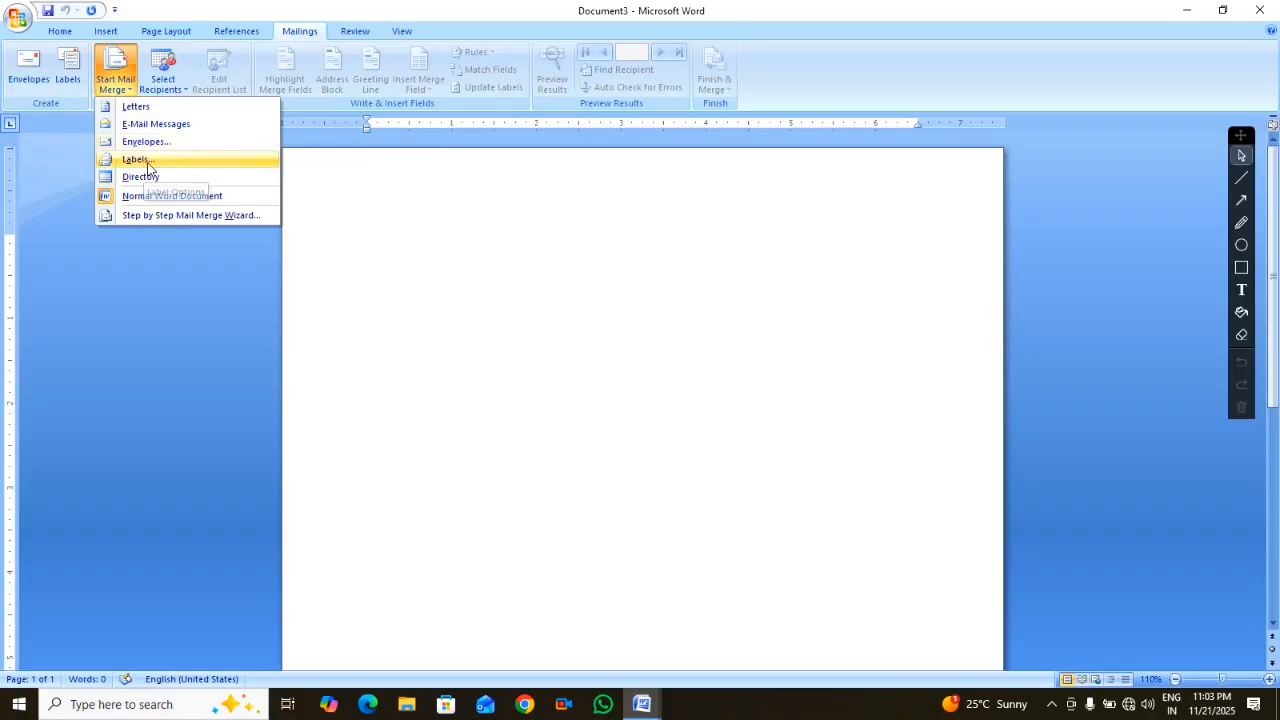
pyautogui.click(136, 108)
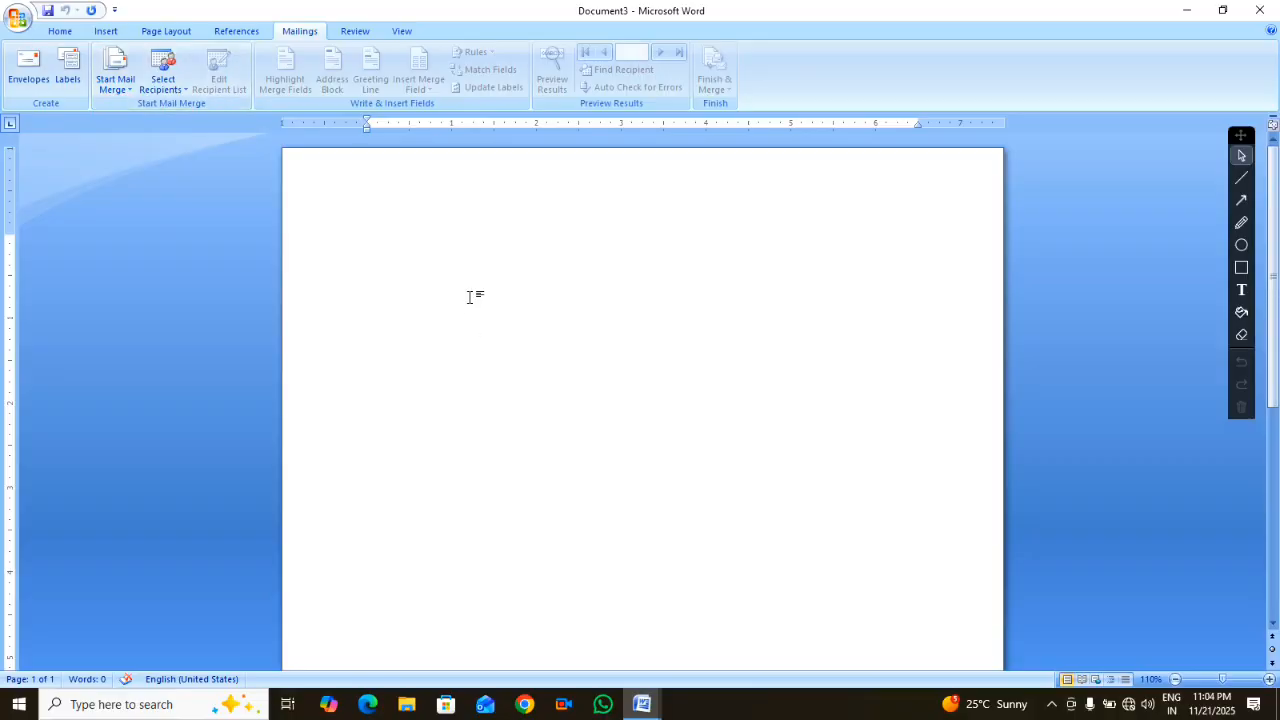
# Generate three paragraphs of sample text with =RAND() and insert blank lines above it
pyautogui.write('=RAND()')
pyautogui.press('Return')
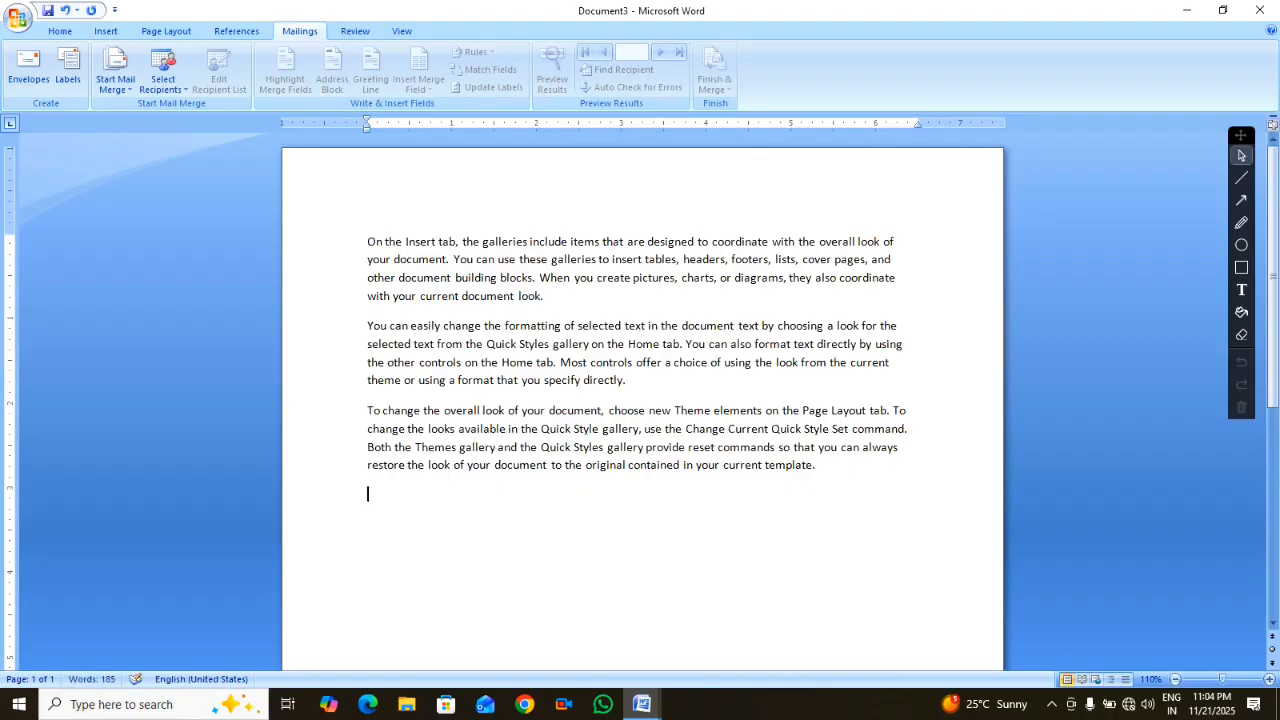
pyautogui.click(366, 243)
pyautogui.press('Return')
pyautogui.press('Return')
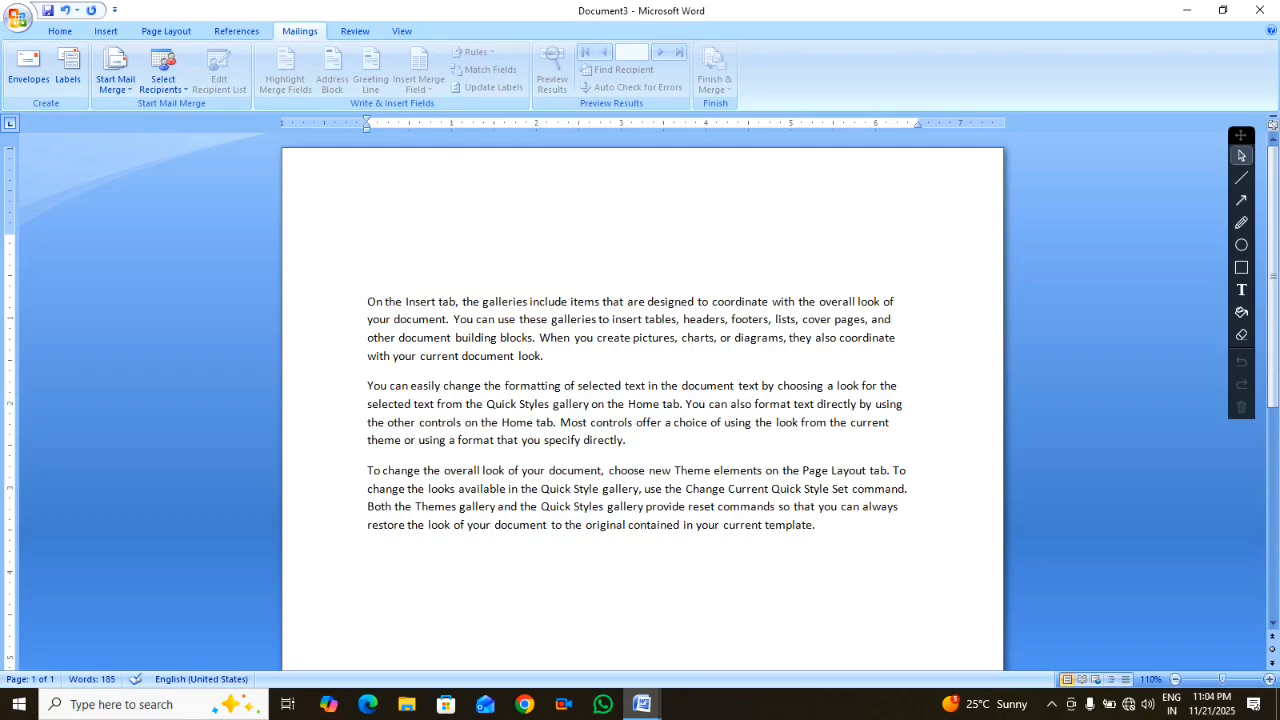
# Type a 'Dear........' salutation above the text, discarding a trial Add line
pyautogui.write('DEAR')
pyautogui.press('BackSpace')
pyautogui.press('BackSpace')
pyautogui.press('BackSpace')
pyautogui.write('ear')
pyautogui.write('........')
pyautogui.press('Return')
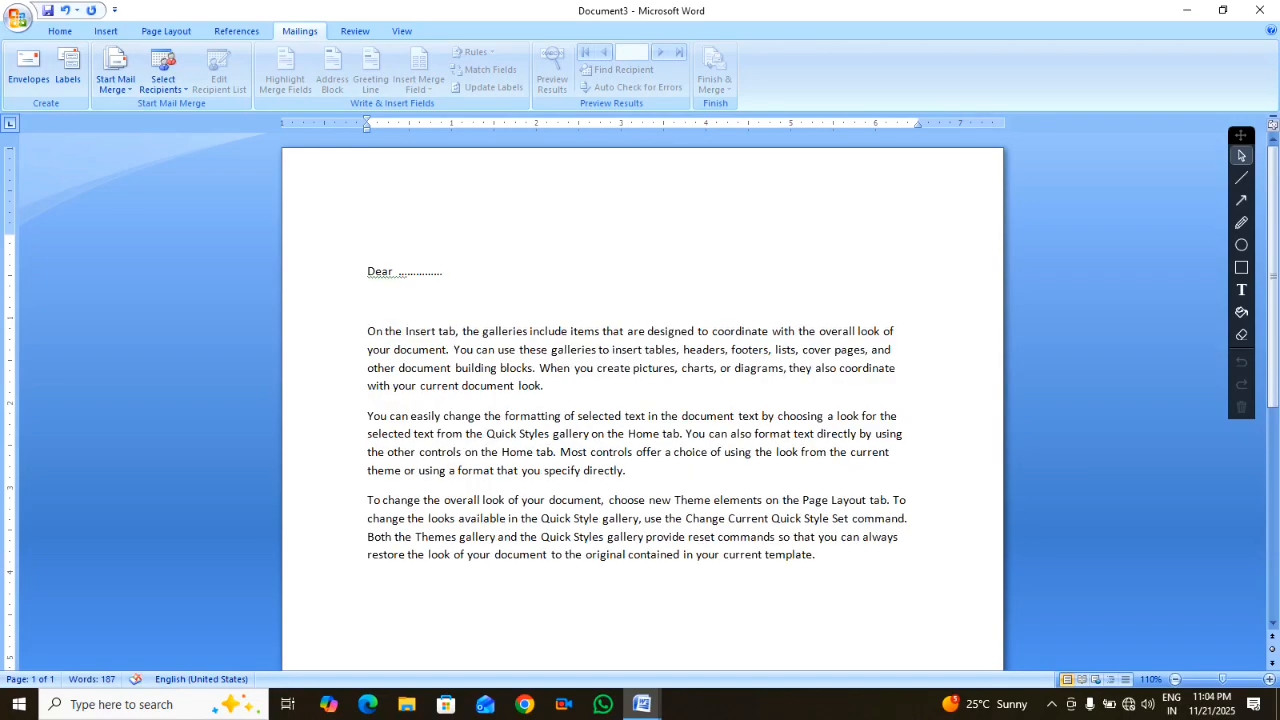
pyautogui.write('add ')
pyautogui.write('......')
pyautogui.press('BackSpace')
pyautogui.press('BackSpace')
pyautogui.press('BackSpace')
pyautogui.press('BackSpace')
pyautogui.press('BackSpace')
pyautogui.press('BackSpace')
pyautogui.press('BackSpace')
pyautogui.press('BackSpace')
pyautogui.press('BackSpace')
pyautogui.press('BackSpace')
pyautogui.write(':...............')
pyautogui.press('BackSpace')
pyautogui.press('BackSpace')
pyautogui.press('BackSpace')
pyautogui.press('BackSpace')
pyautogui.press('BackSpace')
pyautogui.press('BackSpace')
pyautogui.press('BackSpace')
pyautogui.press('BackSpace')
pyautogui.press('BackSpace')
pyautogui.press('BackSpace')
pyautogui.press('BackSpace')
pyautogui.press('BackSpace')
pyautogui.press('BackSpace')
pyautogui.press('BackSpace')
pyautogui.press('BackSpace')
pyautogui.press('BackSpace')
pyautogui.press('BackSpace')
pyautogui.press('BackSpace')
pyautogui.press('BackSpace')
pyautogui.press('BackSpace')
# Type the heading line 'respected by manager/ director' above Dear
pyautogui.click(368, 241)
pyautogui.write('respected by')
pyautogui.write('manager')
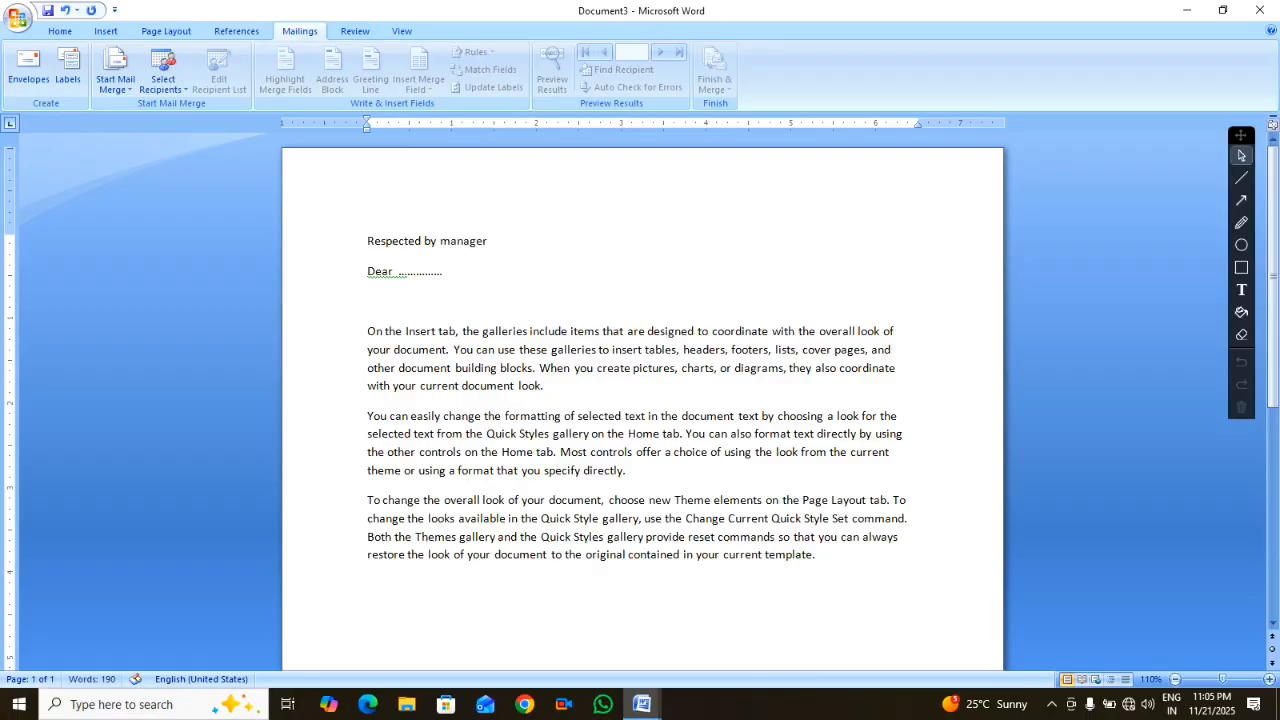
pyautogui.write('/ director')
pyautogui.press('Return')
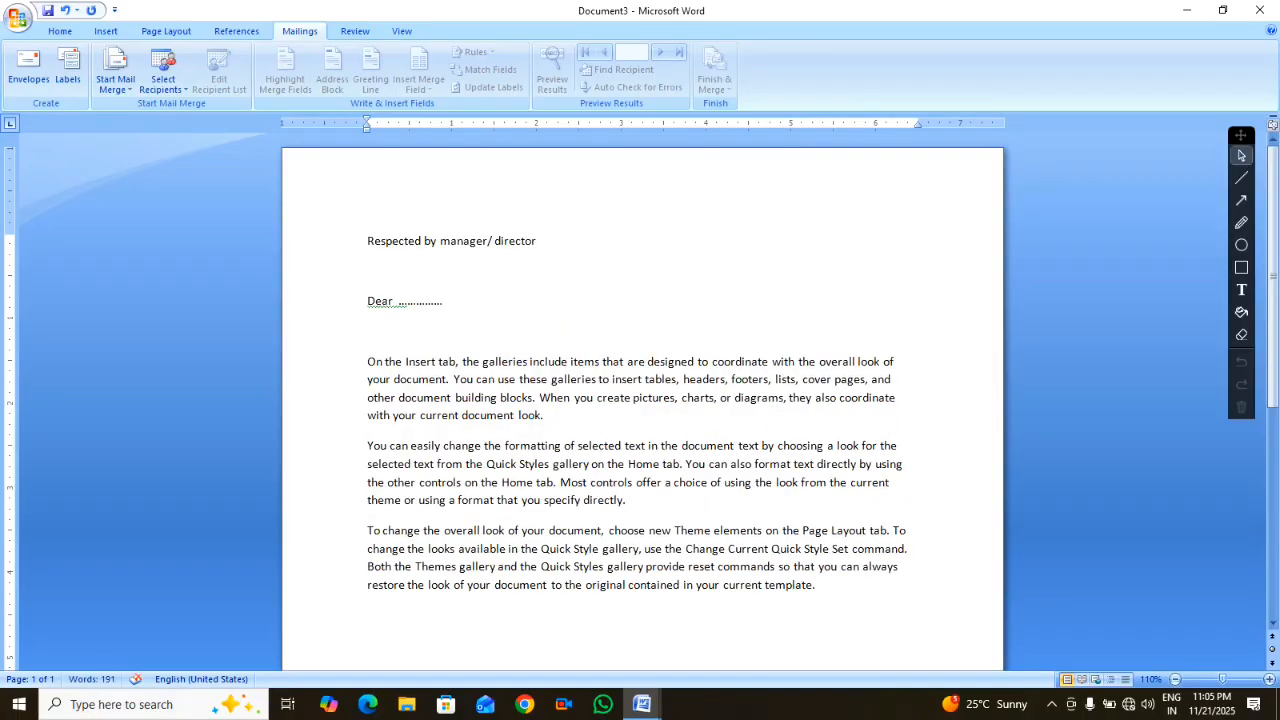
# Add 'pramatma prasad computer center' and its locality line beneath the heading
pyautogui.write('pra')
pyautogui.write('matma ')
pyautogui.write('prasad')
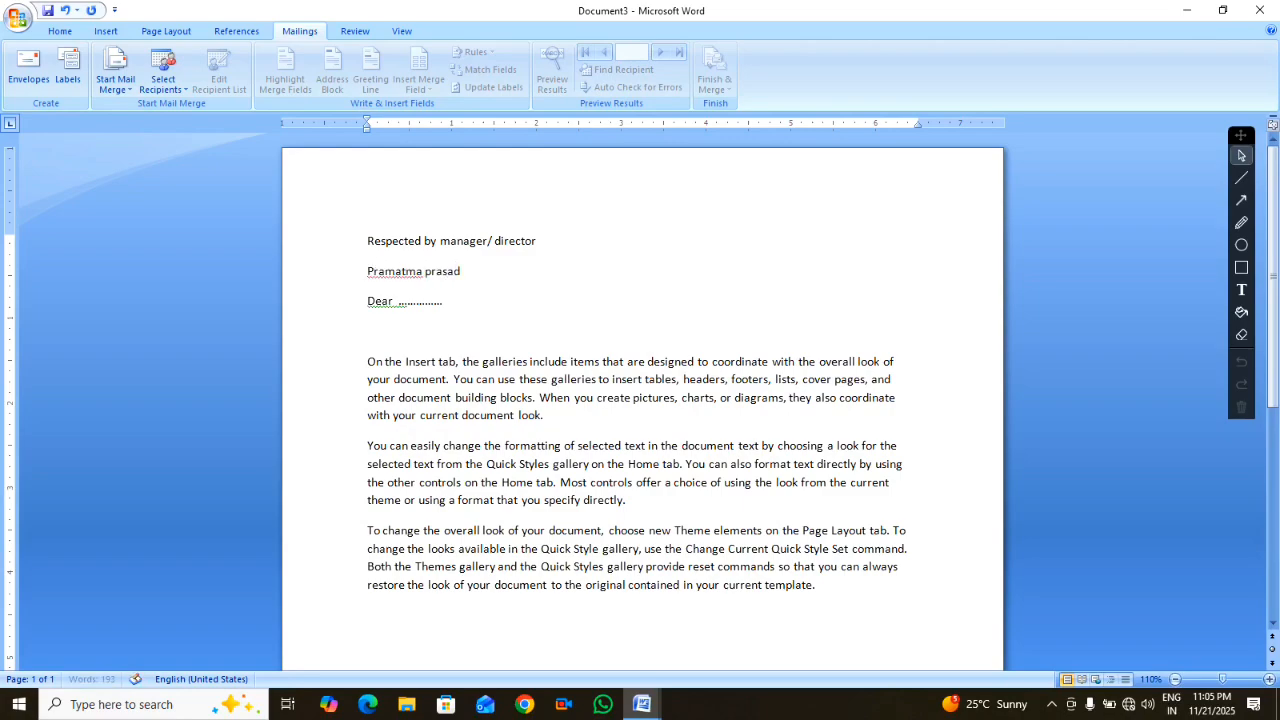
pyautogui.write(' computer center')
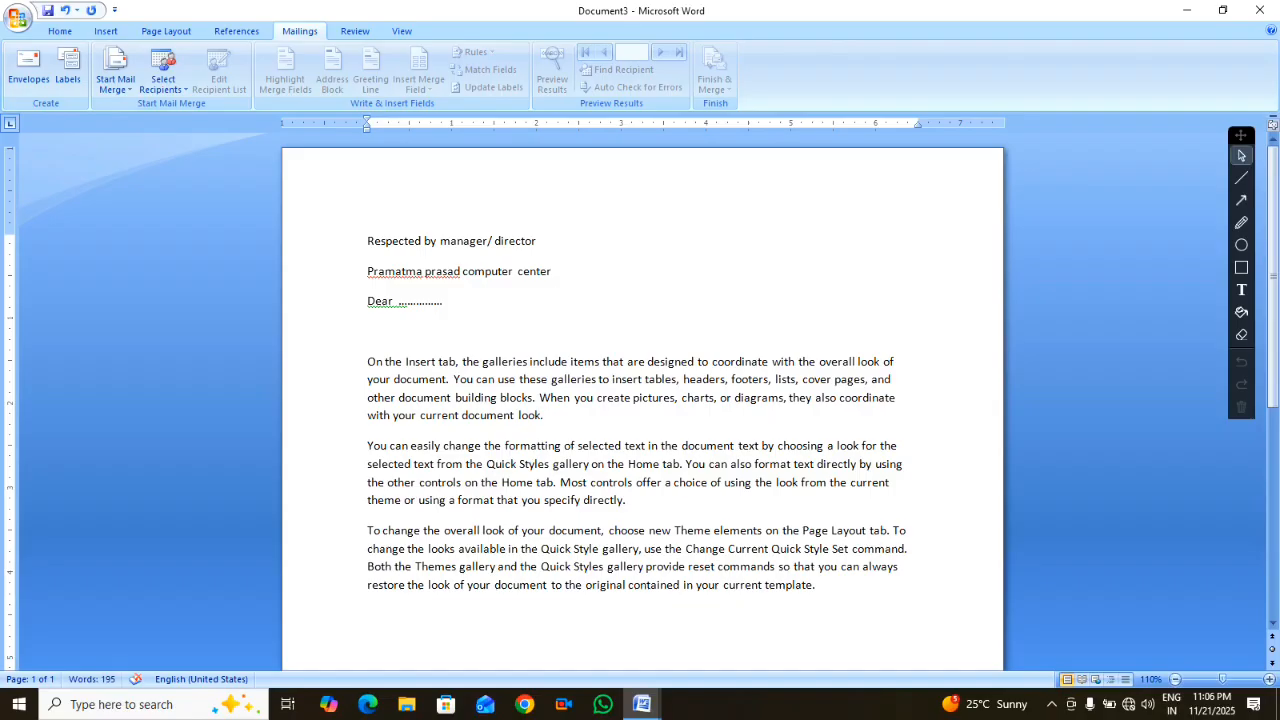
pyautogui.press('Return')
pyautogui.write('ba')
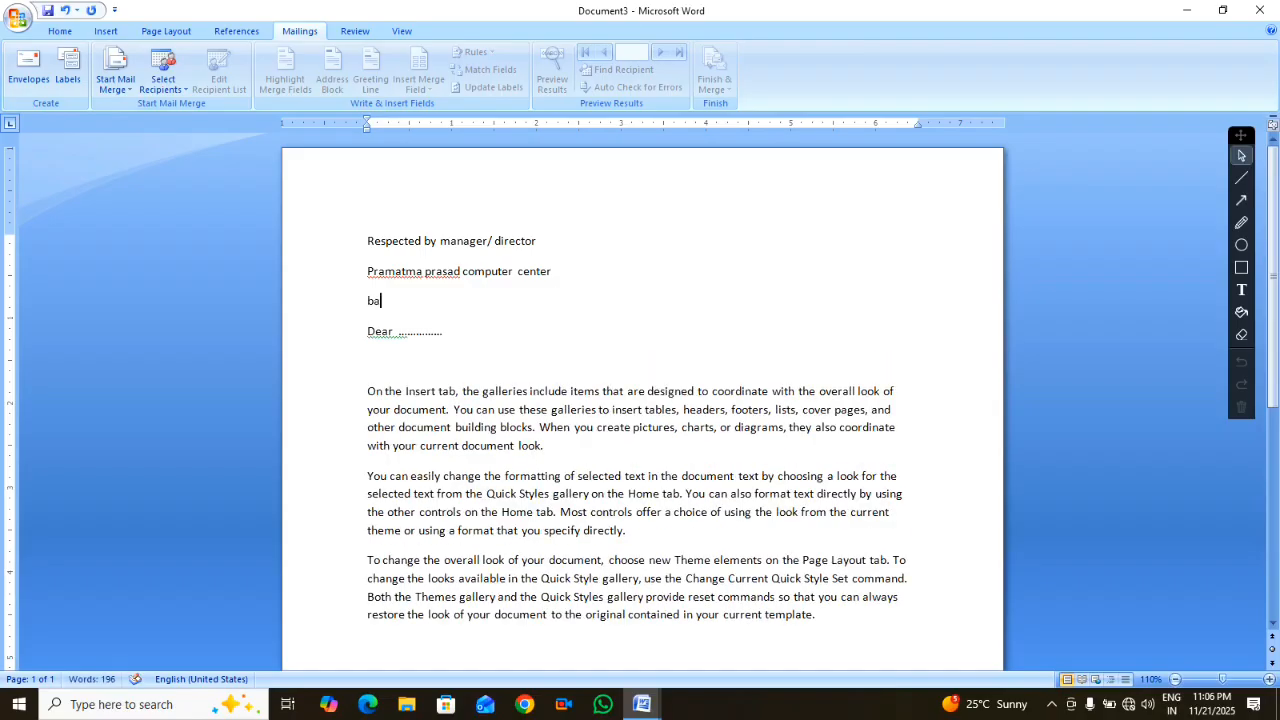
pyautogui.press('BackSpace')
pyautogui.press('BackSpace')
pyautogui.write('tulshiyapur barhni')
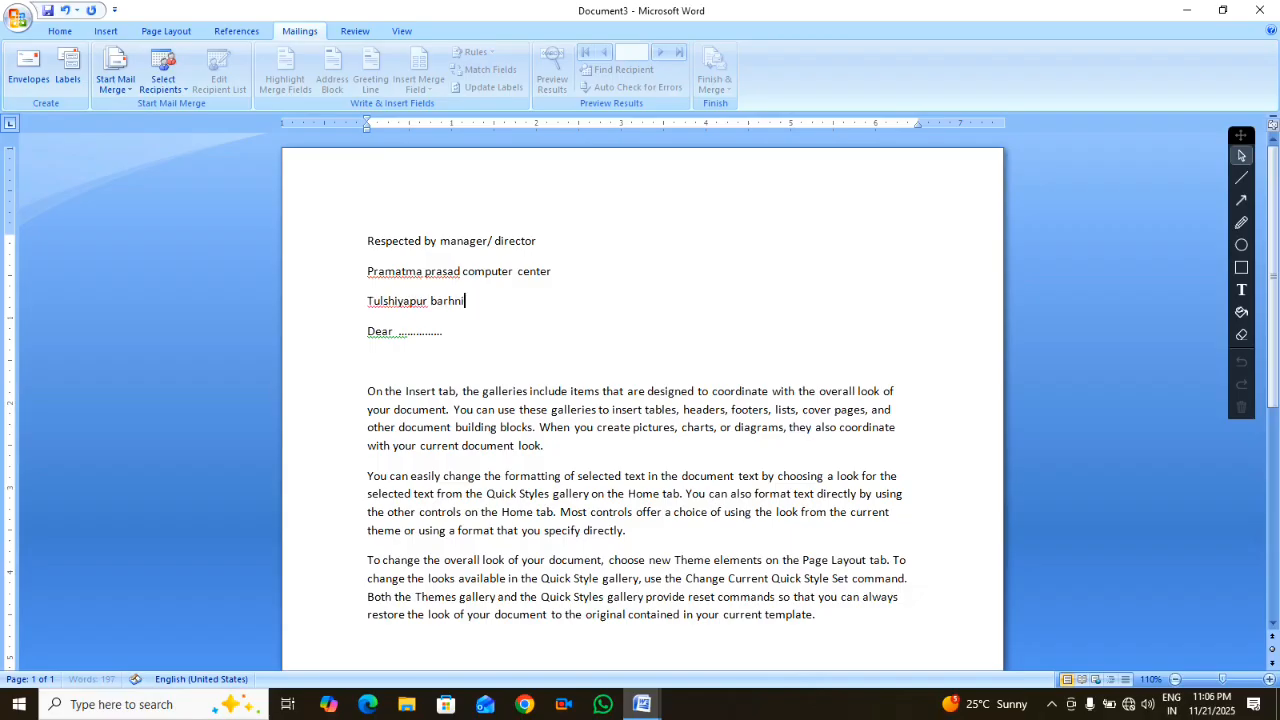
pyautogui.write(' siddharth nagar')
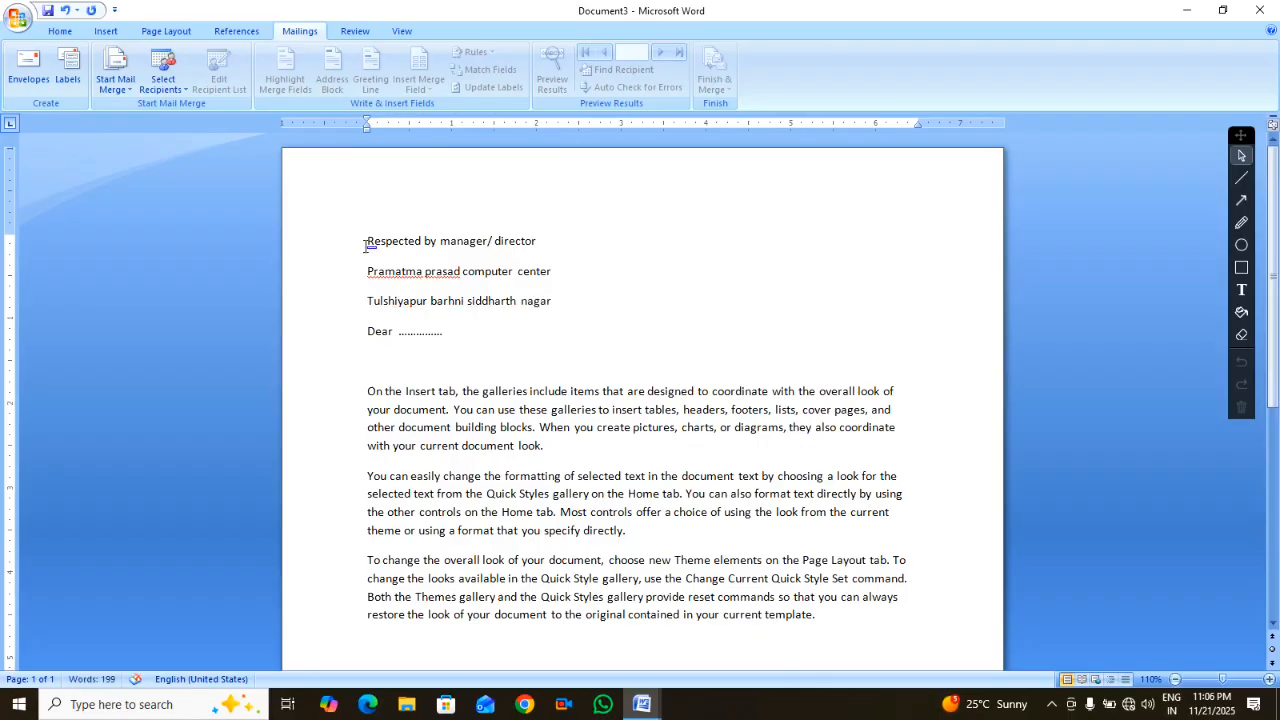
# Set the three address lines to 1.0 spacing with no space after paragraphs
pyautogui.moveTo(368, 243); pyautogui.dragTo(556, 312)
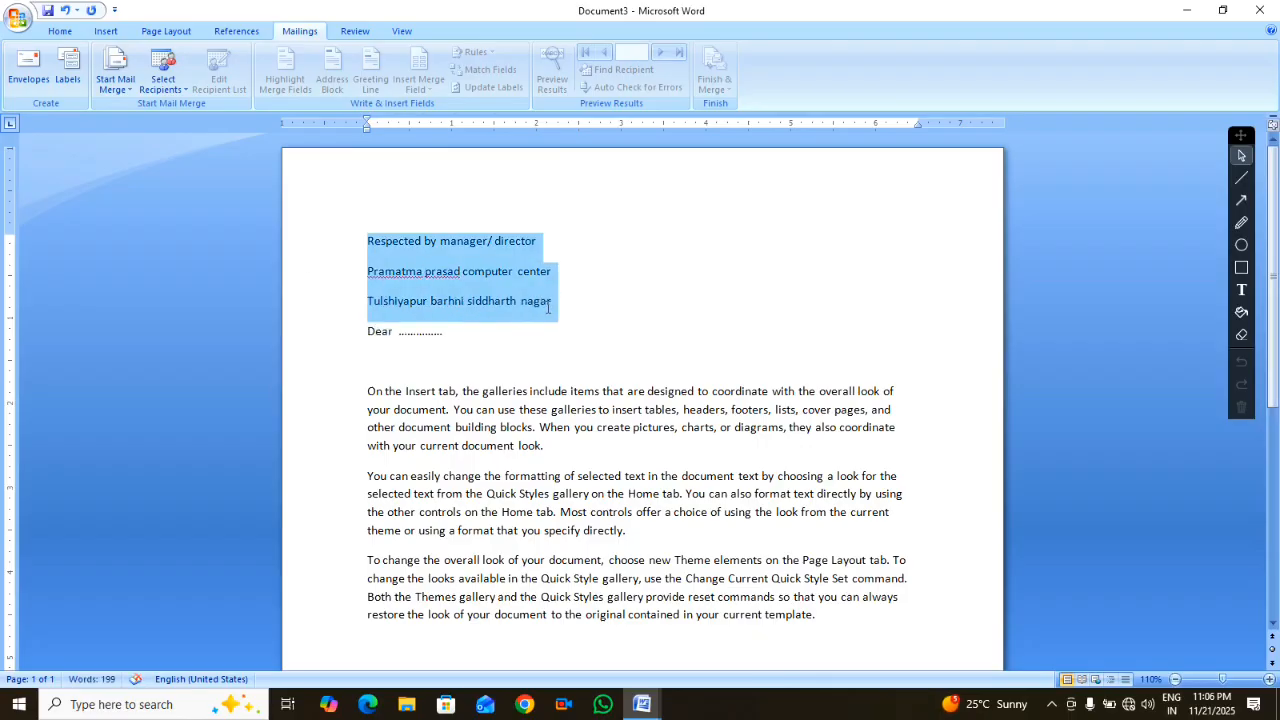
pyautogui.click(60, 31)
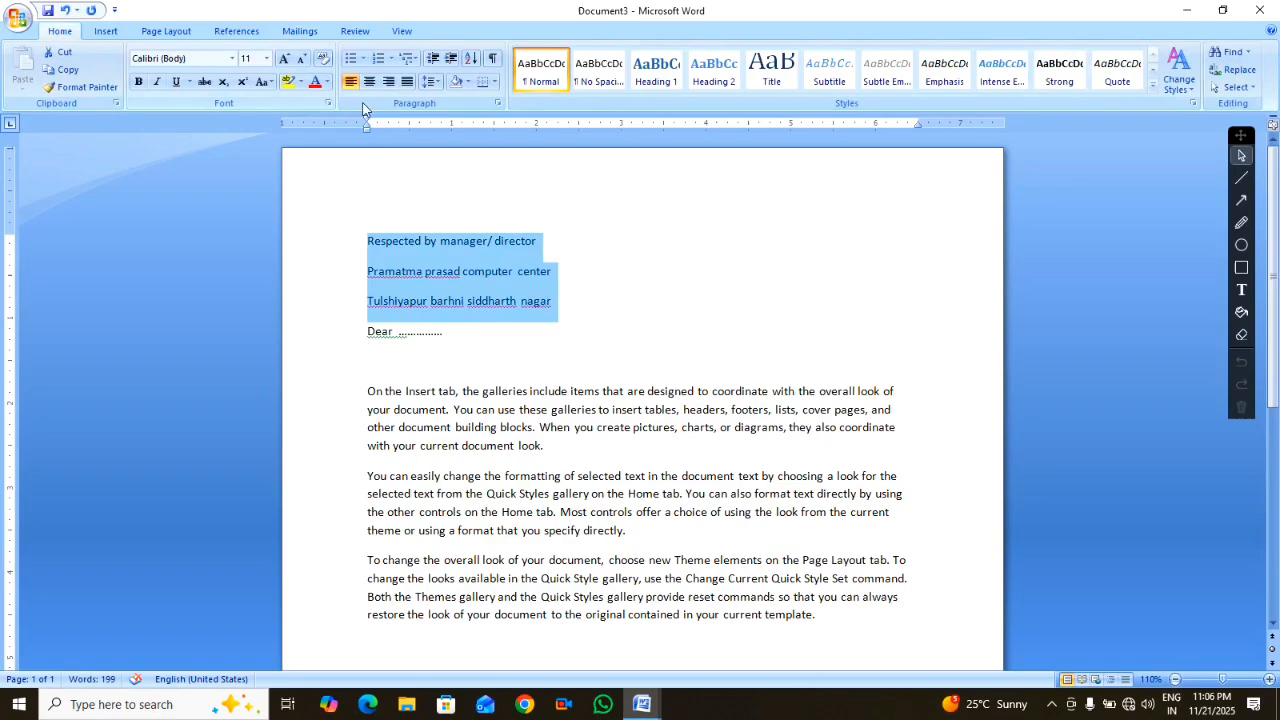
pyautogui.click(431, 81)
pyautogui.click(451, 103)
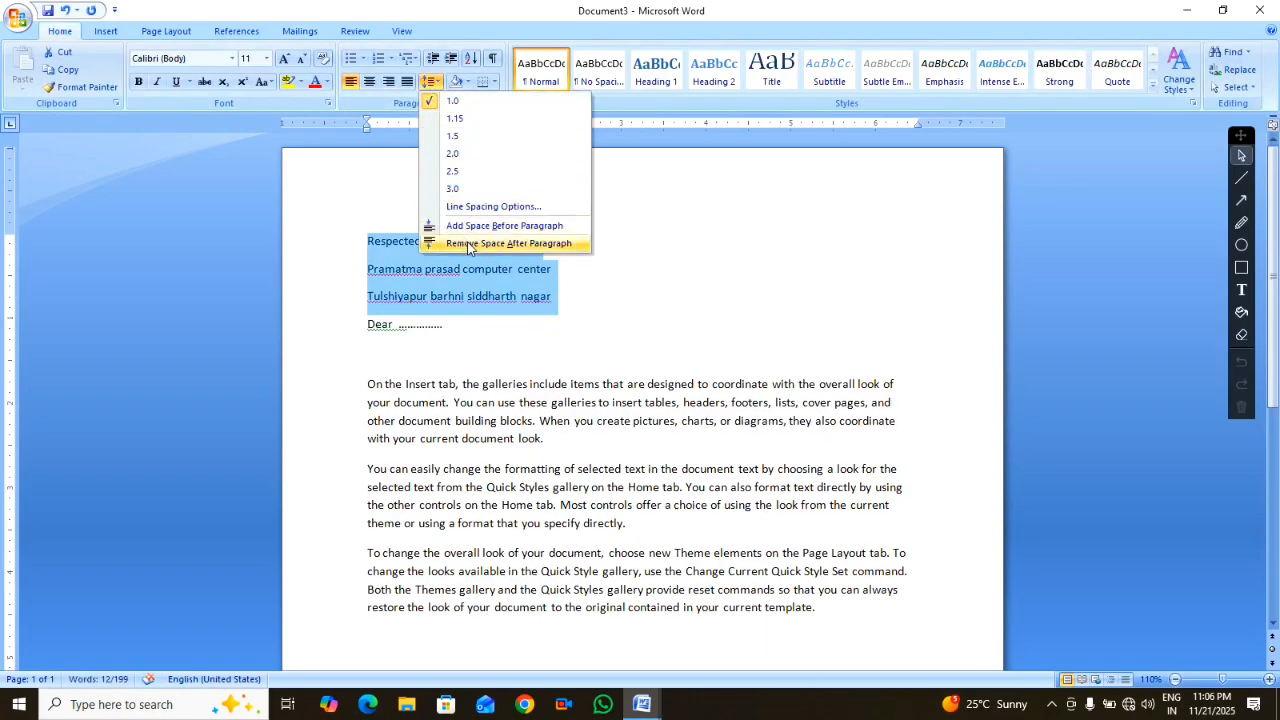
pyautogui.click(466, 243)
pyautogui.click(363, 288)
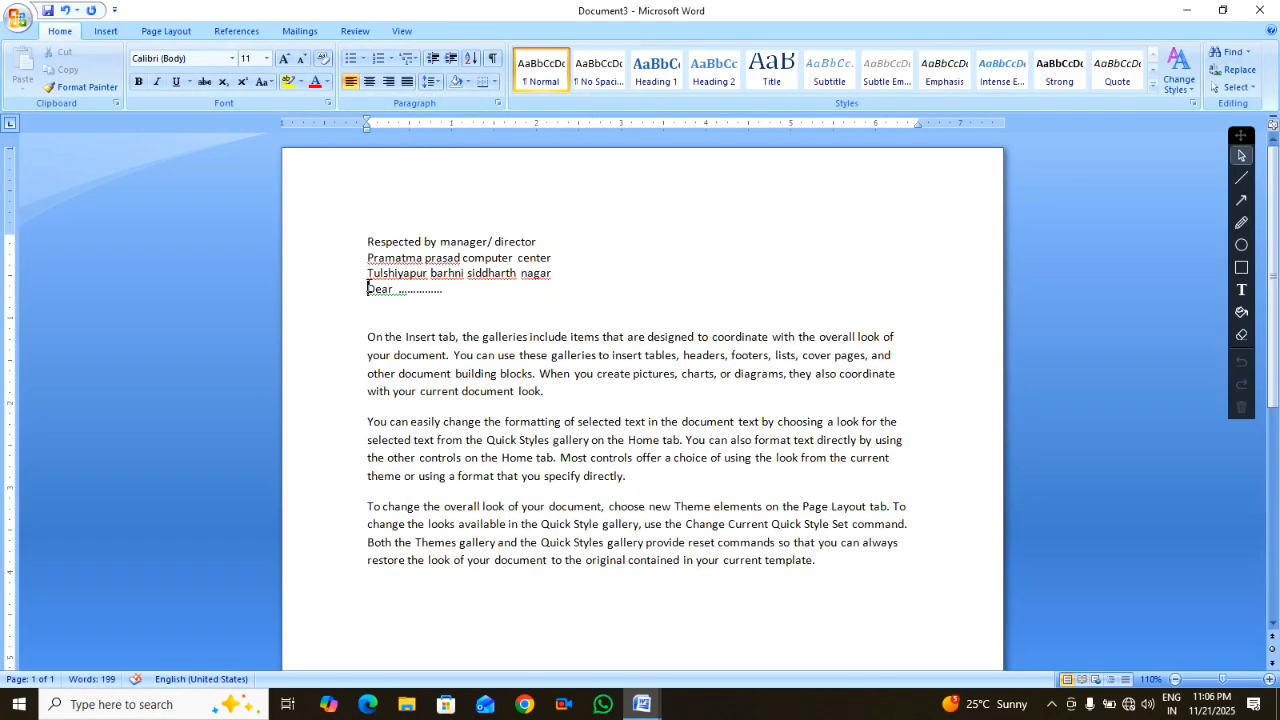
# Add an 'Add : ....' line below the Dear salutation
pyautogui.press('Return')
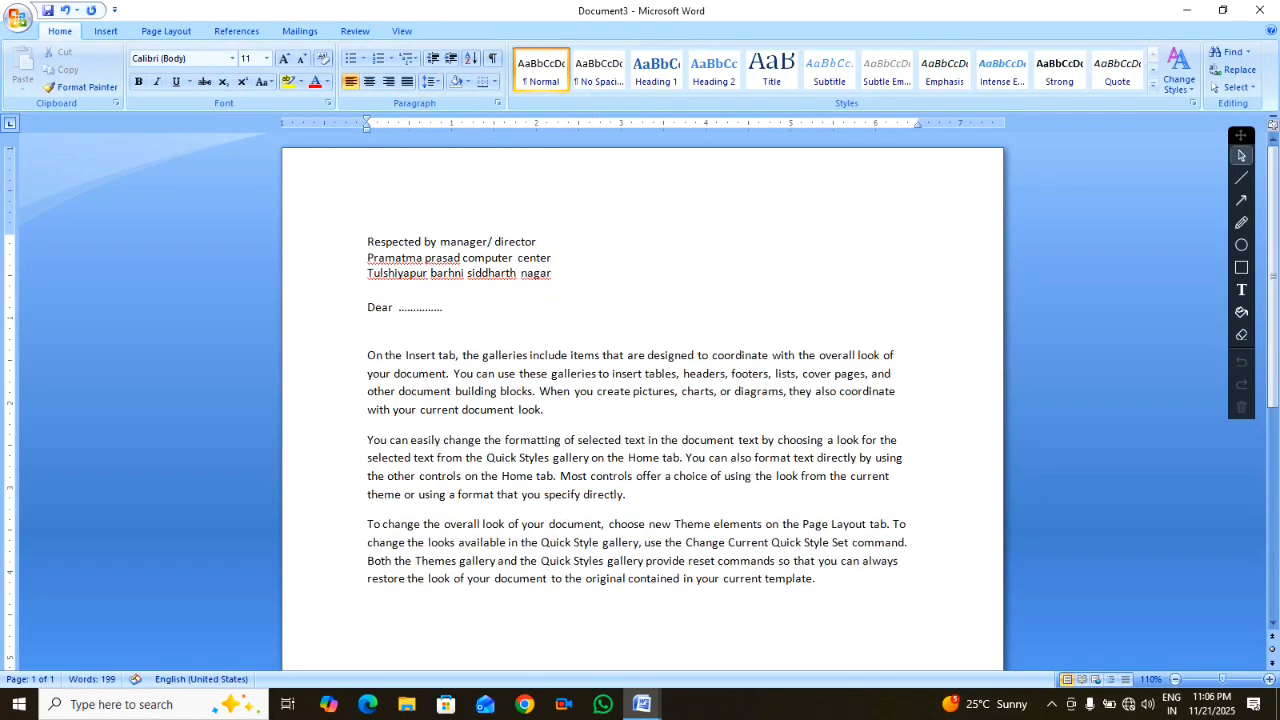
pyautogui.click(466, 314)
pyautogui.click(384, 326)
pyautogui.write('Add : ..............')
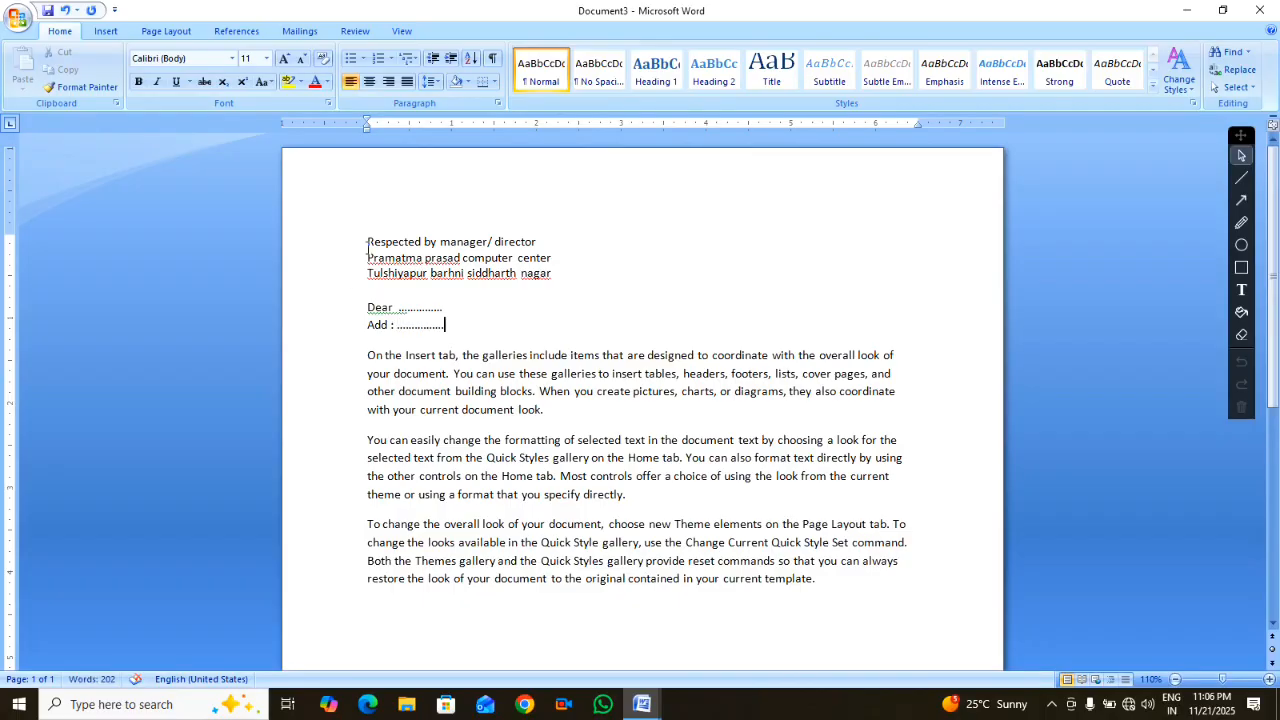
# Enlarge the three address lines to 18 pt and make them bold
pyautogui.moveTo(367, 242); pyautogui.dragTo(491, 289)
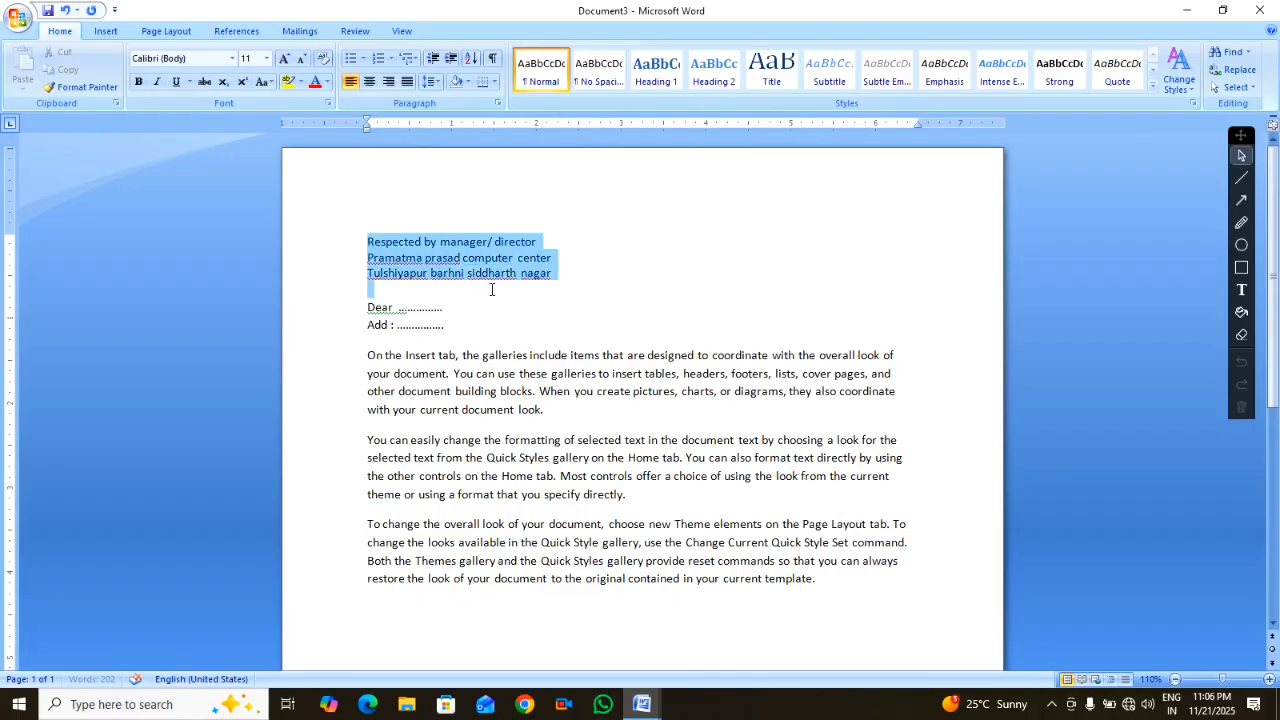
pyautogui.click(558, 282)
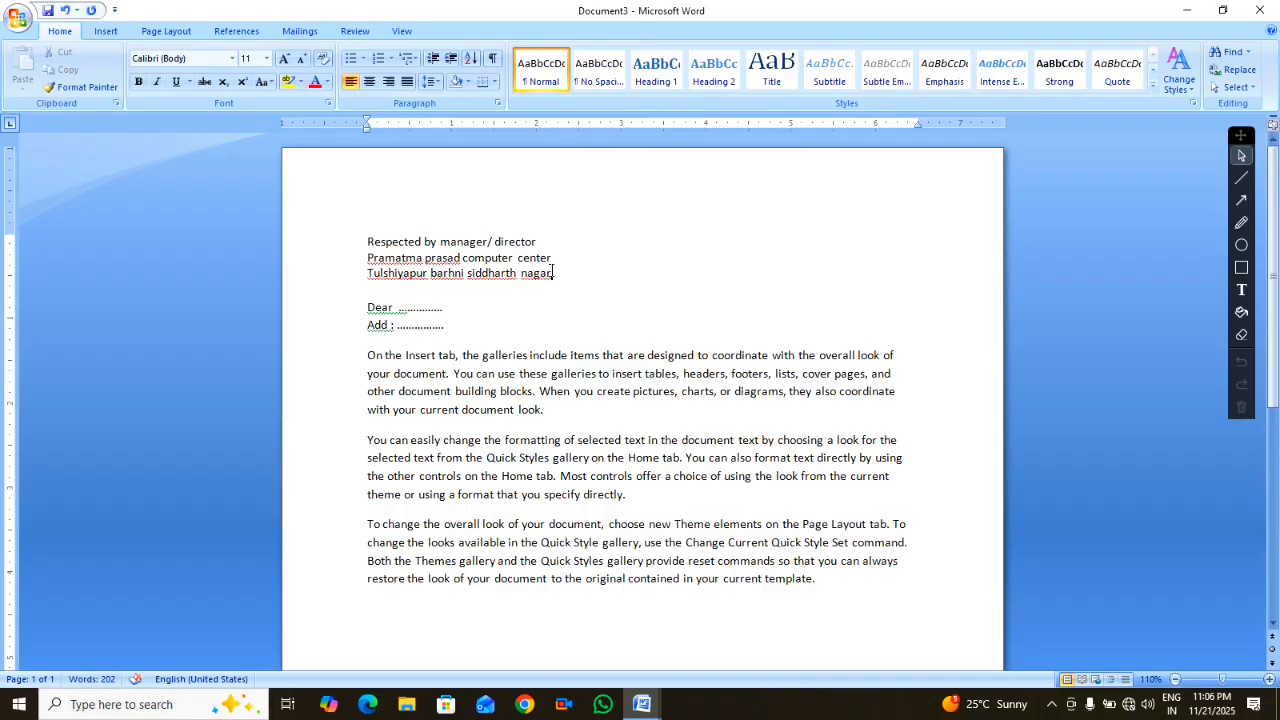
pyautogui.moveTo(553, 272); pyautogui.dragTo(417, 228)
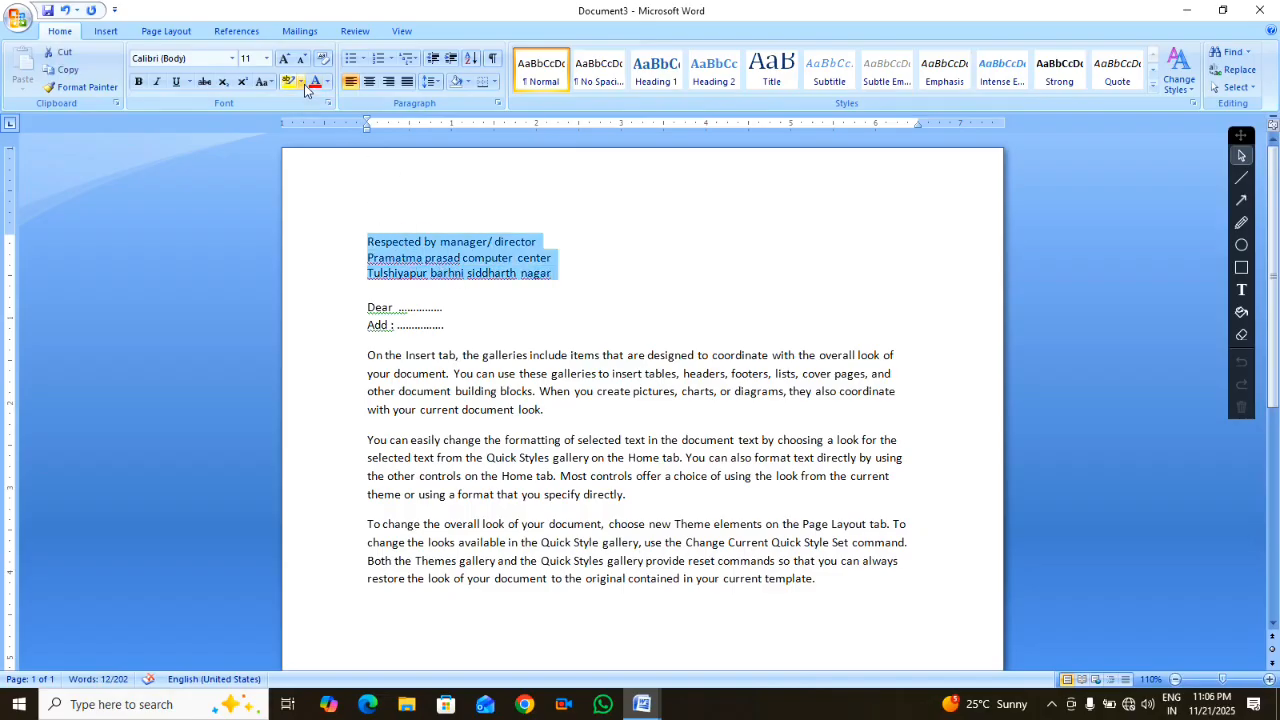
pyautogui.click(285, 59)
pyautogui.click(285, 59)
pyautogui.click(285, 59)
pyautogui.click(285, 59)
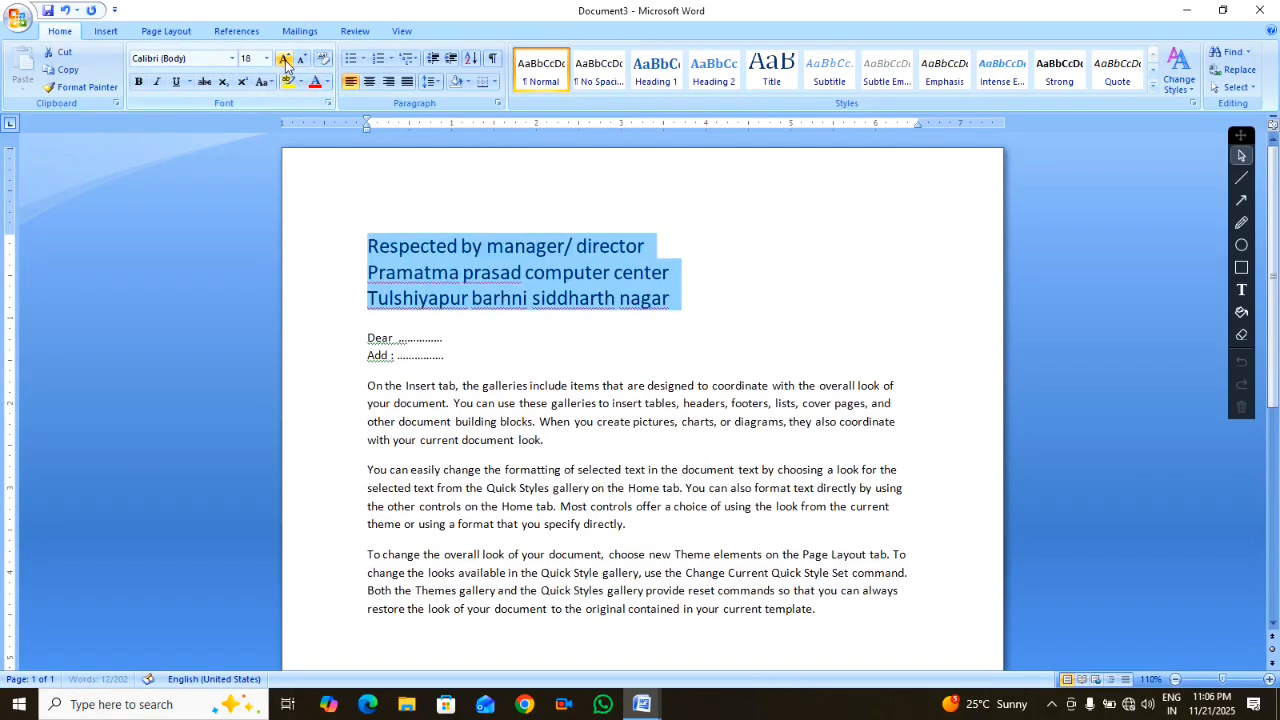
pyautogui.click(139, 82)
pyautogui.click(471, 341)
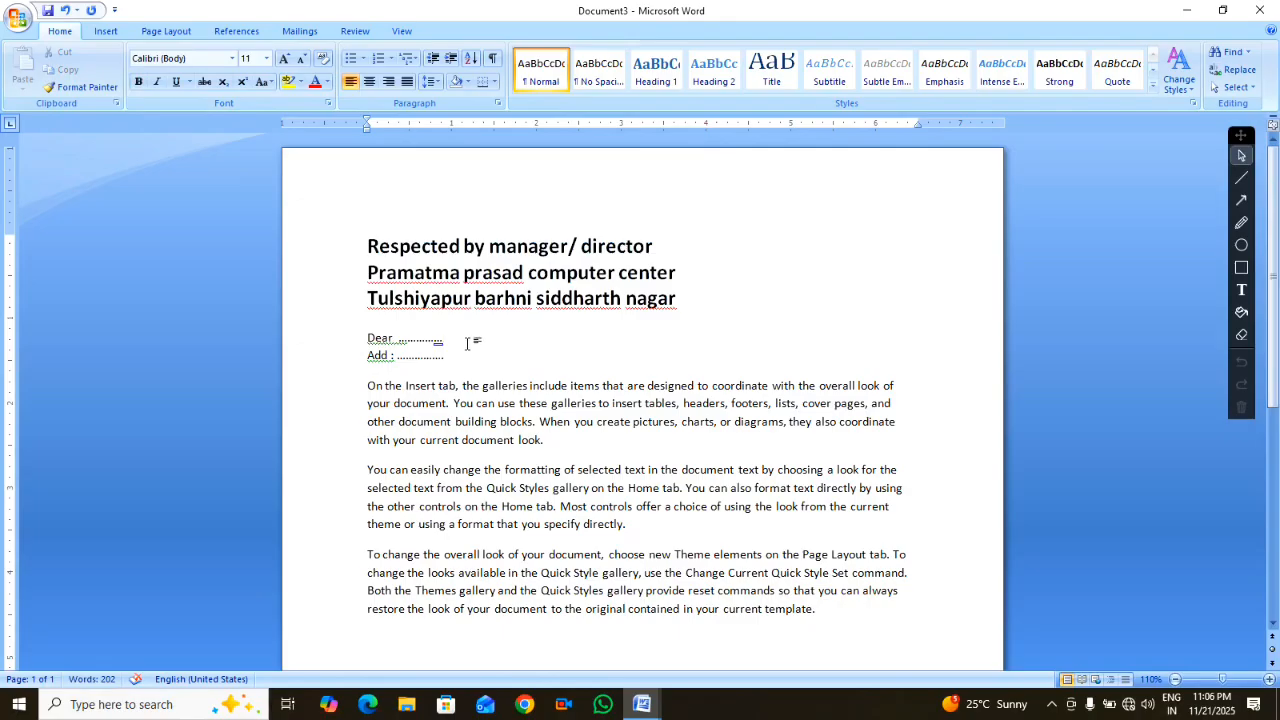
pyautogui.click(634, 521)
# Add a dotted 'Joining date : ../../..' blank and a 'Date : 22/11/2025' line
pyautogui.write('jo')
pyautogui.write('ining a')
pyautogui.write('te ')
pyautogui.write(':')
pyautogui.write('..')
pyautogui.write('.......')
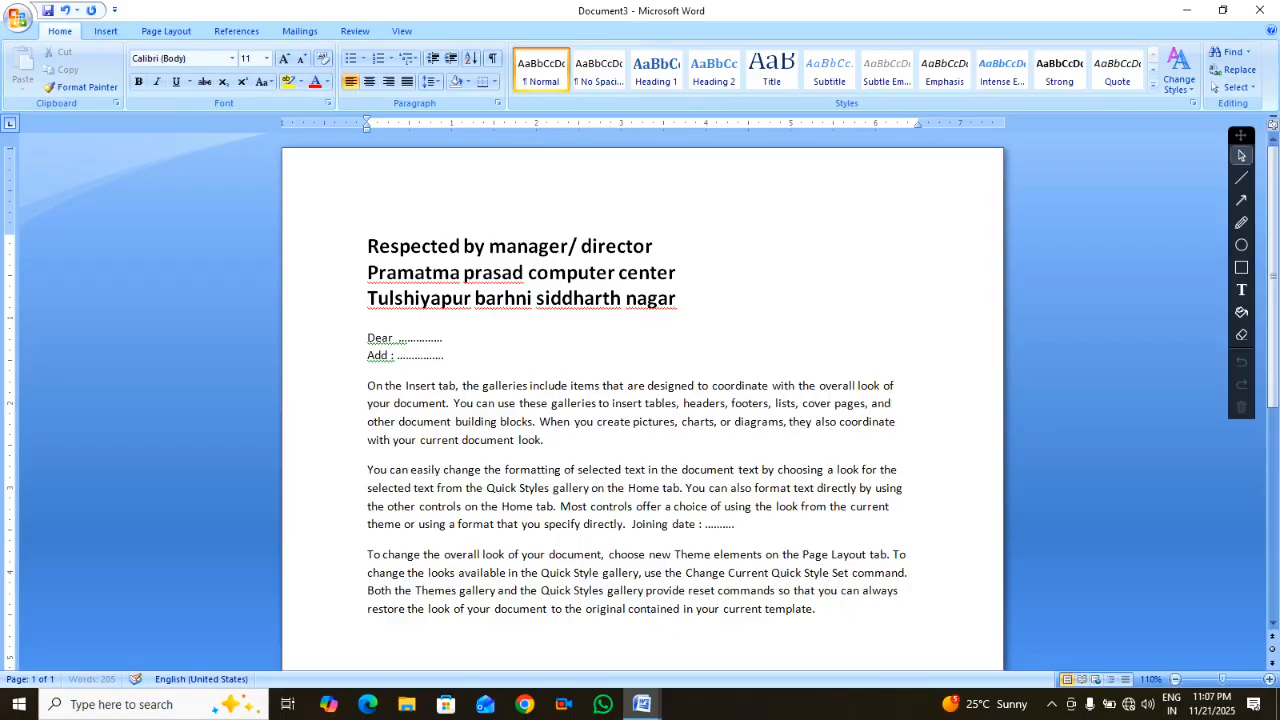
pyautogui.write('/')
pyautogui.write('........./')
pyautogui.write('.........')
pyautogui.click(368, 638)
pyautogui.write('date : 22/11/2025')
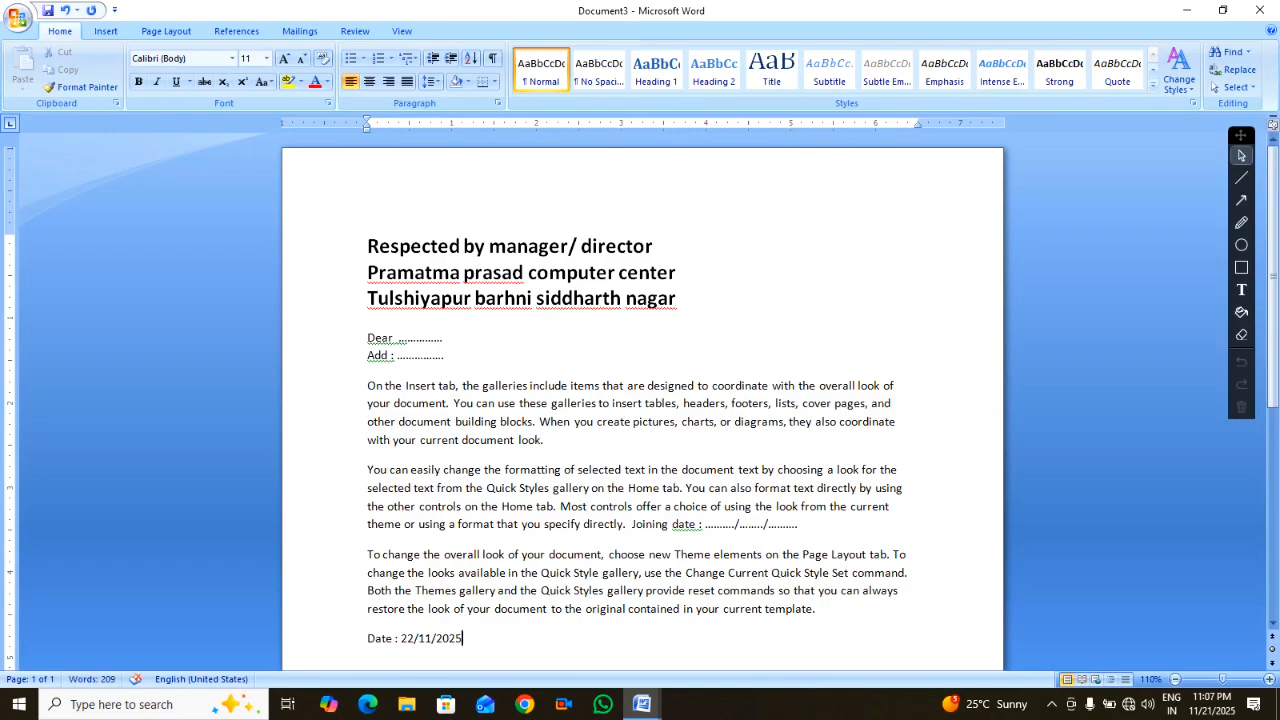
pyautogui.scroll(-2, 682, 534)
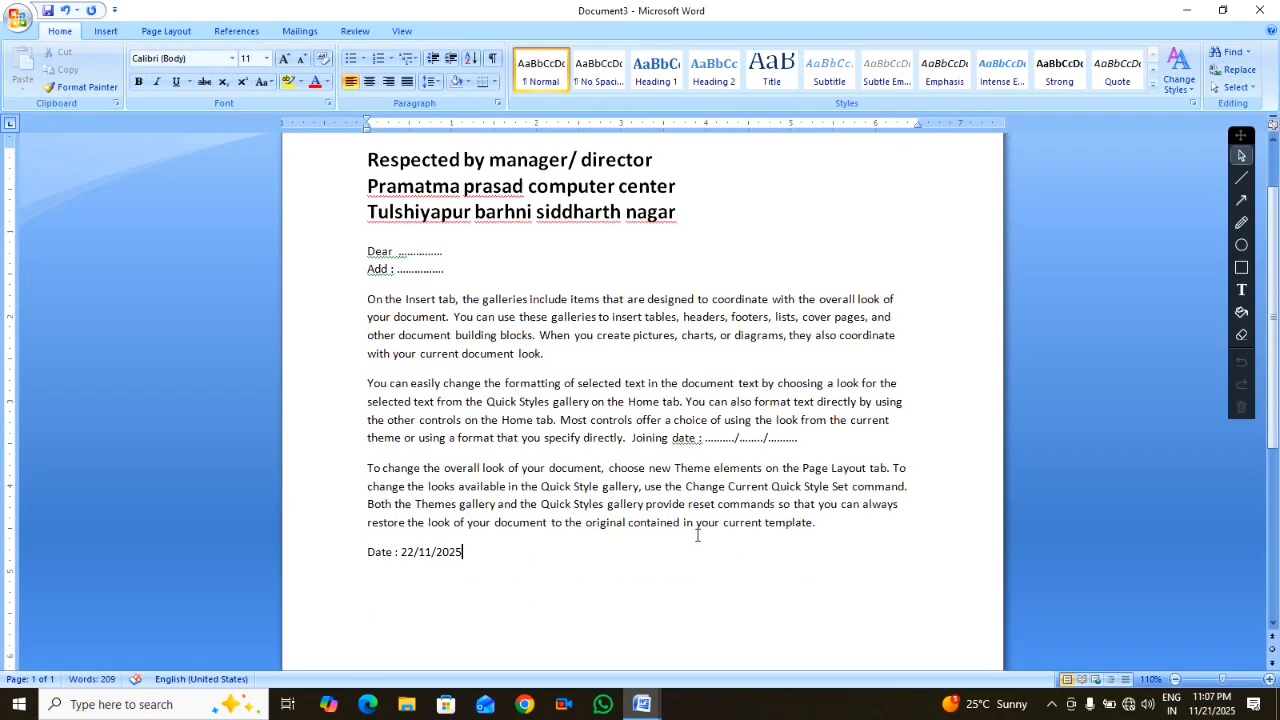
pyautogui.write('25')
# Add a tab-indented 'Your trusted' sign-off with 'ppcpk computer center' beneath it
pyautogui.moveTo(799, 438); pyautogui.dragTo(705, 440)
pyautogui.click(545, 558)
pyautogui.press('Tab')
pyautogui.press('Tab')
pyautogui.press('Tab')
pyautogui.press('Tab')
pyautogui.press('Tab')
pyautogui.write('Your trusted')
pyautogui.press('Return')
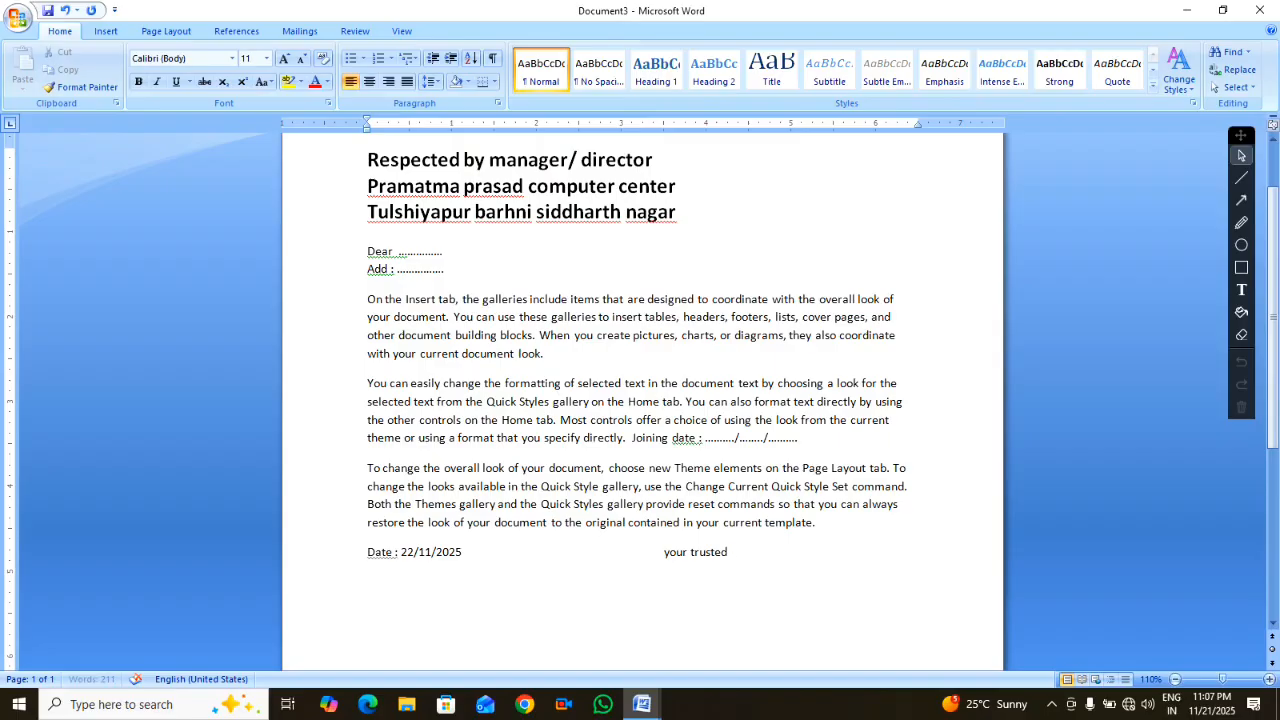
pyautogui.press('Tab')
pyautogui.press('Tab')
pyautogui.press('Tab')
pyautogui.press('Tab')
pyautogui.press('Tab')
pyautogui.press('Tab')
pyautogui.write('ppcpk compu')
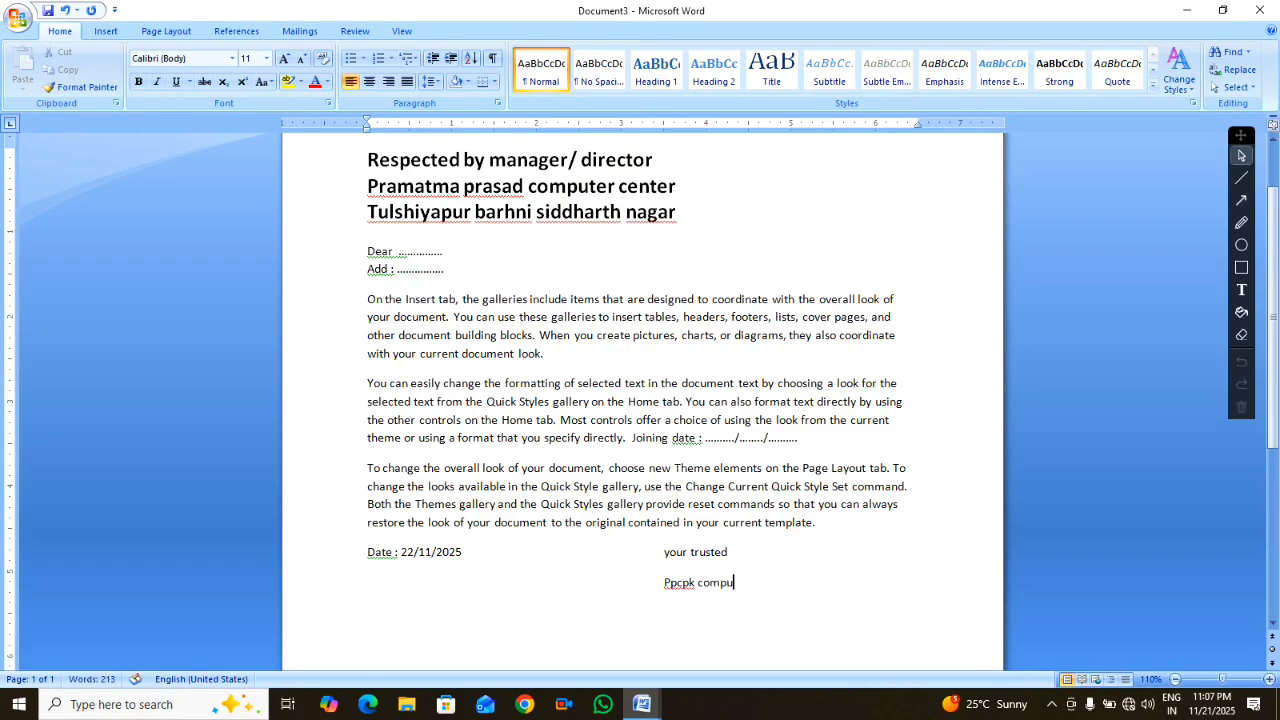
pyautogui.write('ter center')
# Set the two signature lines to 1.0 spacing with no space after paragraph
pyautogui.moveTo(664, 552); pyautogui.dragTo(797, 592)
pyautogui.click(431, 83)
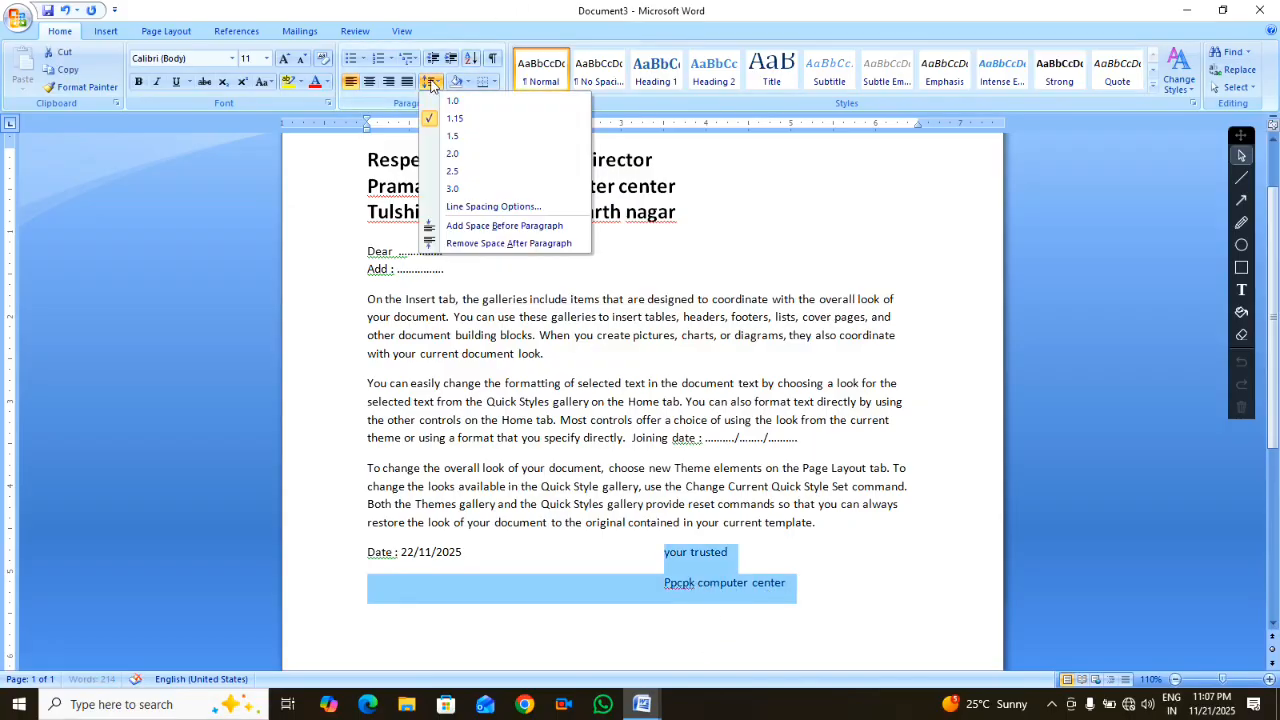
pyautogui.click(441, 102)
pyautogui.click(433, 86)
pyautogui.click(484, 244)
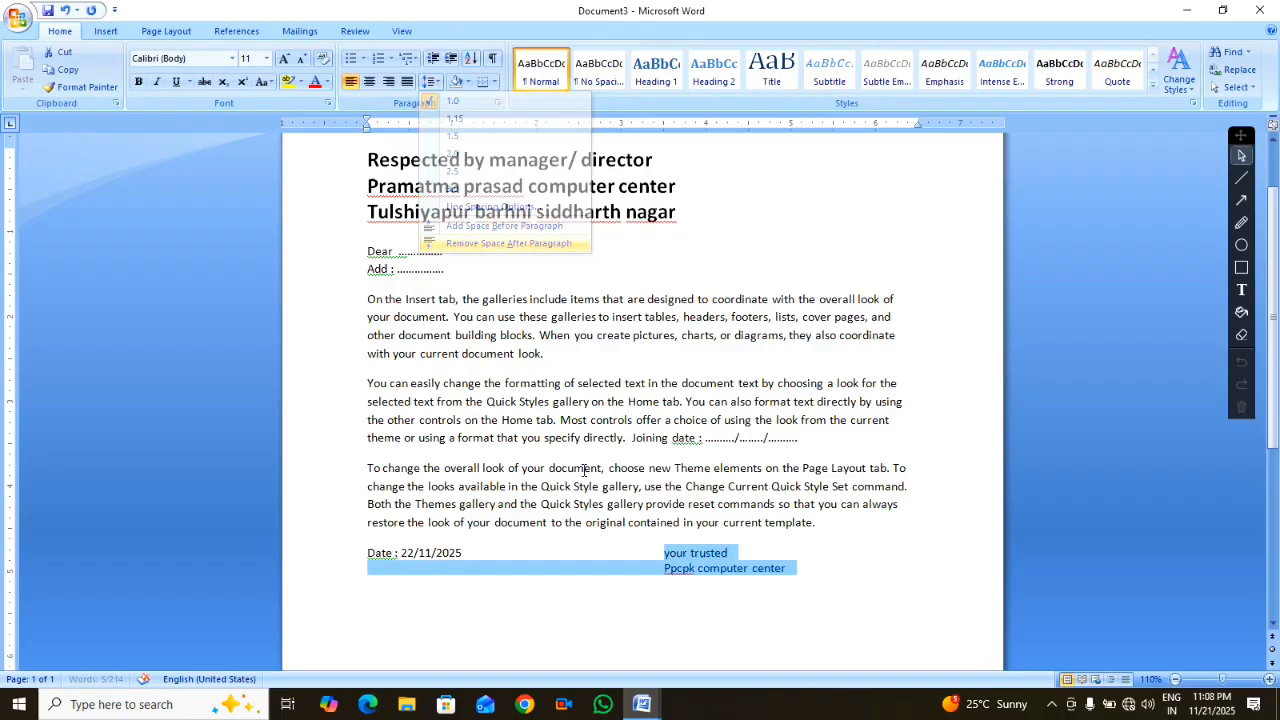
pyautogui.click(636, 556)
# Make the Ppcpk computer center line and the date line bold at 13 pt
pyautogui.moveTo(665, 569); pyautogui.dragTo(737, 584)
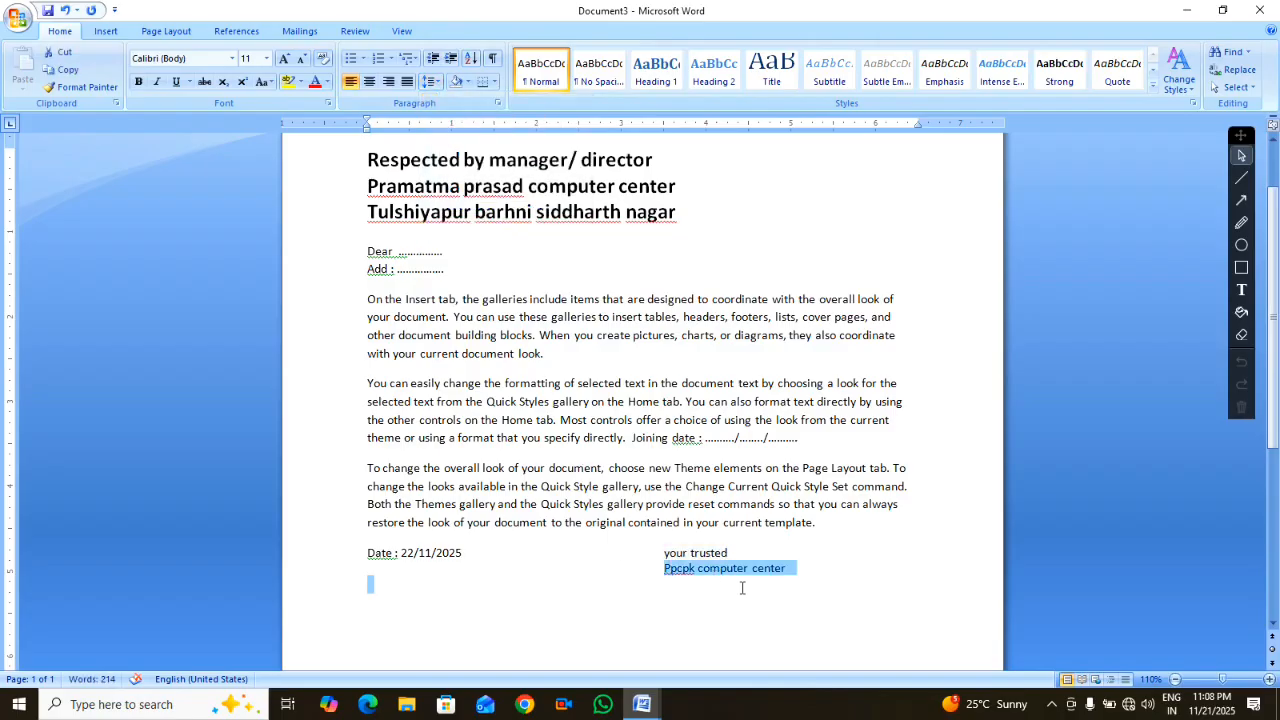
pyautogui.hotkey('ctrl', 'b')
pyautogui.hotkey('ctrl', ']')
pyautogui.hotkey('ctrl', ']')
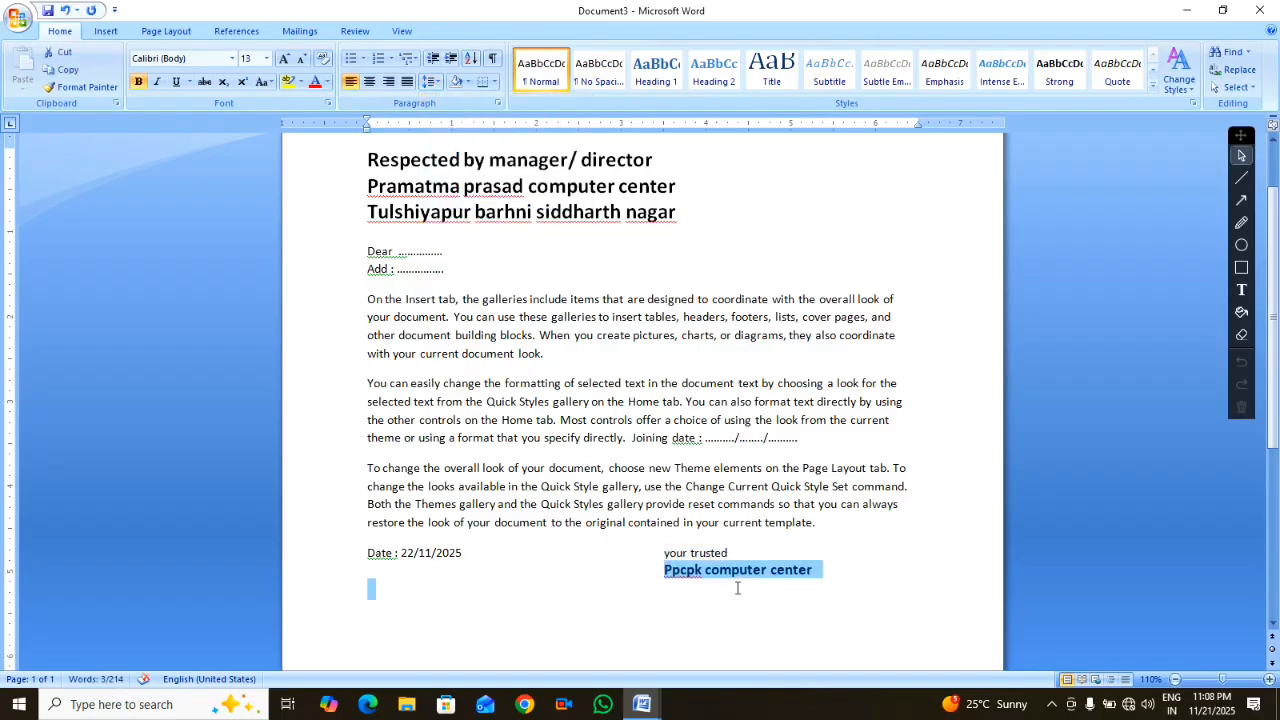
pyautogui.moveTo(467, 558); pyautogui.dragTo(367, 553)
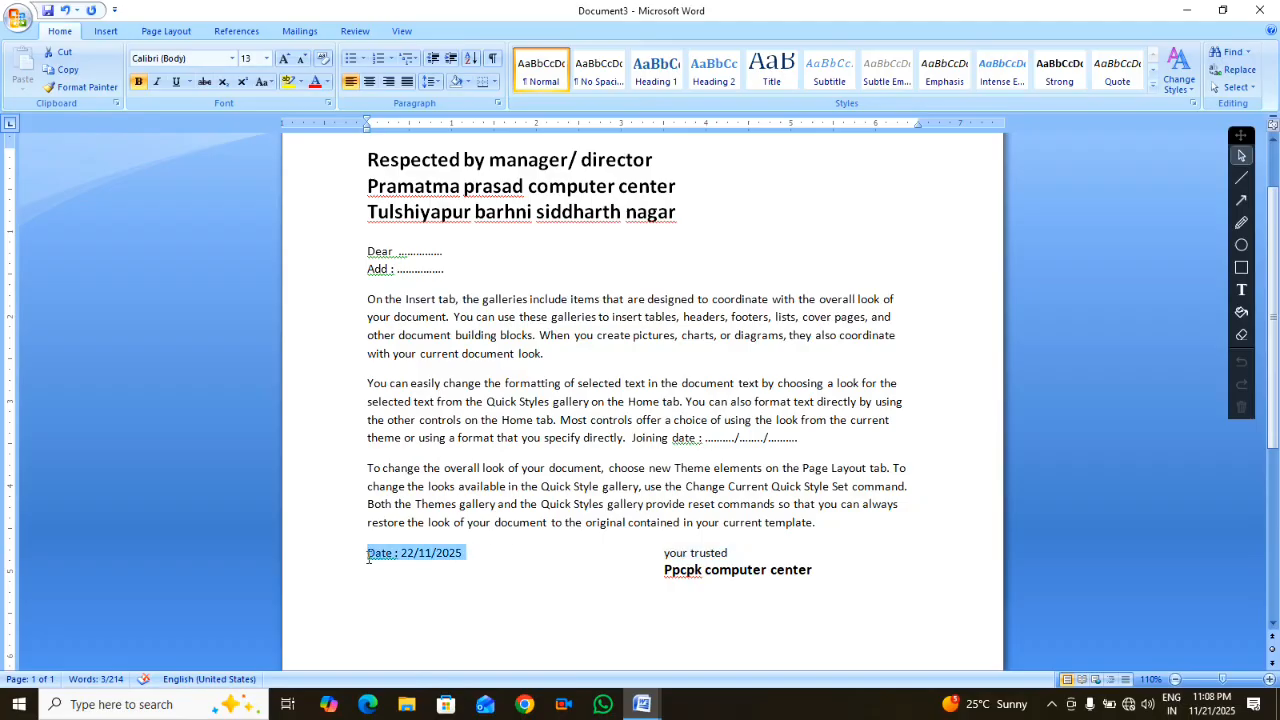
pyautogui.hotkey('ctrl', 'b')
pyautogui.hotkey('ctrl', ']')
pyautogui.hotkey('ctrl', ']')
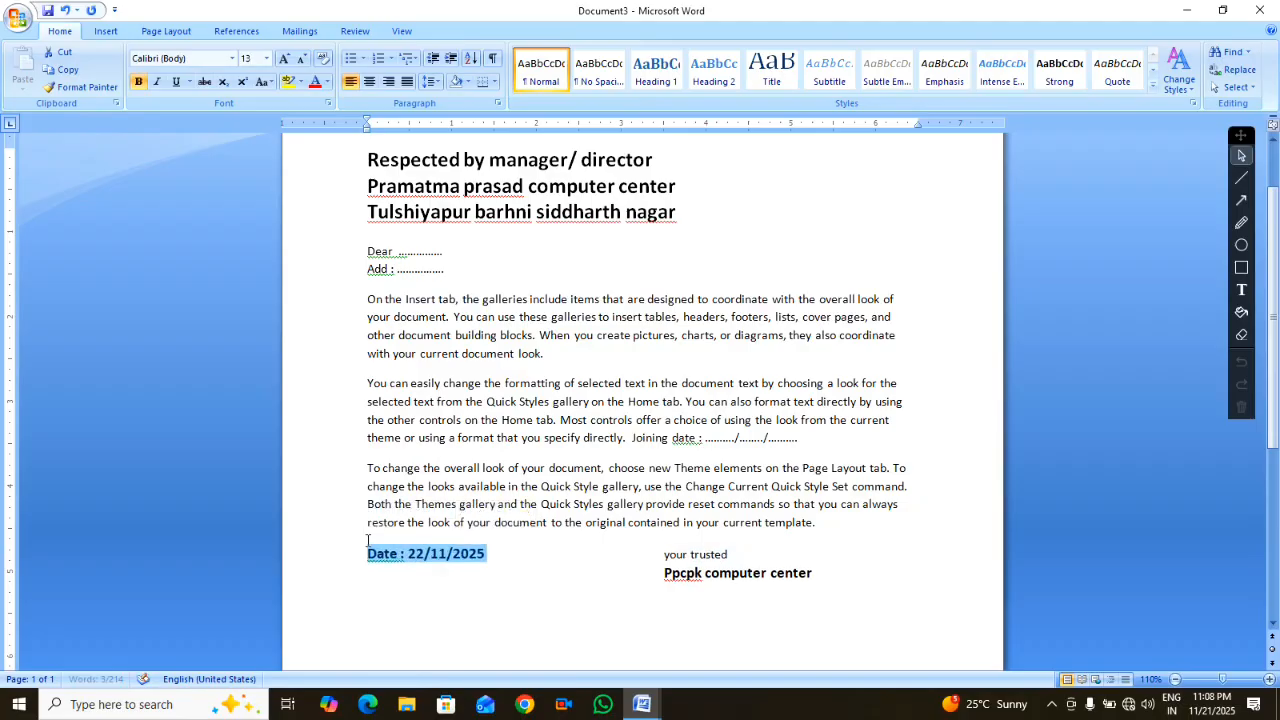
pyautogui.click(532, 585)
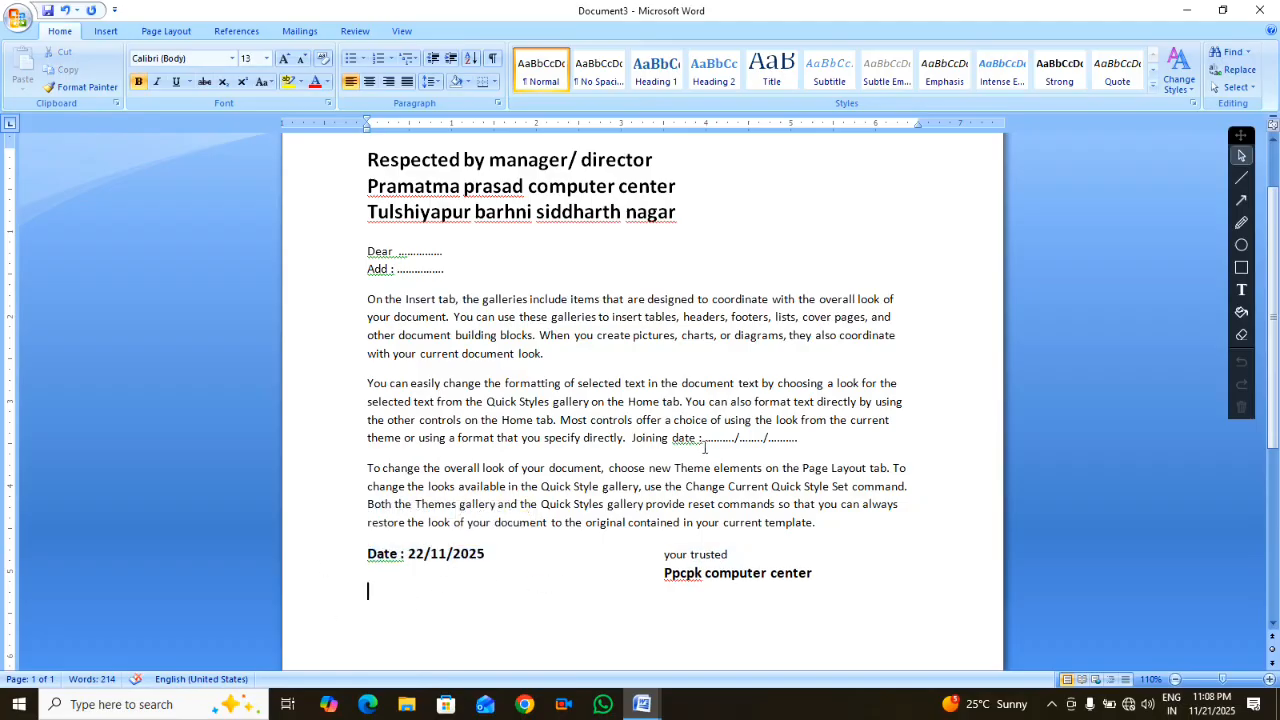
pyautogui.scroll(2, 695, 483)
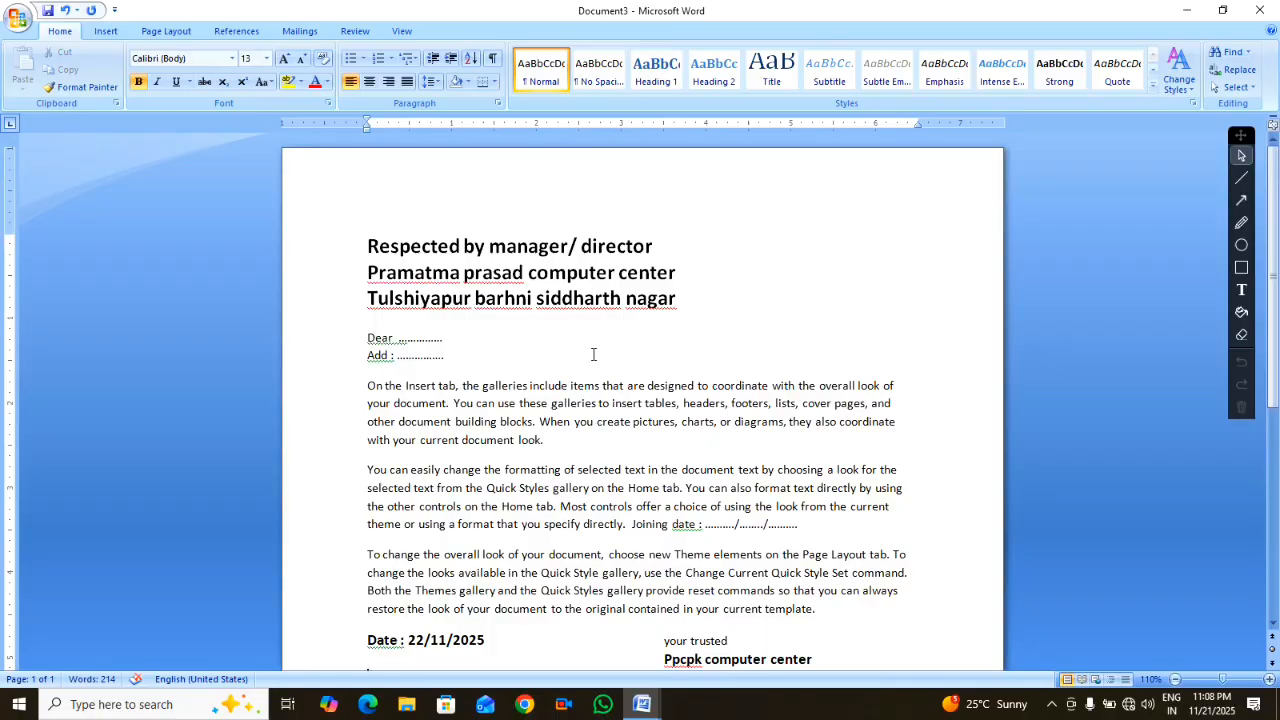
pyautogui.scroll(-7, 593, 354)
pyautogui.scroll(1, 420, 491)
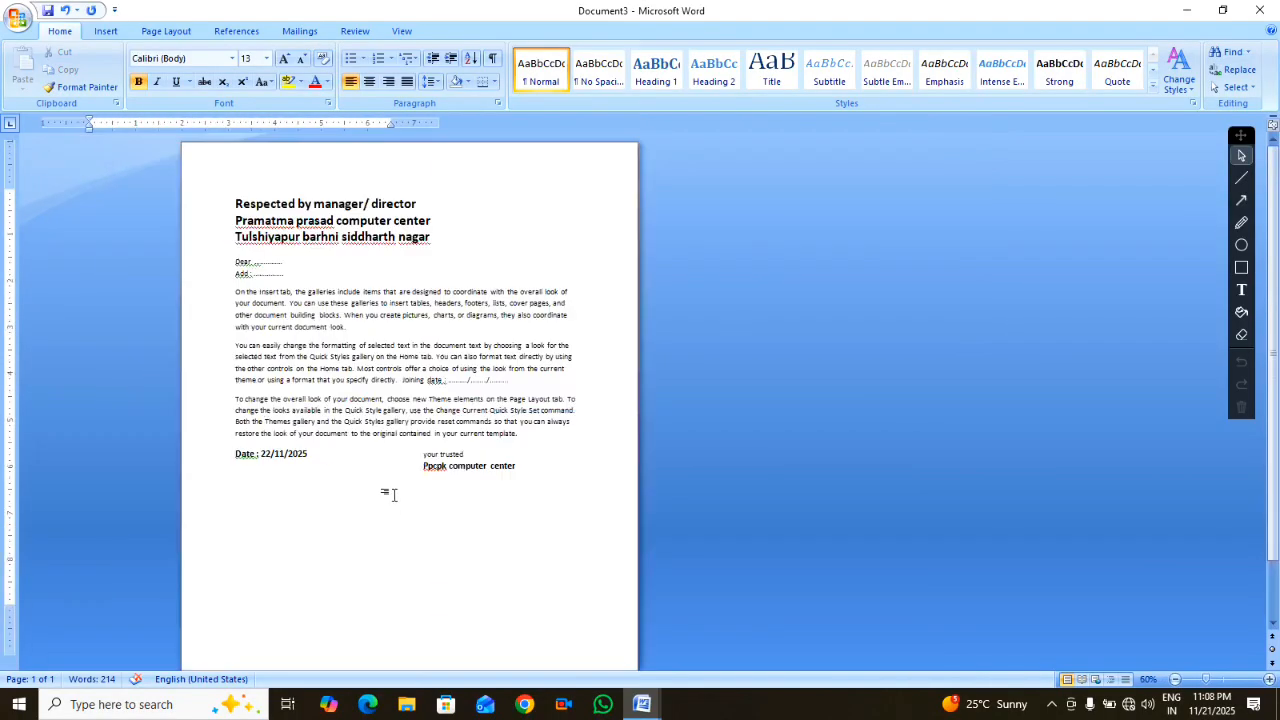
pyautogui.scroll(5, 393, 494)
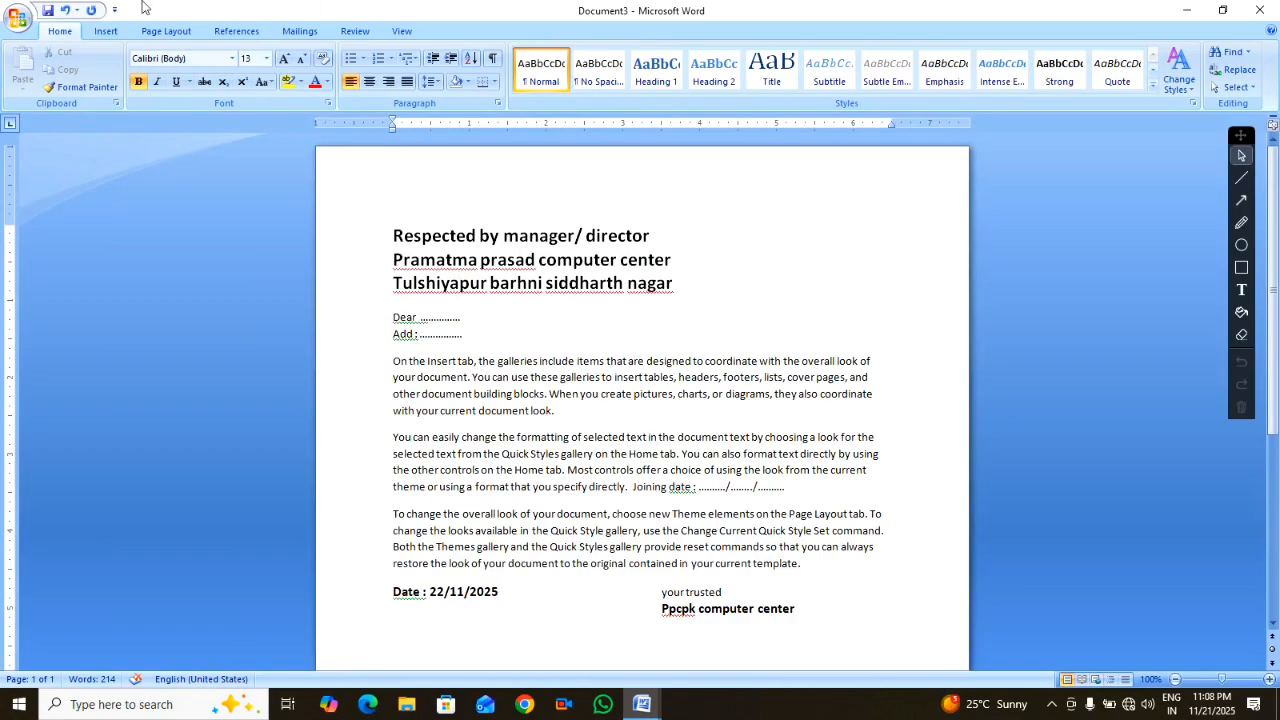
# Start a new typed recipient list from Mailings and move the New Address List dialog up and left
pyautogui.click(299, 31)
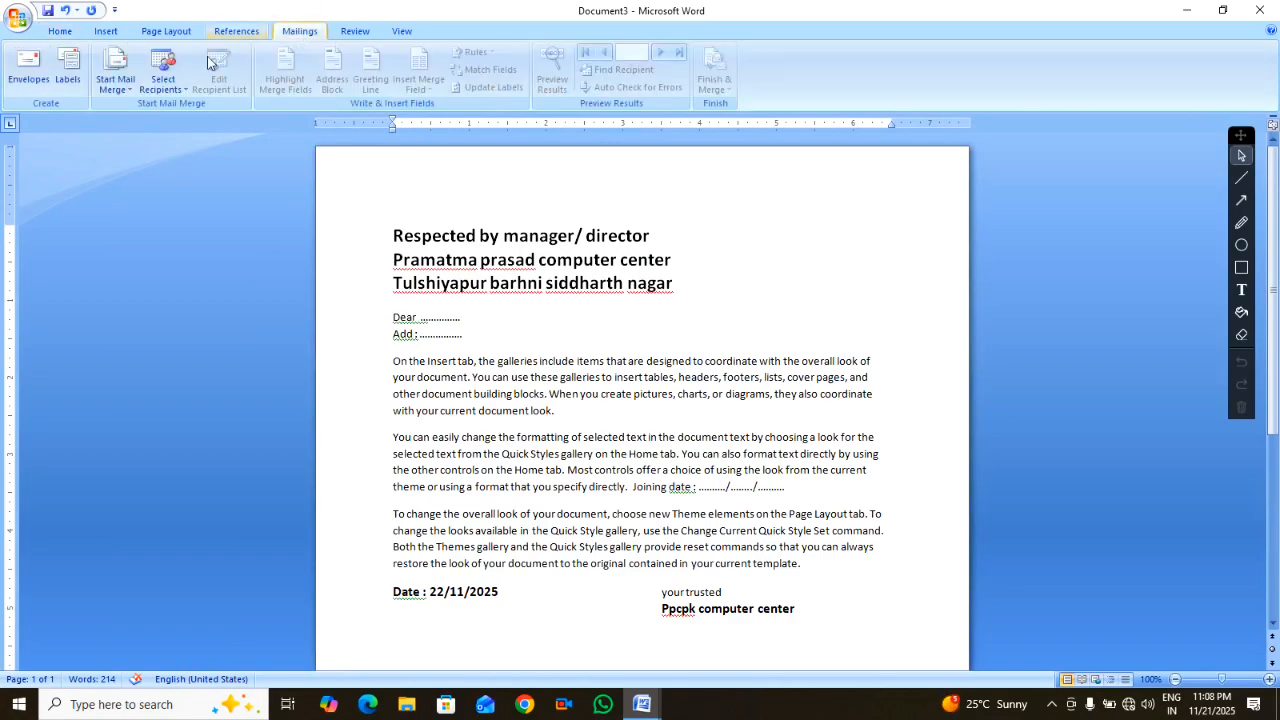
pyautogui.click(166, 88)
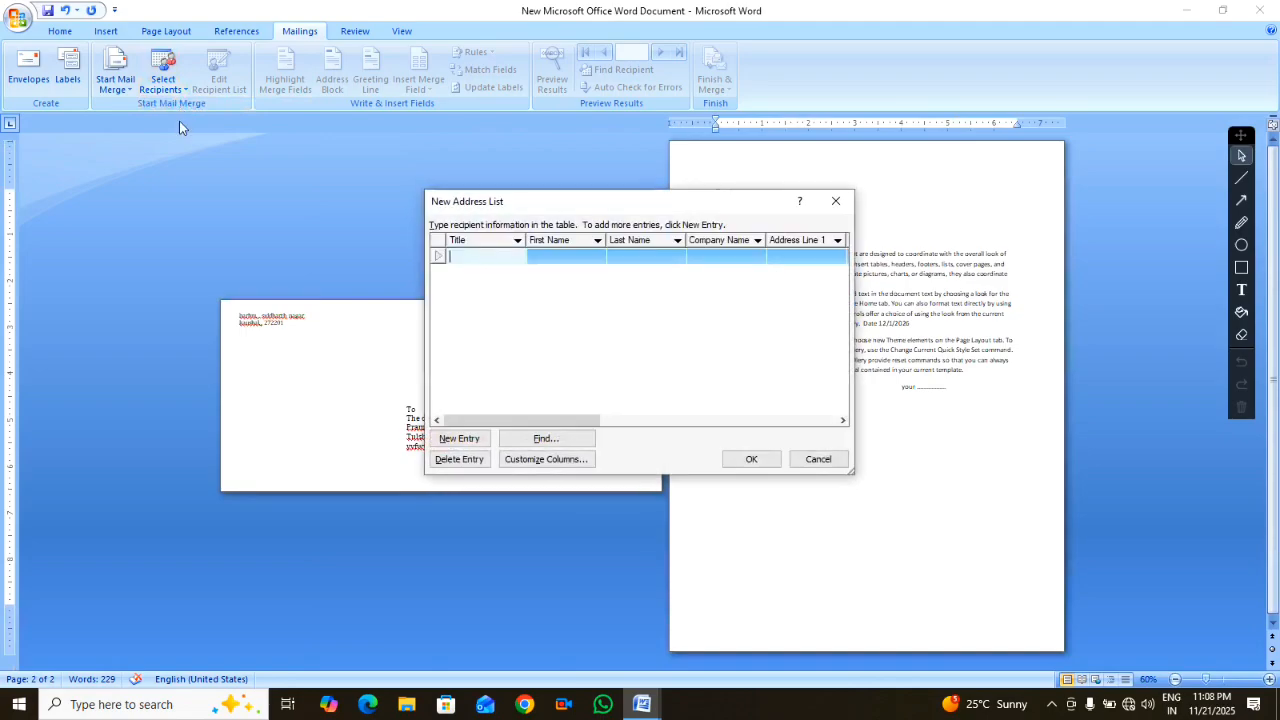
pyautogui.moveTo(572, 208); pyautogui.dragTo(404, 121)
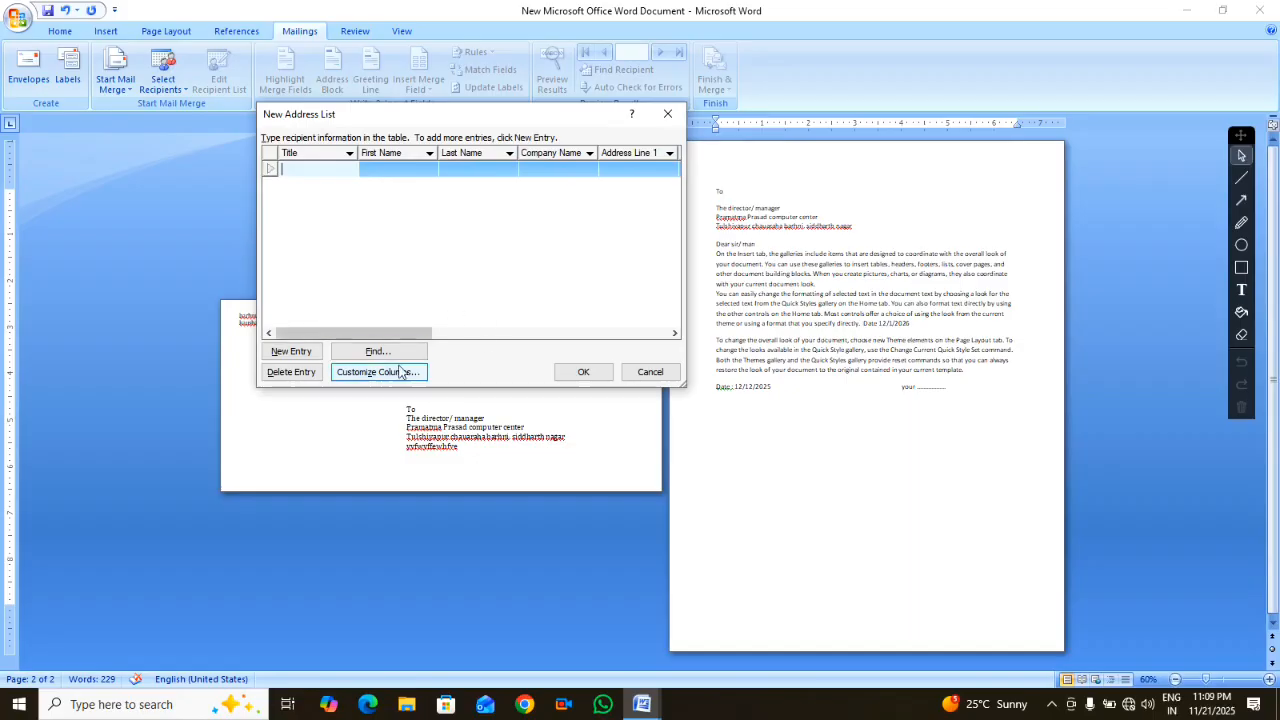
# In Customize Address List, delete the Title and First Name fields and rename Last Name to 'Name'
pyautogui.click(368, 373)
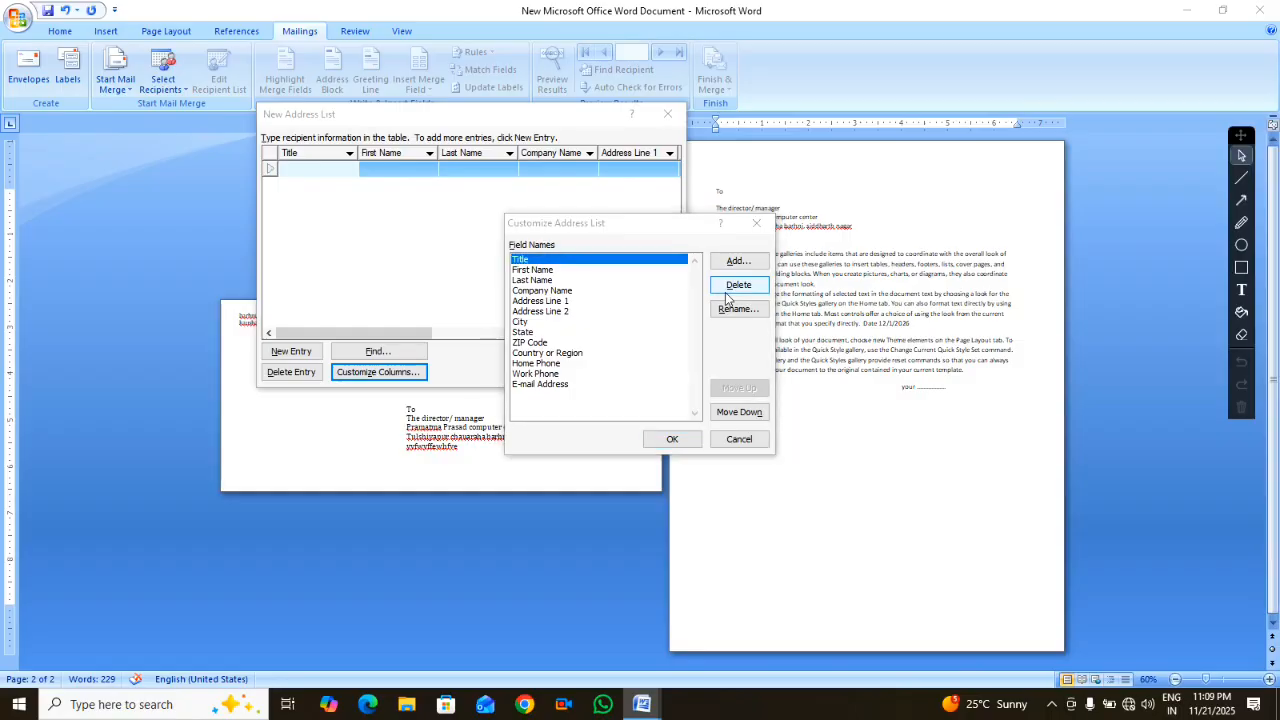
pyautogui.click(738, 285)
pyautogui.click(592, 396)
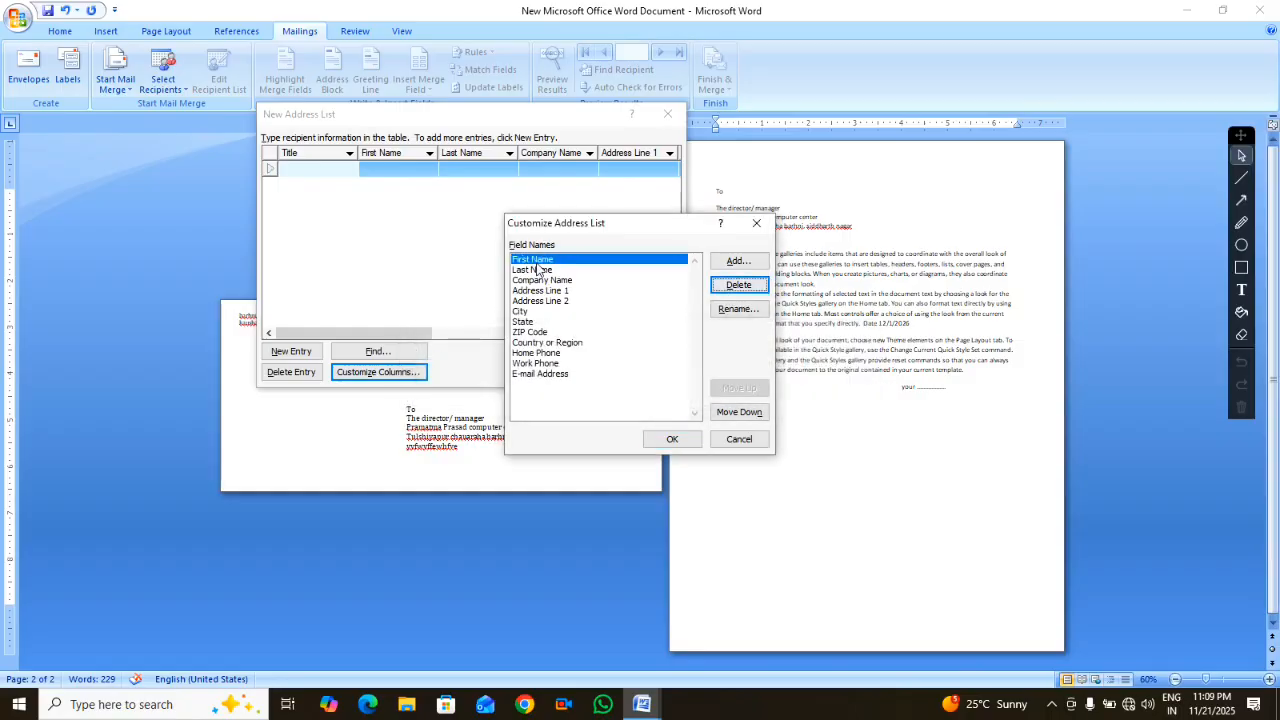
pyautogui.click(738, 285)
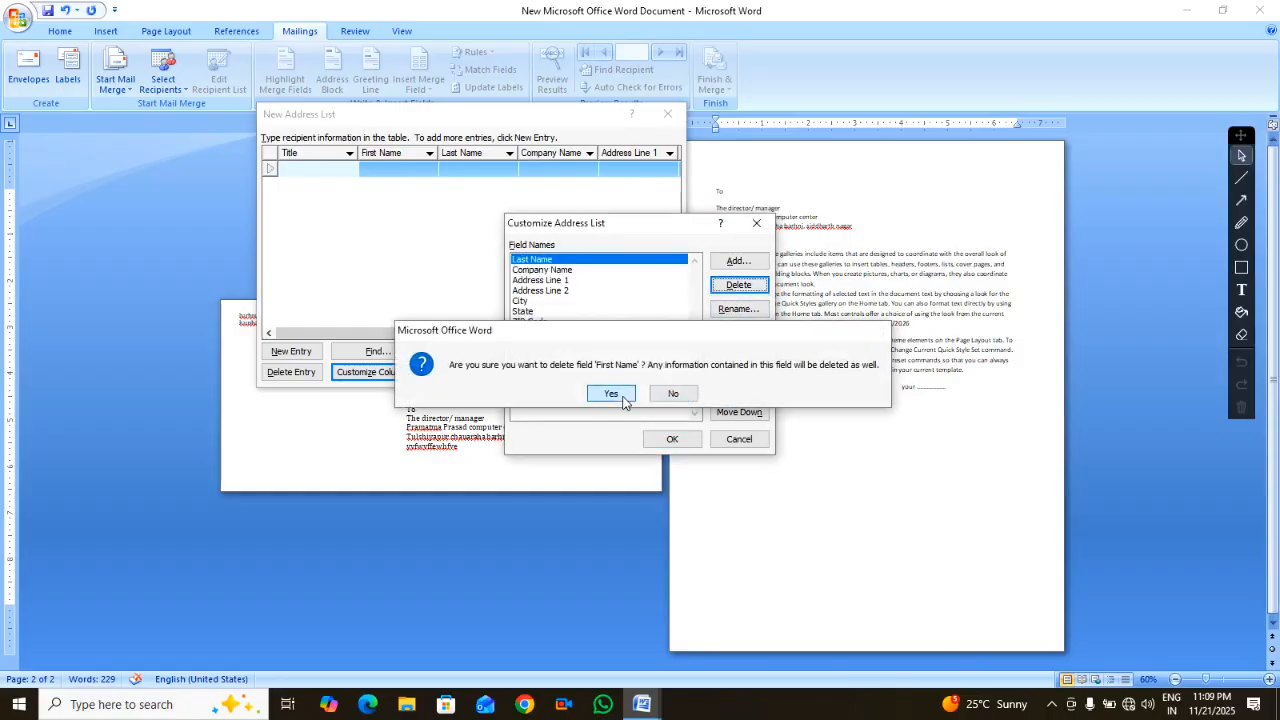
pyautogui.click(620, 397)
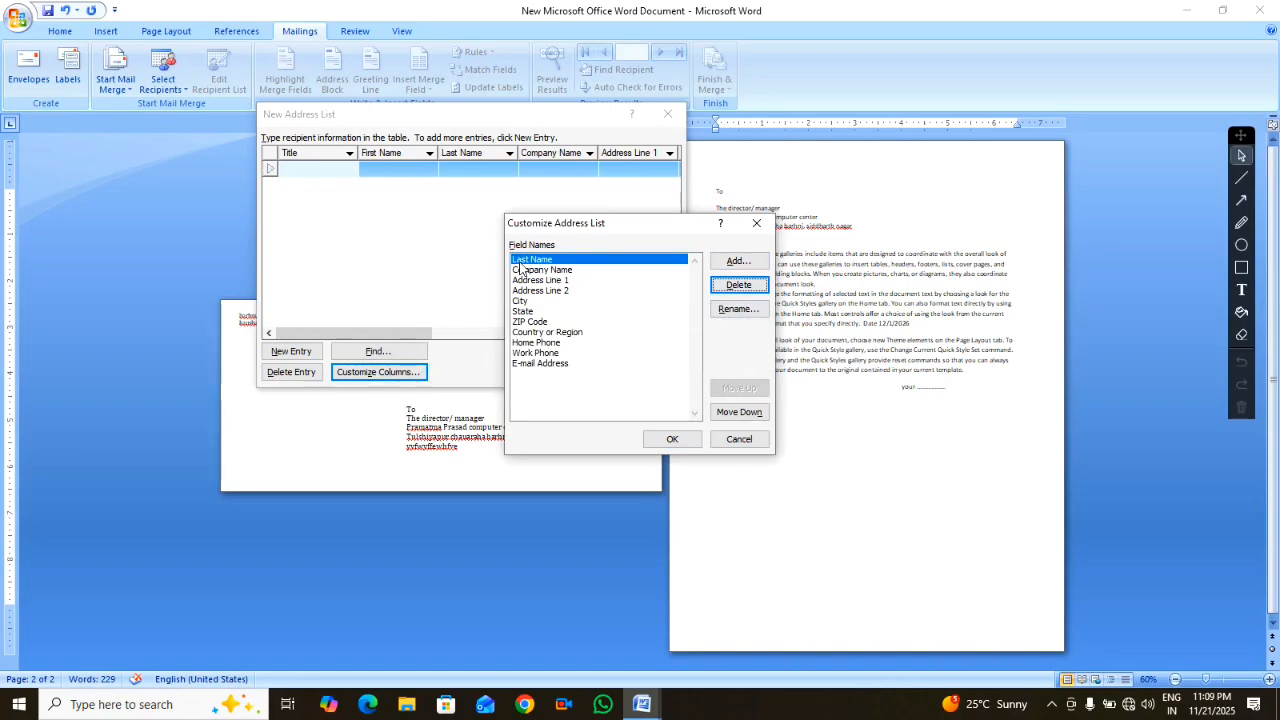
pyautogui.click(737, 309)
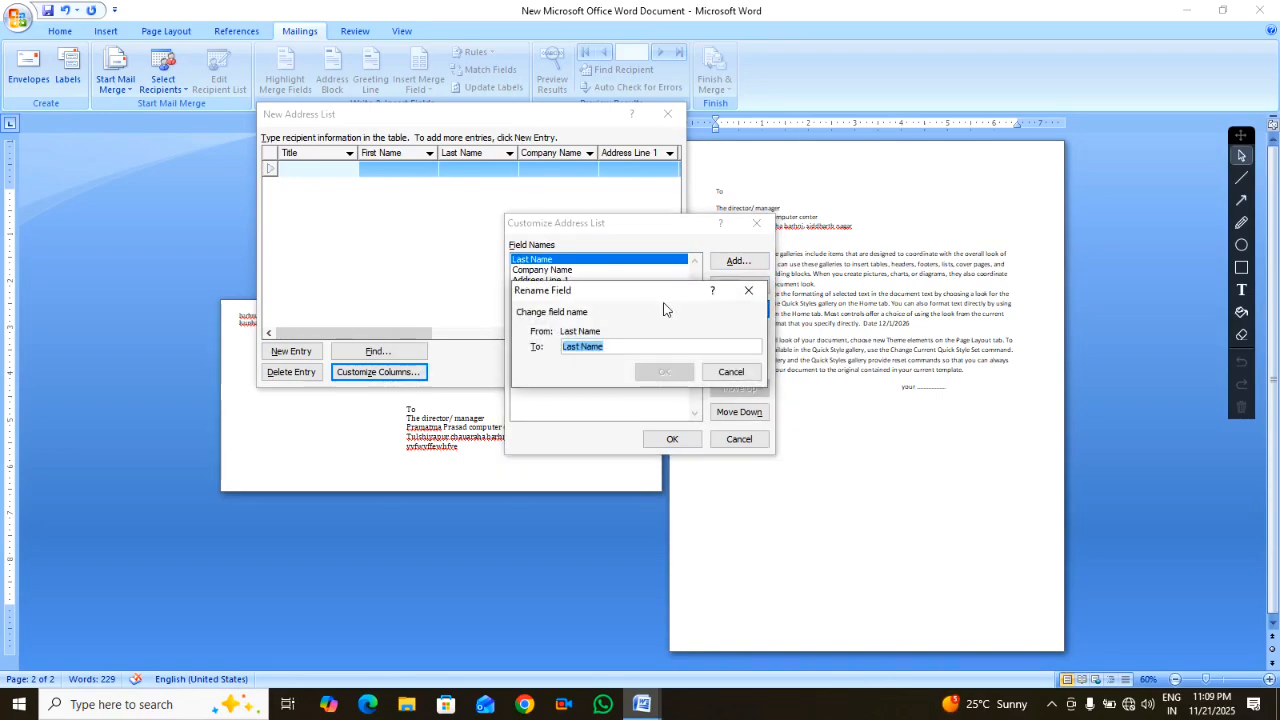
pyautogui.write('Name')
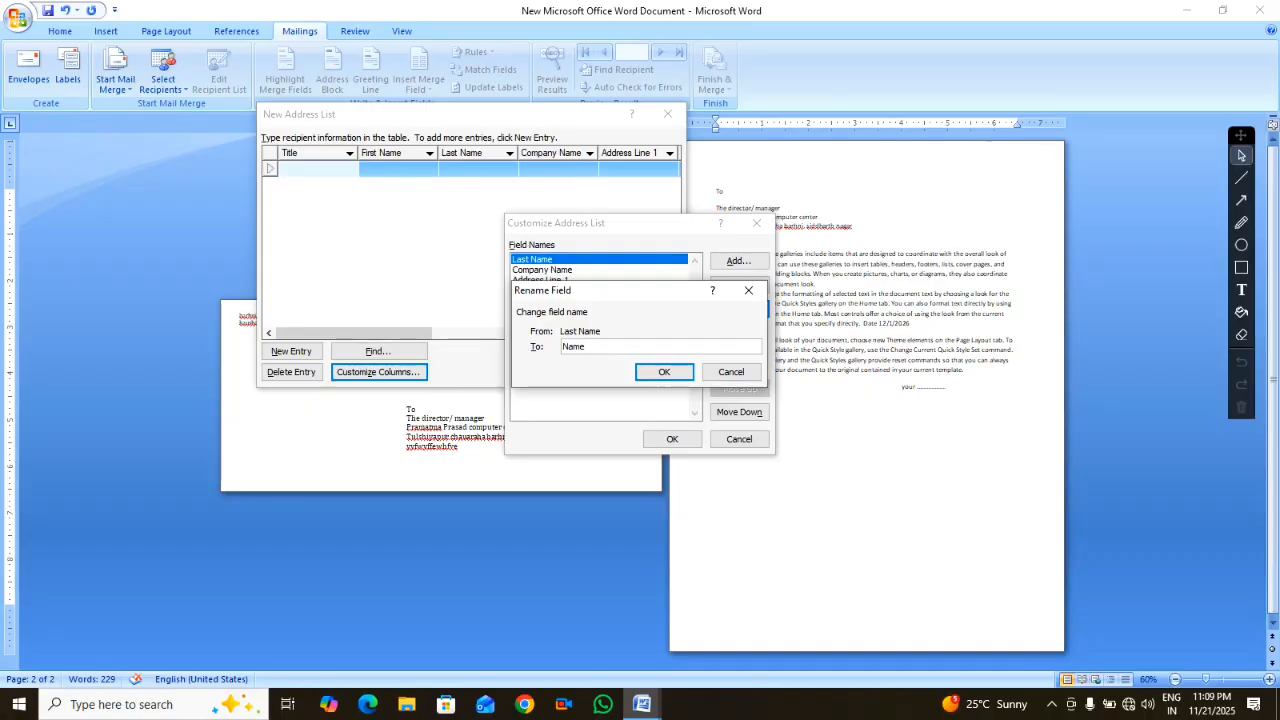
pyautogui.press('Return')
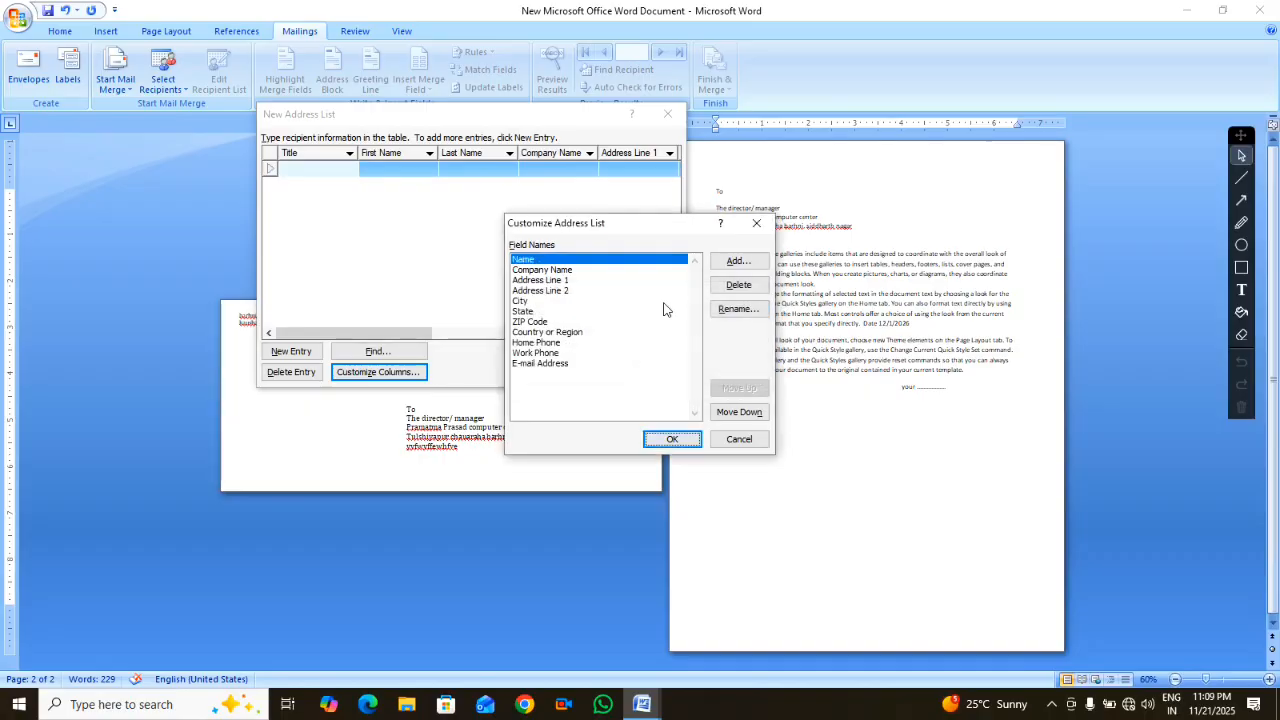
# Delete the Company Name and Address Line 1 fields
pyautogui.click(552, 273)
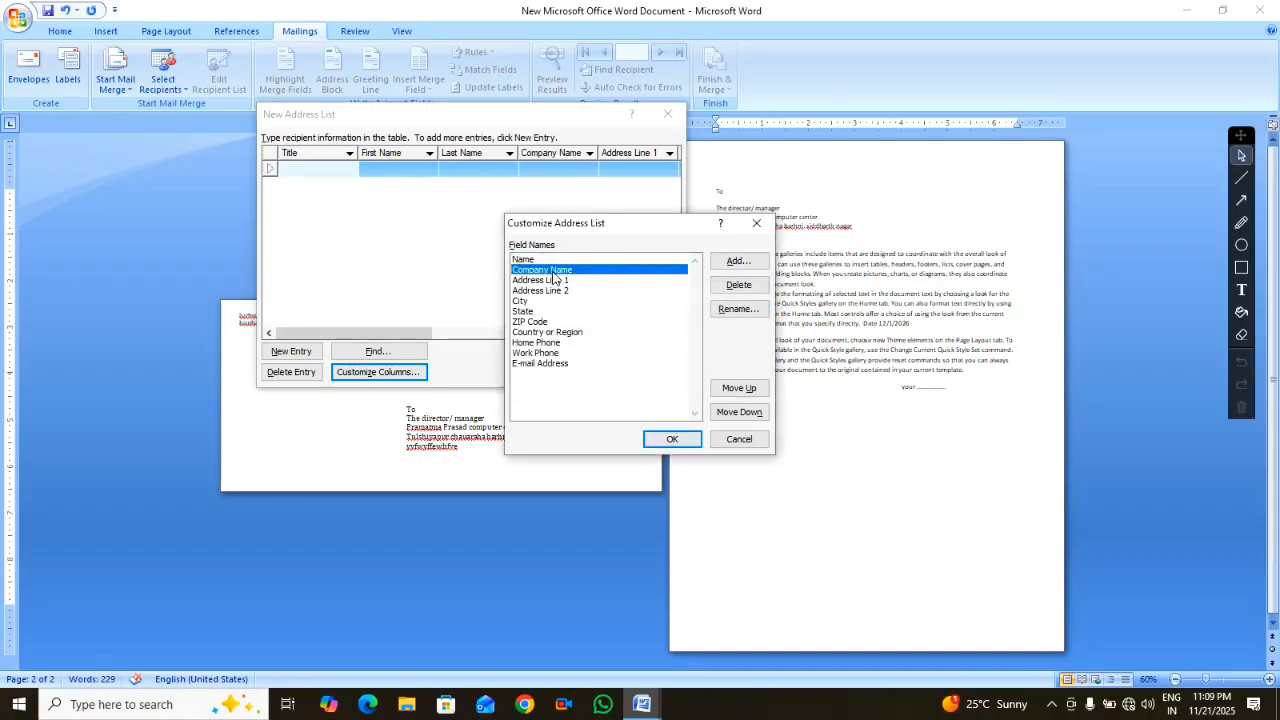
pyautogui.click(738, 285)
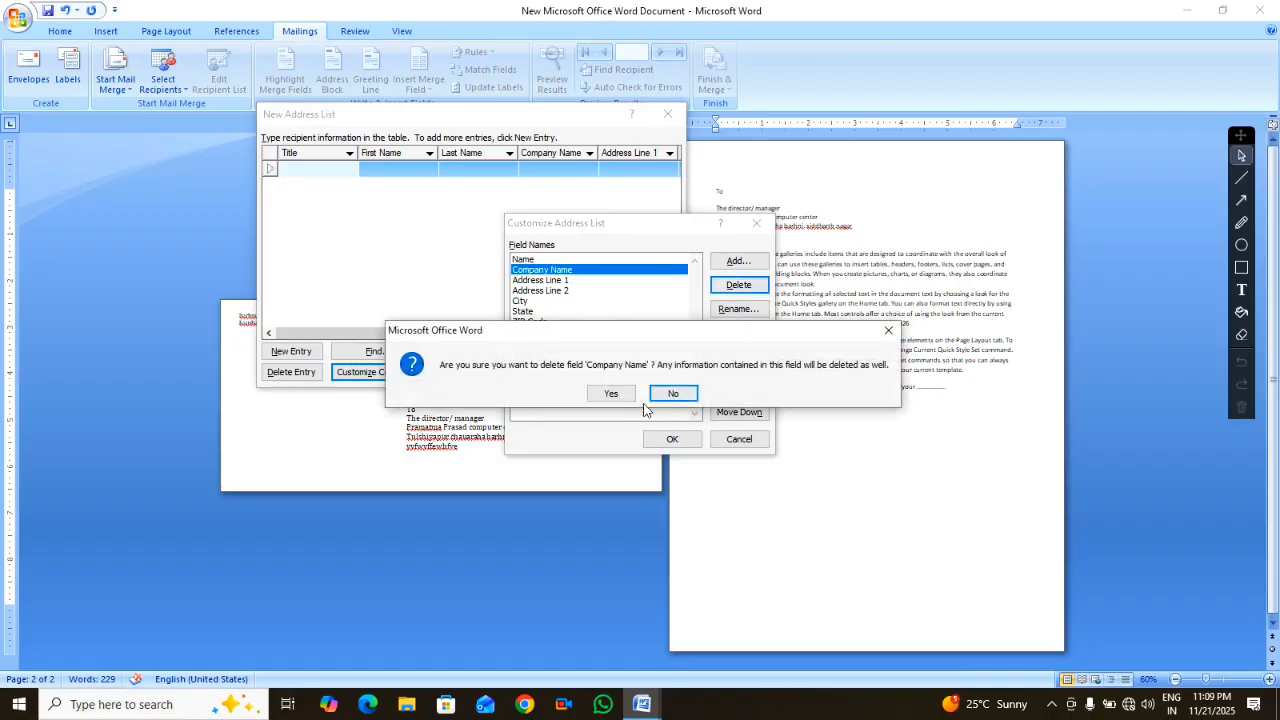
pyautogui.click(620, 394)
pyautogui.click(544, 271)
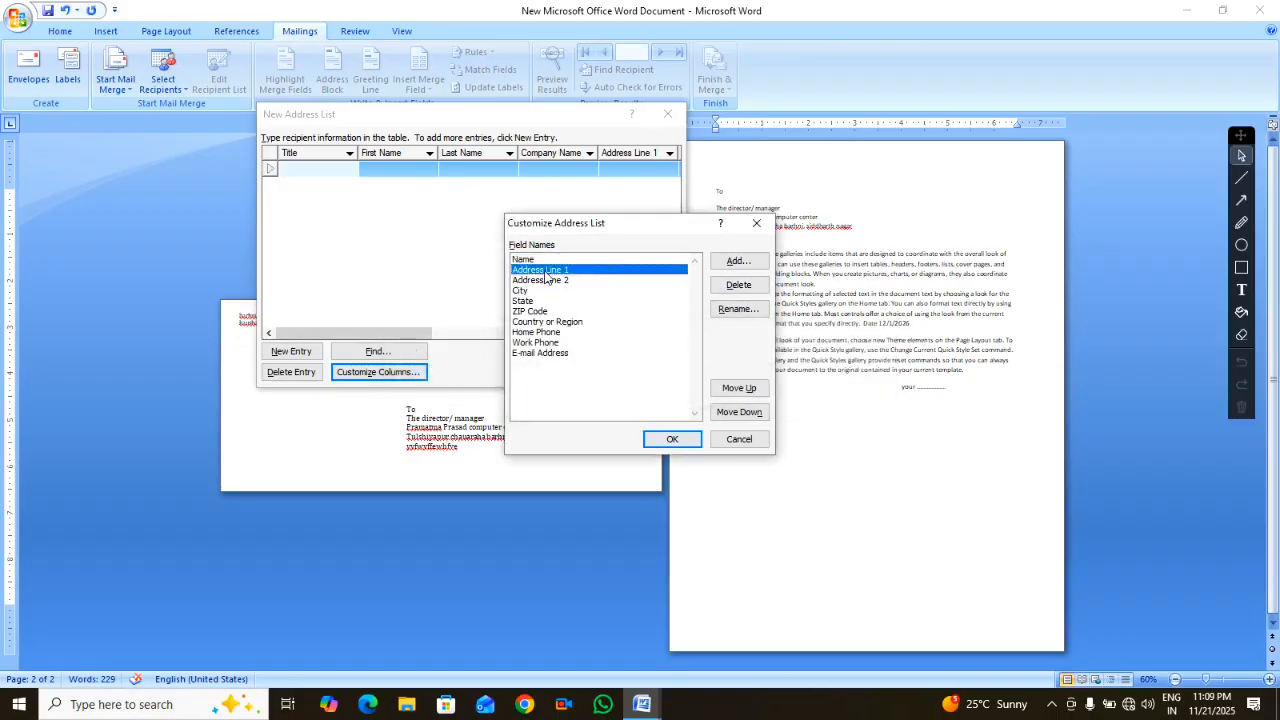
pyautogui.click(727, 289)
pyautogui.click(614, 394)
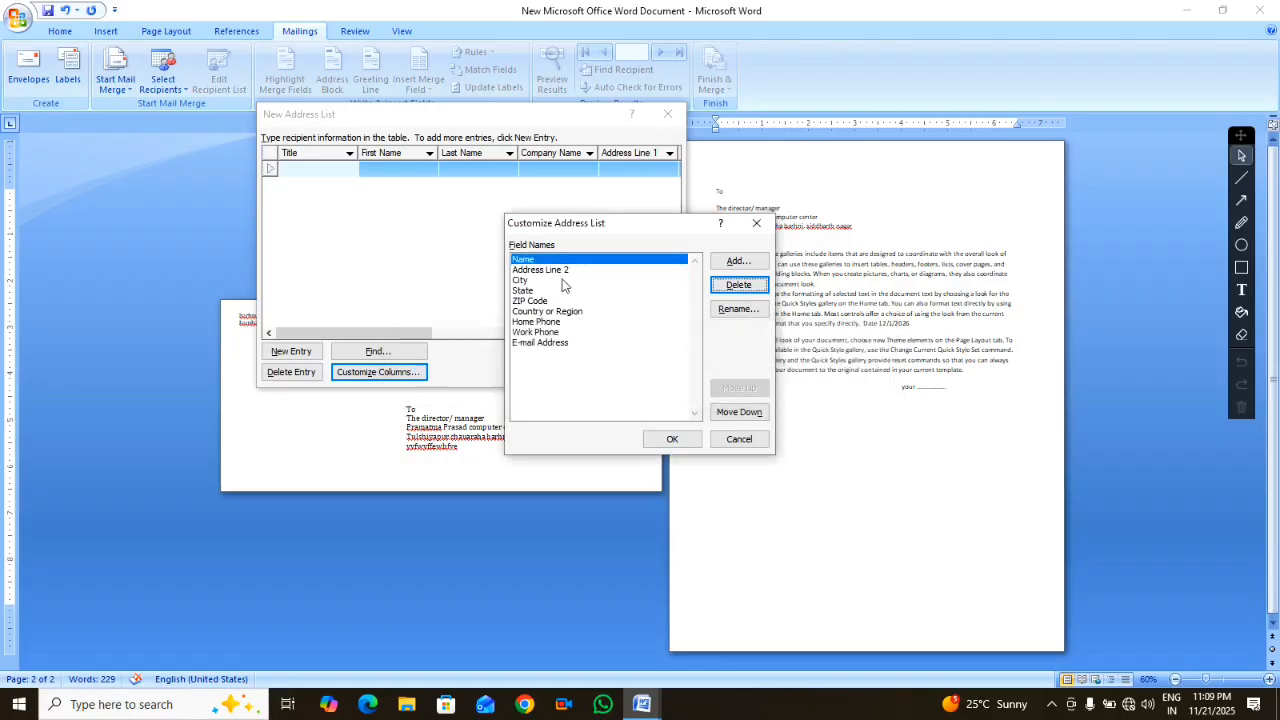
# Rename Address Line 2 to 'emp addres', fixing the invalid name after the warning
pyautogui.click(556, 271)
pyautogui.click(738, 310)
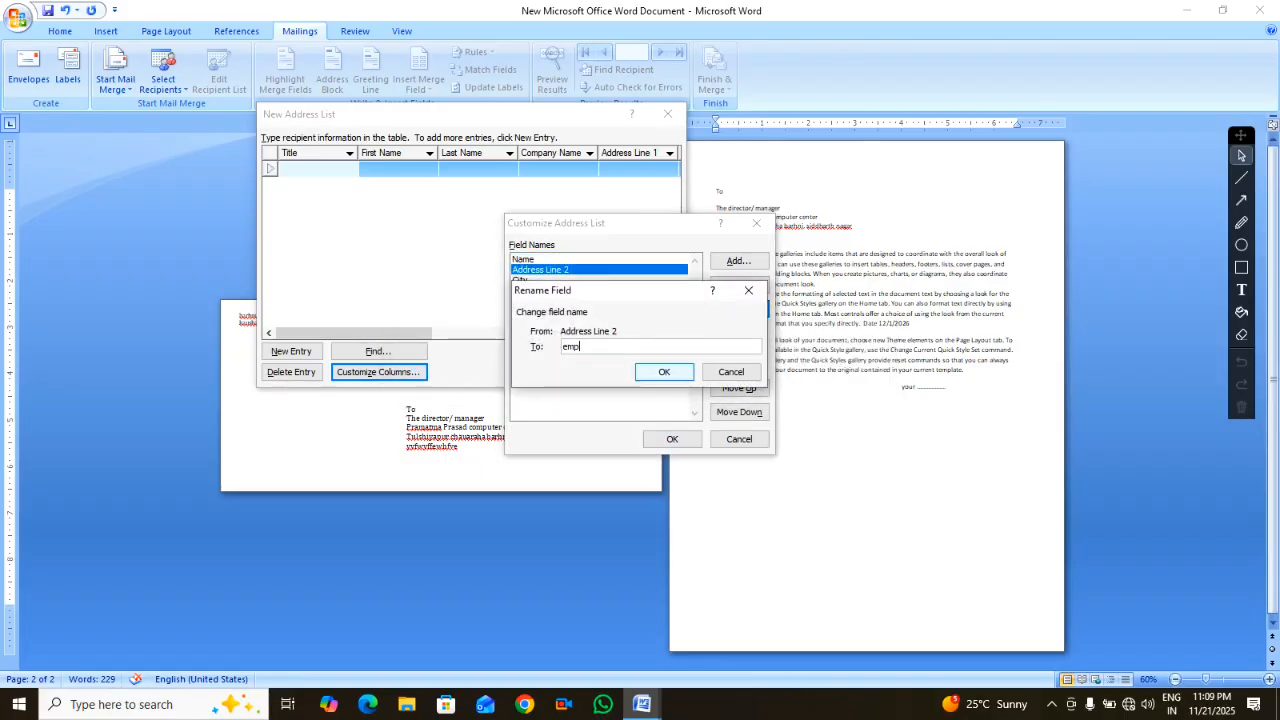
pyautogui.write('addres')
pyautogui.press('Return')
pyautogui.click(648, 391)
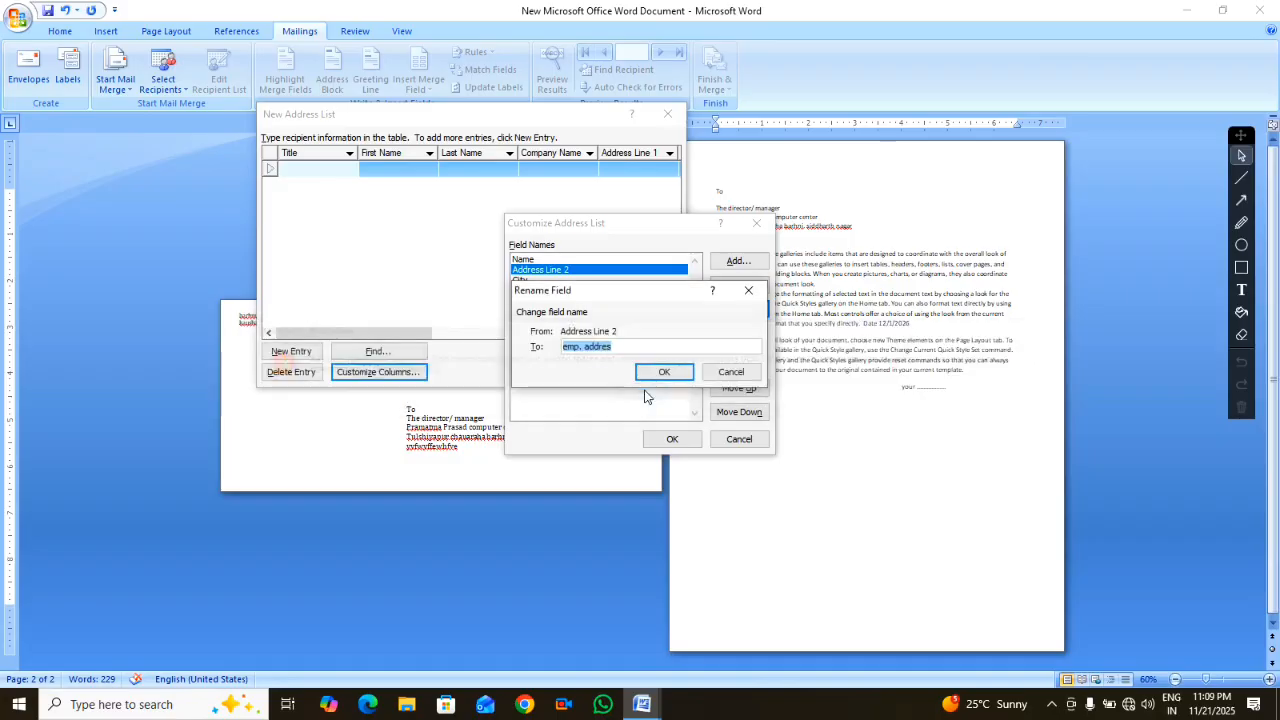
pyautogui.click(620, 349)
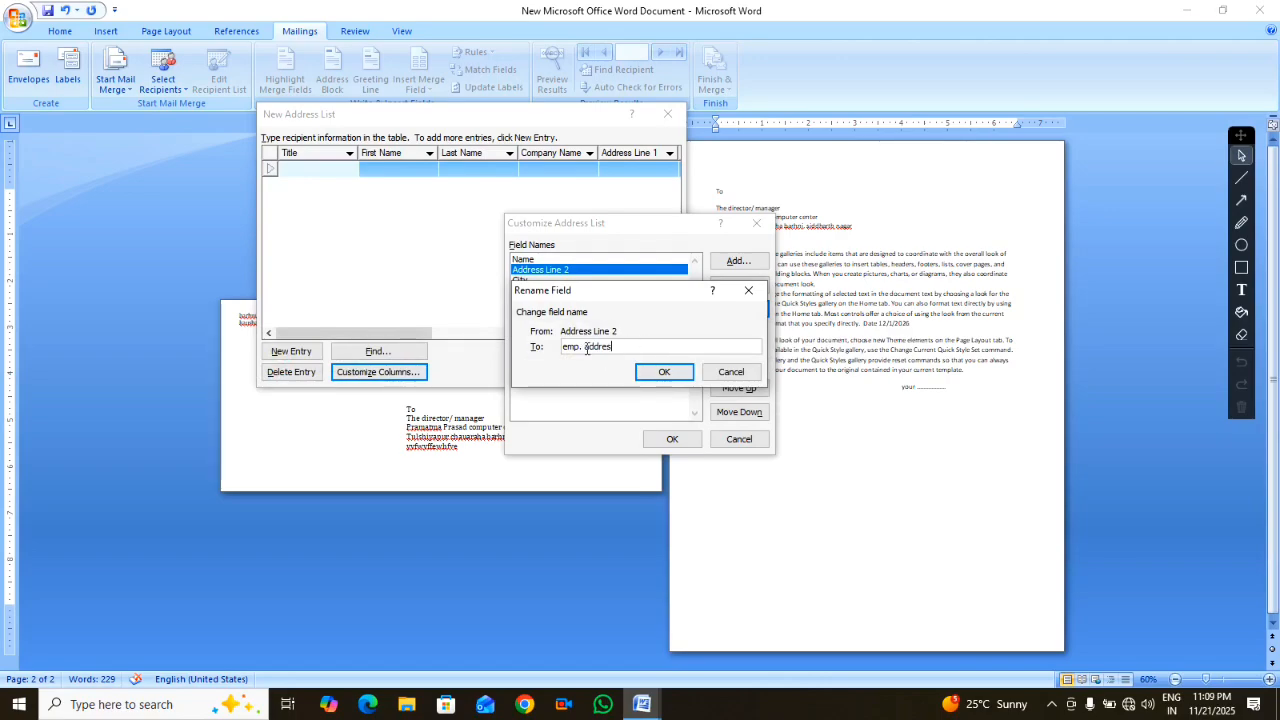
pyautogui.click(586, 347)
pyautogui.press('BackSpace')
pyautogui.press('BackSpace')
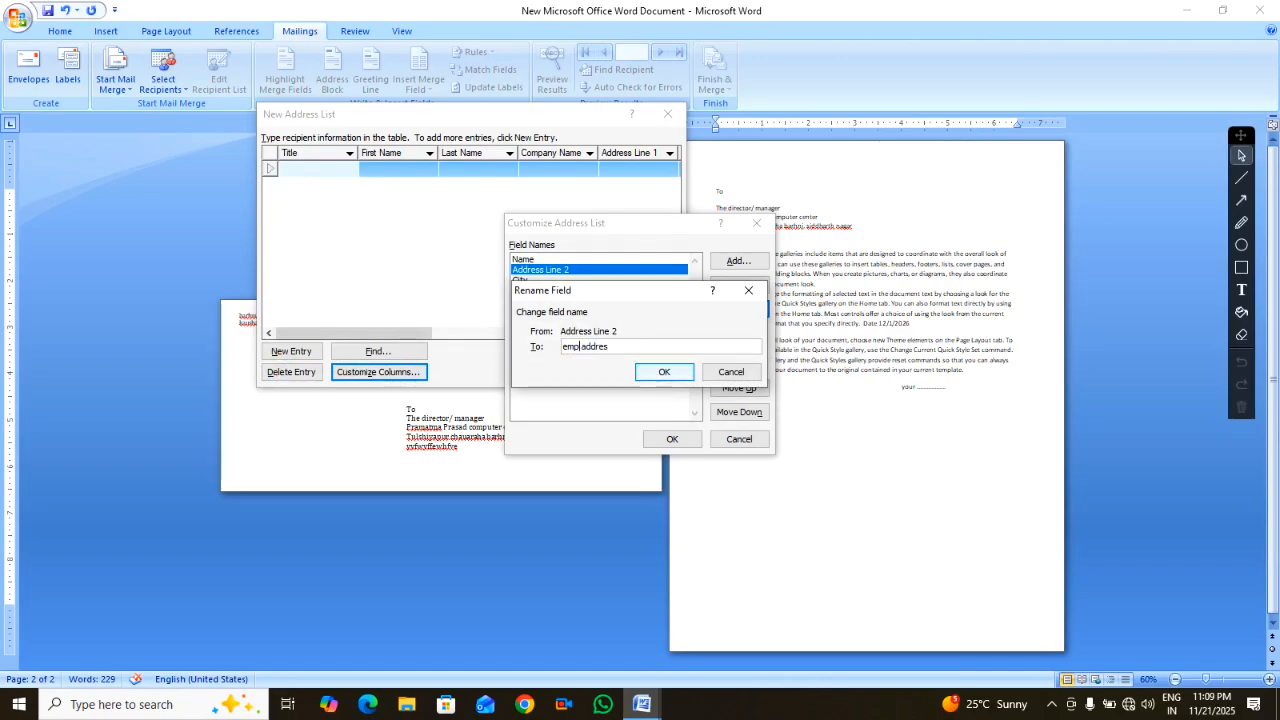
# Confirm the 'emp addres' rename, then delete the City and ZIP Code fields
pyautogui.click(651, 371)
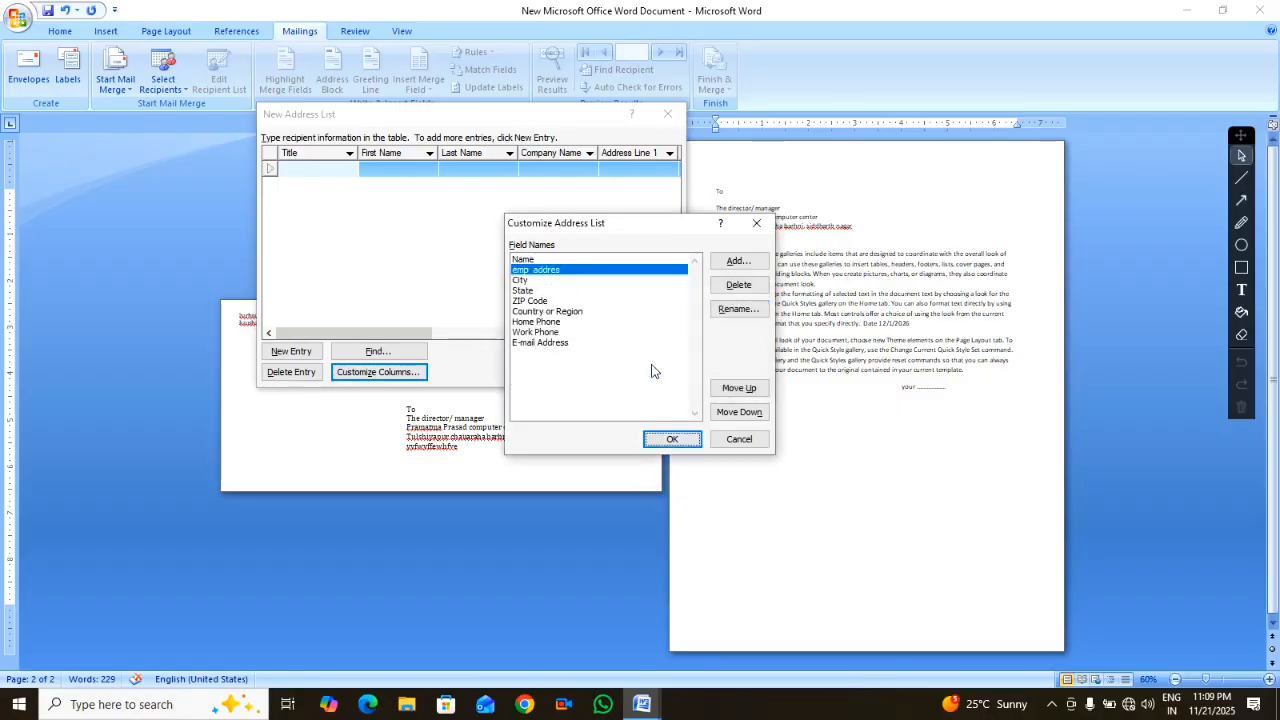
pyautogui.click(536, 292)
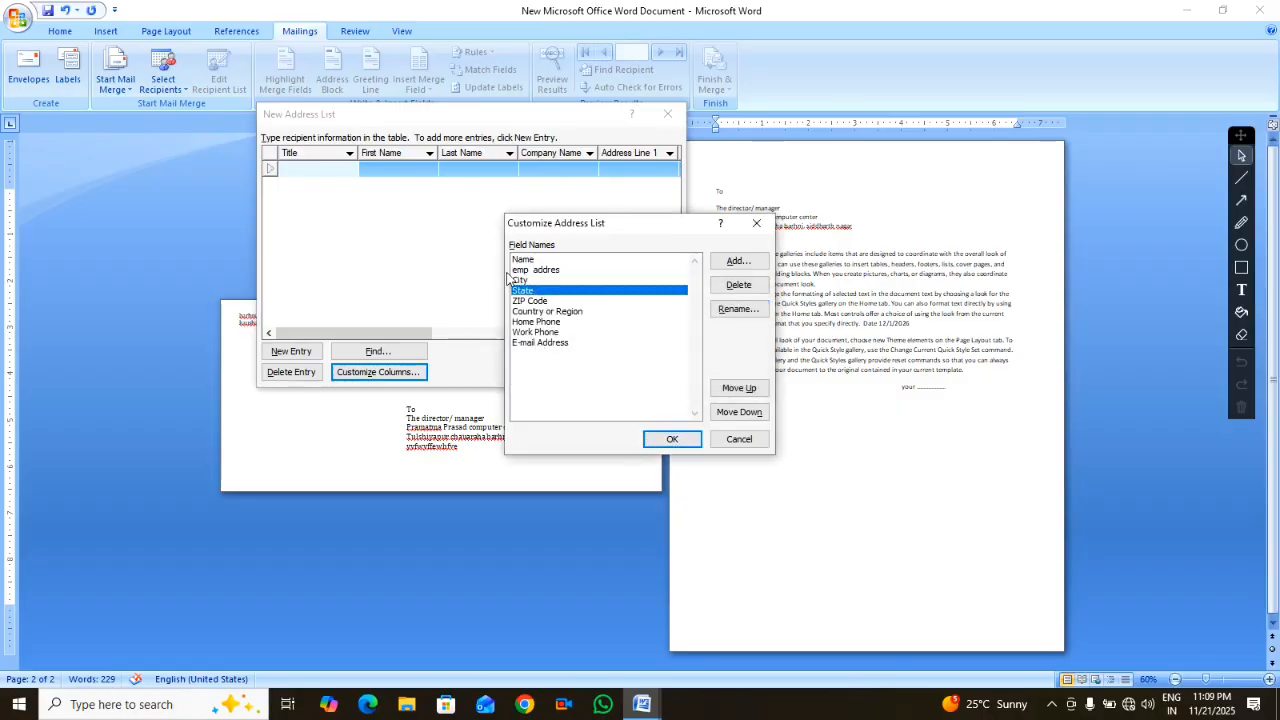
pyautogui.click(522, 282)
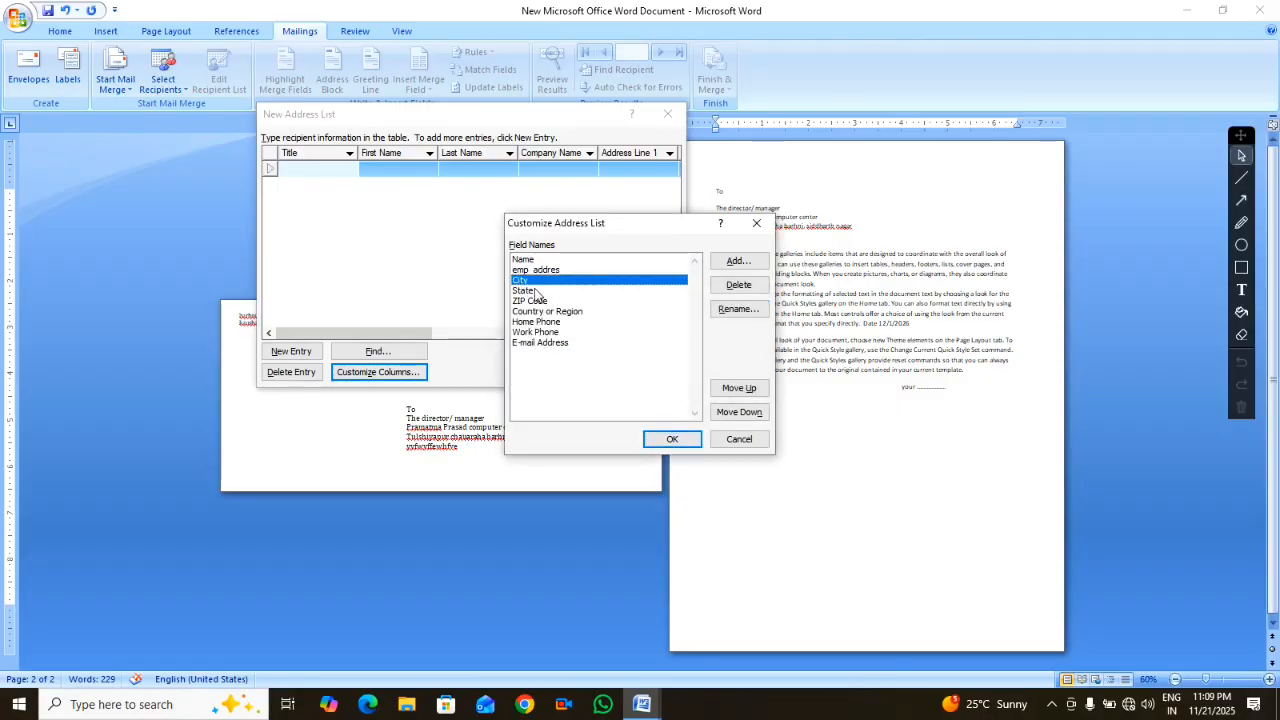
pyautogui.click(536, 291)
pyautogui.click(537, 281)
pyautogui.click(735, 284)
pyautogui.click(606, 394)
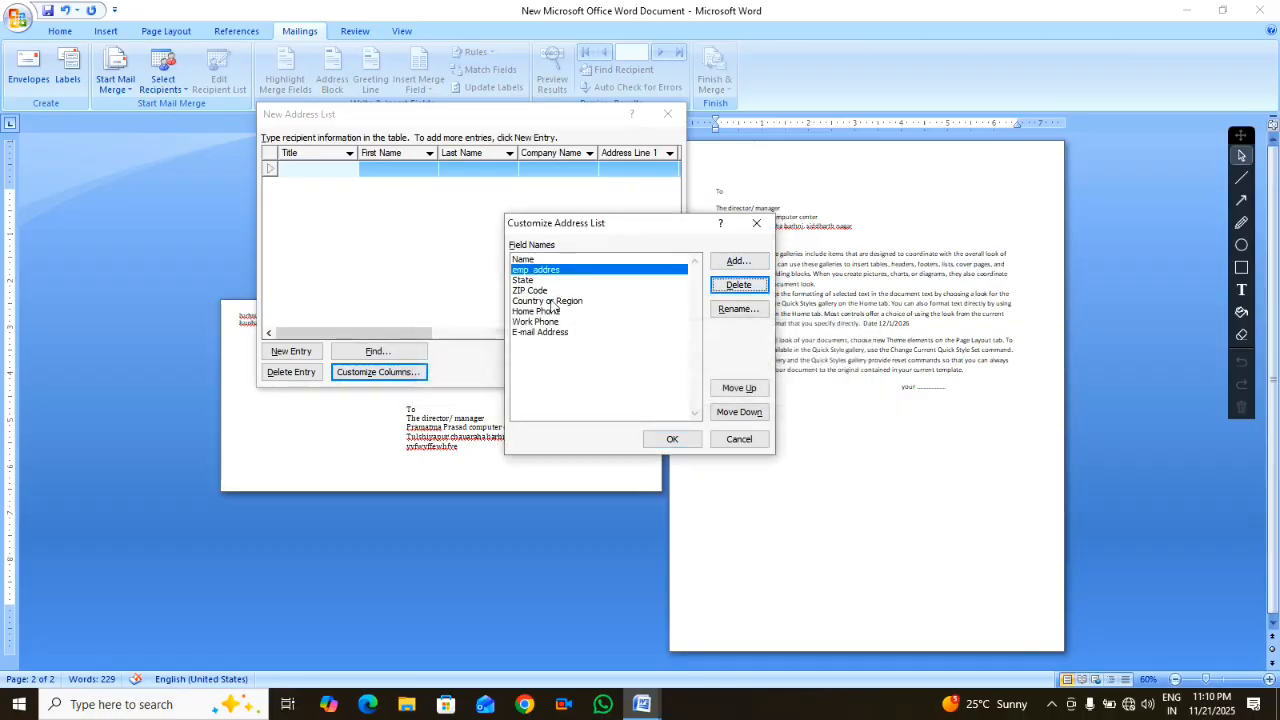
pyautogui.click(540, 283)
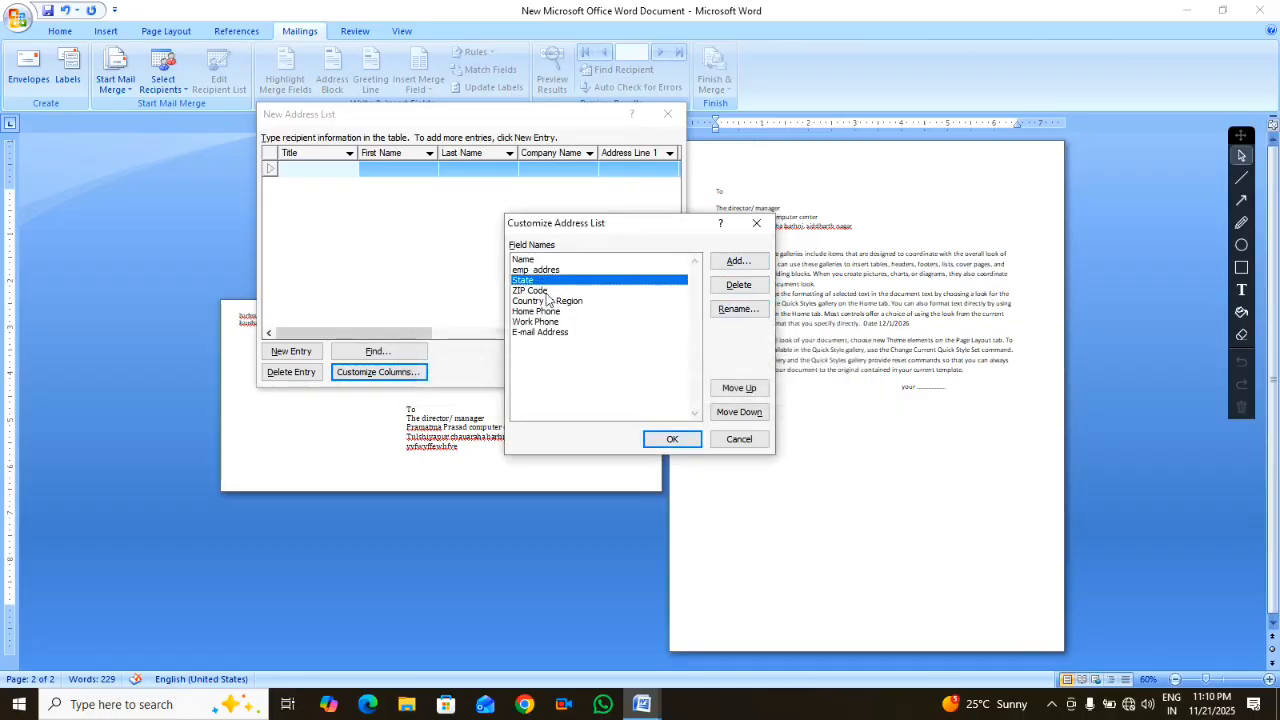
pyautogui.click(534, 292)
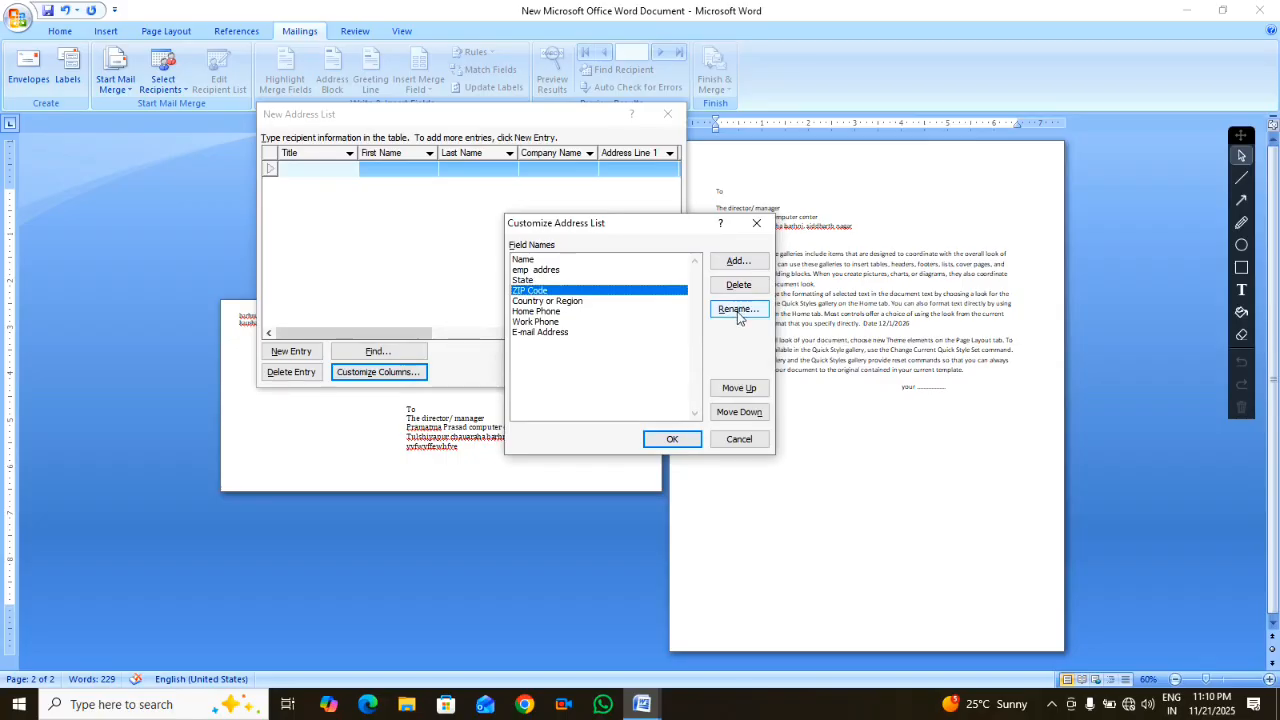
pyautogui.click(738, 284)
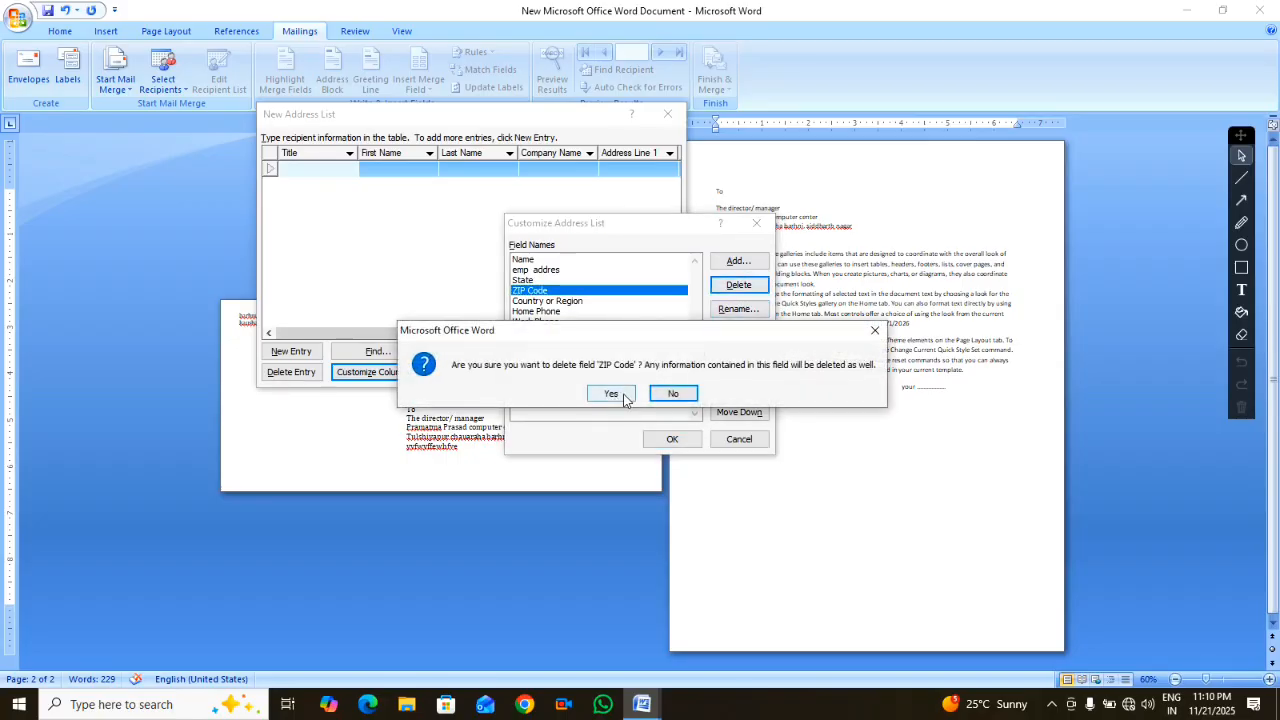
pyautogui.click(611, 393)
# Delete the Country or Region and Home Phone fields
pyautogui.click(562, 291)
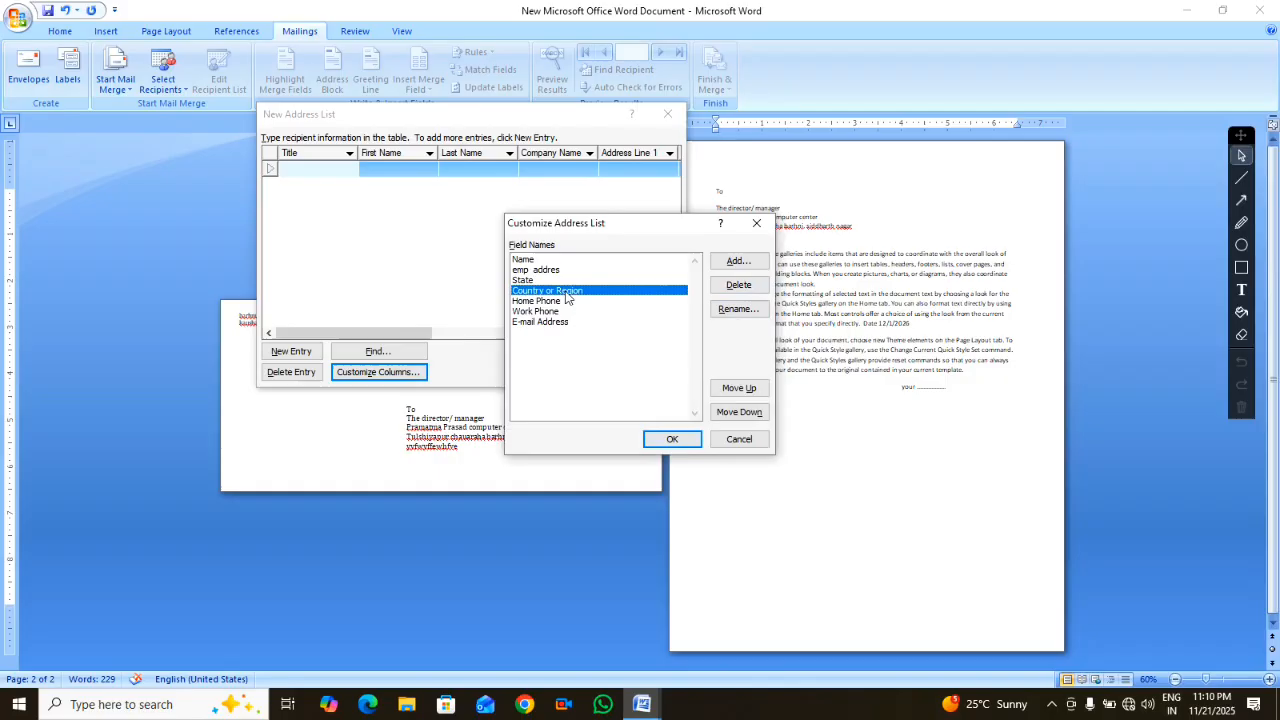
pyautogui.click(721, 285)
pyautogui.click(605, 395)
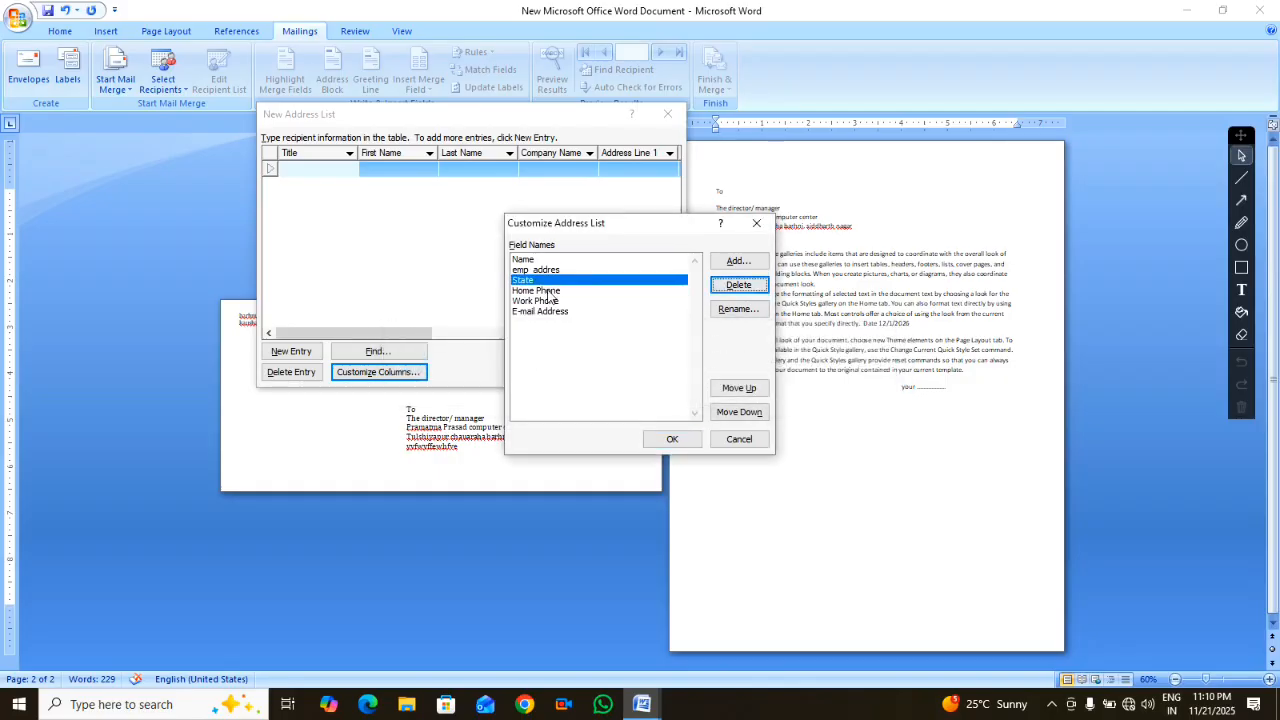
pyautogui.click(548, 291)
pyautogui.click(738, 285)
pyautogui.click(611, 393)
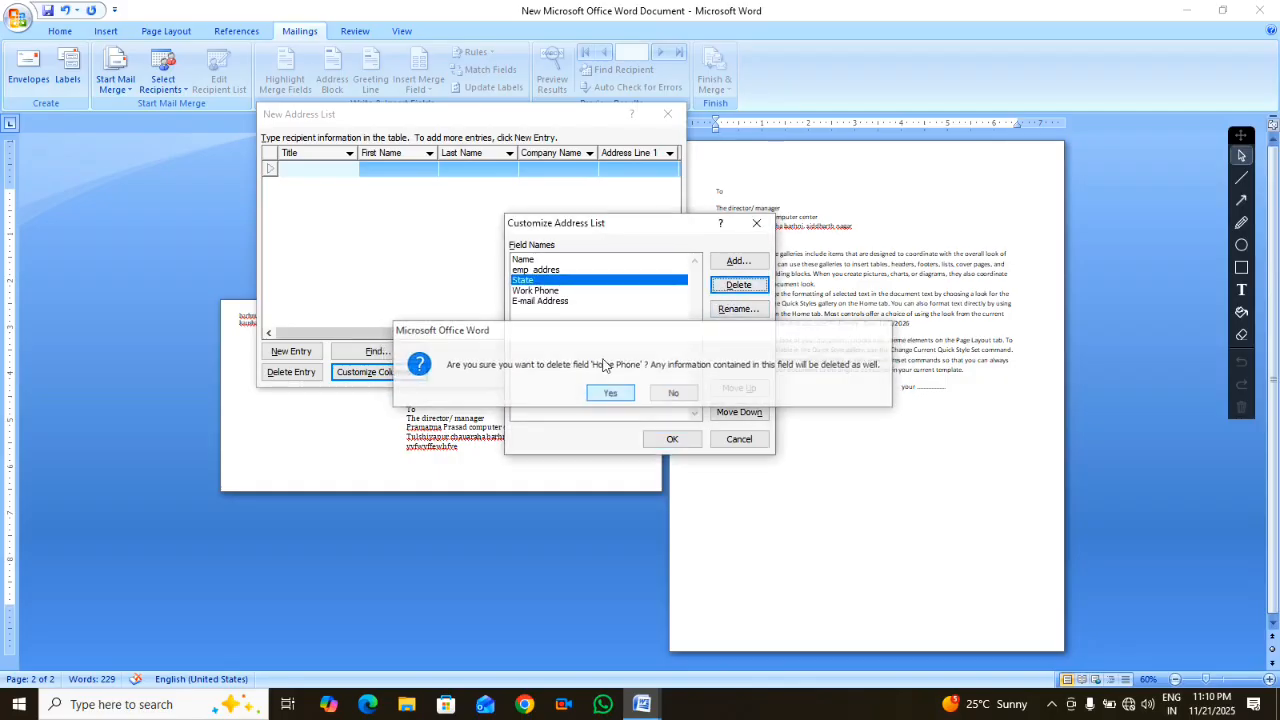
# Keep the Work Phone field and delete the E-mail Address field
pyautogui.click(554, 291)
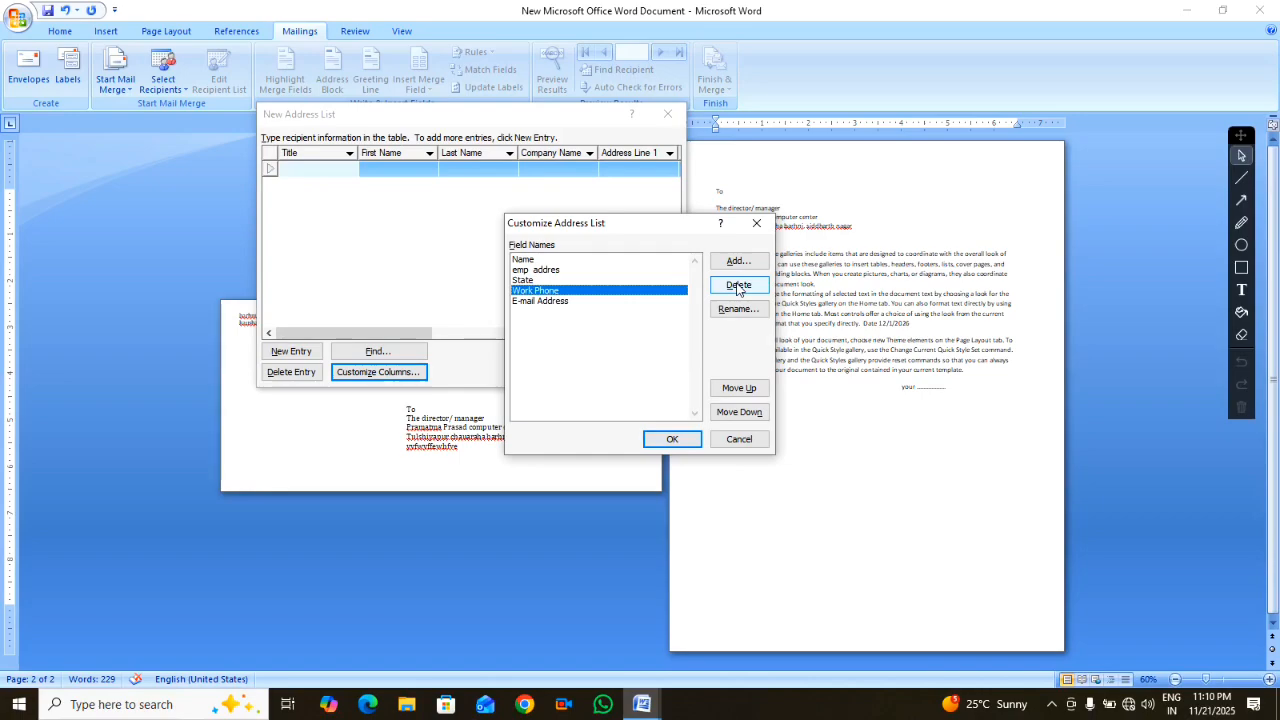
pyautogui.click(738, 287)
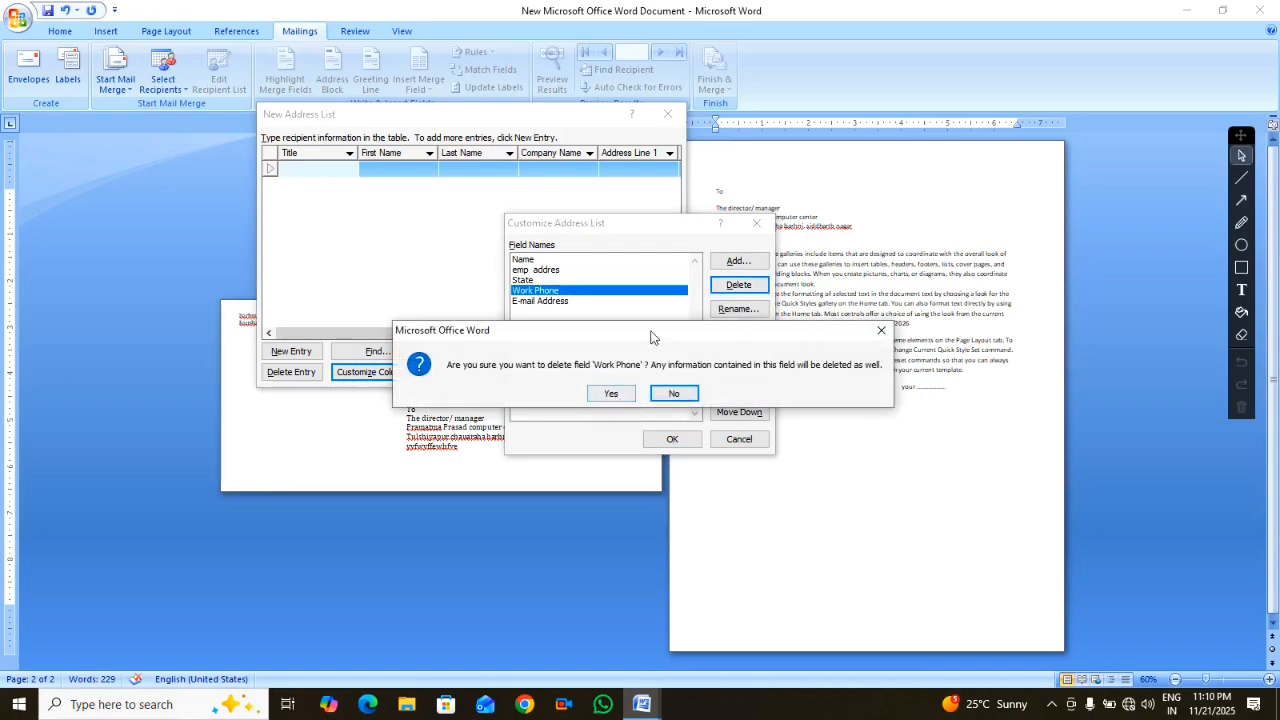
pyautogui.click(881, 330)
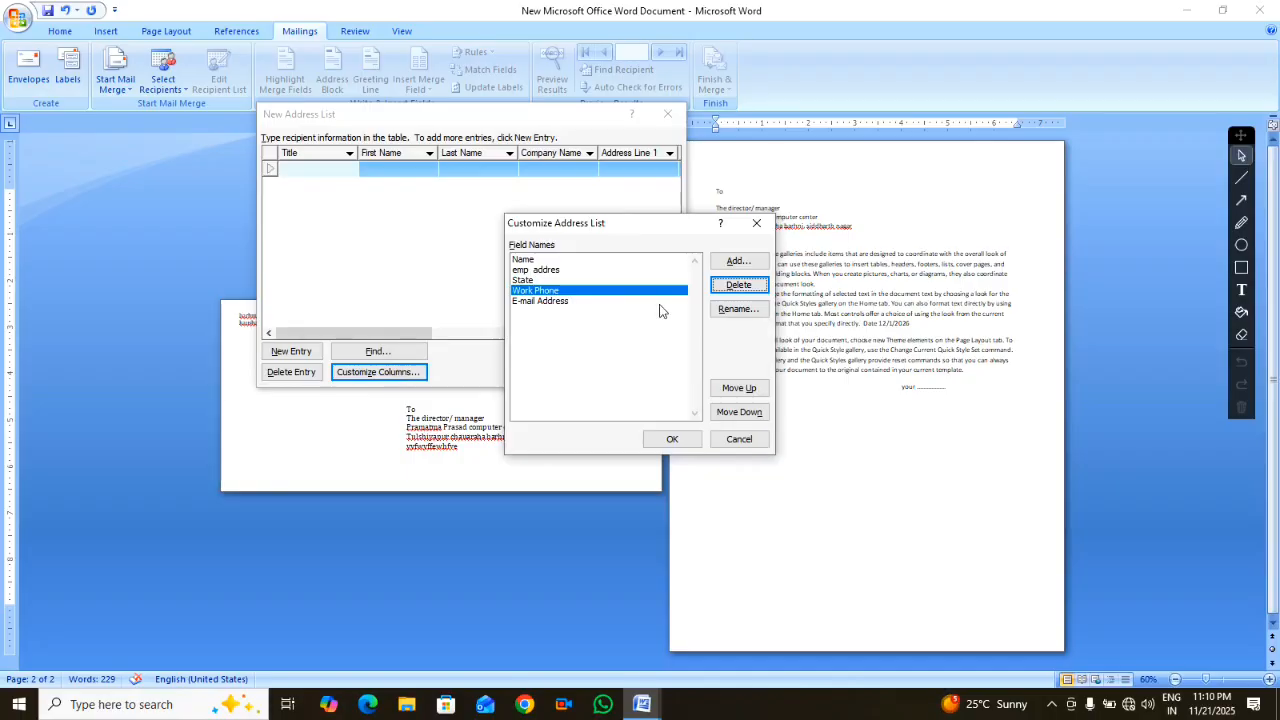
pyautogui.click(540, 301)
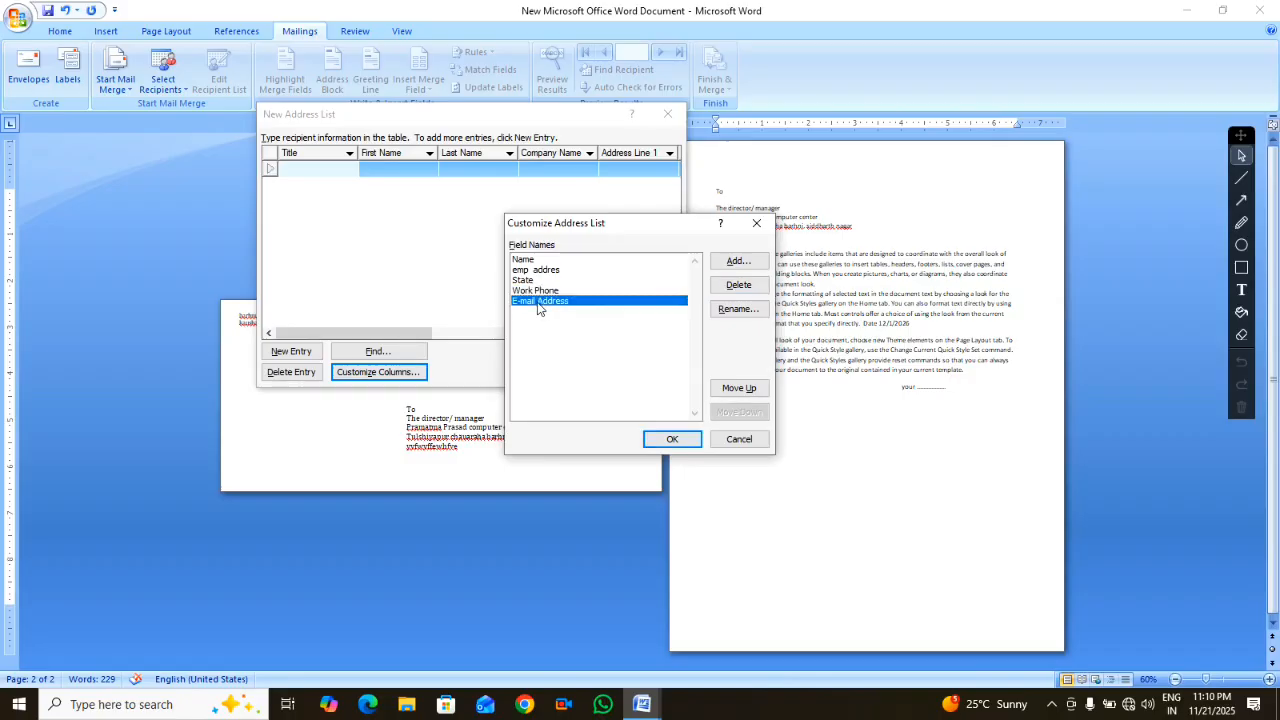
pyautogui.click(727, 288)
pyautogui.click(611, 396)
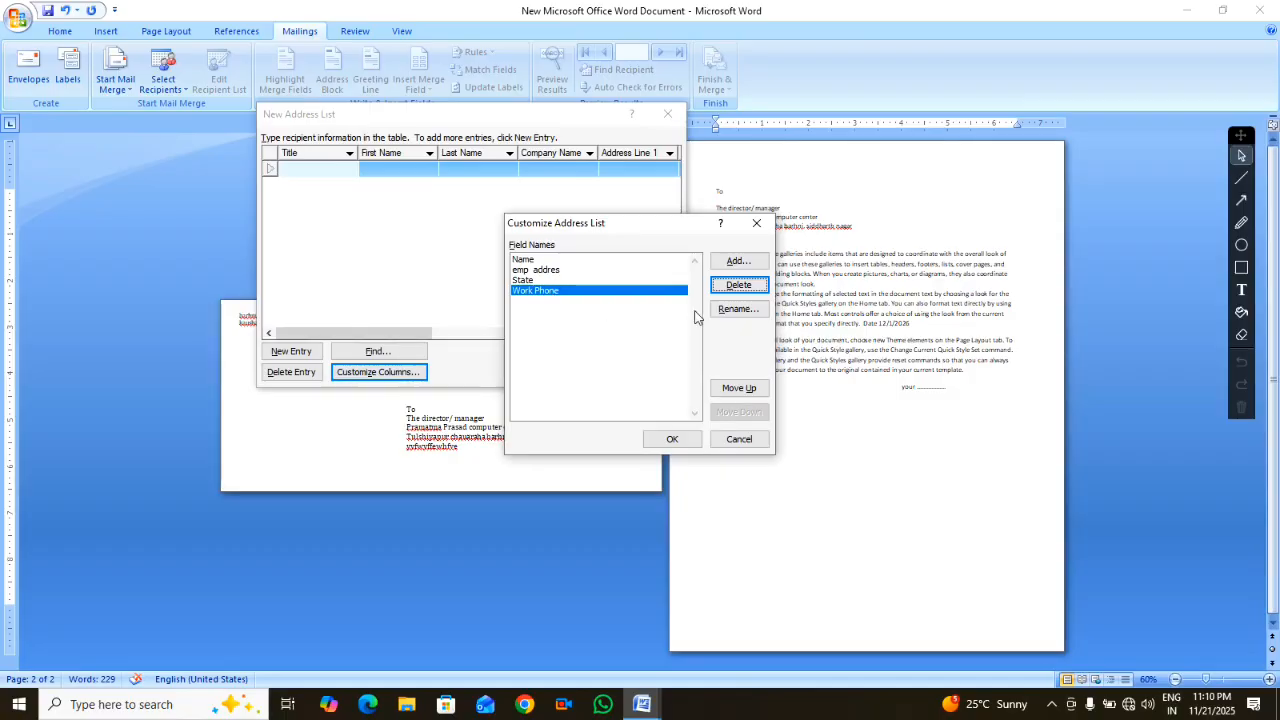
# Add a 'joining date' field after Work Phone in the recipient field list
pyautogui.click(738, 261)
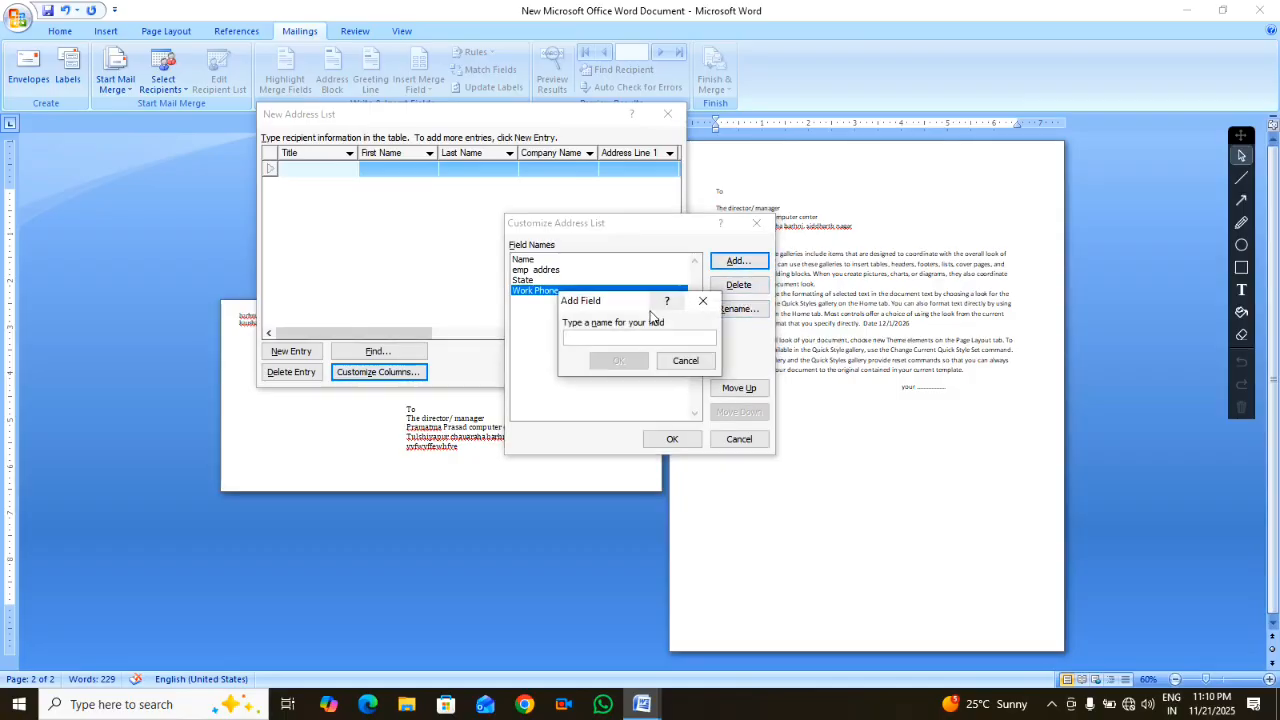
pyautogui.write('joinin')
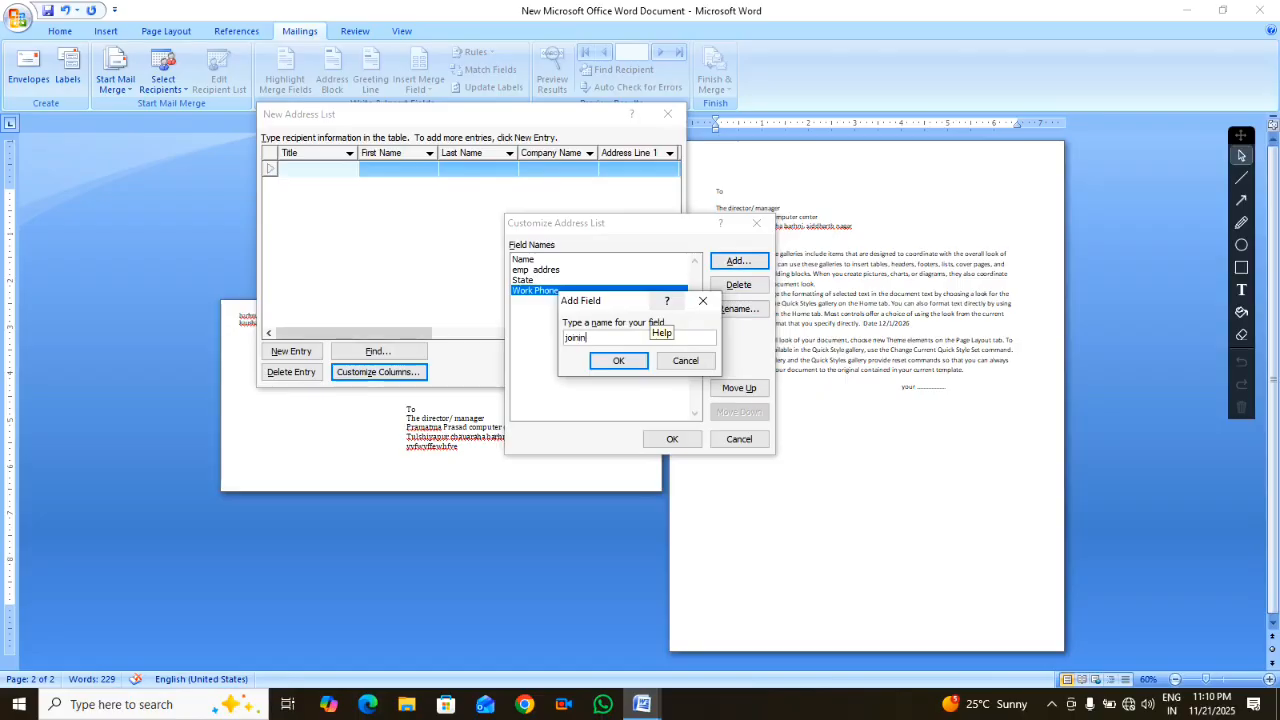
pyautogui.write('g date')
pyautogui.press('Return')
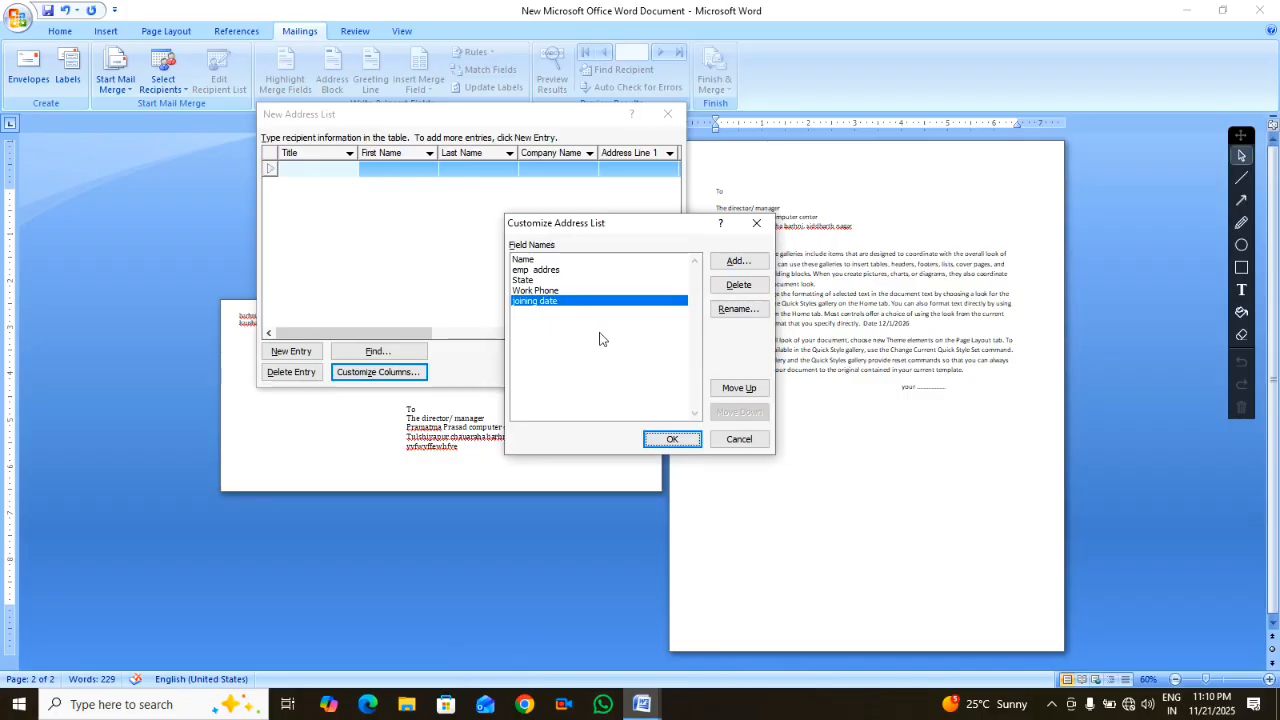
# Apply the customized columns Name, emp addres, State, Work Phone and joining date to the address list
pyautogui.click(670, 440)
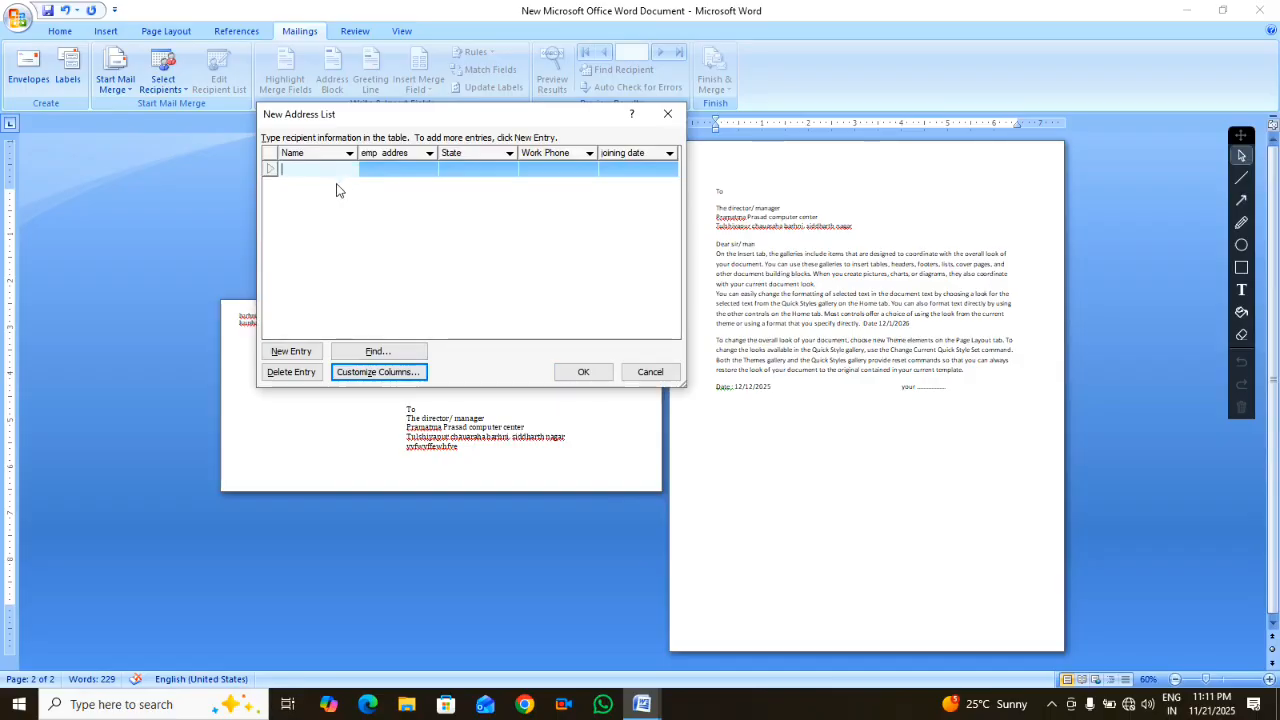
# Enter the first recipient's name, address, state, work phone and joining date 12/12/2025
pyautogui.write('ajay')
pyautogui.press('Tab')
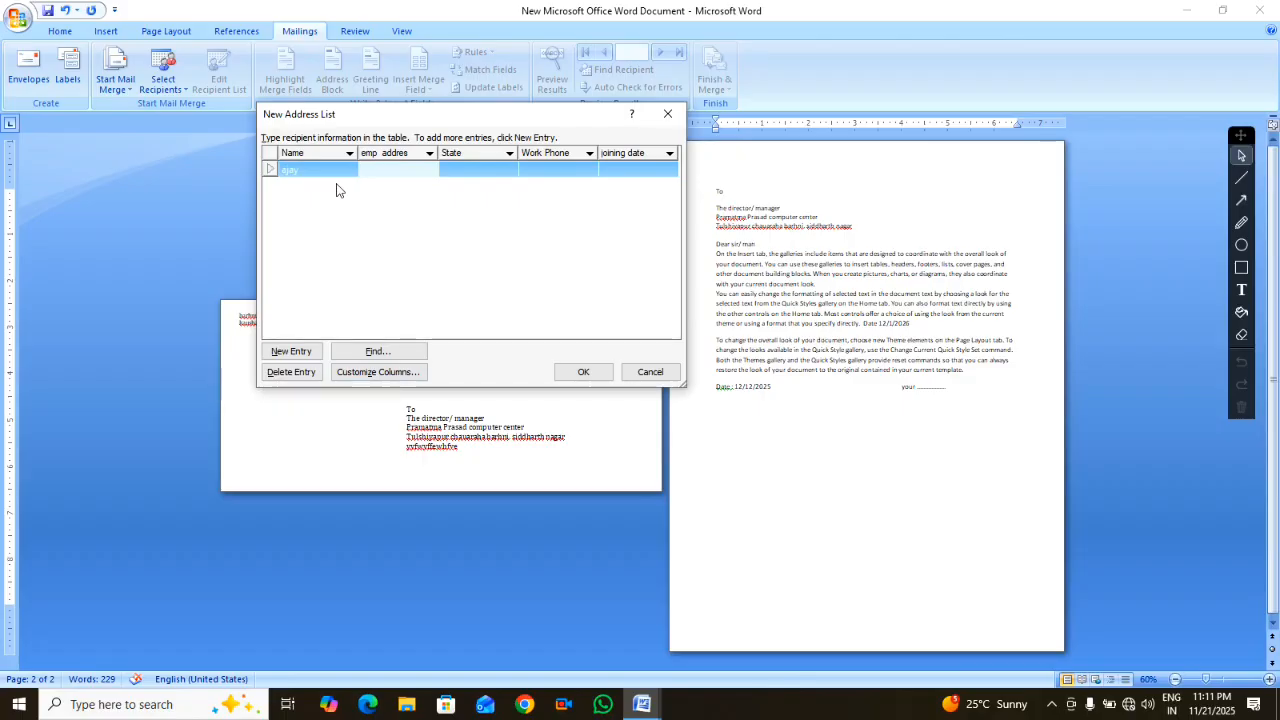
pyautogui.write('manpur')
pyautogui.press('Tab')
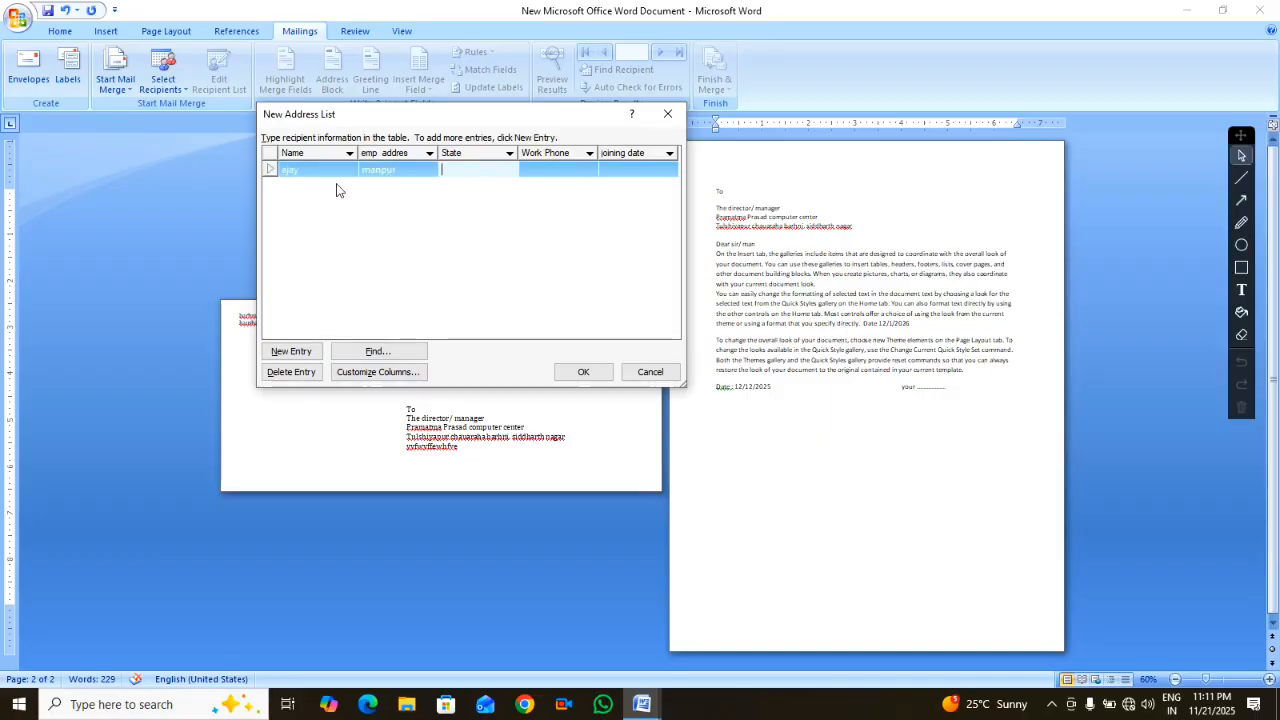
pyautogui.write('up')
pyautogui.press('Tab')
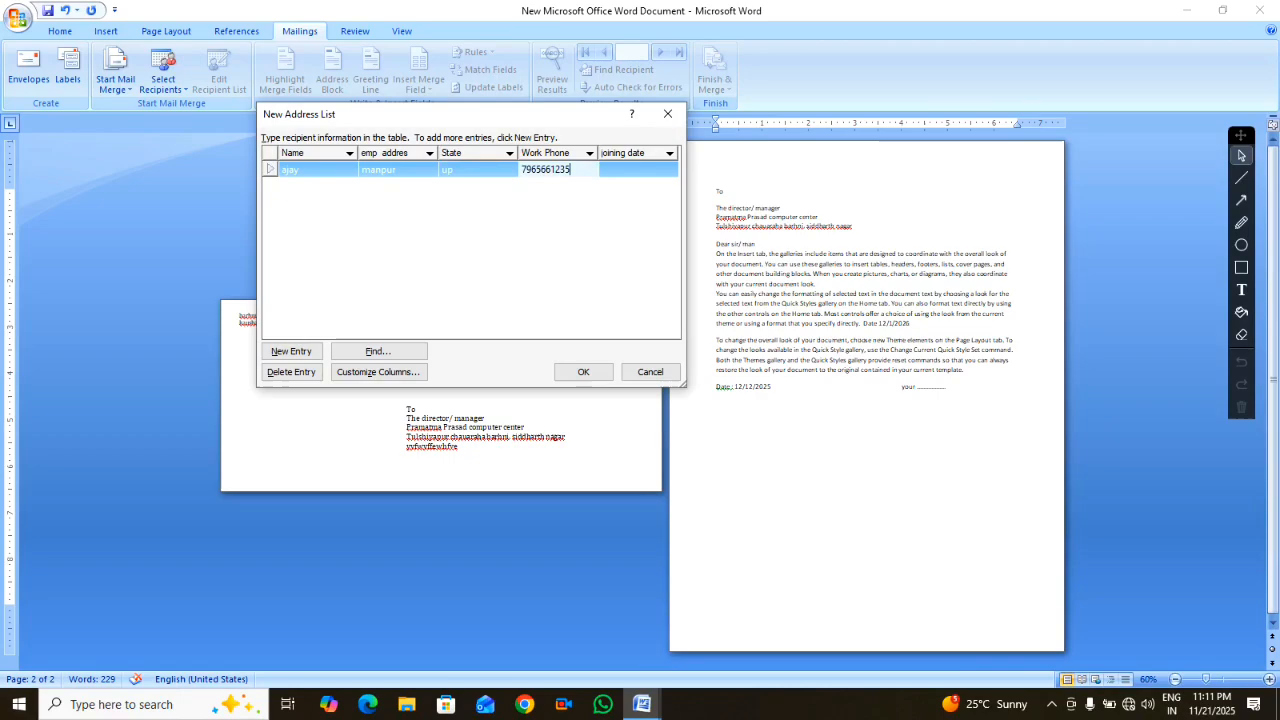
pyautogui.press('Tab')
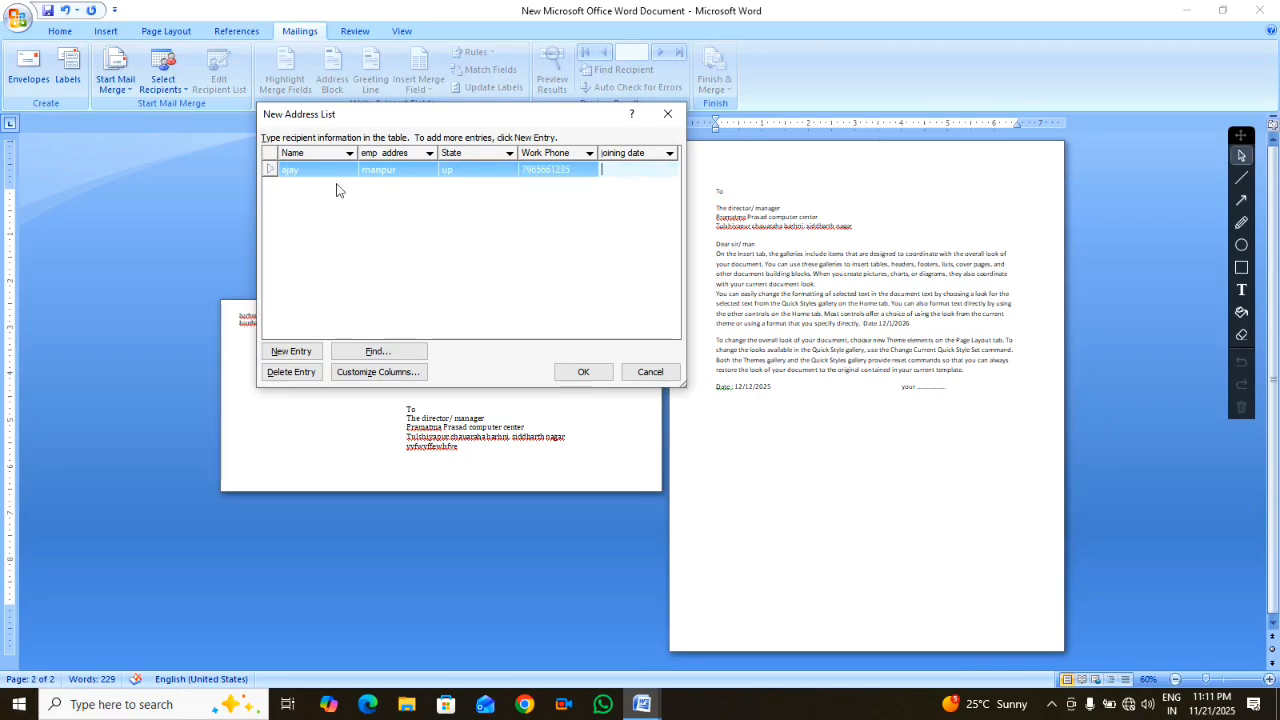
pyautogui.write('12/12/2025')
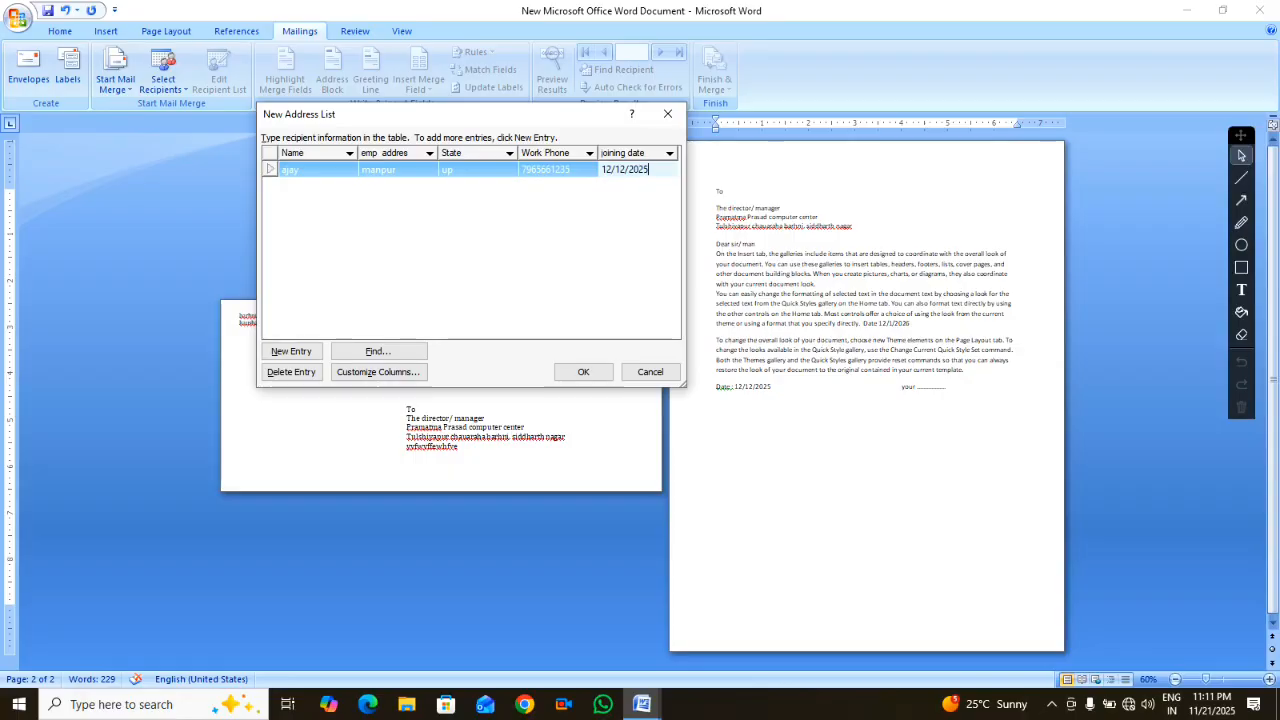
pyautogui.press('Tab')
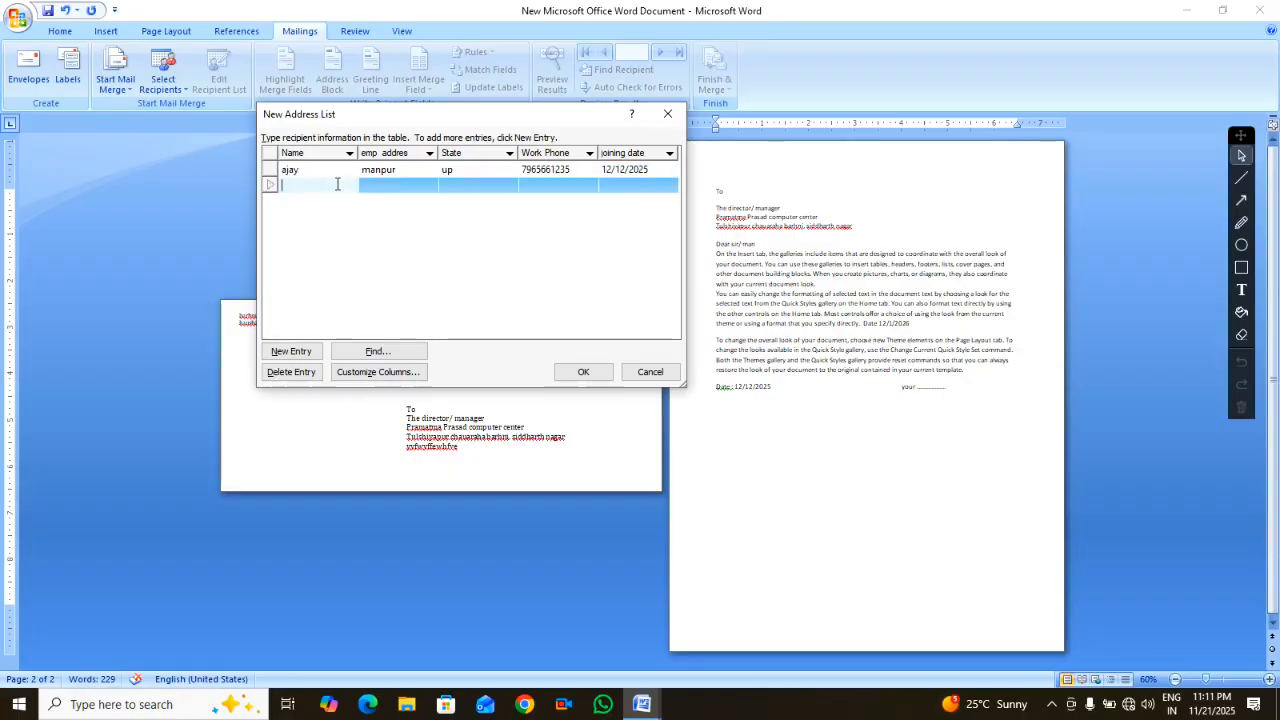
# Enter the second recipient's name, address, state, work phone and joining date 10/02/2026
pyautogui.write('anuraj')
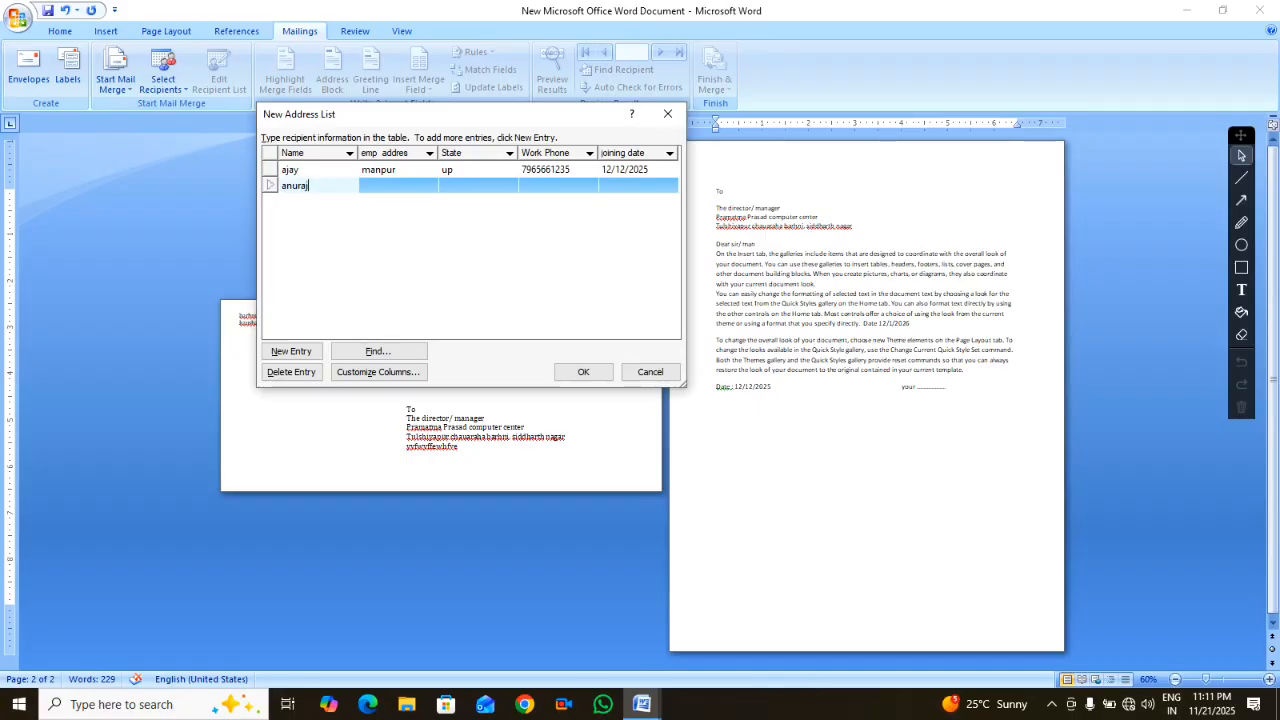
pyautogui.press('Tab')
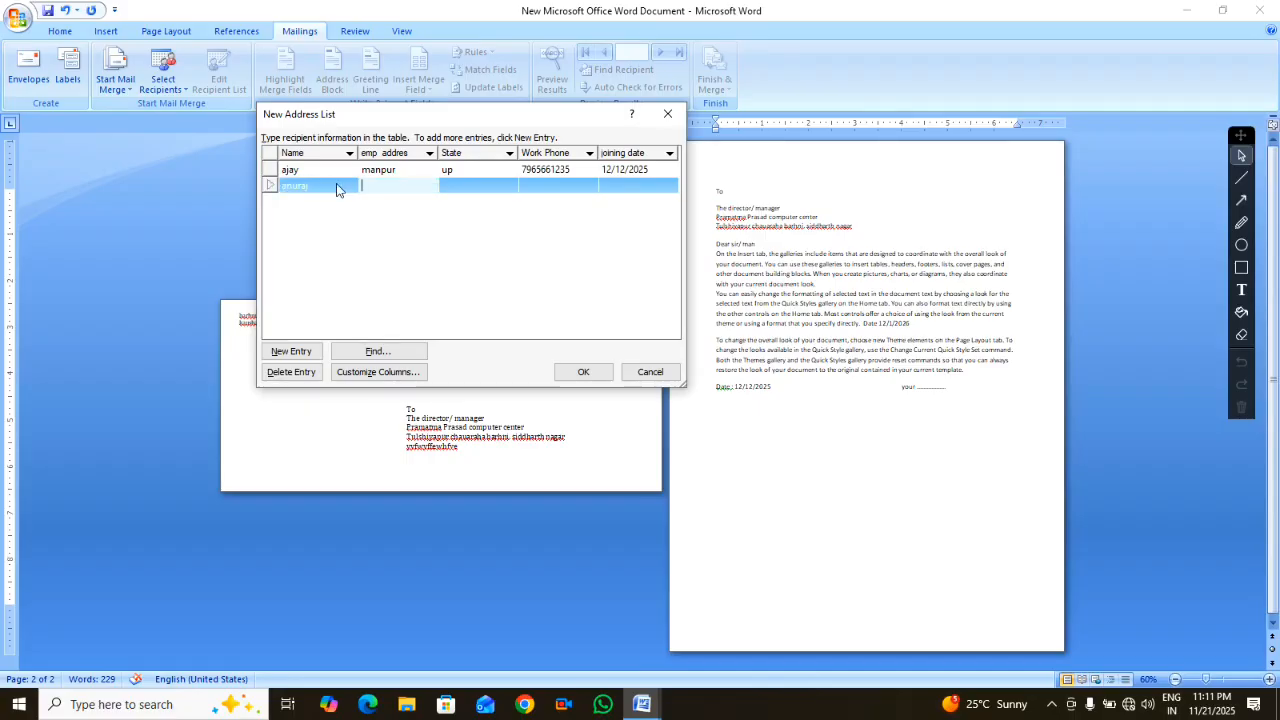
pyautogui.write('kanpur')
pyautogui.click(336, 183)
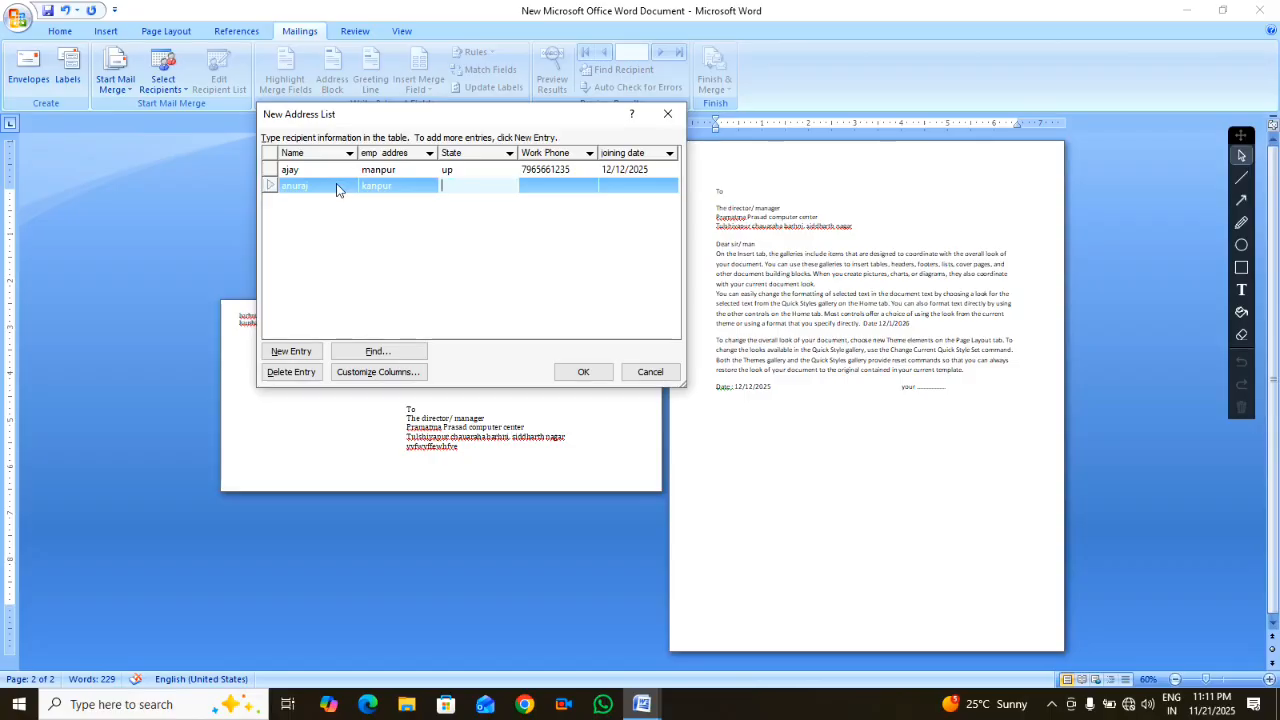
pyautogui.write('uk')
pyautogui.press('Tab')
pyautogui.write('56456464')
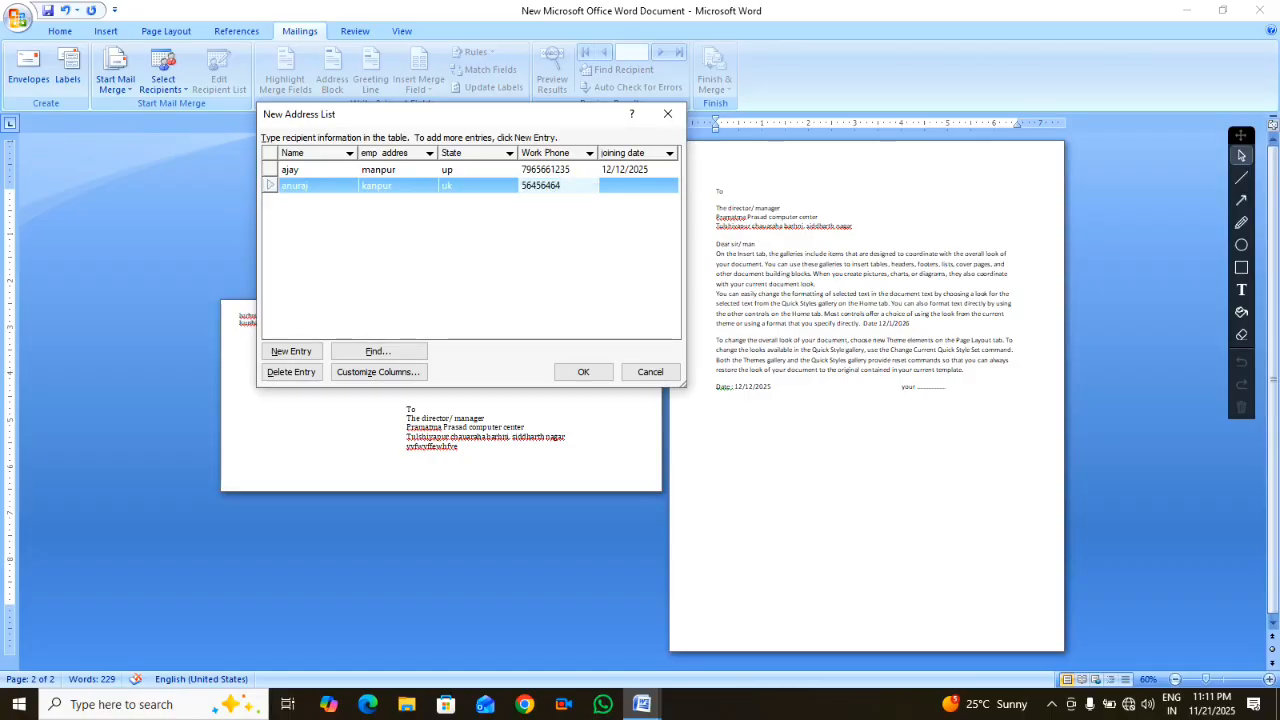
pyautogui.press('Tab')
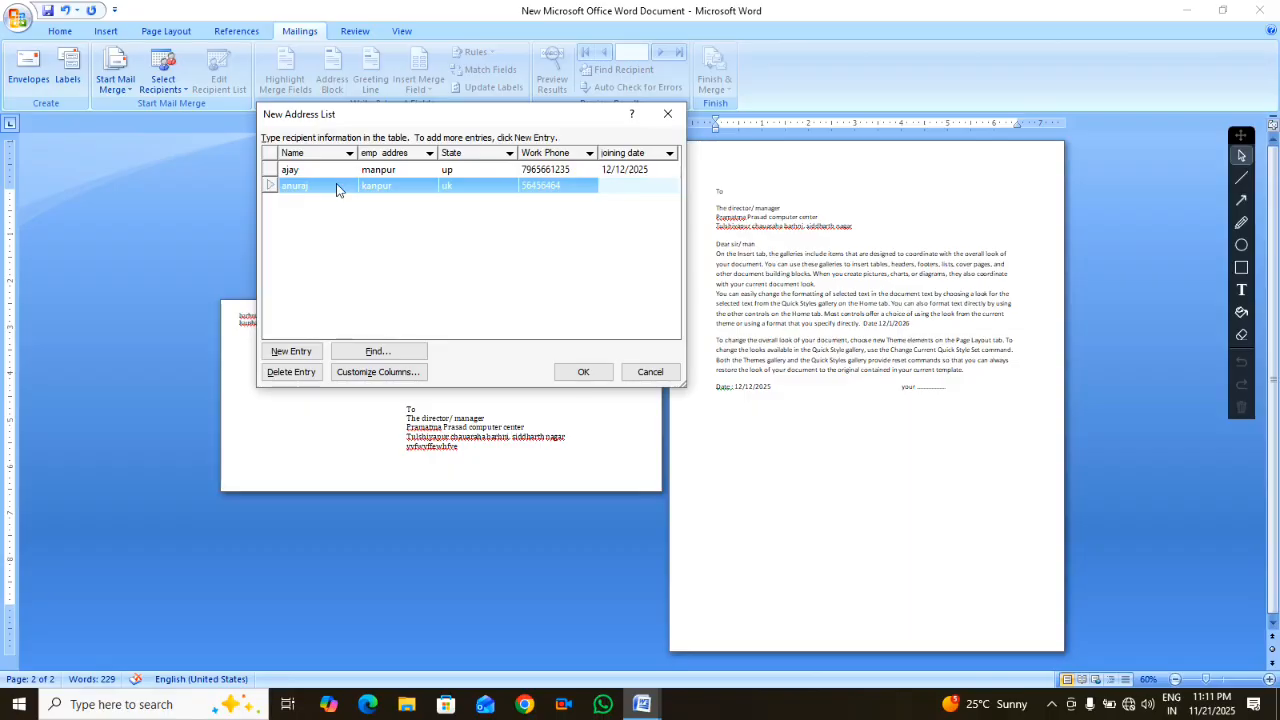
pyautogui.write('10/02/202')
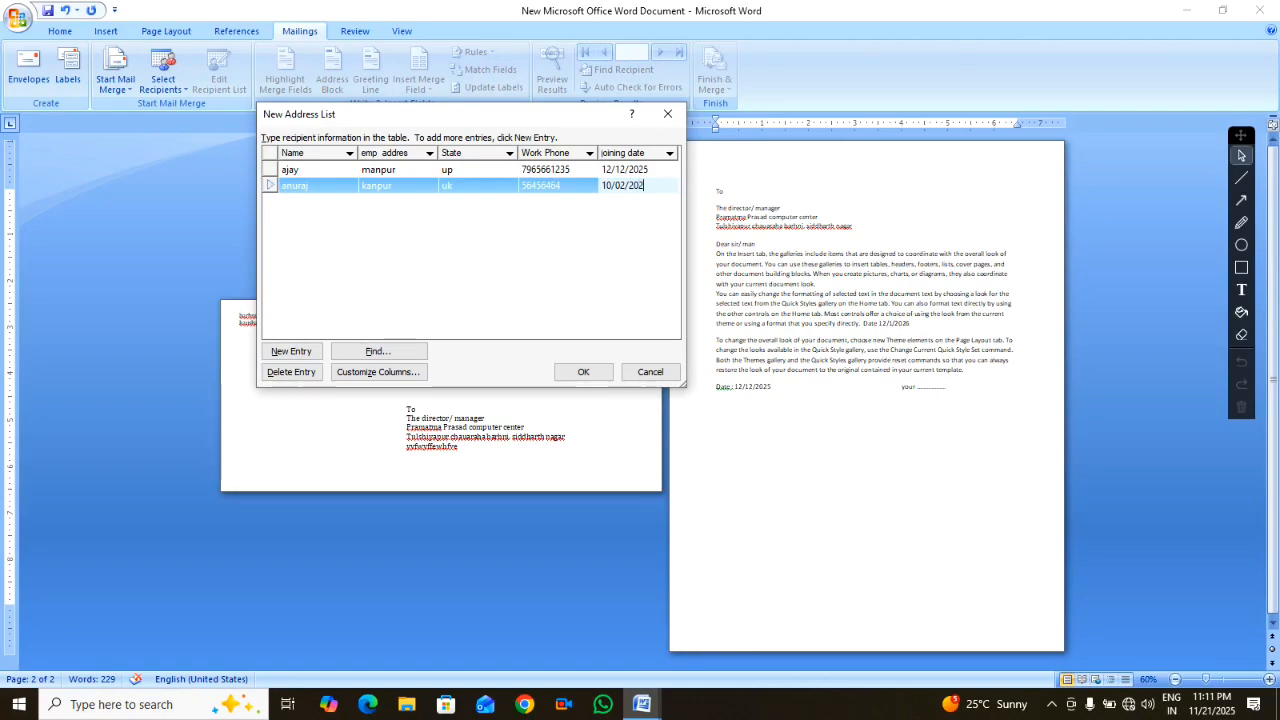
pyautogui.write('6')
pyautogui.press('Tab')
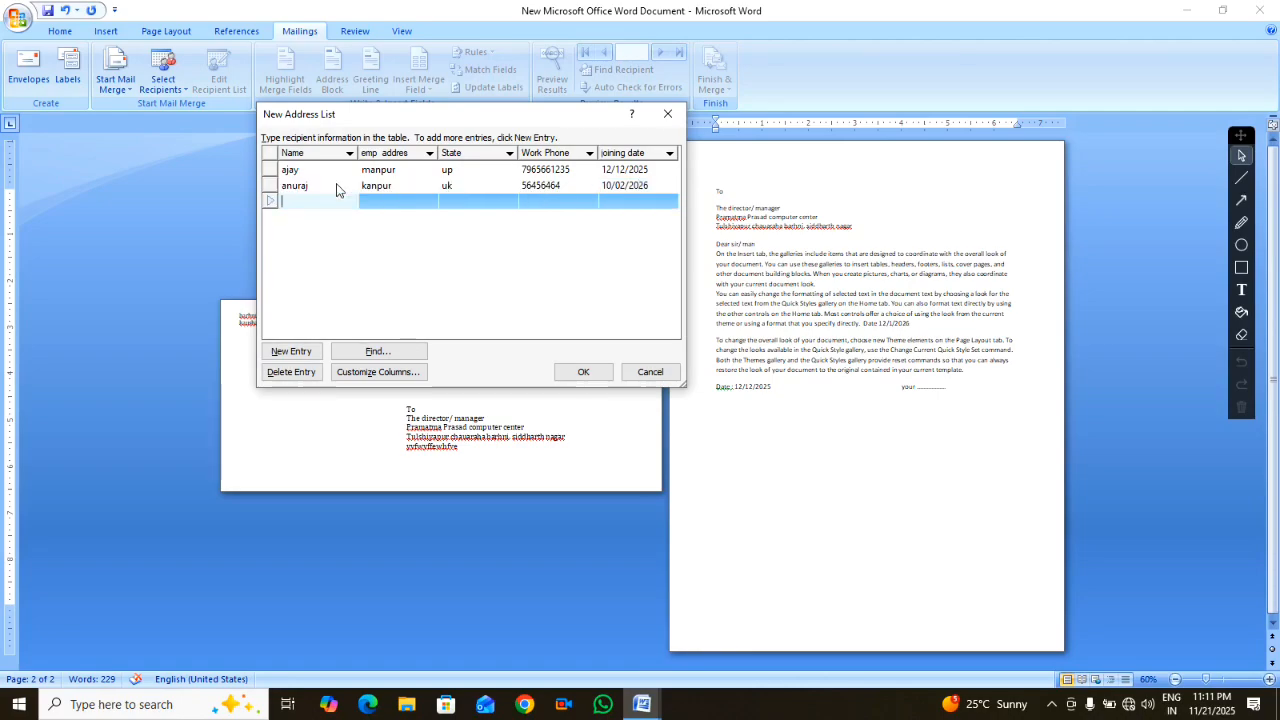
# Enter the third recipient's name, address, state, work phone and joining date 1/1/2026
pyautogui.write('kaushal')
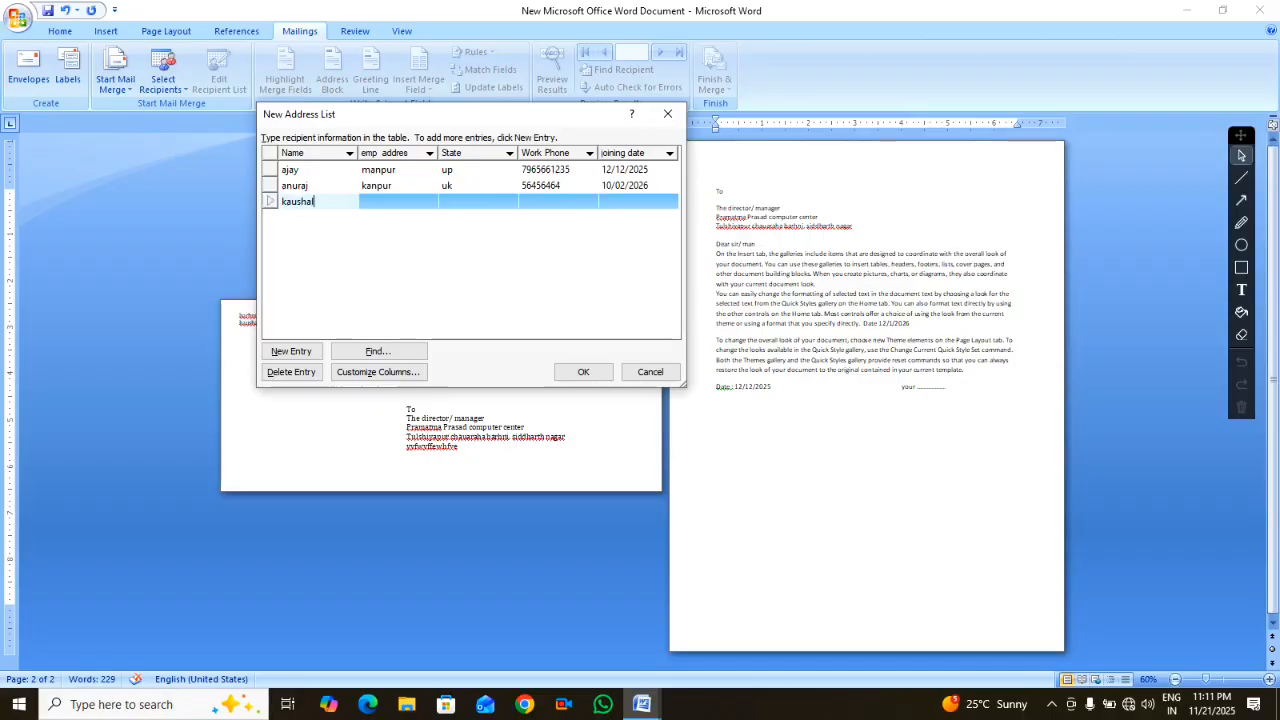
pyautogui.press('Tab')
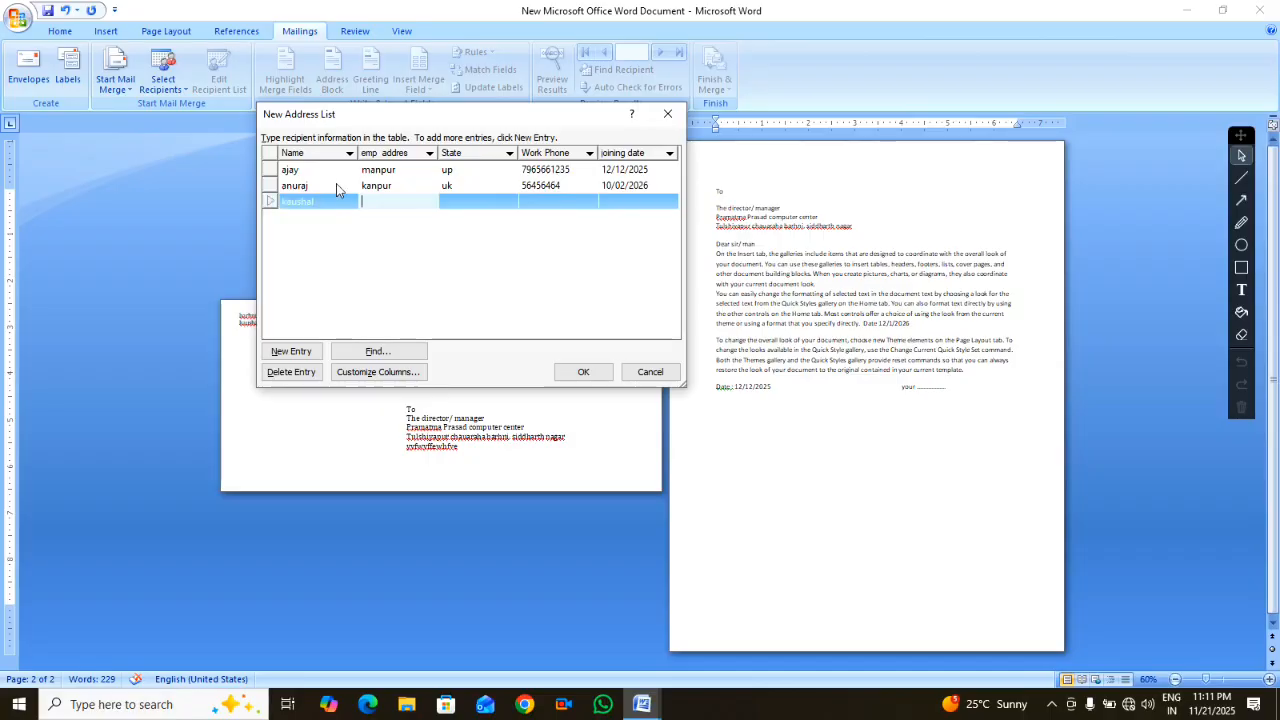
pyautogui.write('grp')
pyautogui.press('Tab')
pyautogui.write('u')
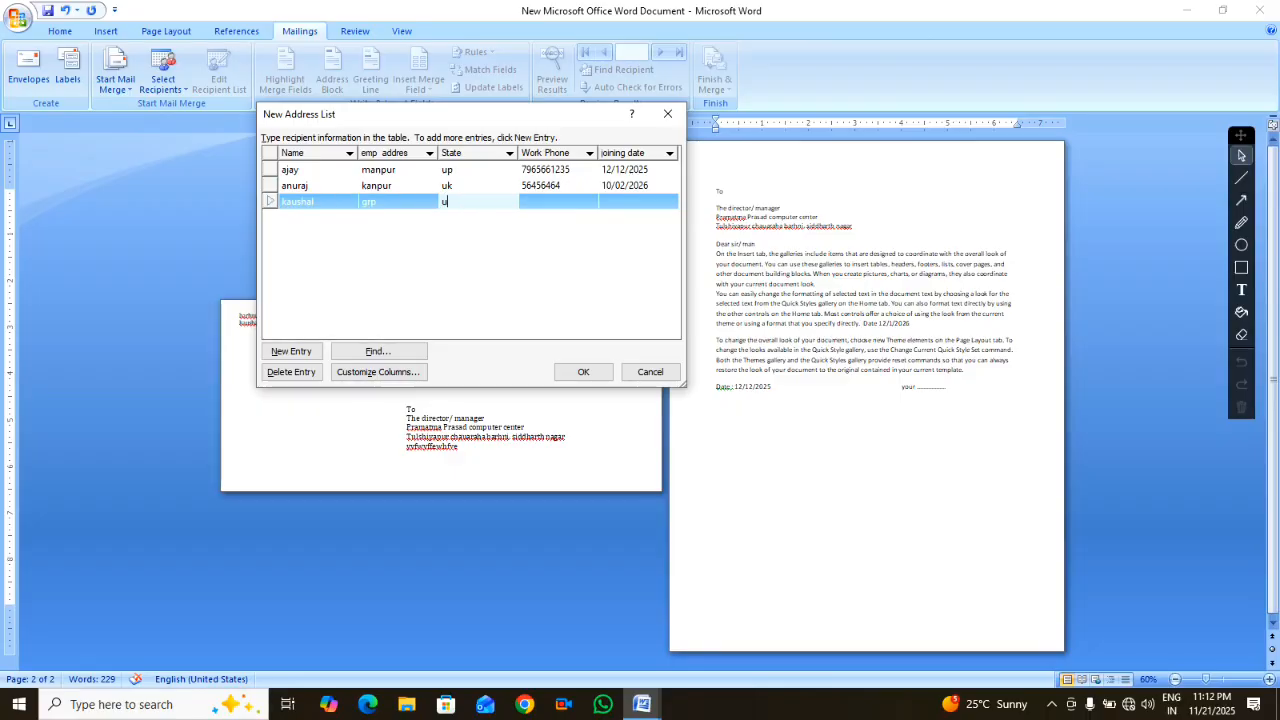
pyautogui.press('Tab')
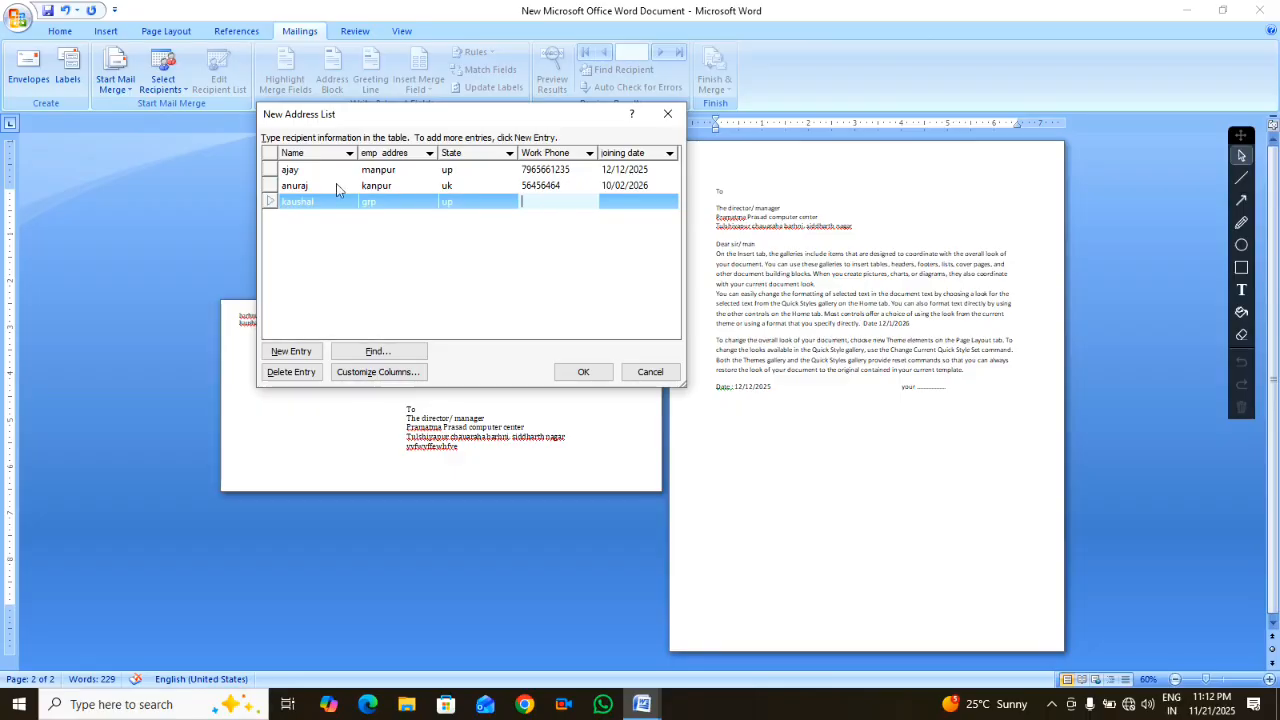
pyautogui.write('54654564564')
pyautogui.press('Tab')
pyautogui.write('1/')
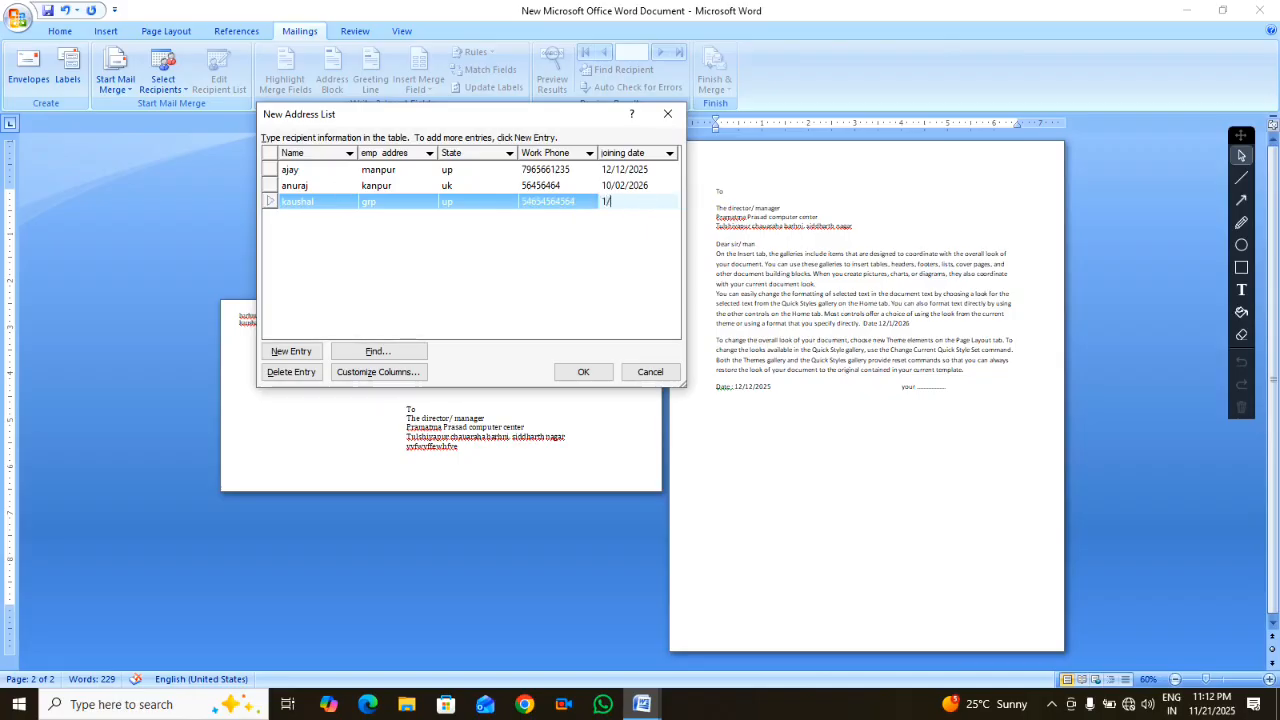
pyautogui.write('1/2026')
pyautogui.press('Tab')
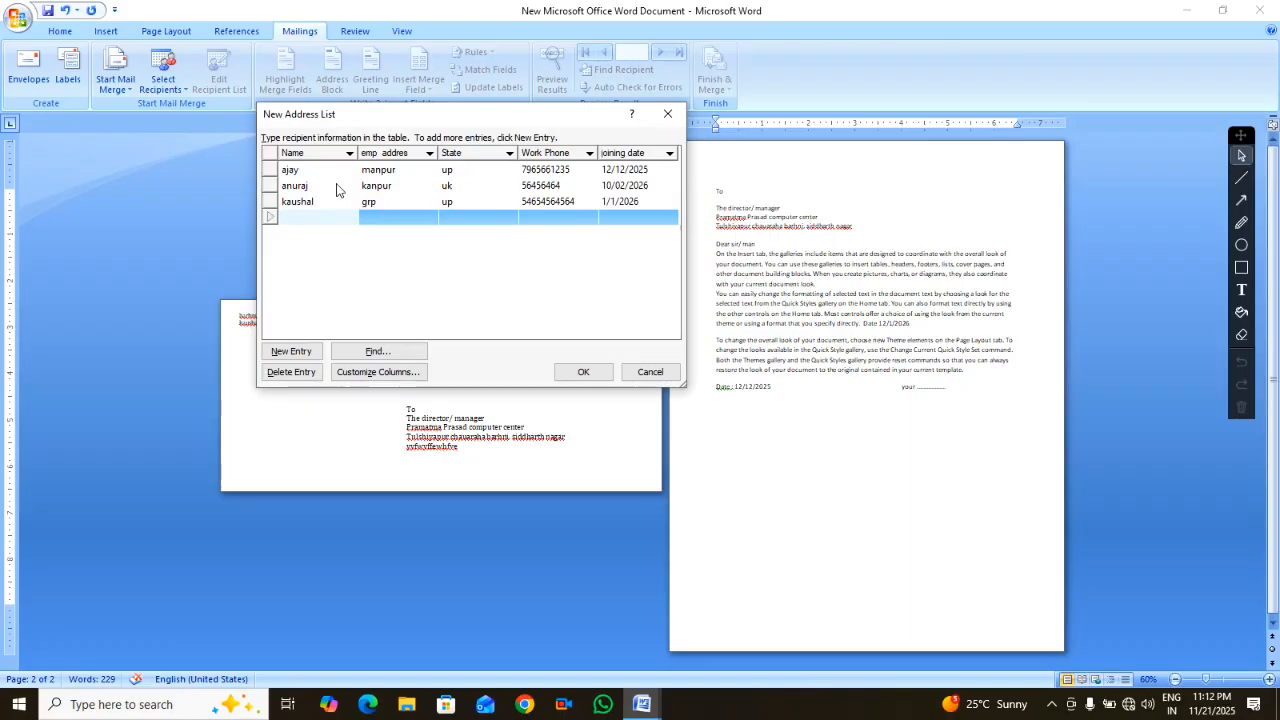
# Enter the fourth recipient's name, address, state, work phone and joining date 25/3/2026
pyautogui.write('kanhaiya')
pyautogui.press('Tab')
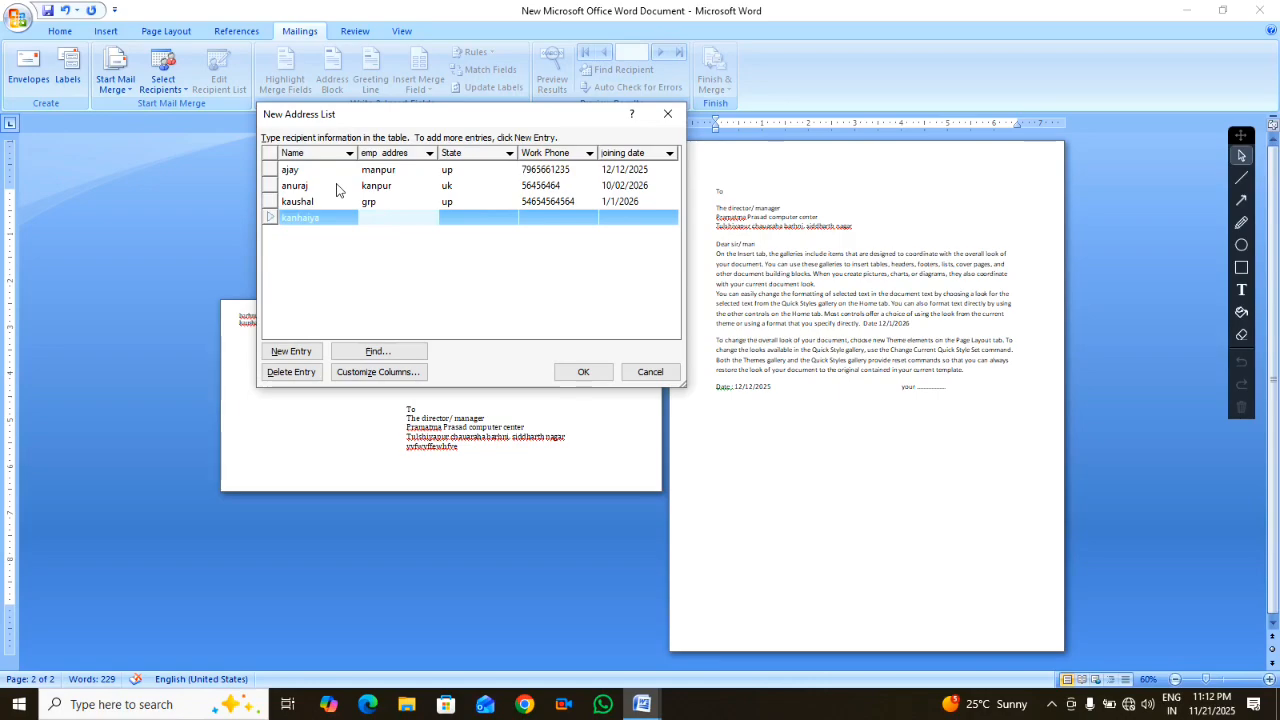
pyautogui.write('lkw')
pyautogui.press('Tab')
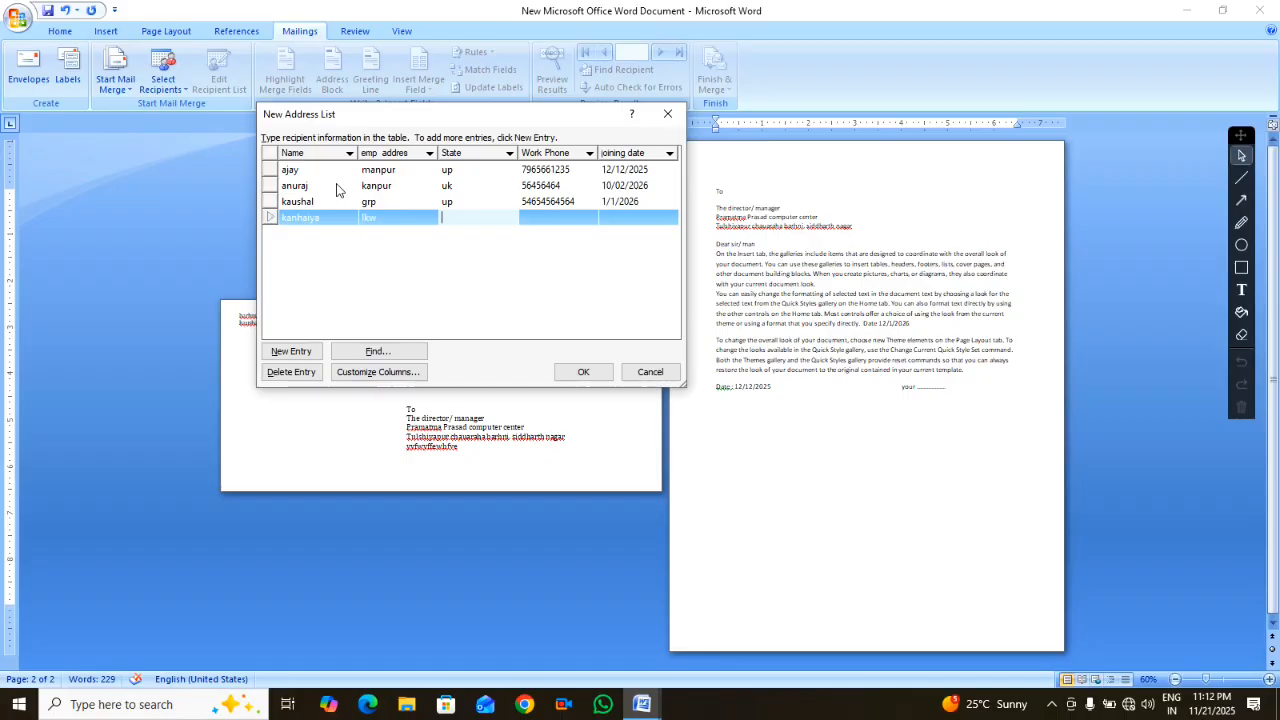
pyautogui.write('mp')
pyautogui.press('Tab')
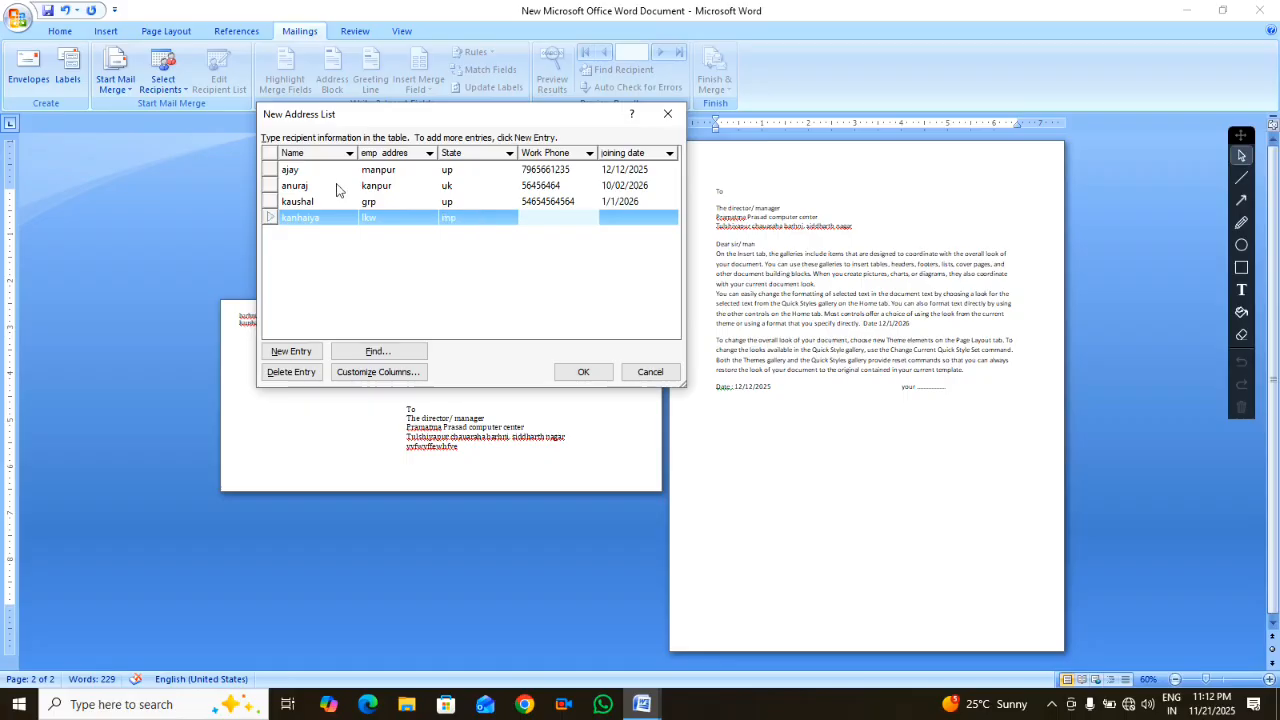
pyautogui.write('4664464')
pyautogui.press('Tab')
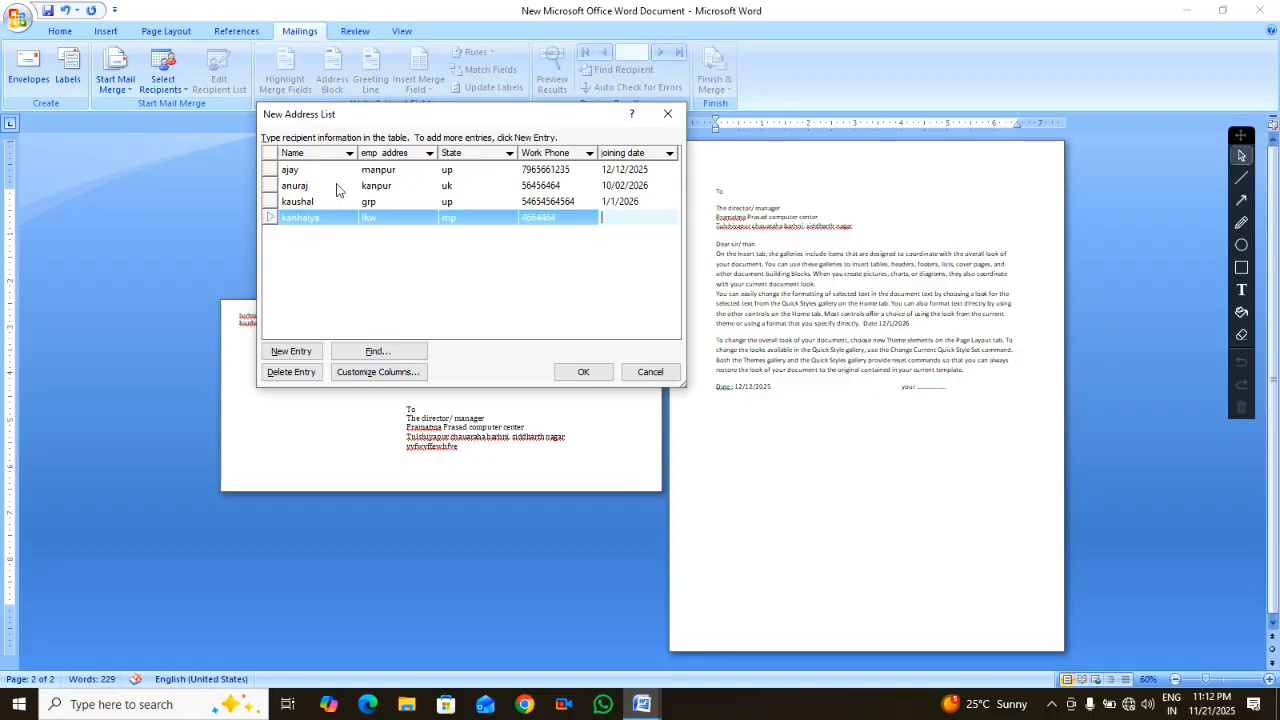
pyautogui.write('25/3/2026')
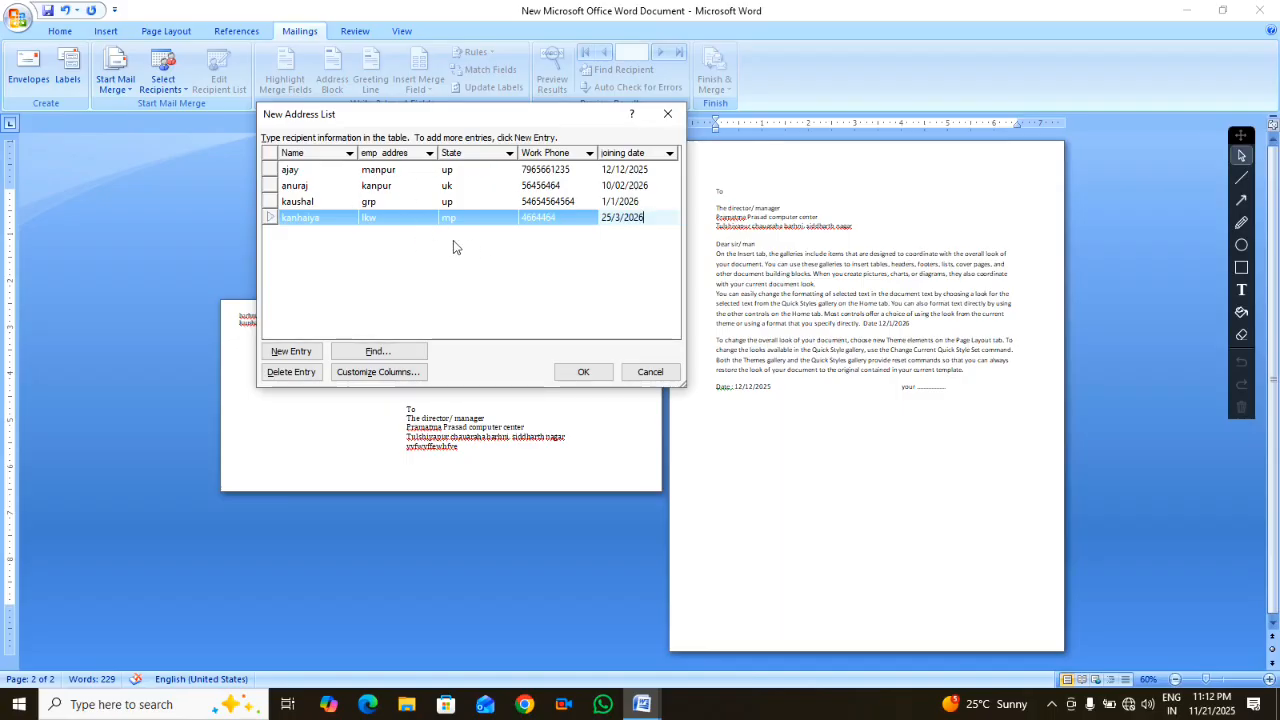
# Save the four-entry address list to the Desktop as 'joining letter'
pyautogui.click(583, 371)
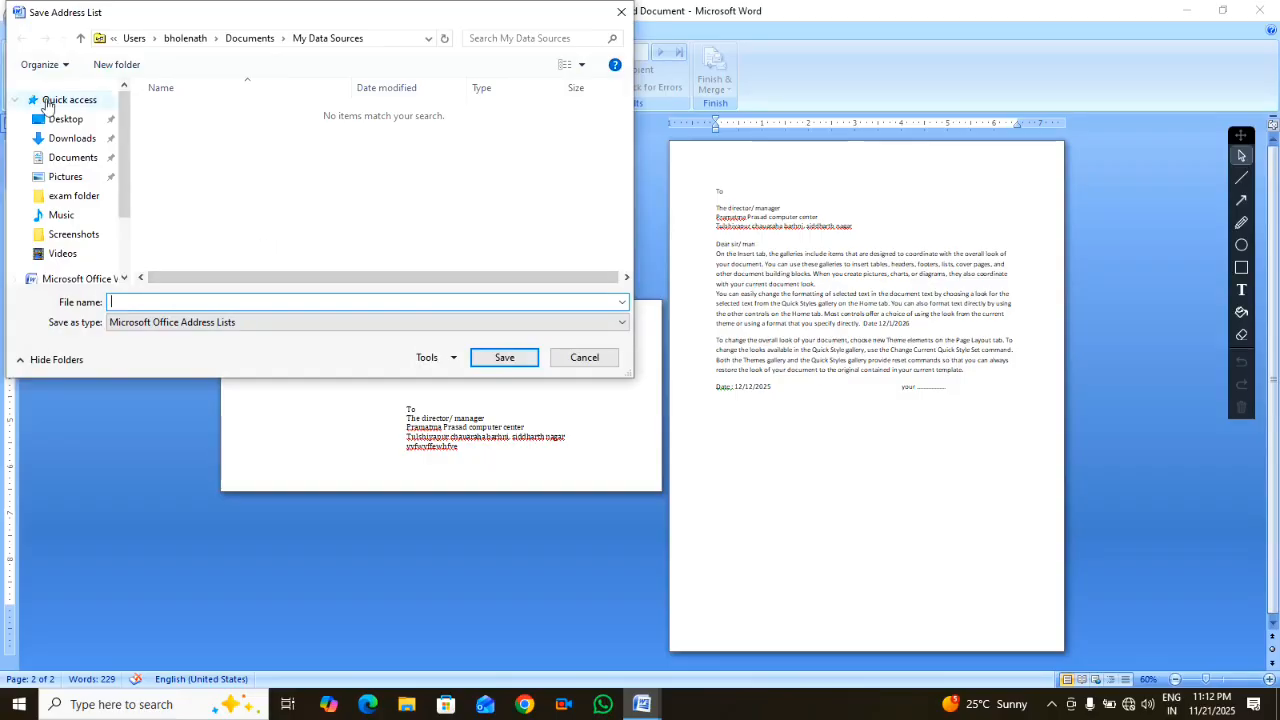
pyautogui.click(56, 121)
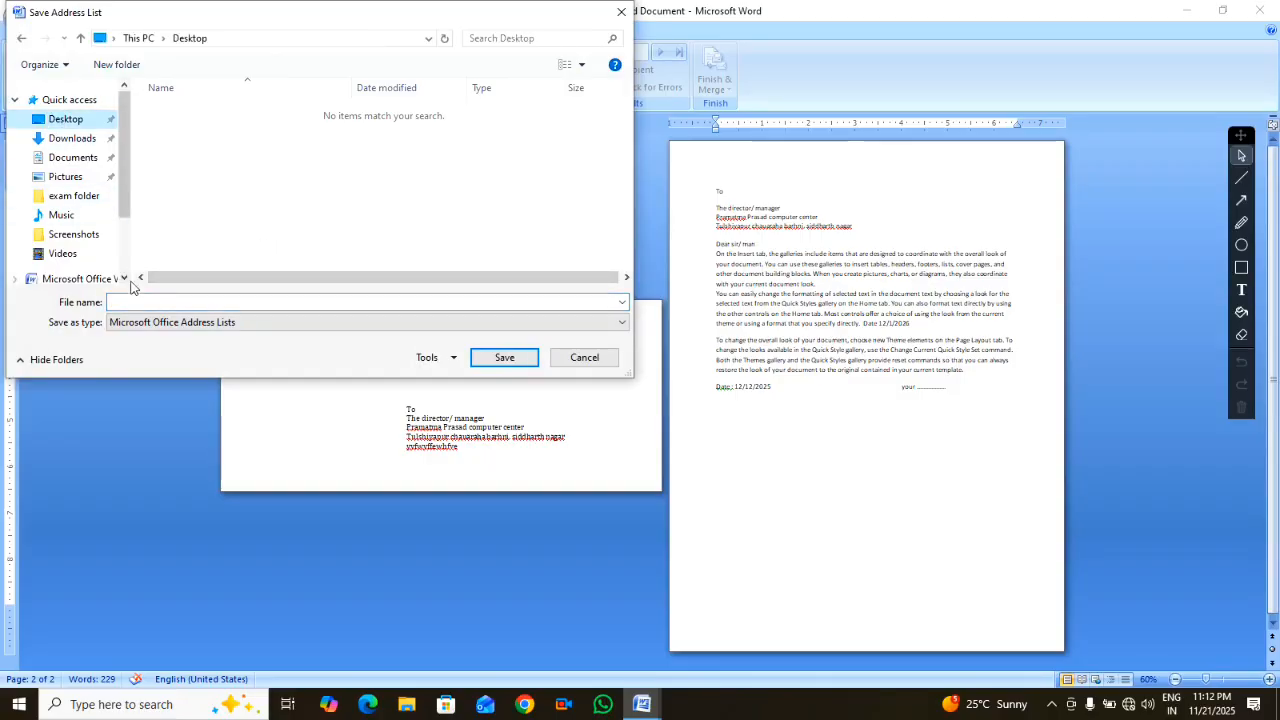
pyautogui.write('jo')
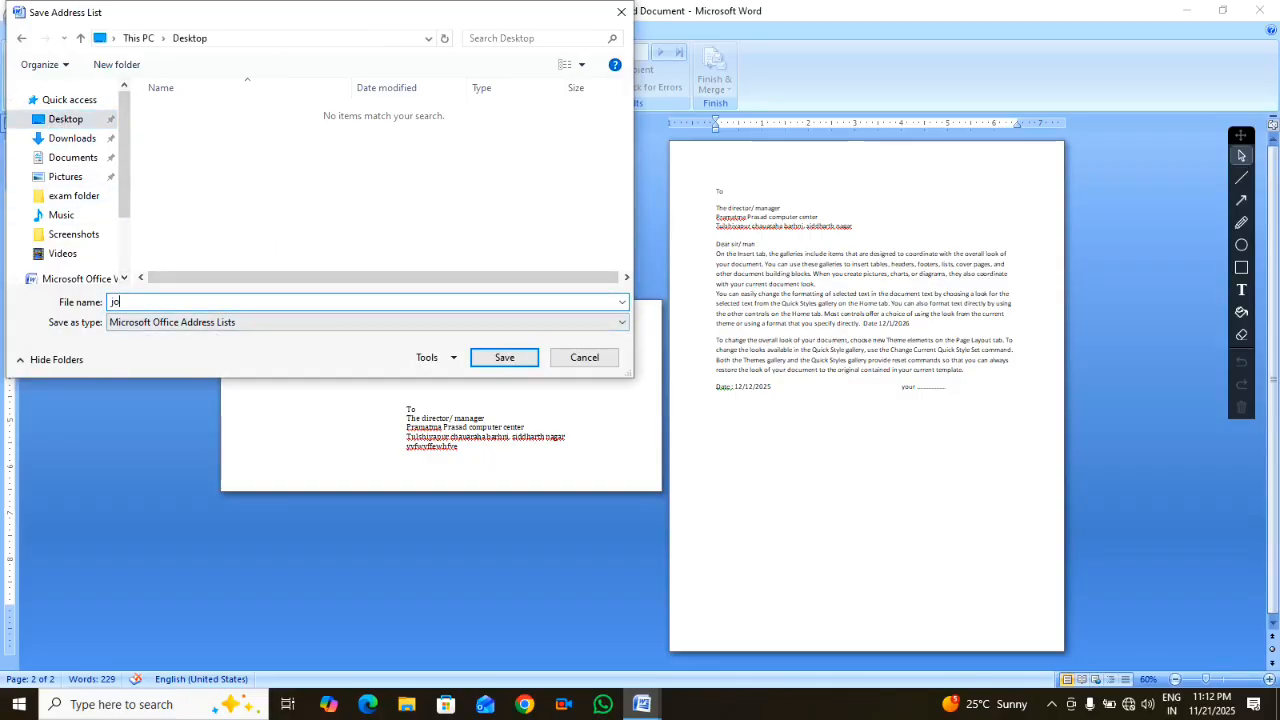
pyautogui.write('ining letter')
pyautogui.press('Return')
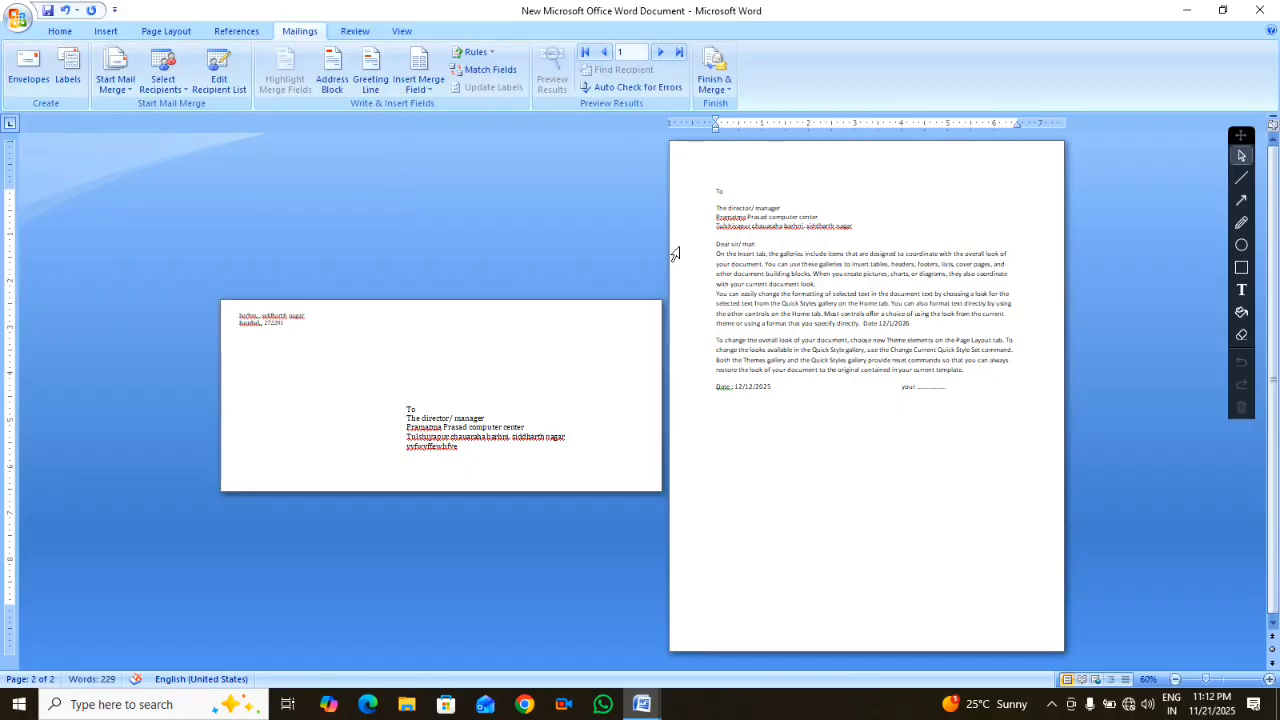
# In Document3, use the existing Desktop 'joining letter' list as the mail merge recipients
pyautogui.moveTo(652, 708)
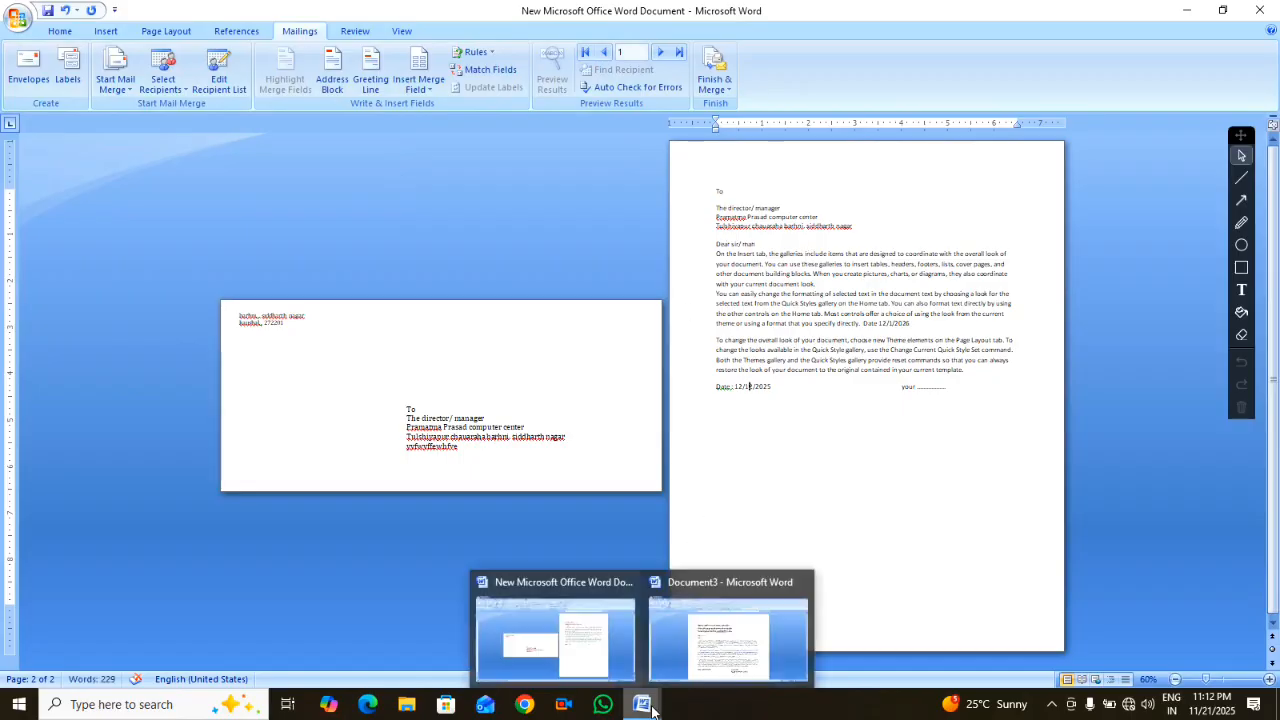
pyautogui.click(726, 636)
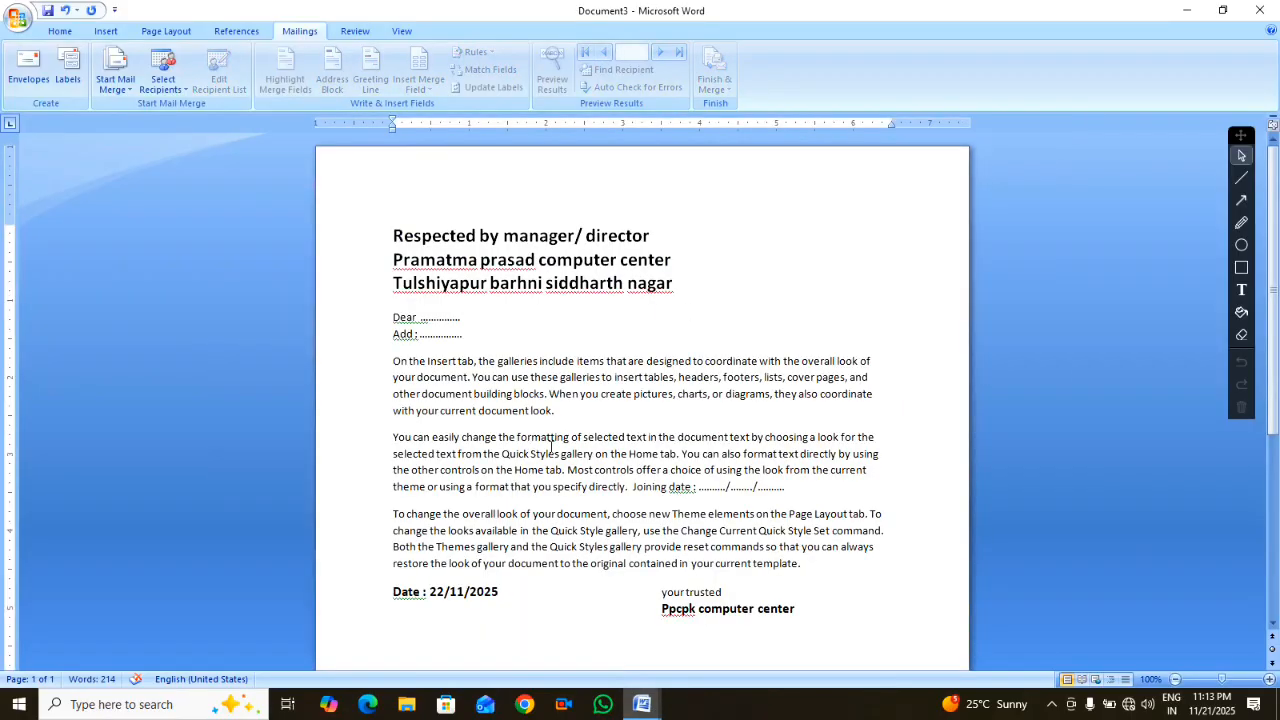
pyautogui.click(174, 88)
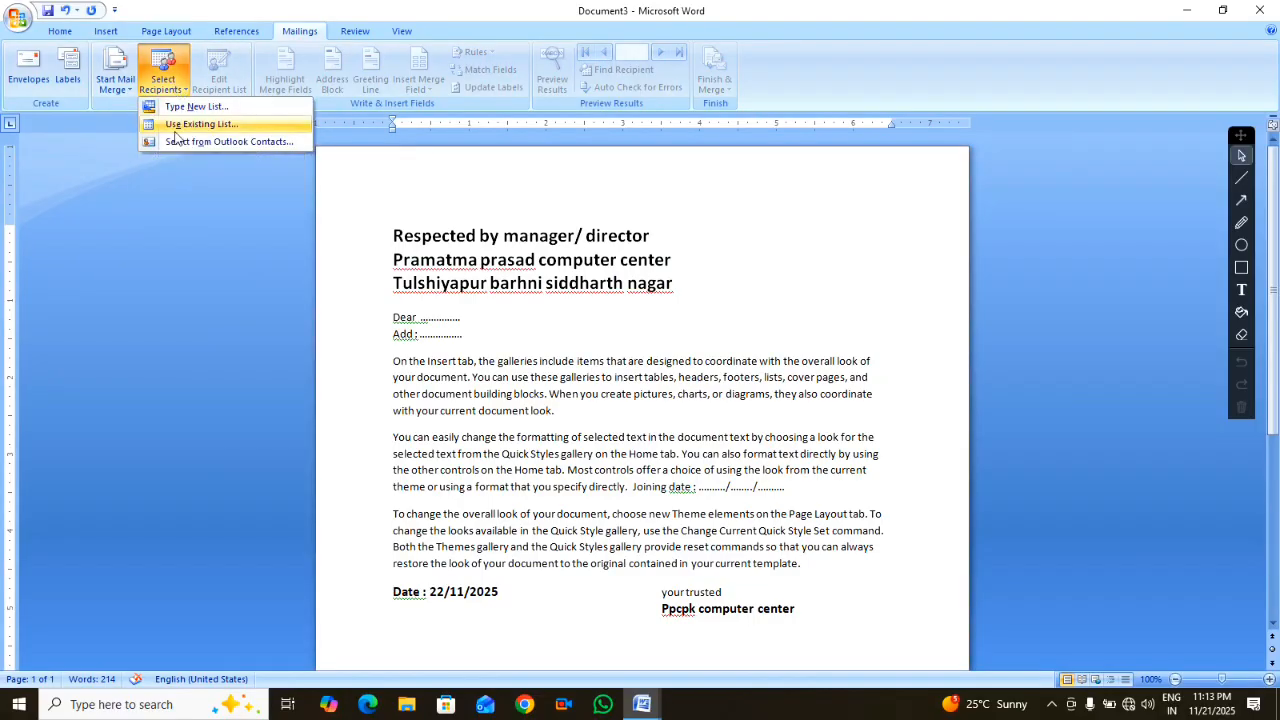
pyautogui.click(180, 125)
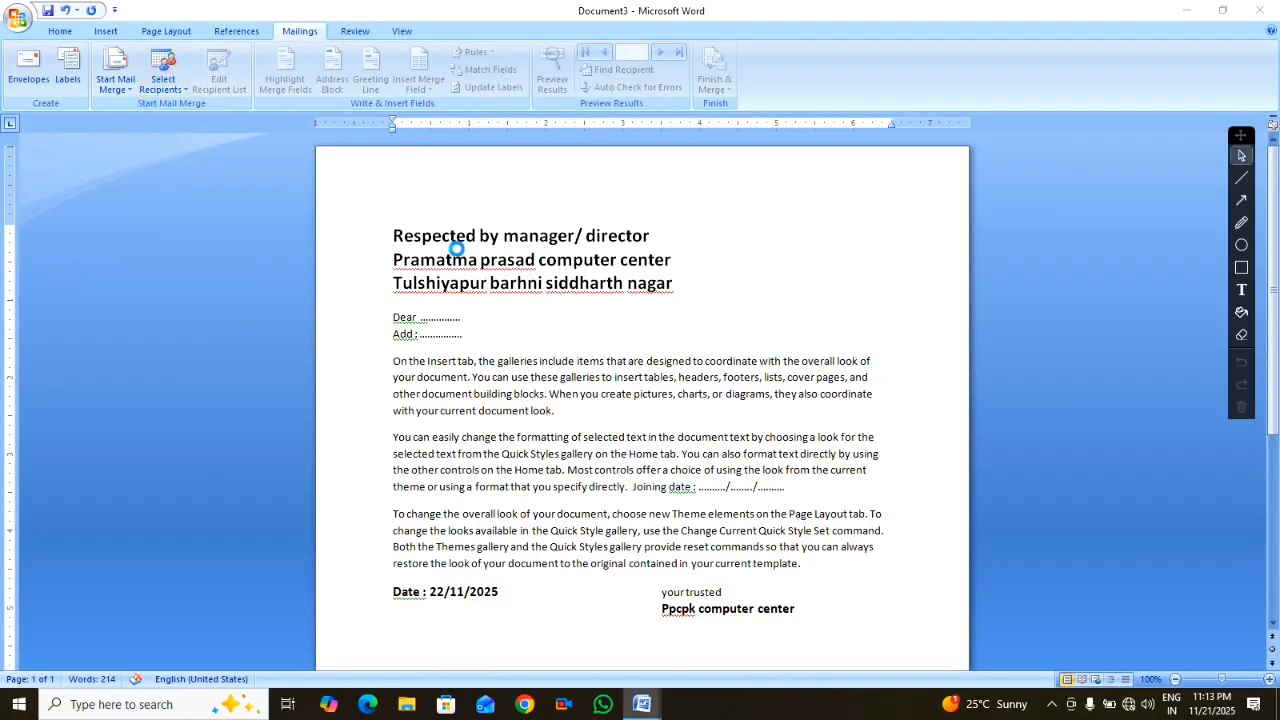
pyautogui.click(62, 121)
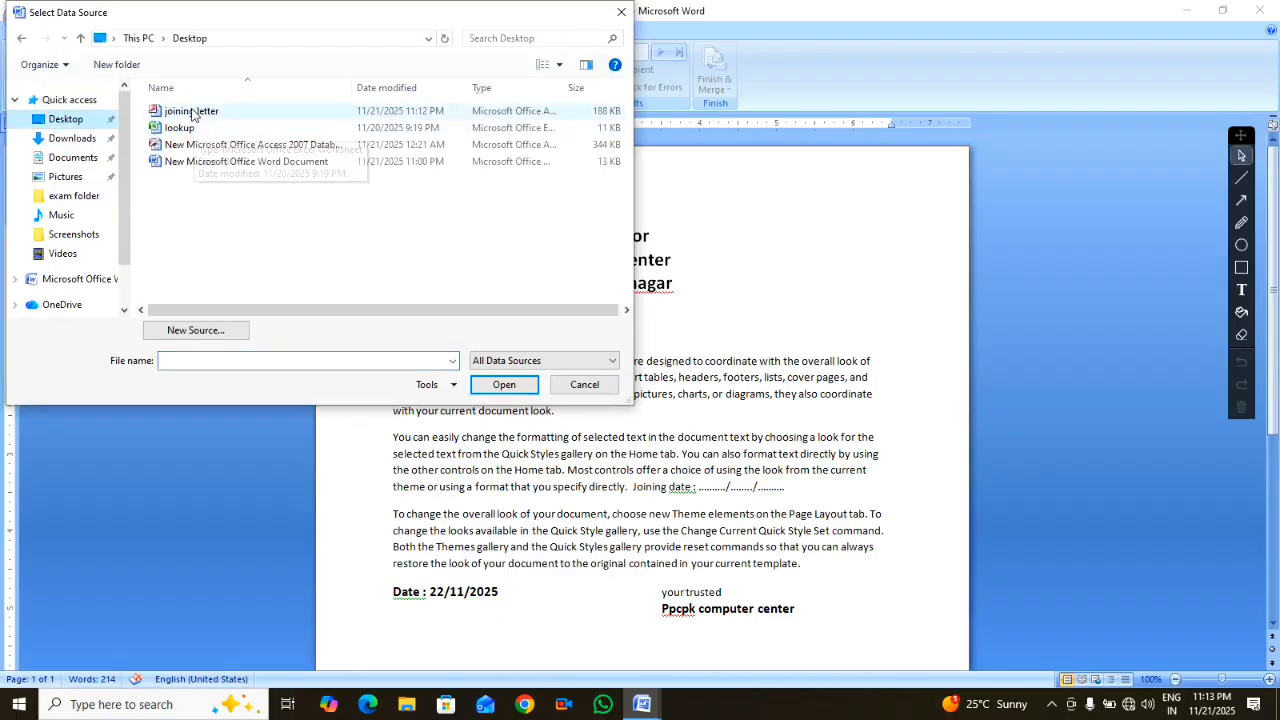
pyautogui.click(193, 114)
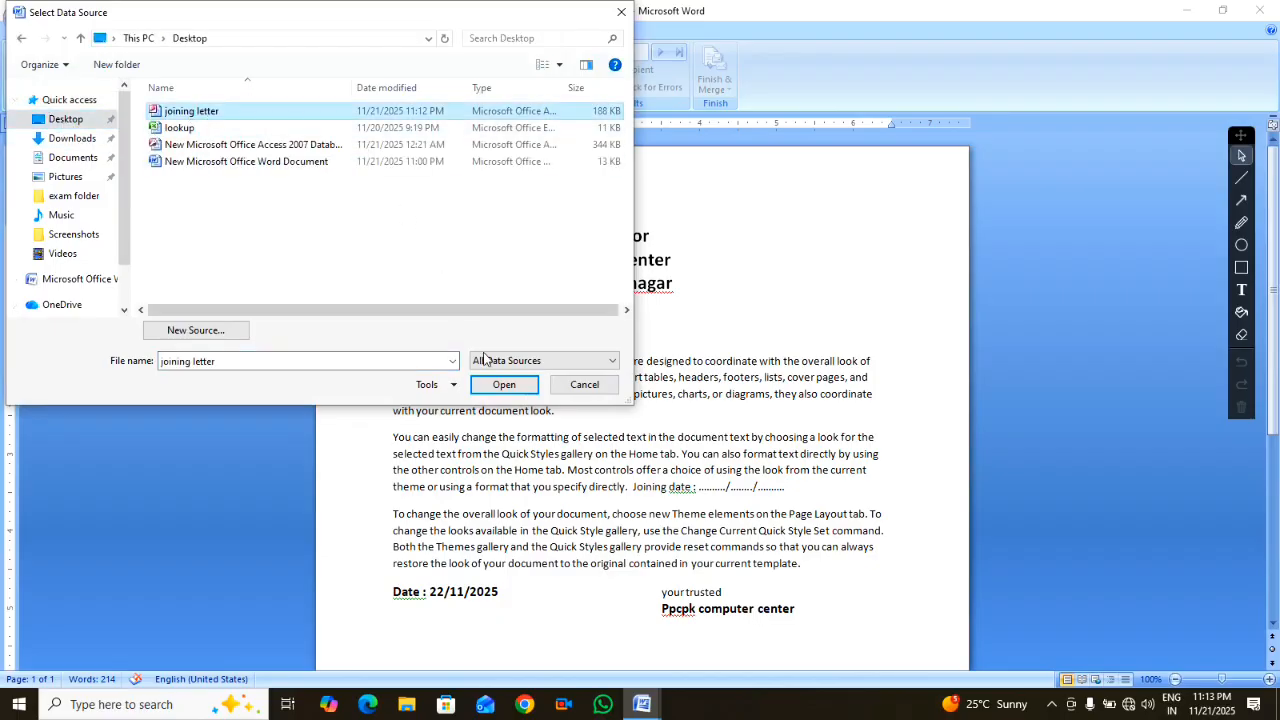
pyautogui.click(490, 385)
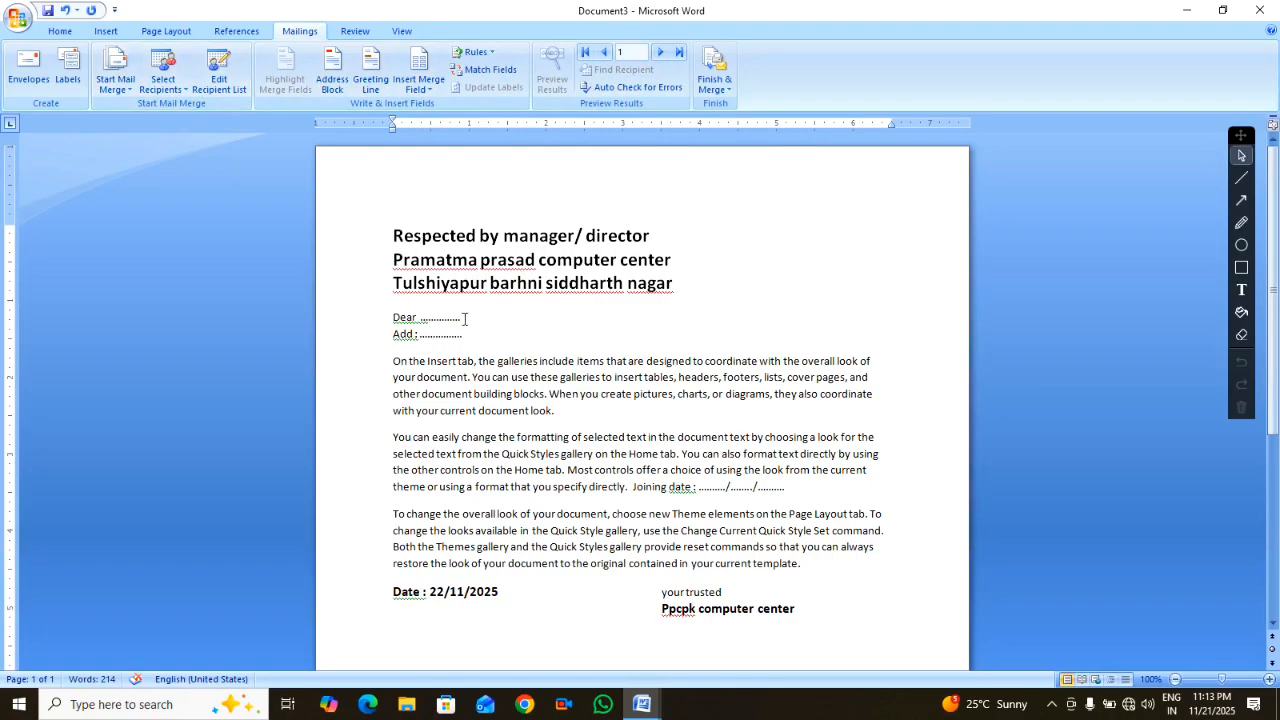
# Replace the dotted placeholders after 'Dear' and 'Add :' with the Name and emp addres fields
pyautogui.press('BackSpace')
pyautogui.press('BackSpace')
pyautogui.press('BackSpace')
pyautogui.press('BackSpace')
pyautogui.press('BackSpace')
pyautogui.press('BackSpace')
pyautogui.press('BackSpace')
pyautogui.press('BackSpace')
pyautogui.press('BackSpace')
pyautogui.press('BackSpace')
pyautogui.press('BackSpace')
pyautogui.press('BackSpace')
pyautogui.press('BackSpace')
pyautogui.press('BackSpace')
pyautogui.click(422, 88)
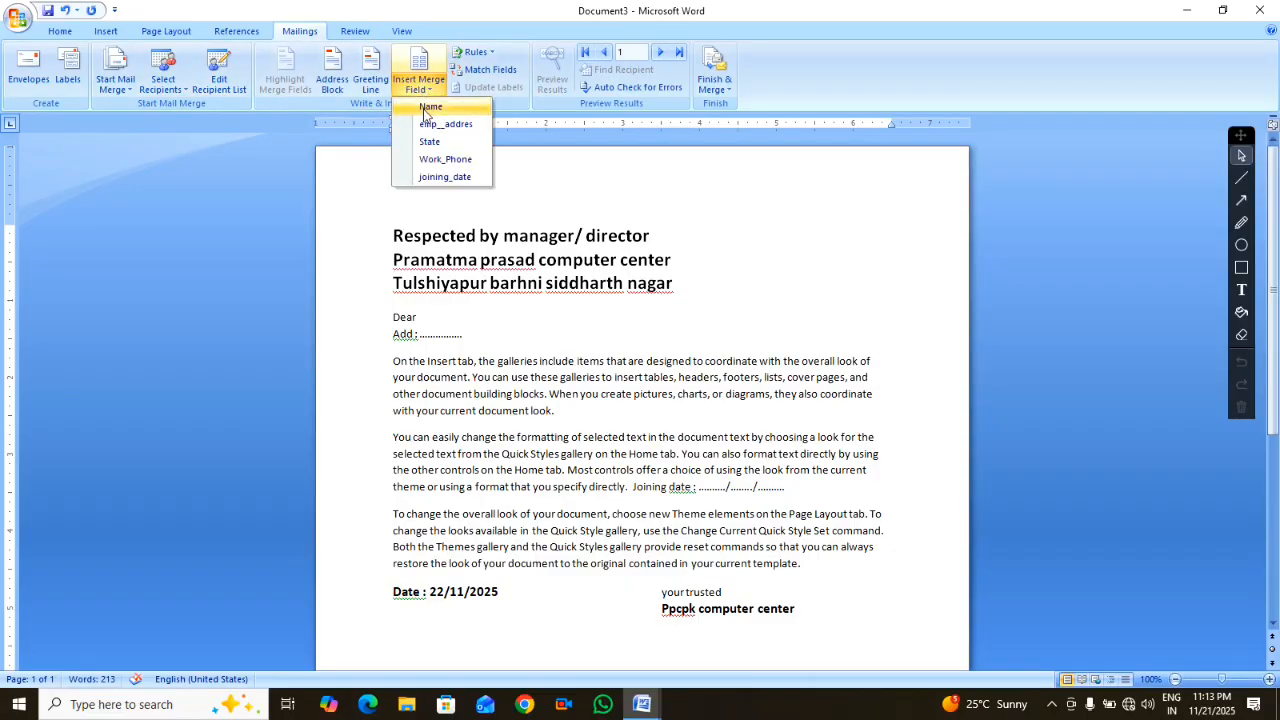
pyautogui.click(430, 107)
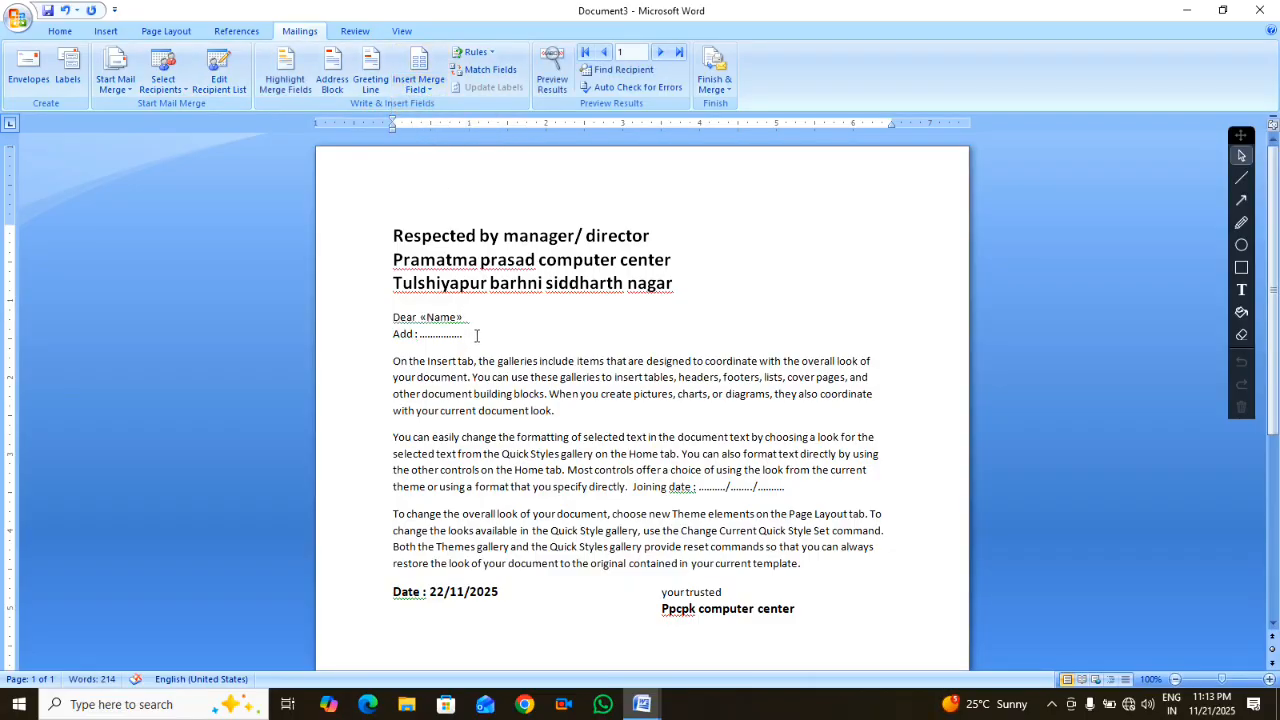
pyautogui.press('BackSpace')
pyautogui.press('BackSpace')
pyautogui.press('BackSpace')
pyautogui.press('BackSpace')
pyautogui.press('BackSpace')
pyautogui.press('BackSpace')
pyautogui.press('BackSpace')
pyautogui.press('BackSpace')
pyautogui.press('BackSpace')
pyautogui.press('BackSpace')
pyautogui.press('BackSpace')
pyautogui.press('BackSpace')
pyautogui.press('BackSpace')
pyautogui.press('BackSpace')
pyautogui.press('BackSpace')
pyautogui.press('BackSpace')
pyautogui.click(418, 85)
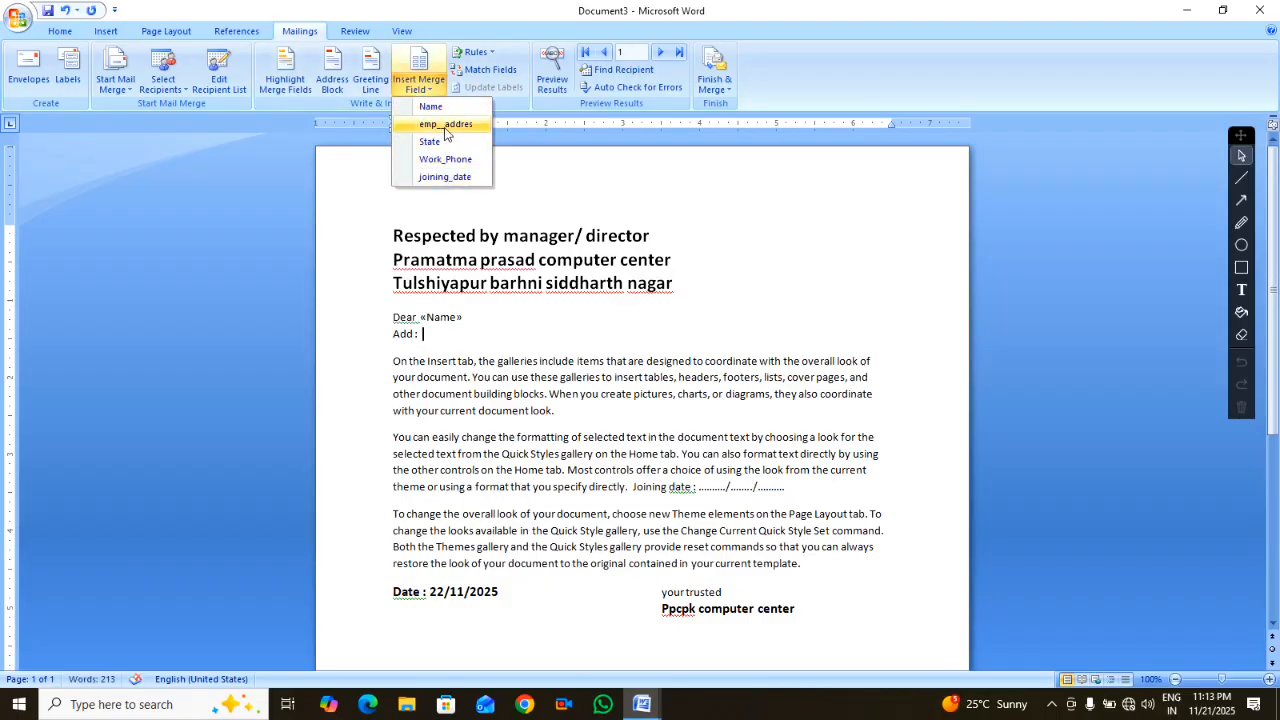
pyautogui.click(446, 125)
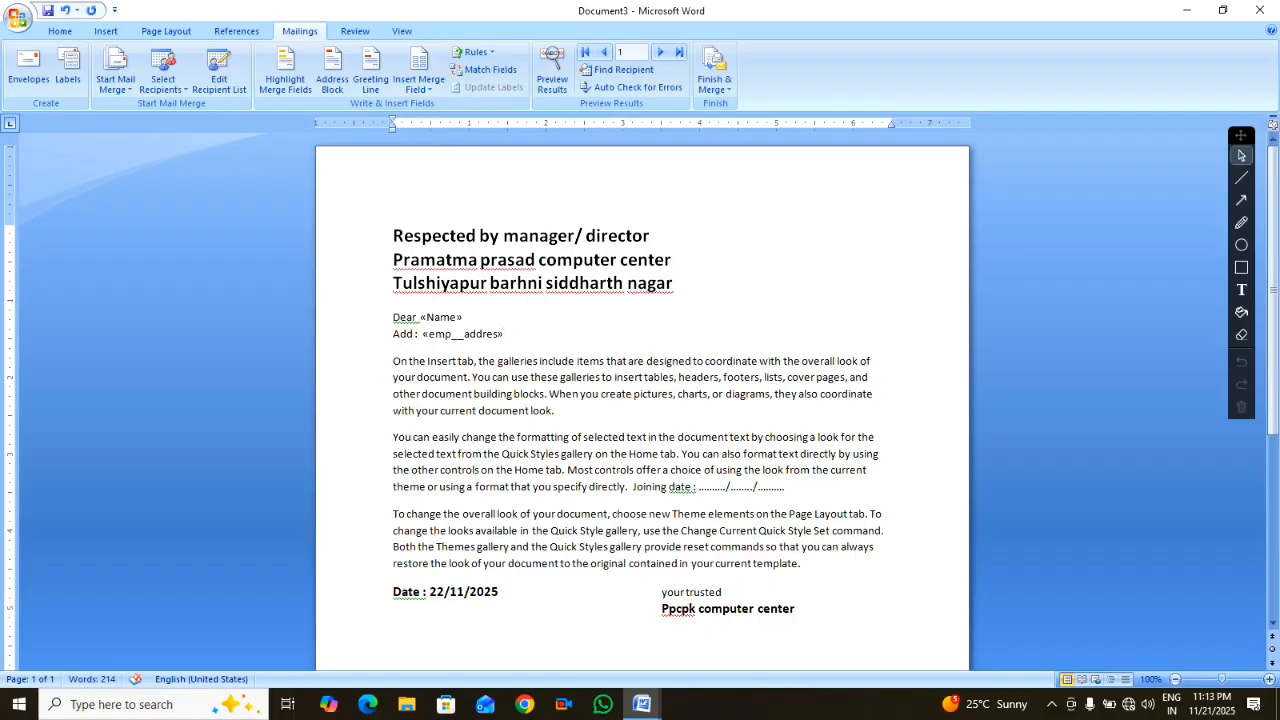
# Insert the State merge field after the address field
pyautogui.press('Return')
pyautogui.click(425, 88)
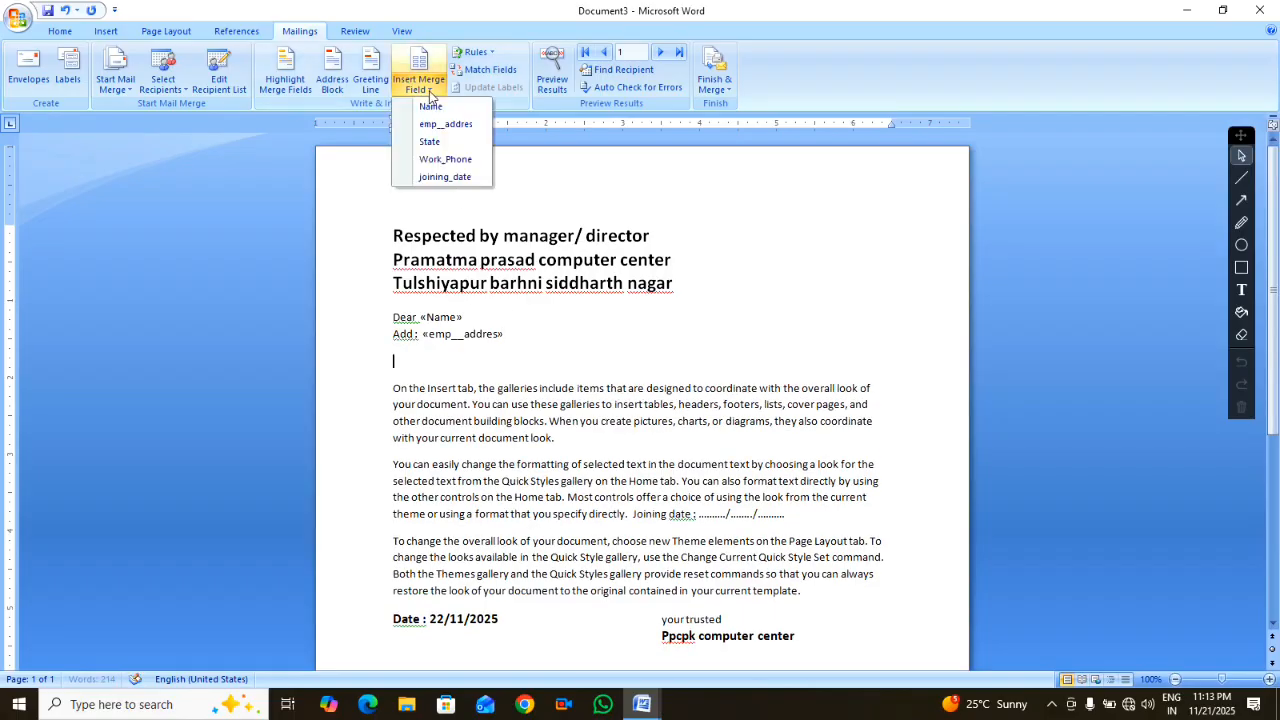
pyautogui.click(430, 143)
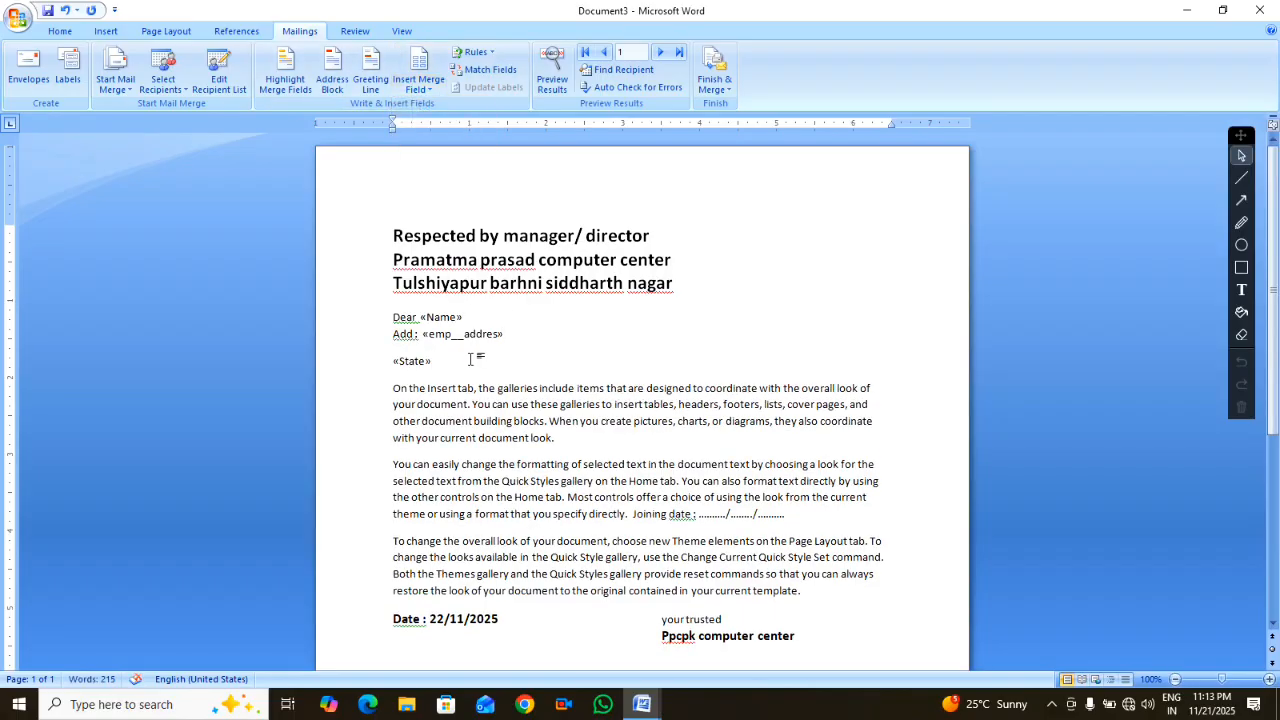
pyautogui.press('BackSpace')
pyautogui.press('BackSpace')
pyautogui.press('BackSpace')
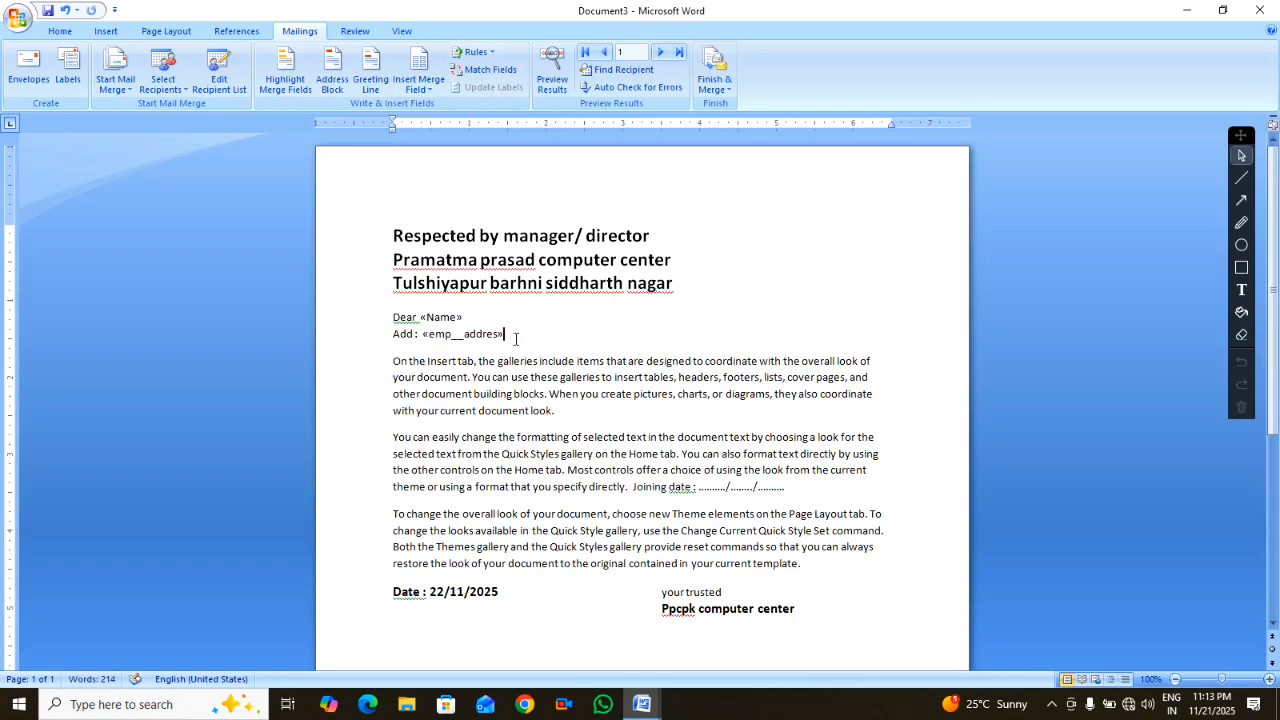
pyautogui.click(420, 84)
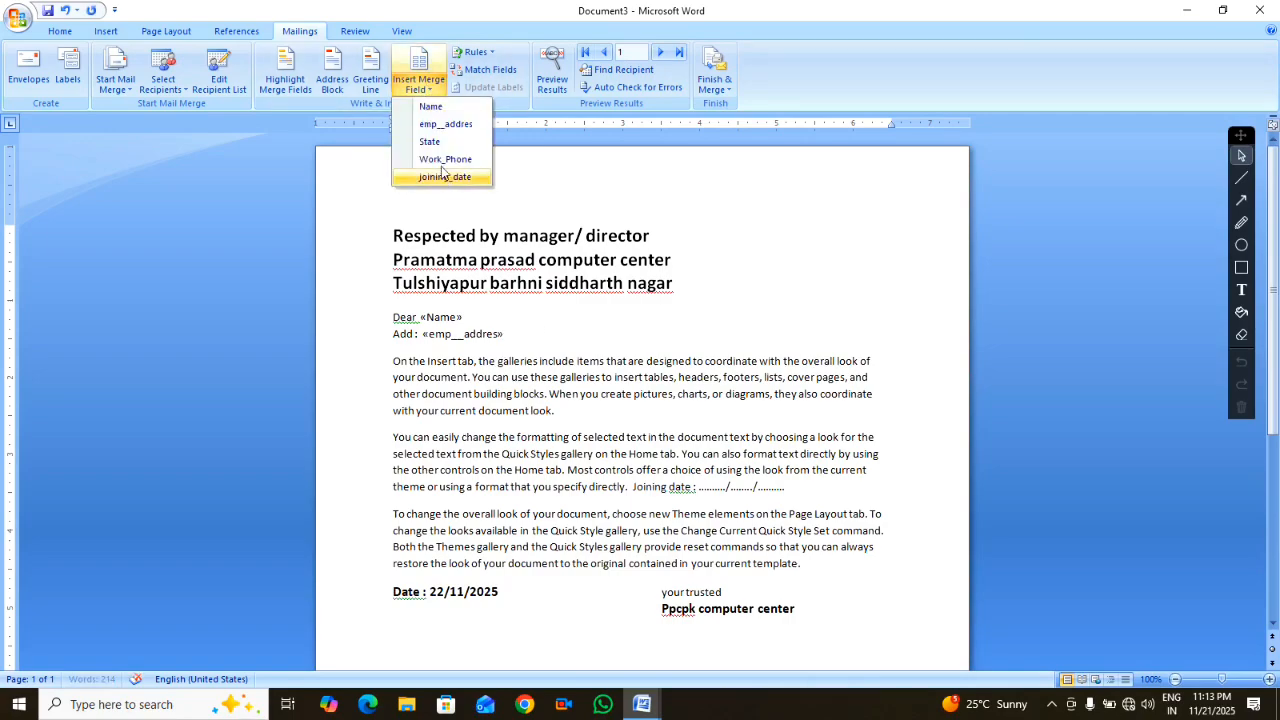
pyautogui.click(431, 143)
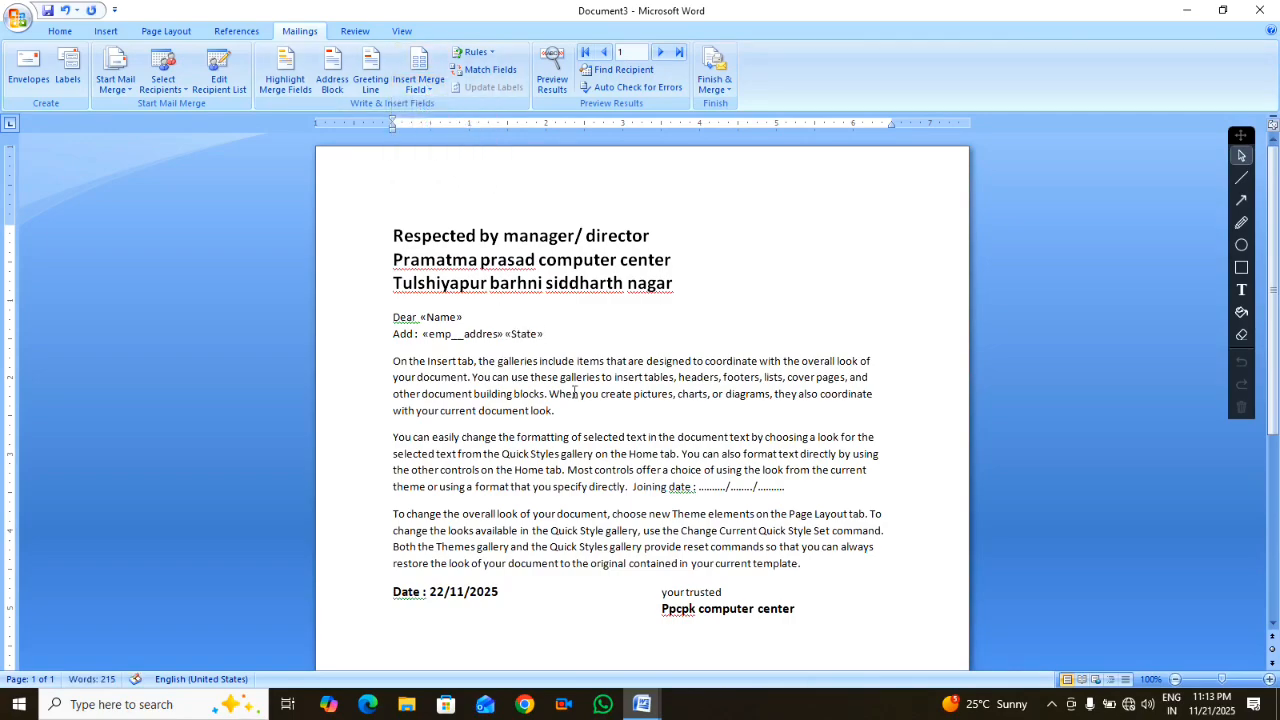
# Add a new 'mob:' line followed by the Work_Phone merge field
pyautogui.press('Return')
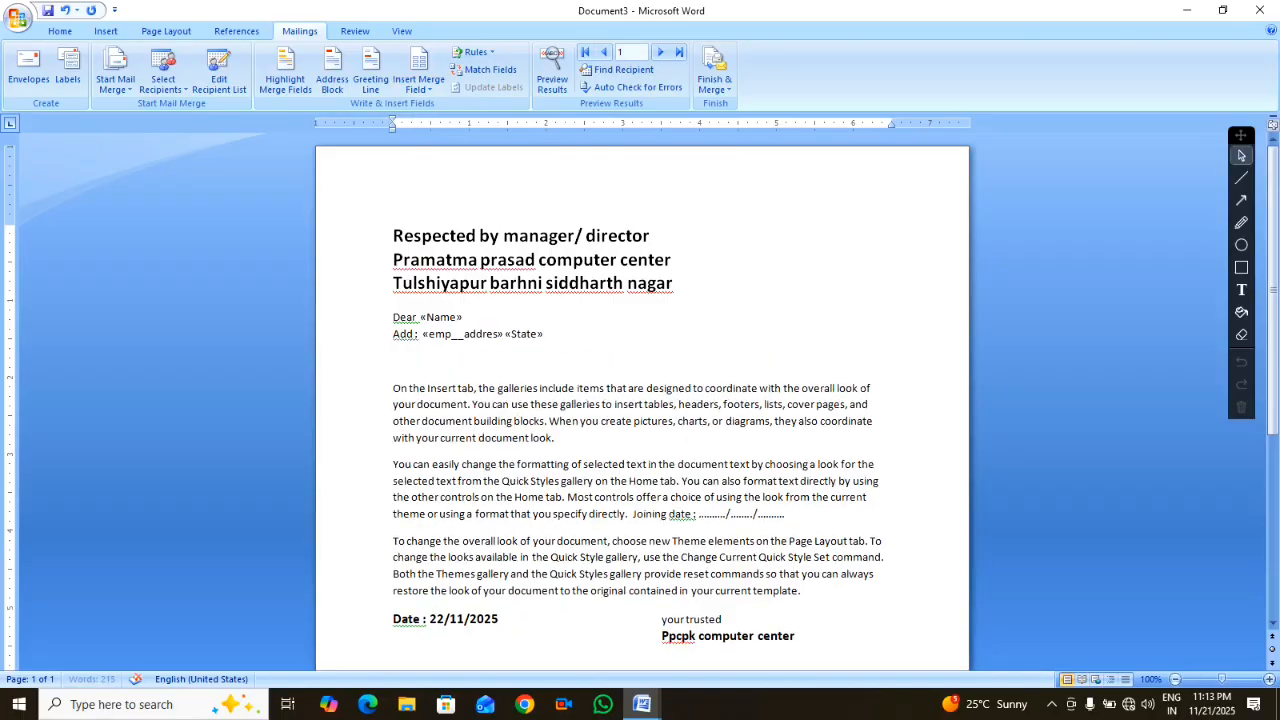
pyautogui.write('mob:')
pyautogui.click(420, 90)
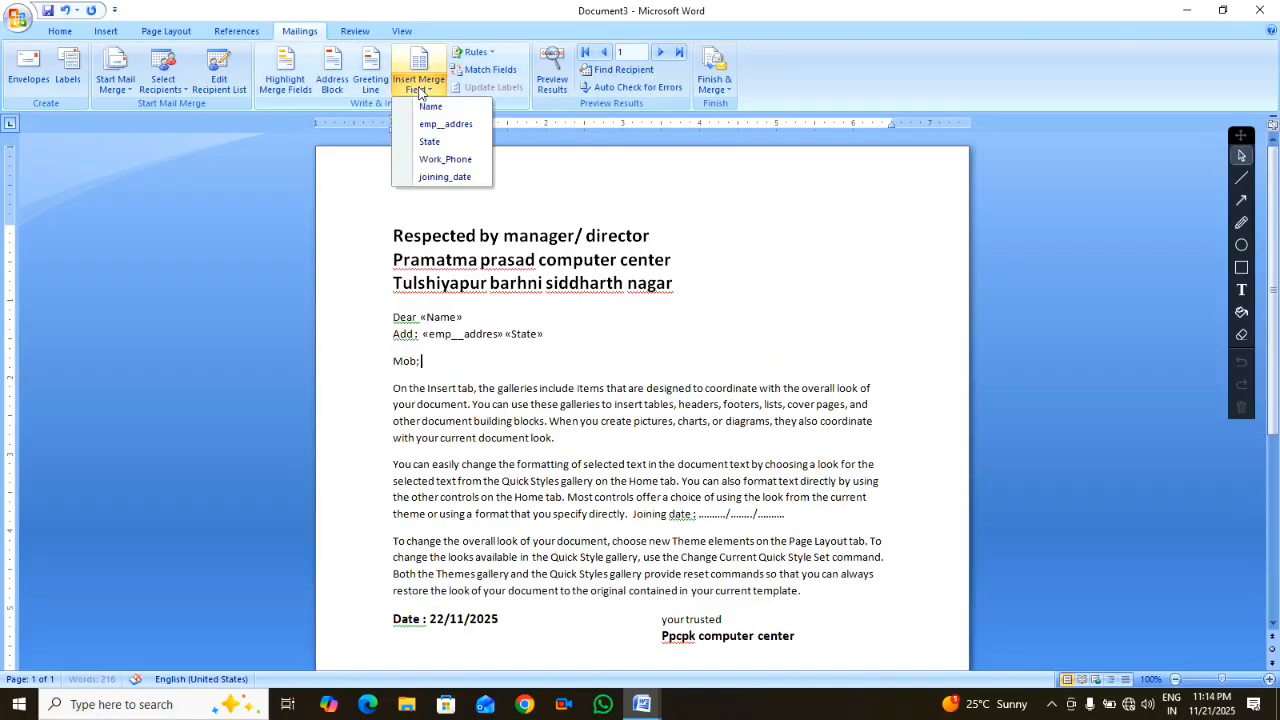
pyautogui.click(442, 159)
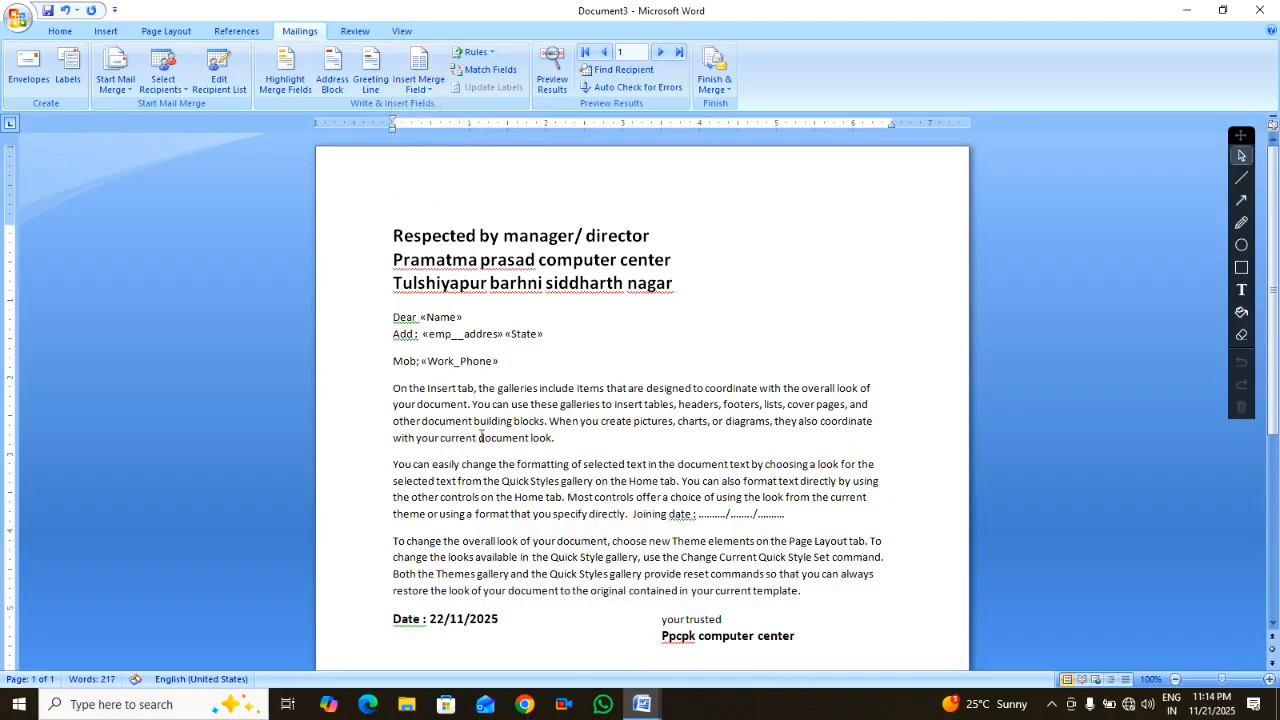
# Replace the date placeholder after 'Joining date :' with the joining_date field
pyautogui.click(798, 516)
pyautogui.press('BackSpace')
pyautogui.press('BackSpace')
pyautogui.press('BackSpace')
pyautogui.press('BackSpace')
pyautogui.press('BackSpace')
pyautogui.press('BackSpace')
pyautogui.press('BackSpace')
pyautogui.press('BackSpace')
pyautogui.press('BackSpace')
pyautogui.press('BackSpace')
pyautogui.press('BackSpace')
pyautogui.press('BackSpace')
pyautogui.press('BackSpace')
pyautogui.press('BackSpace')
pyautogui.press('BackSpace')
pyautogui.press('BackSpace')
pyautogui.press('BackSpace')
pyautogui.press('BackSpace')
pyautogui.press('BackSpace')
pyautogui.press('BackSpace')
pyautogui.press('BackSpace')
pyautogui.press('BackSpace')
pyautogui.click(419, 82)
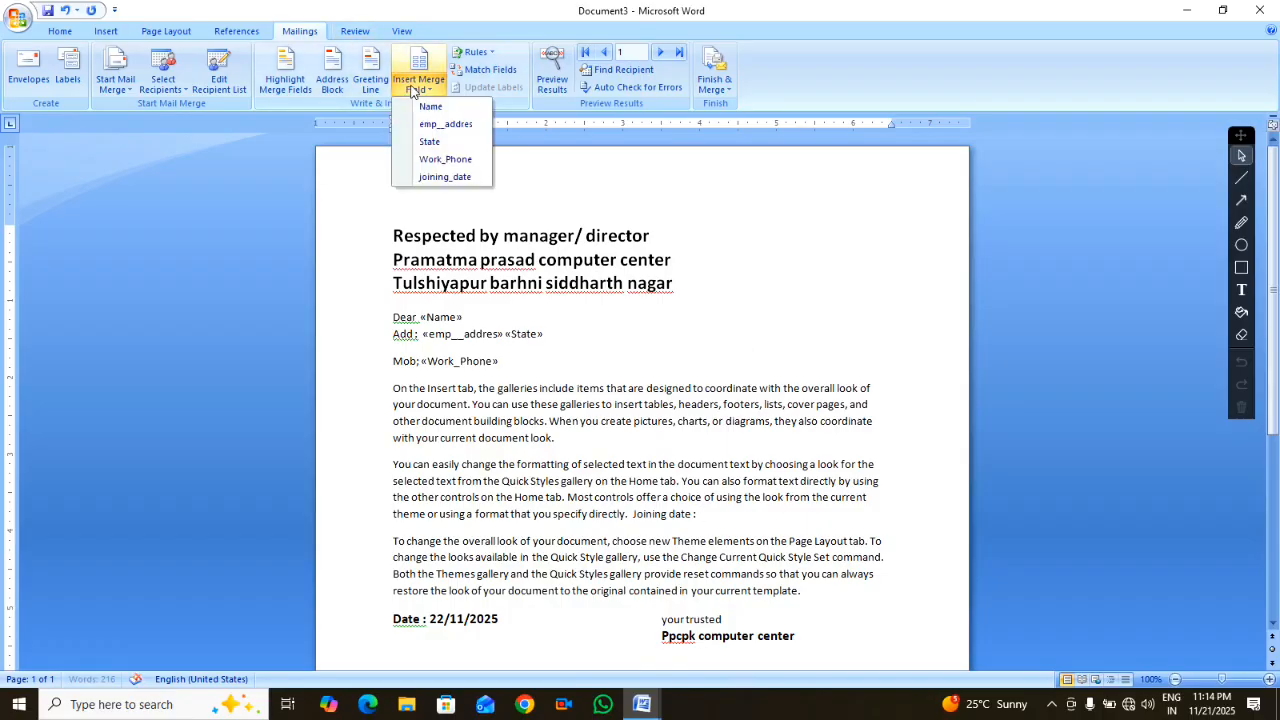
pyautogui.click(442, 177)
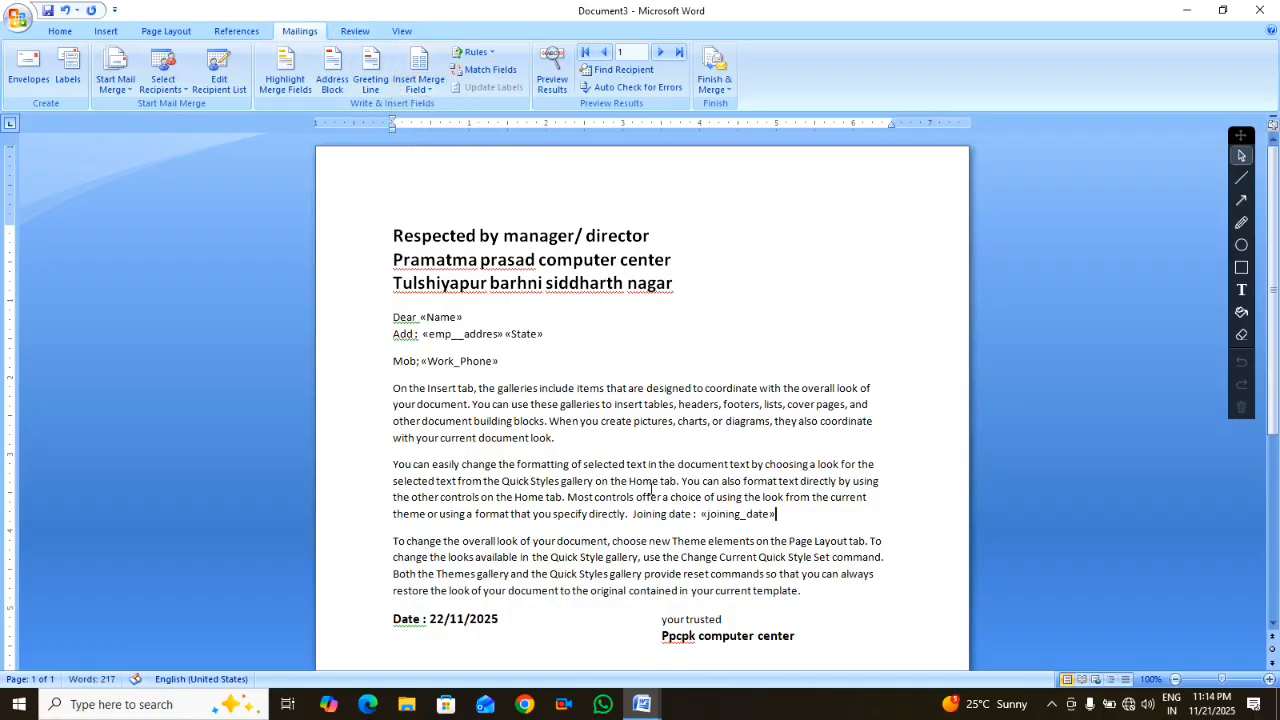
pyautogui.click(419, 84)
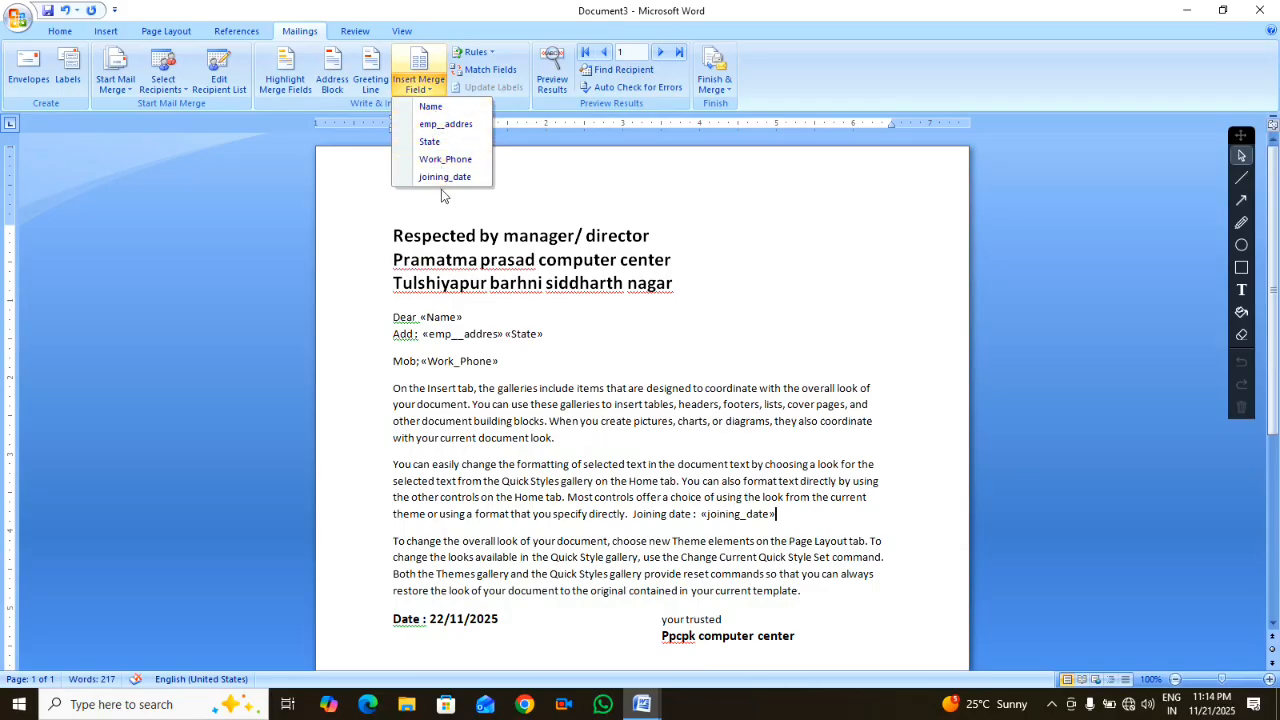
pyautogui.click(531, 619)
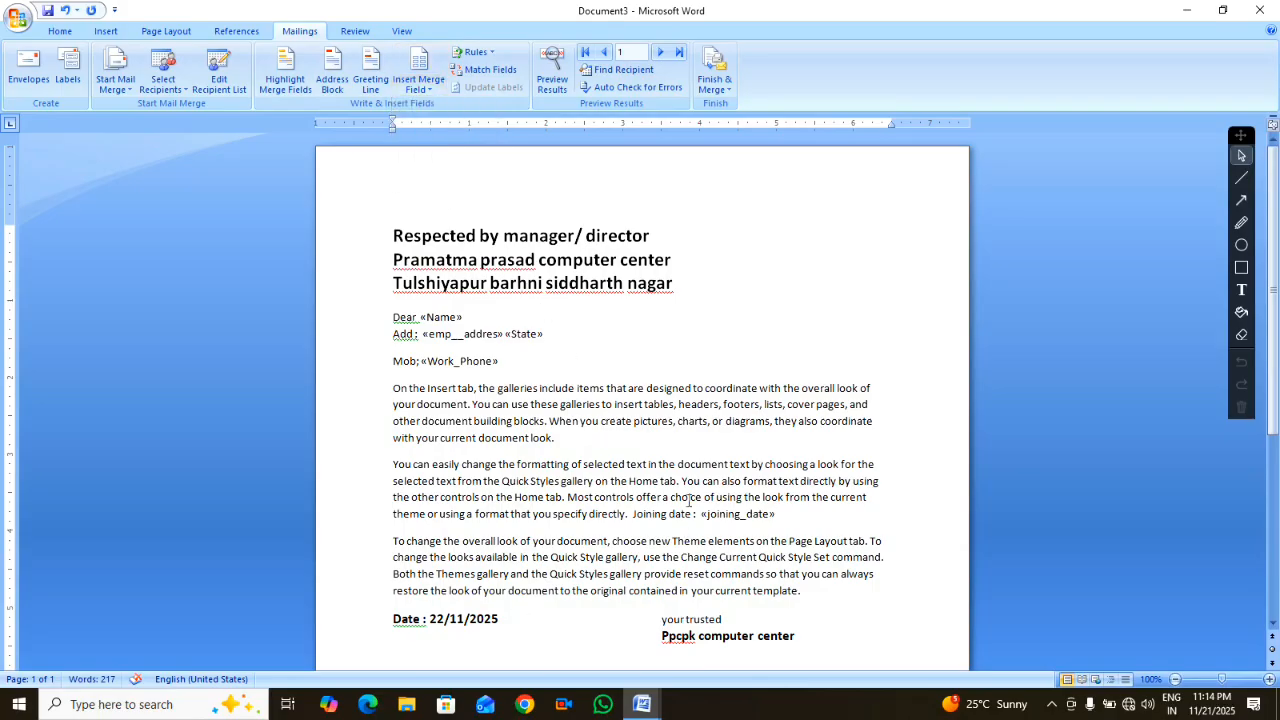
pyautogui.scroll(-5, 643, 510)
pyautogui.scroll(5, 654, 480)
pyautogui.scroll(-1, 656, 483)
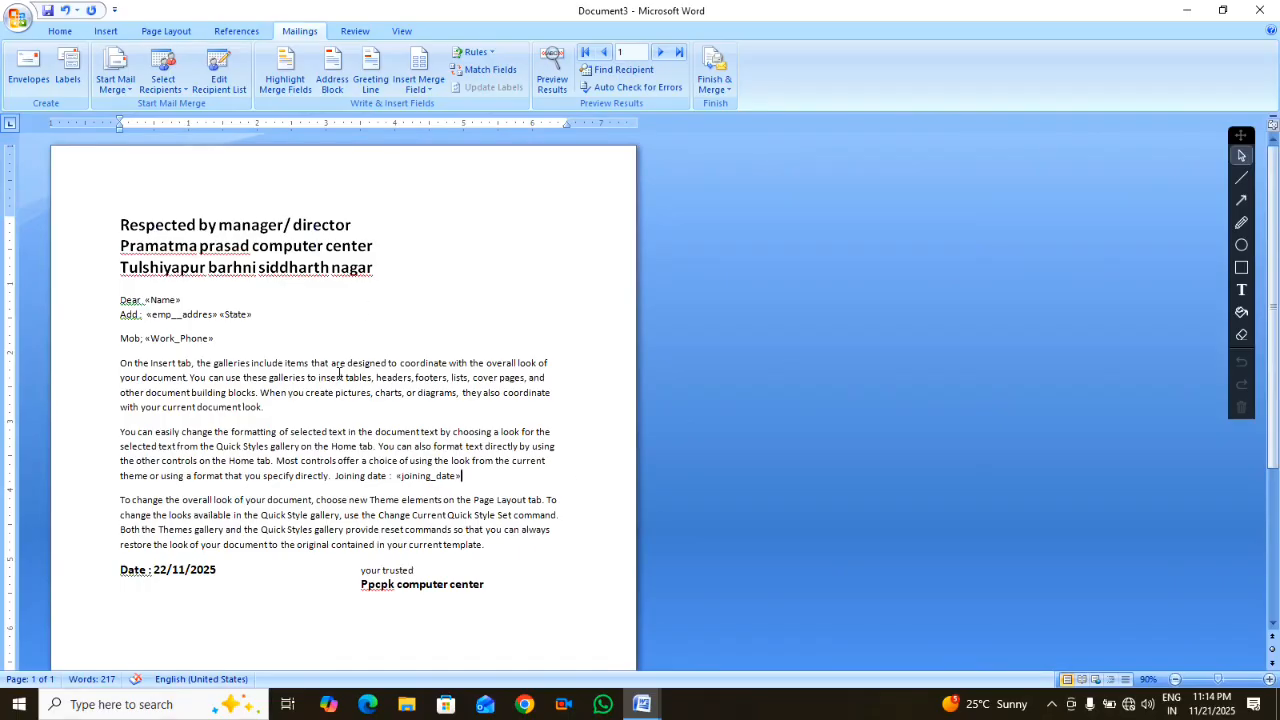
pyautogui.keyDown('ctrl'); pyautogui.scroll(-5, 339, 372); pyautogui.keyUp('ctrl')
pyautogui.moveTo(321, 348); pyautogui.dragTo(136, 175)
pyautogui.click(257, 217)
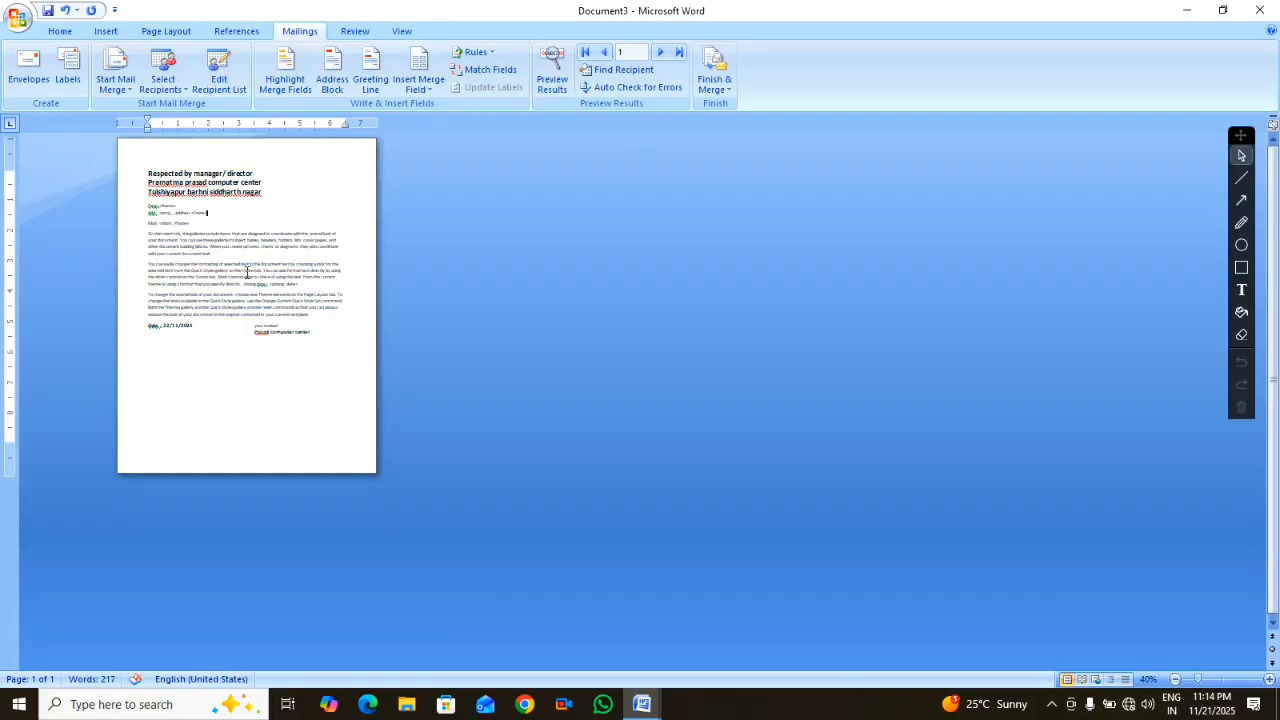
pyautogui.keyDown('ctrl'); pyautogui.scroll(7, 257, 217); pyautogui.keyUp('ctrl')
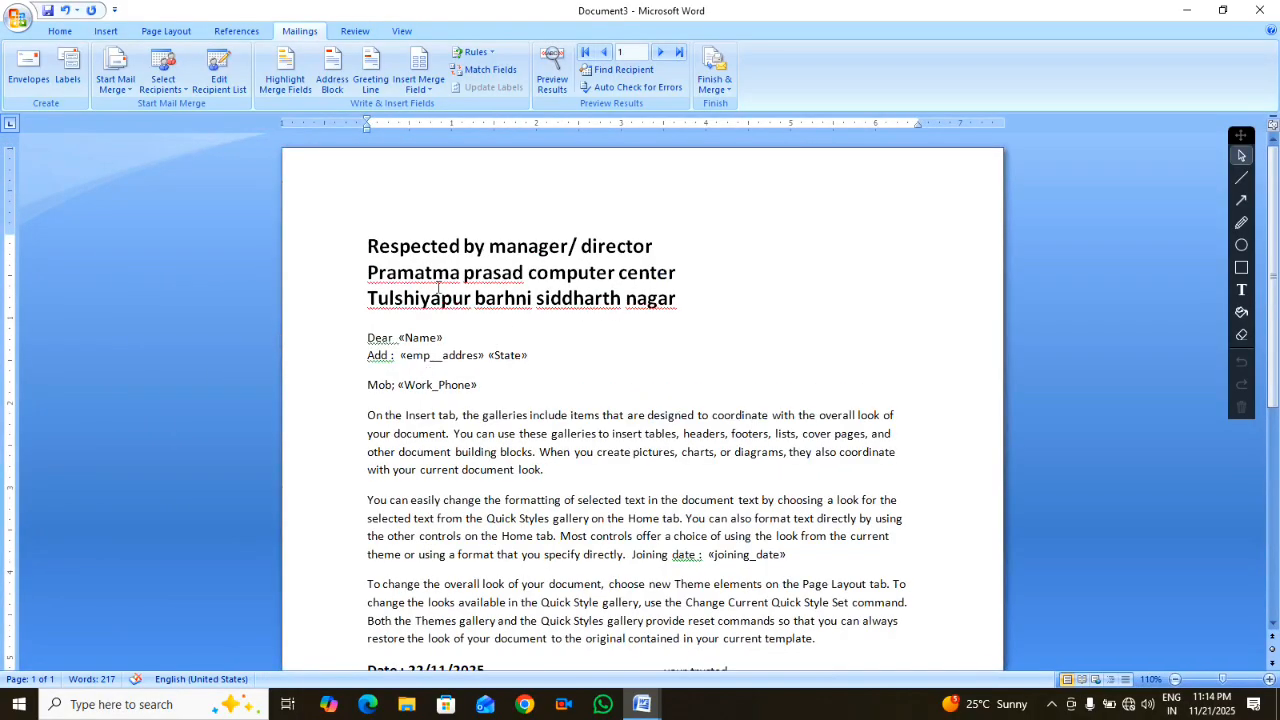
pyautogui.click(549, 75)
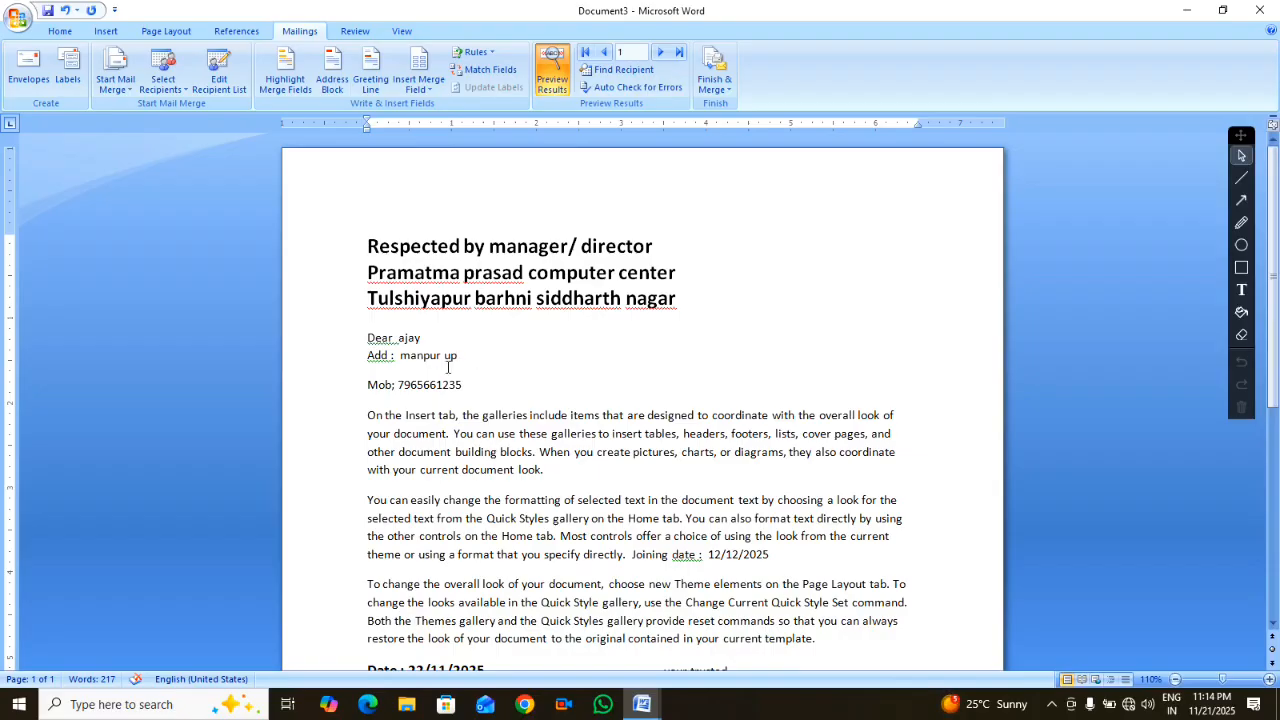
pyautogui.click(552, 72)
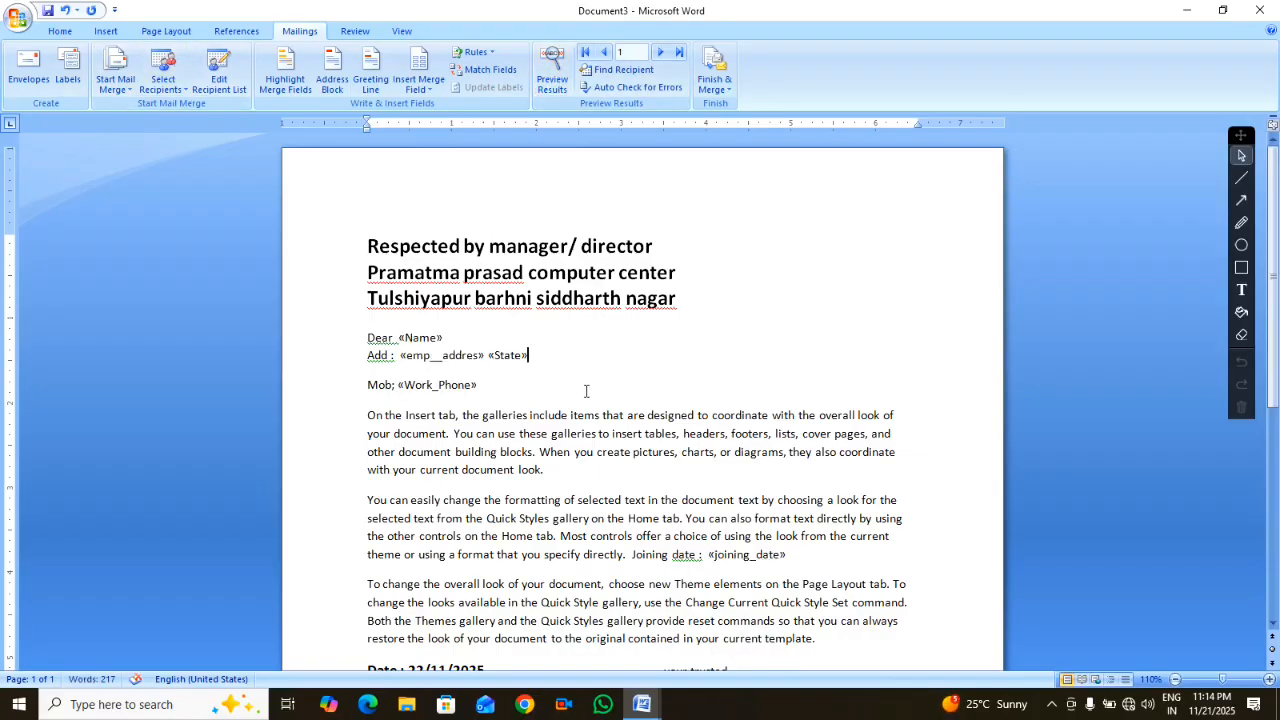
pyautogui.keyDown('ctrl'); pyautogui.scroll(-5, 566, 436); pyautogui.keyUp('ctrl')
pyautogui.keyDown('ctrl'); pyautogui.scroll(4, 566, 437); pyautogui.keyUp('ctrl')
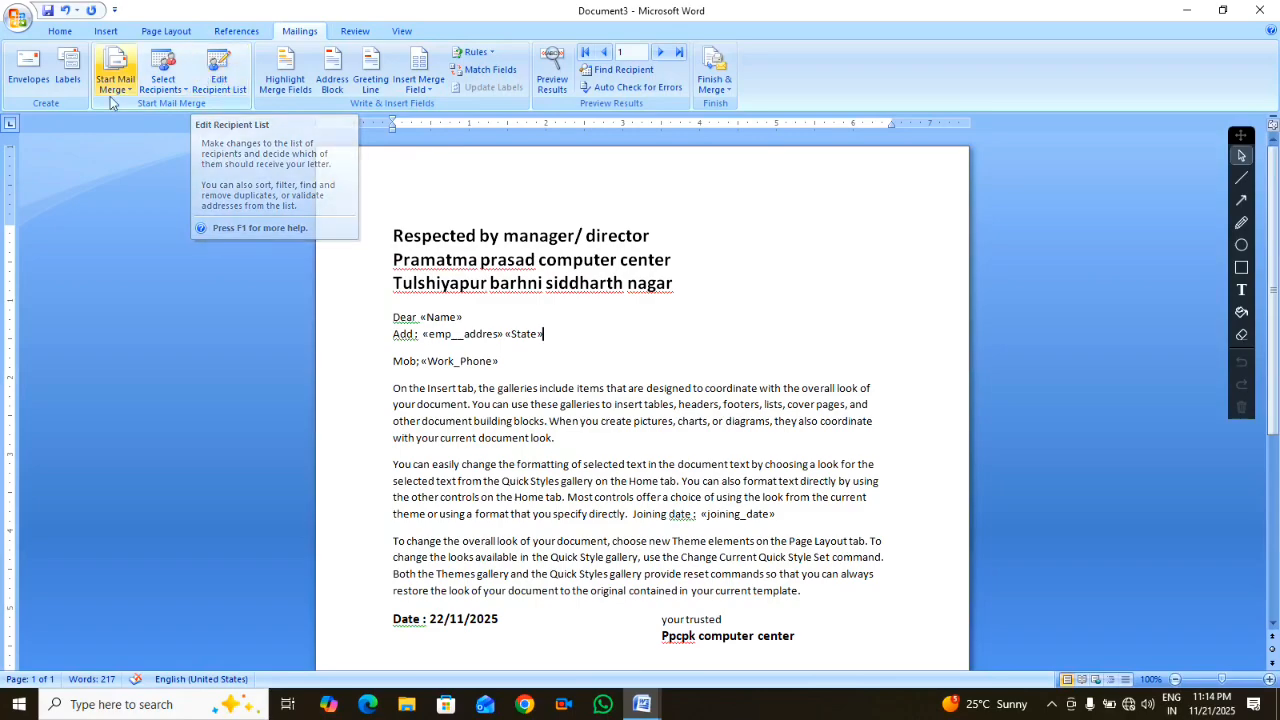
pyautogui.click(218, 66)
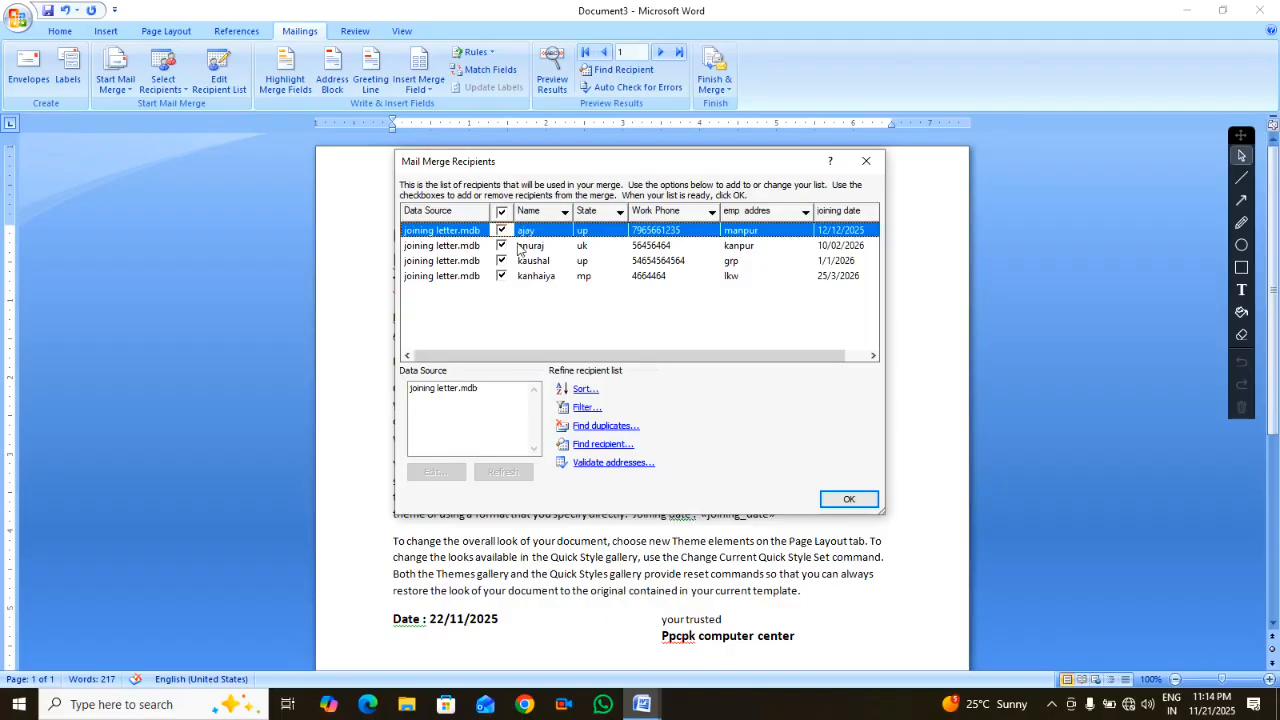
pyautogui.click(502, 246)
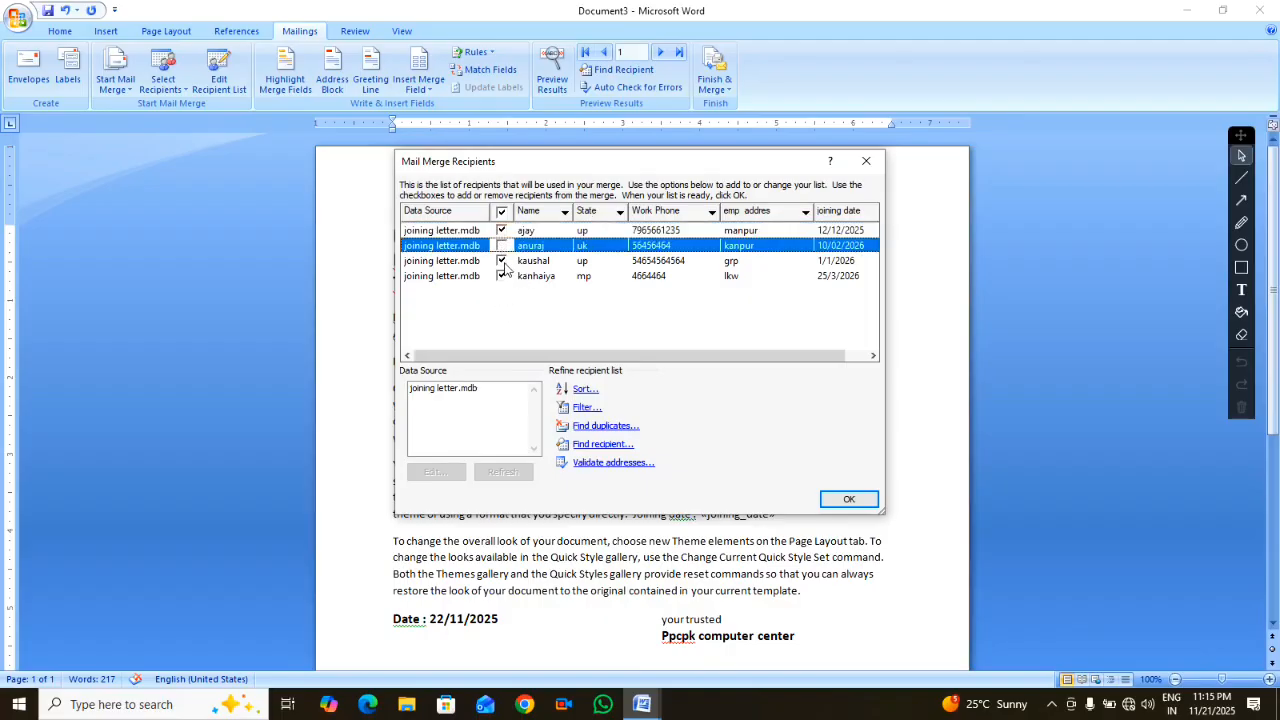
pyautogui.click(502, 276)
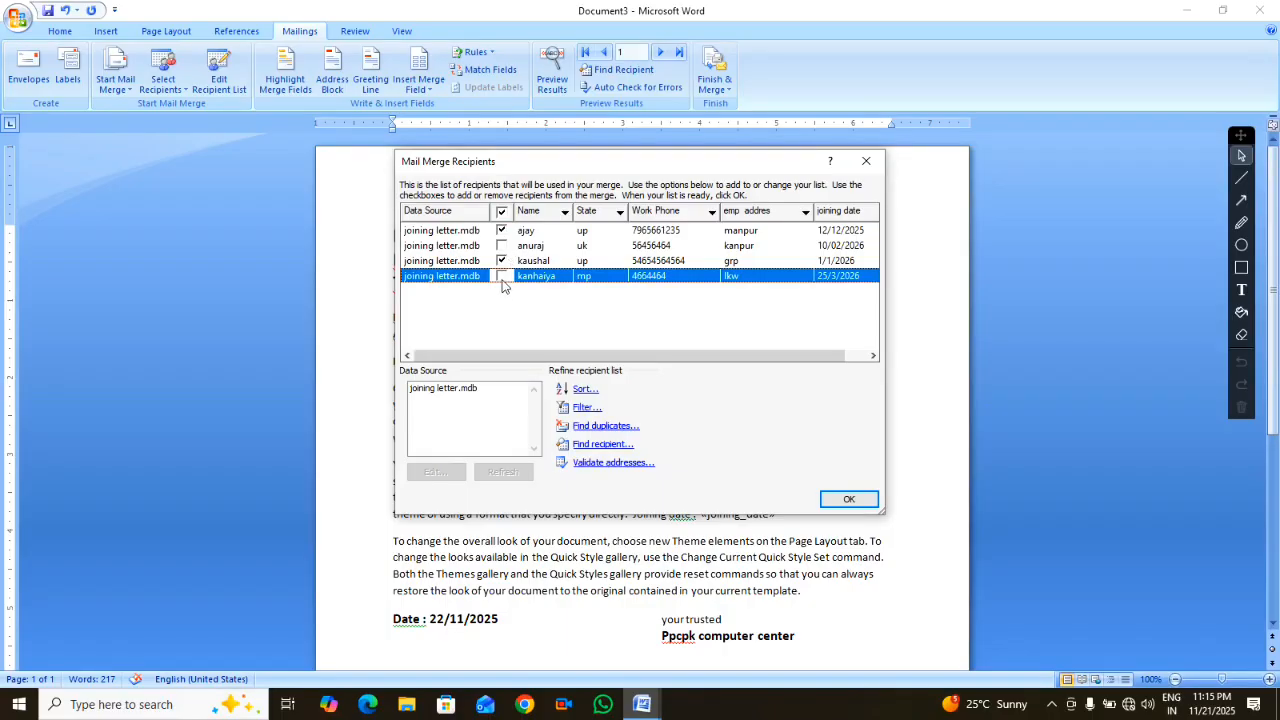
pyautogui.click(502, 276)
pyautogui.click(503, 246)
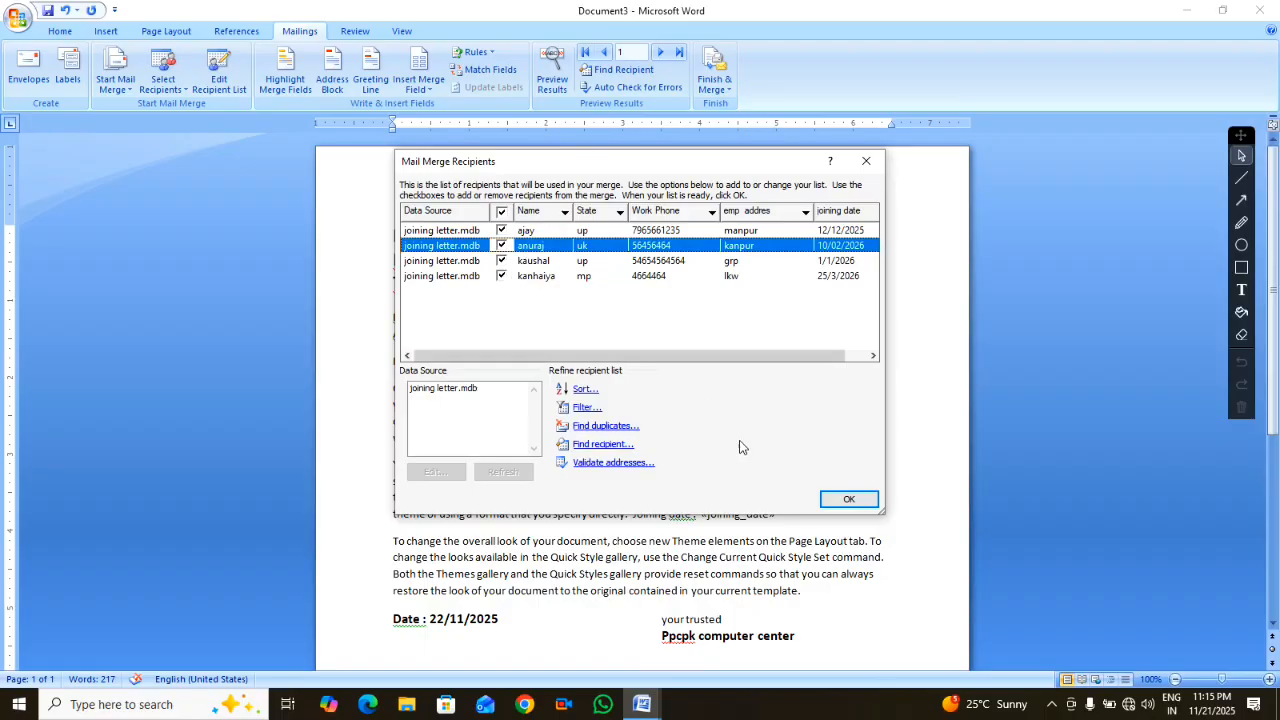
pyautogui.click(848, 499)
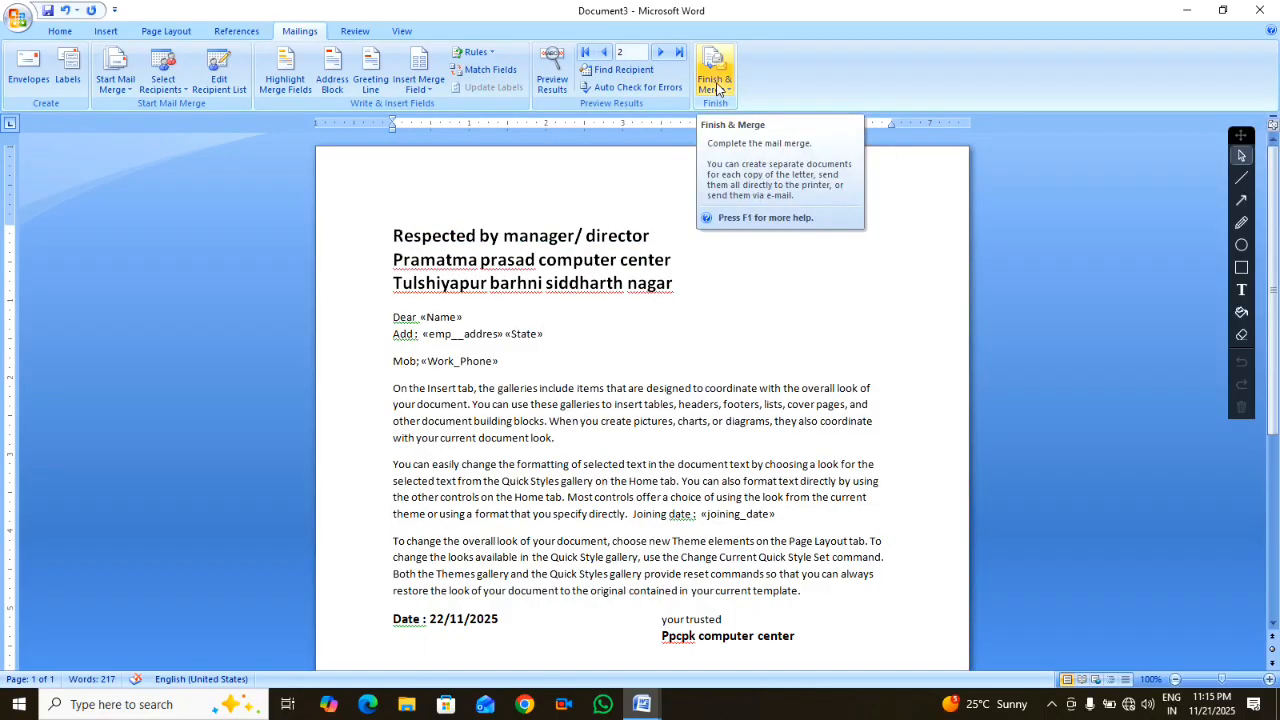
# Choose Finish & Merge > Edit Individual Documents and set the merge to a From-To record range
pyautogui.click(717, 90)
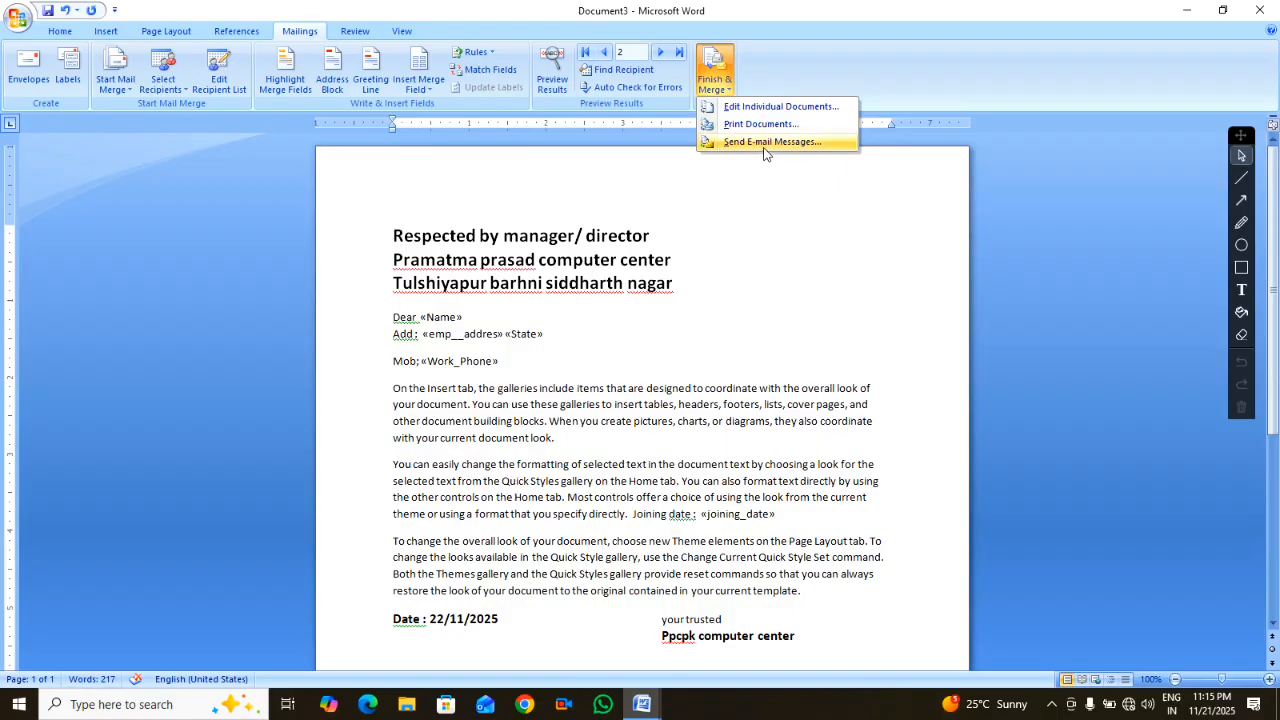
pyautogui.click(743, 107)
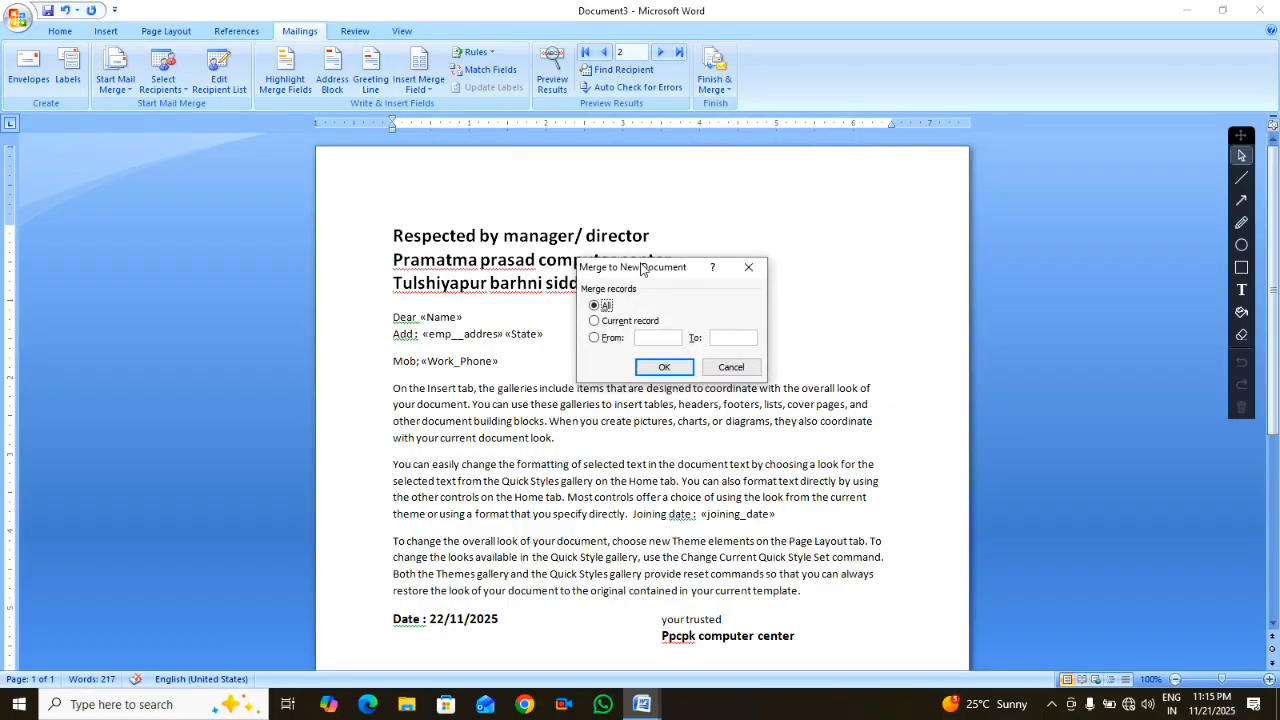
pyautogui.moveTo(641, 270); pyautogui.dragTo(599, 174)
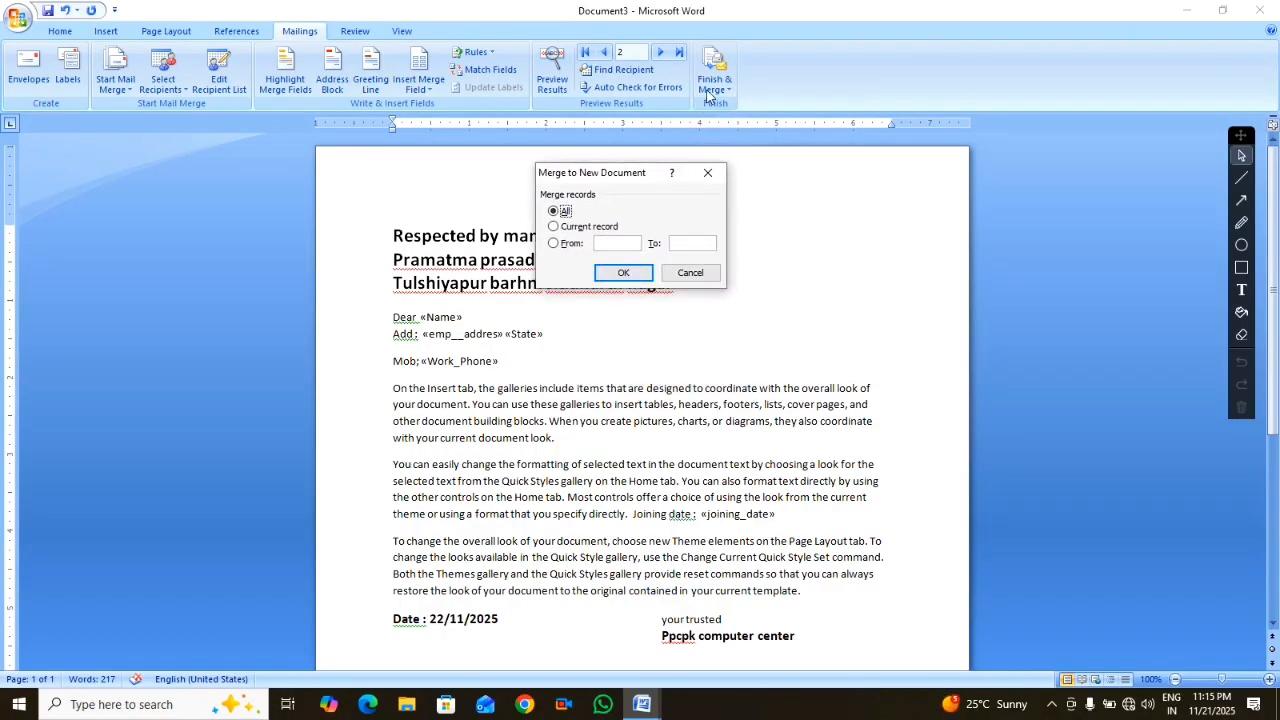
pyautogui.click(576, 228)
pyautogui.click(554, 245)
# Merge into the new Letters1 document and check the recipient names in the first two letters
pyautogui.click(620, 273)
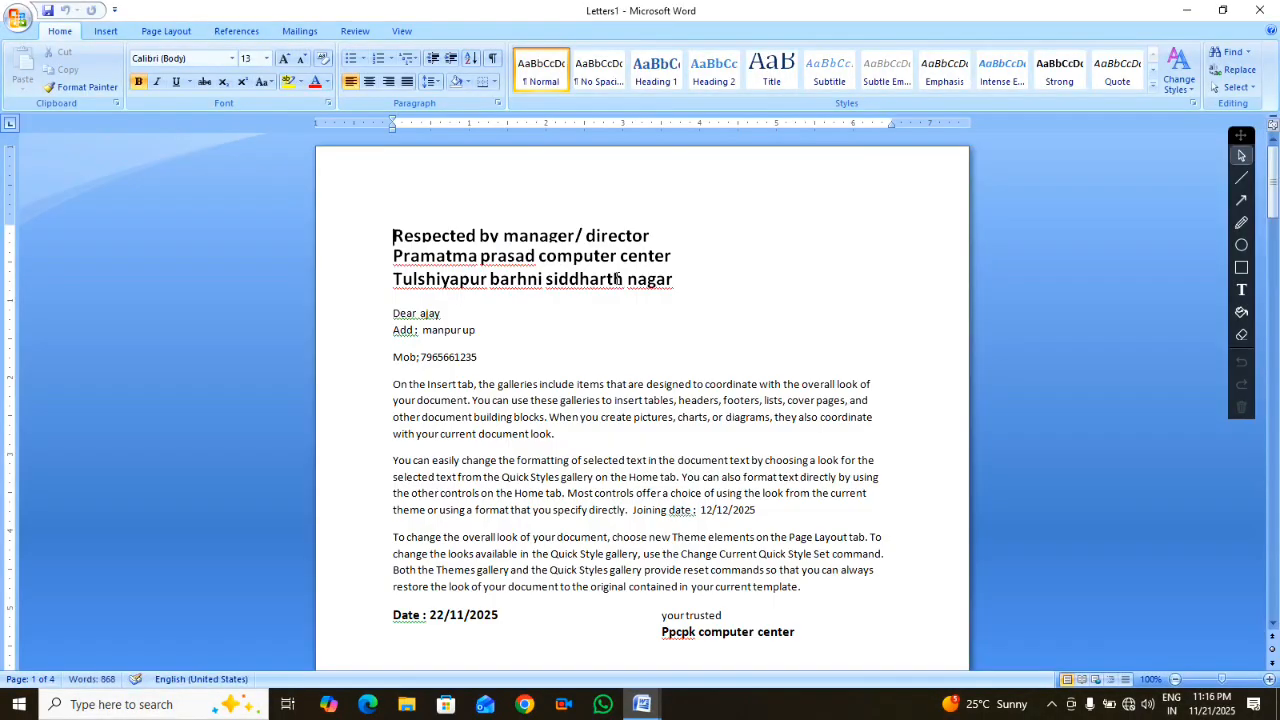
pyautogui.doubleClick(450, 313)
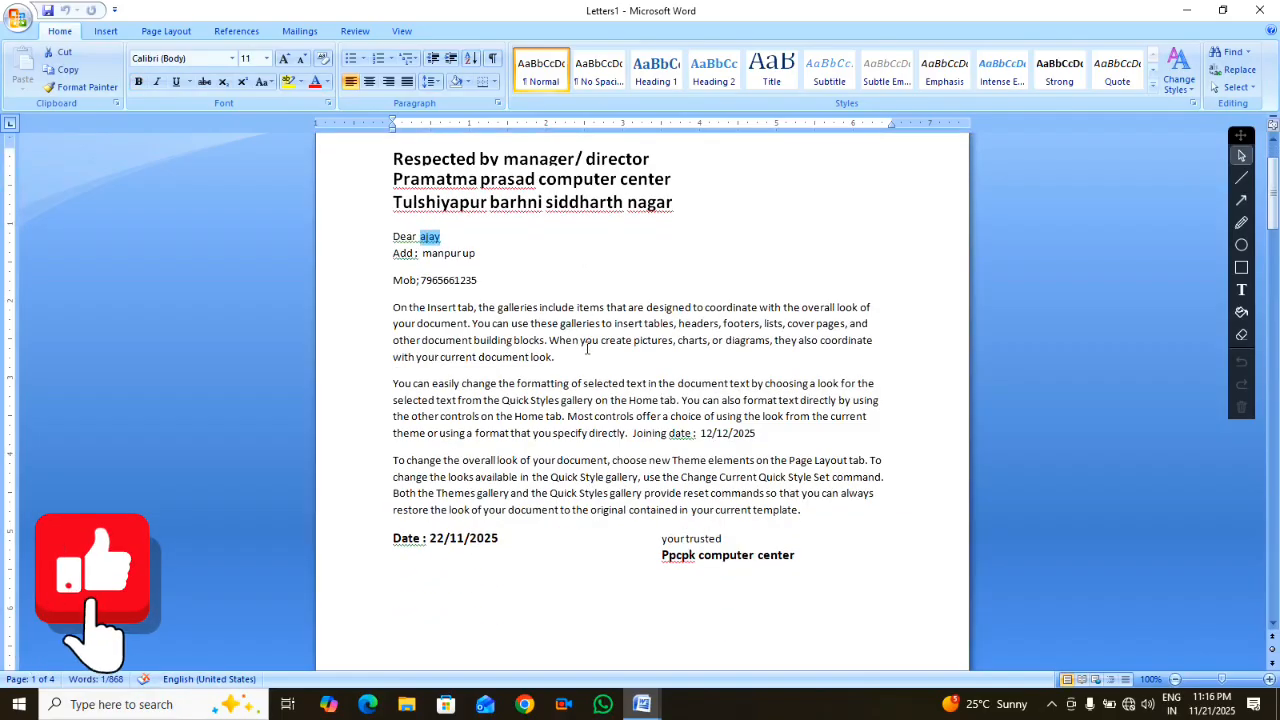
pyautogui.scroll(-12, 596, 325)
pyautogui.scroll(-5, 596, 325)
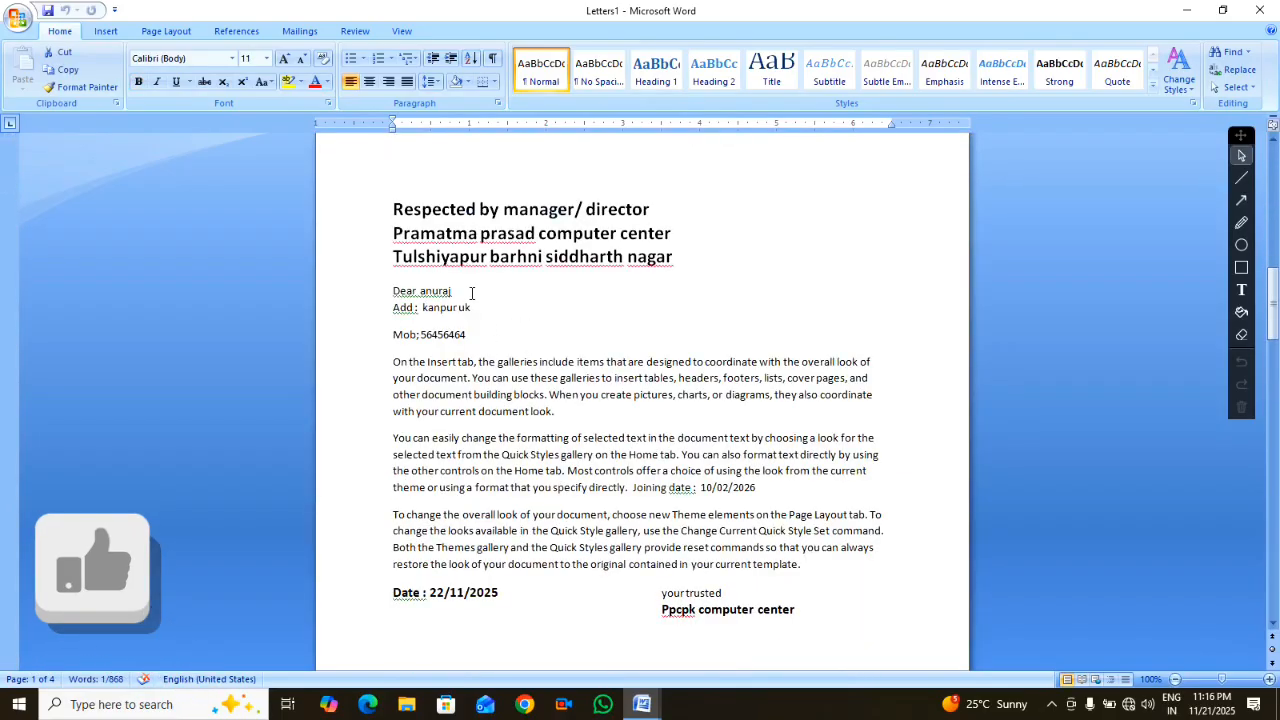
pyautogui.doubleClick(437, 290)
pyautogui.scroll(-17, 637, 313)
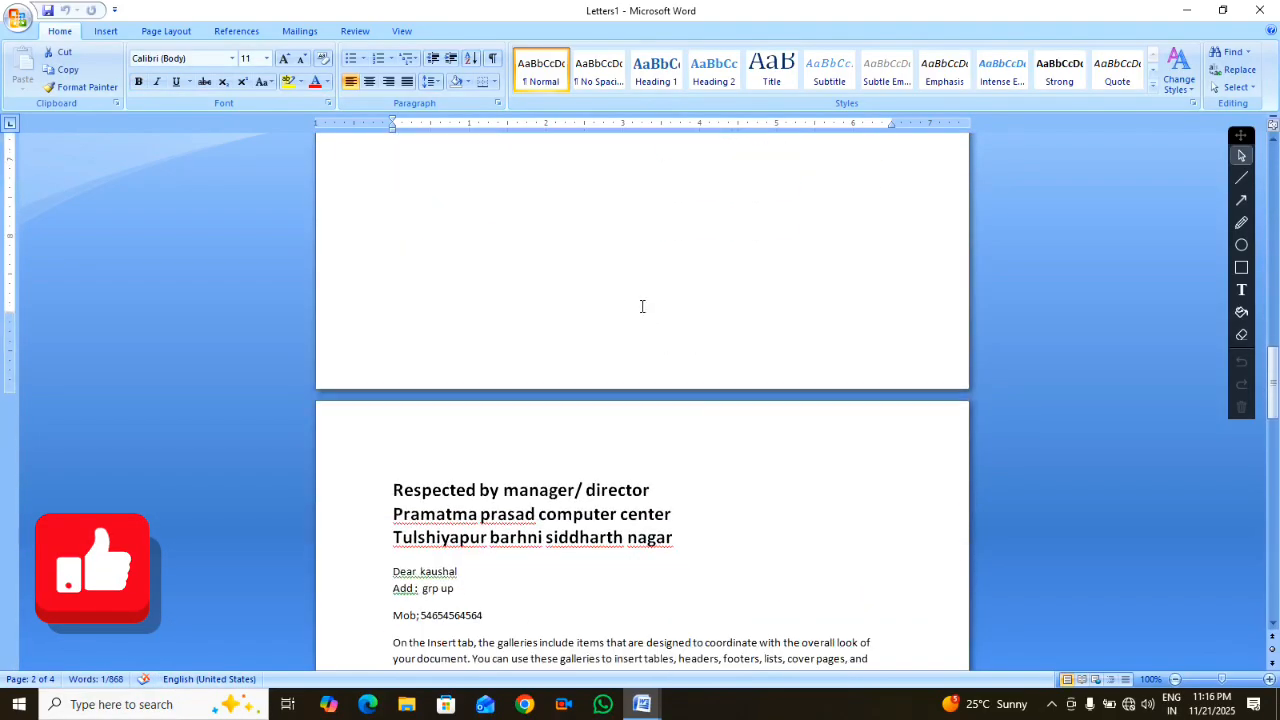
pyautogui.scroll(-2, 637, 313)
# Verify the merged joining dates 1/1/2026, 25/3/2026 and 10/02/2026 in the letters
pyautogui.moveTo(467, 301); pyautogui.dragTo(400, 304)
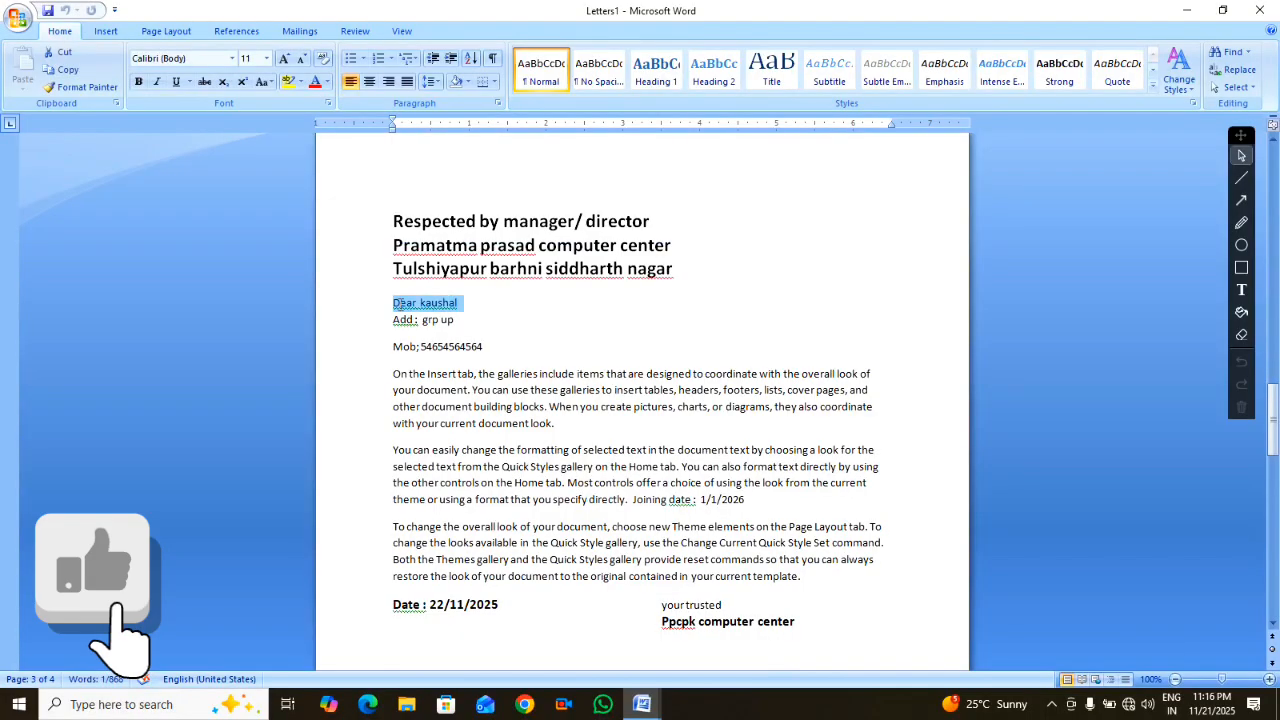
pyautogui.moveTo(747, 500); pyautogui.dragTo(669, 500)
pyautogui.scroll(-18, 686, 398)
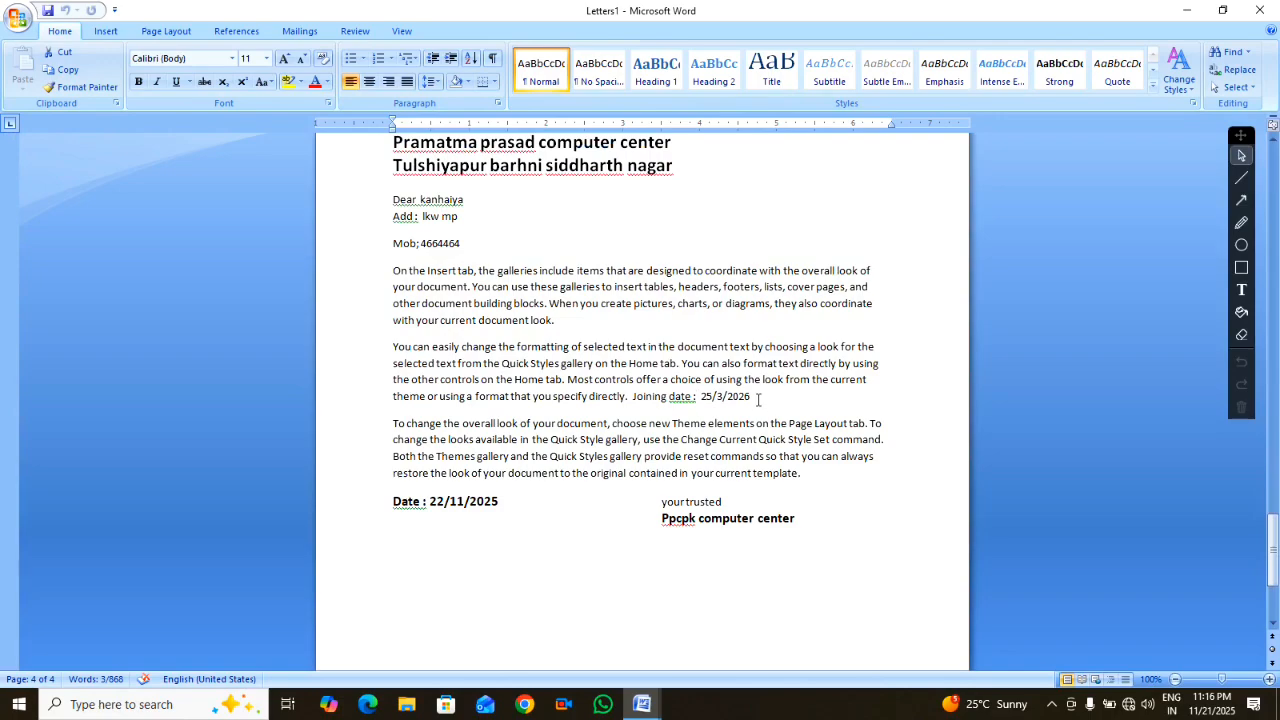
pyautogui.moveTo(758, 399); pyautogui.dragTo(697, 410)
pyautogui.scroll(20, 704, 233)
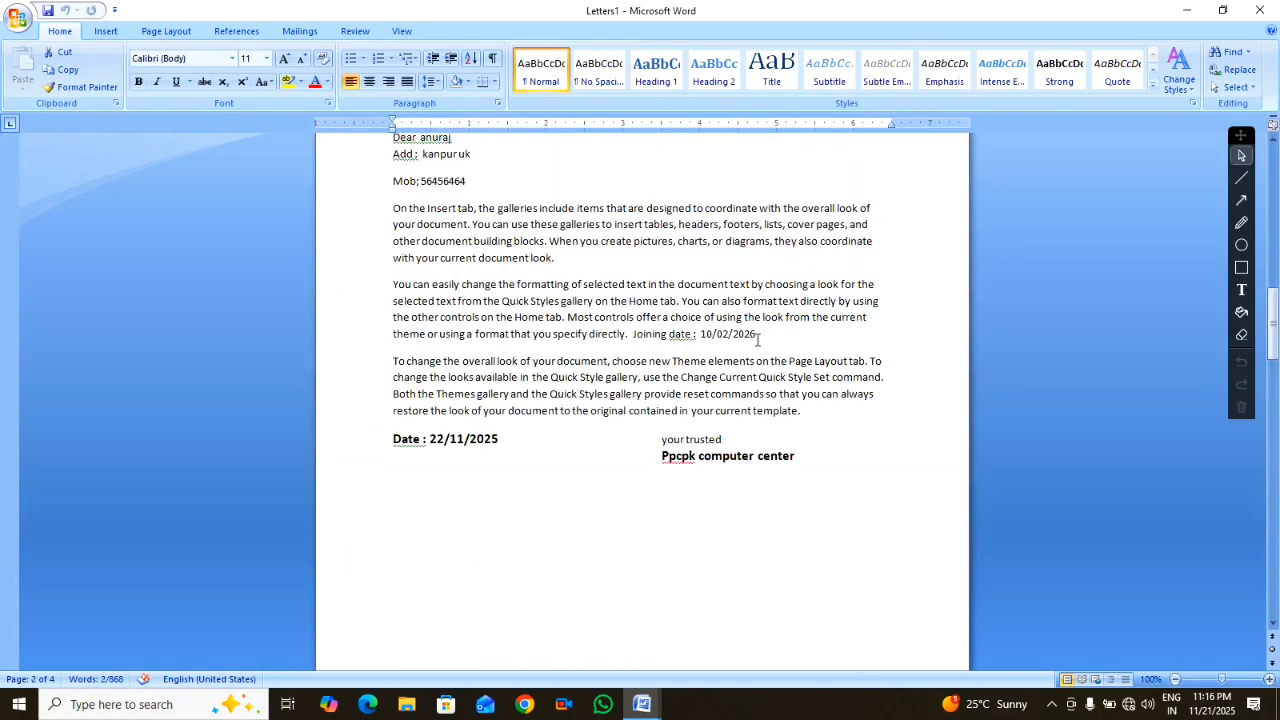
pyautogui.moveTo(758, 338); pyautogui.dragTo(698, 342)
pyautogui.scroll(16, 723, 392)
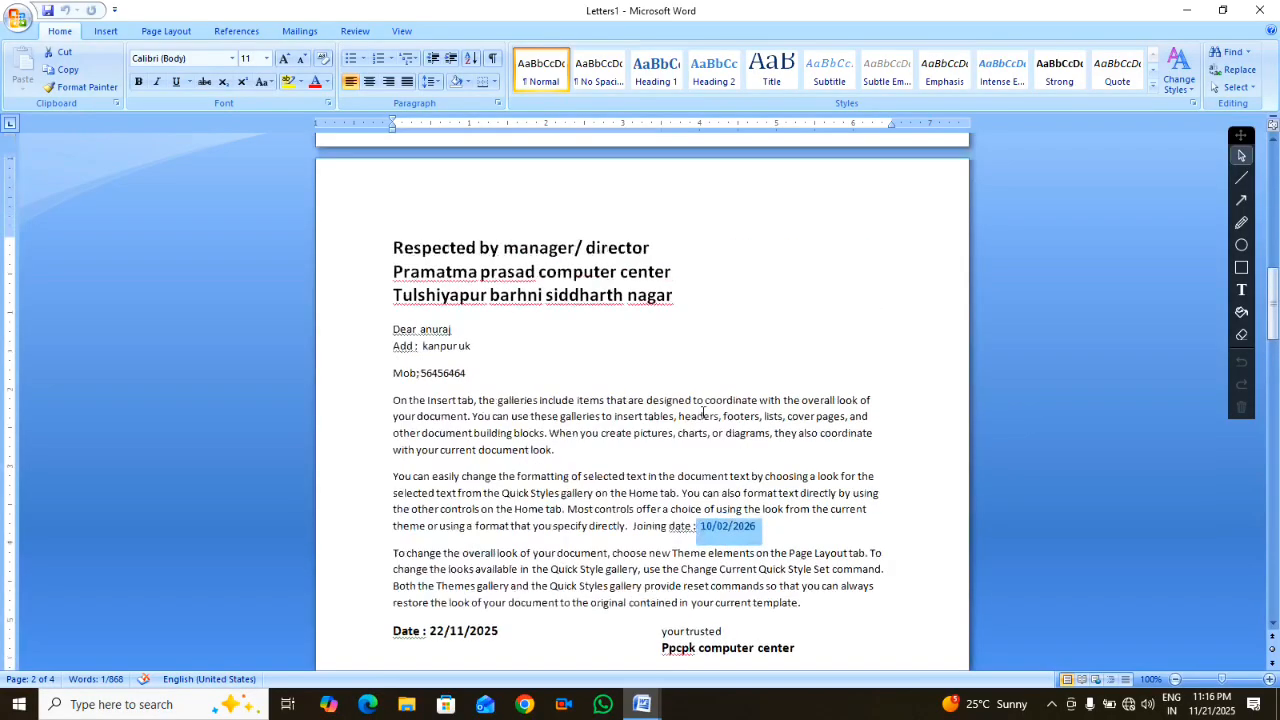
pyautogui.scroll(2, 723, 392)
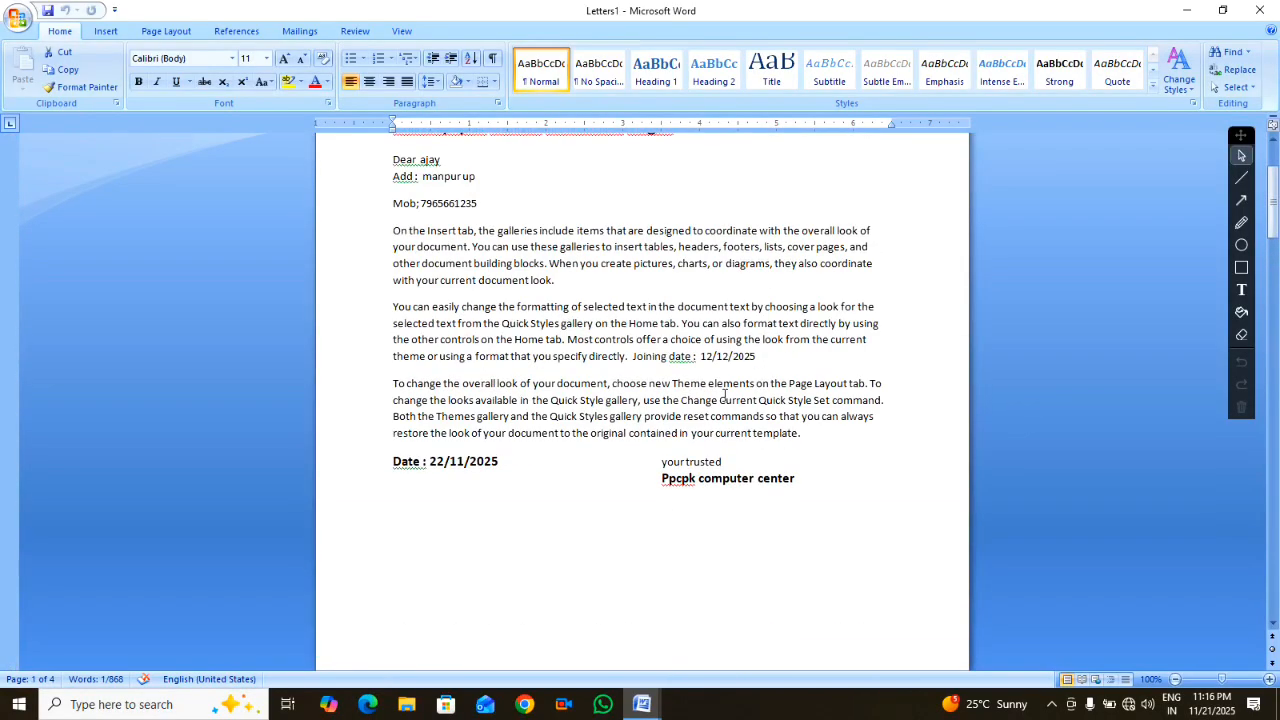
pyautogui.scroll(4, 723, 397)
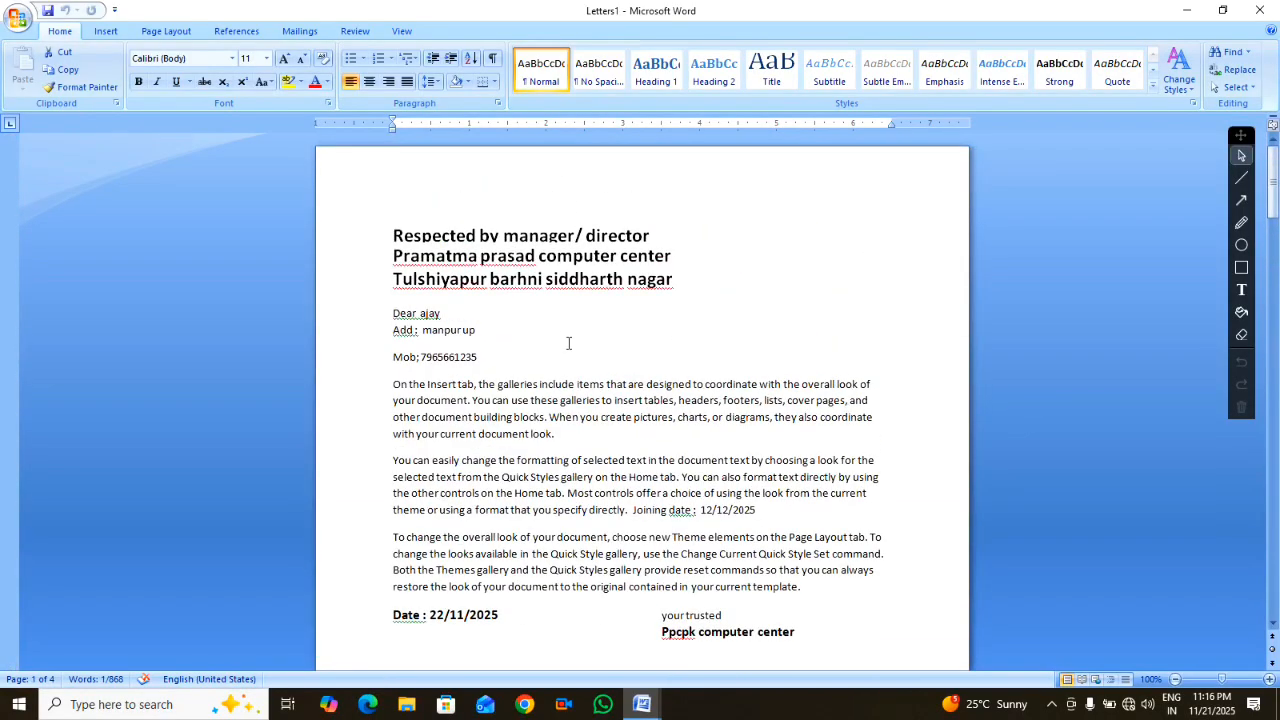